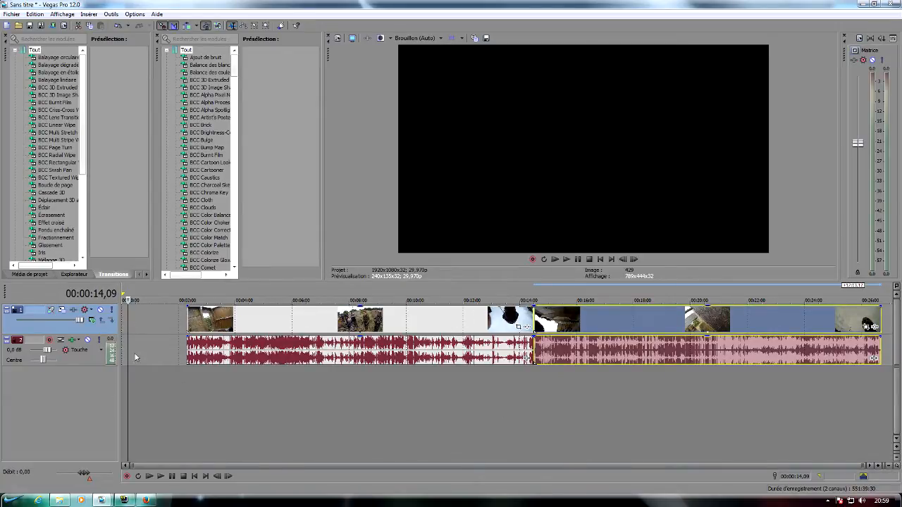
In Windows Explorer, find Intro Final.mp4 in the Airsoft\Nouveau dossier folder and place it at the very start of the Vegas timeline
left_click(59, 500)
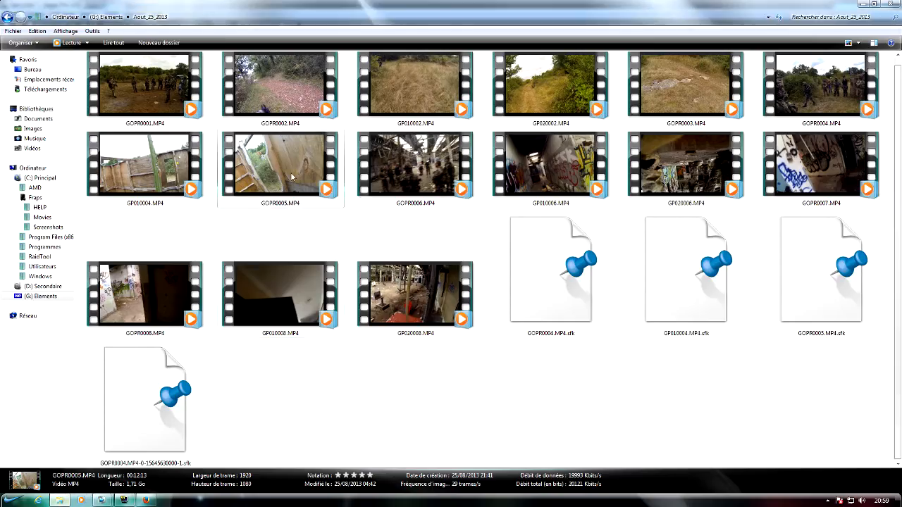
key("BackSpace")
double_click(101, 70)
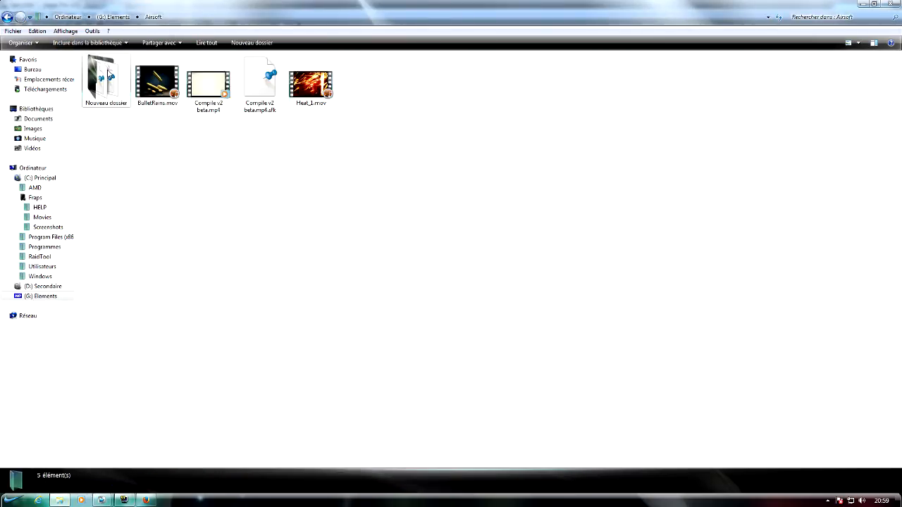
double_click(113, 83)
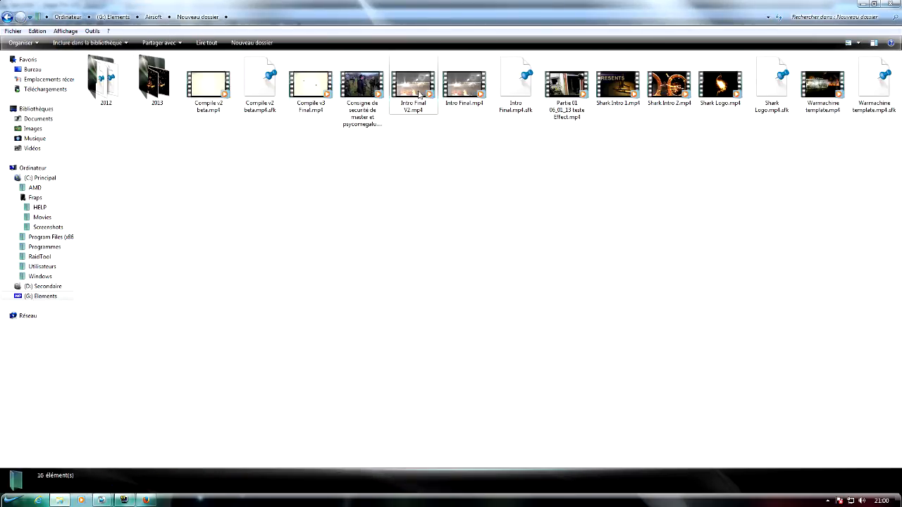
left_click(464, 84)
left_click_drag(461, 128, 162, 400)
left_click_drag(144, 331, 127, 327)
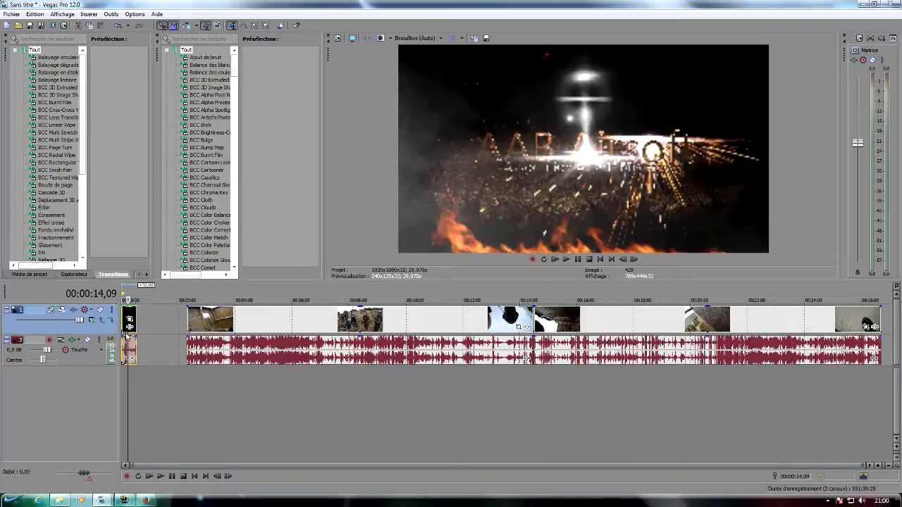
Try to move the first gameplay clip back so that it meets the end of the intro clip
left_click(180, 420)
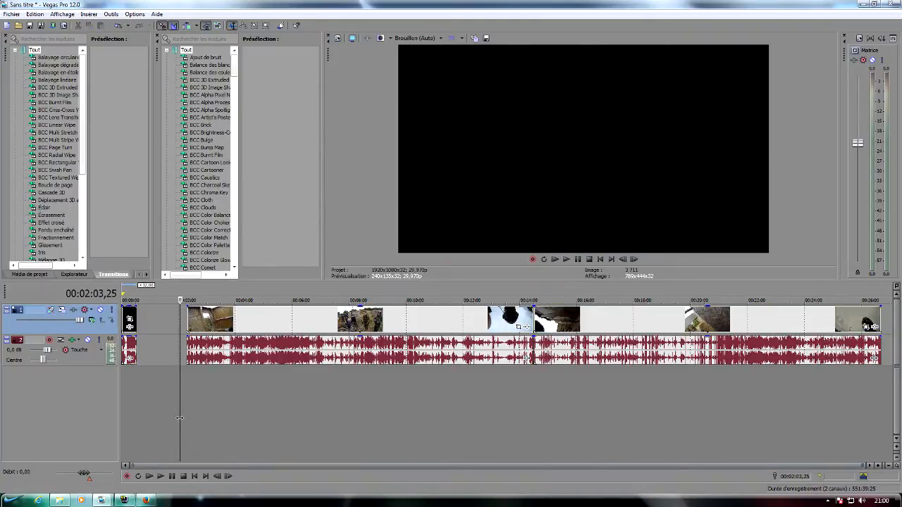
scroll(180, 416, "up", 5)
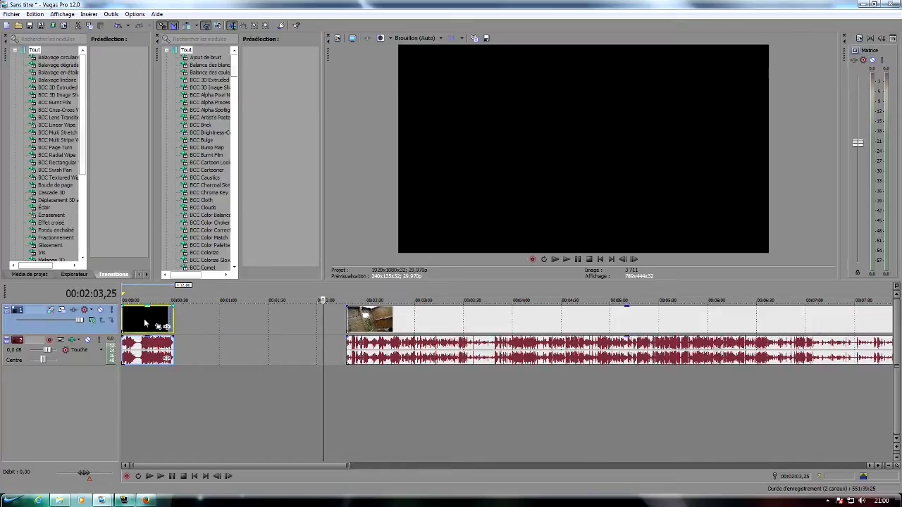
left_click(145, 320)
left_click(561, 319)
left_click_drag(561, 319, 435, 332)
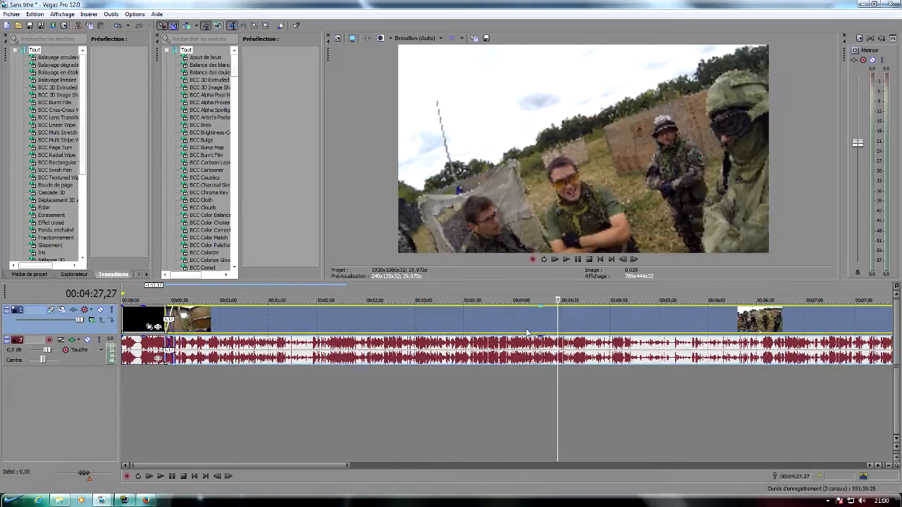
Remove the first gameplay clip from the timeline and move the remaining gameplay clip directly after the intro
left_click(603, 325)
key("ctrl+z")
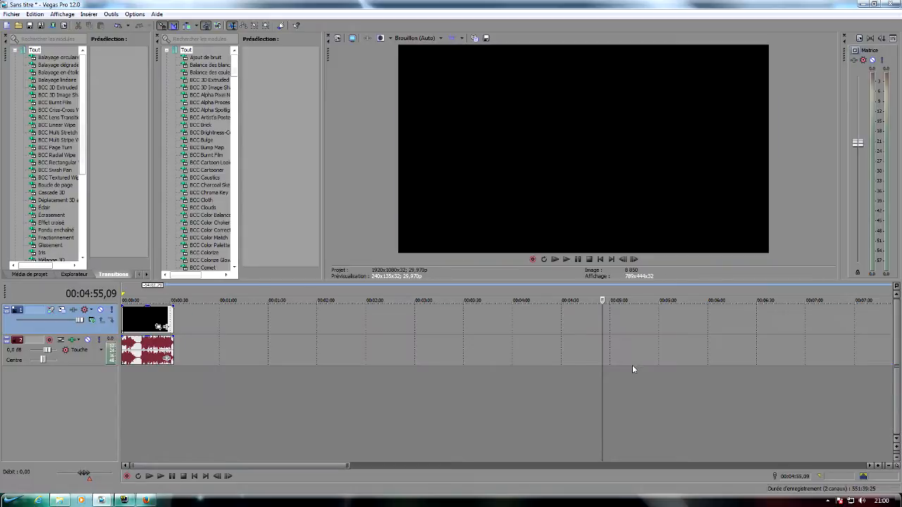
scroll(546, 352, "down", 5)
left_click_drag(474, 328, 144, 385)
left_click(144, 382)
scroll(207, 396, "up", 6)
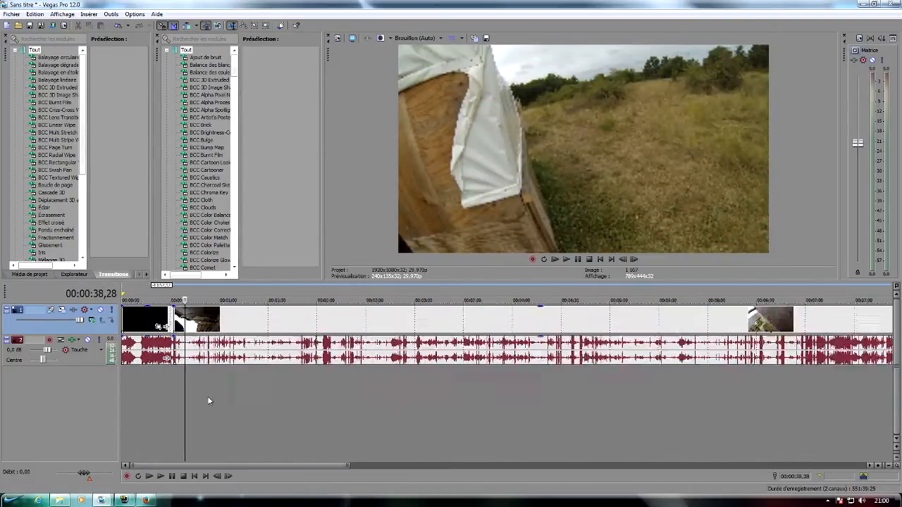
Play the timeline from the beginning to review the intro and the cut into the gameplay clip, pausing shortly after the cut
scroll(283, 409, "down", 5)
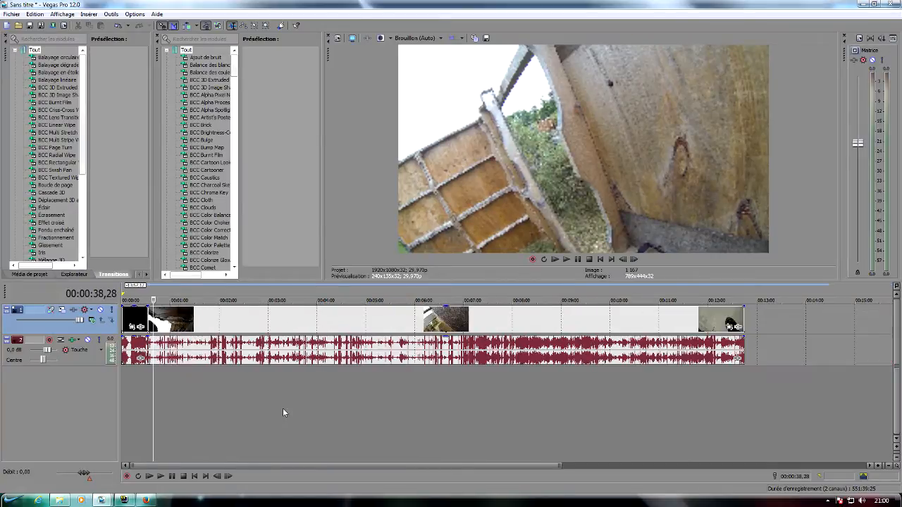
scroll(283, 408, "up", 4)
left_click(220, 401)
scroll(279, 398, "up", 2)
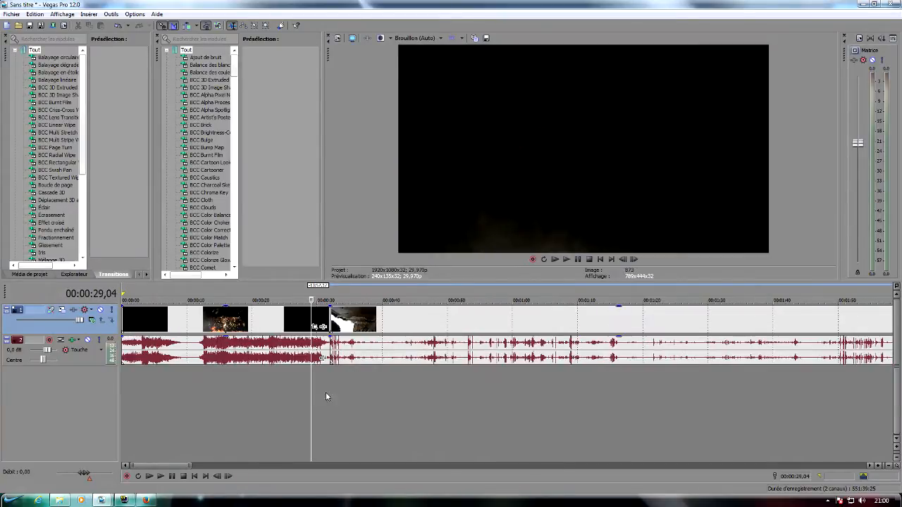
left_click(325, 387)
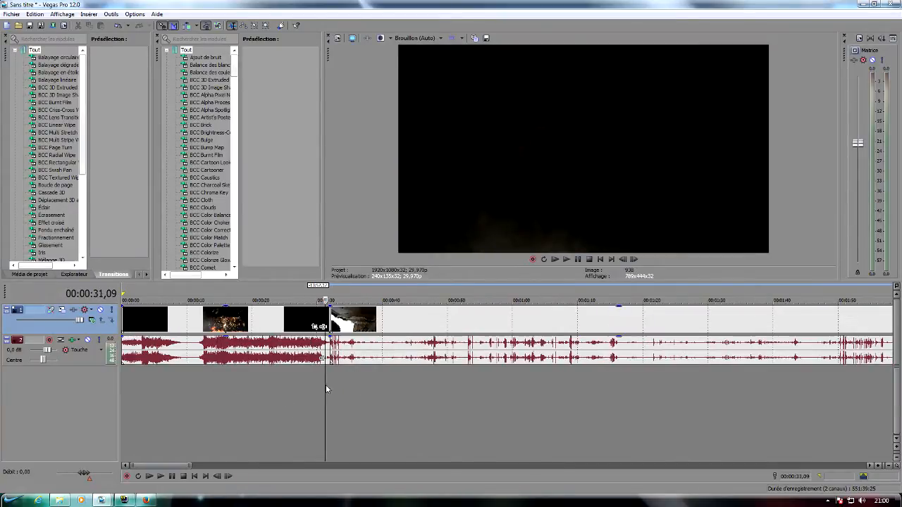
left_click(555, 259)
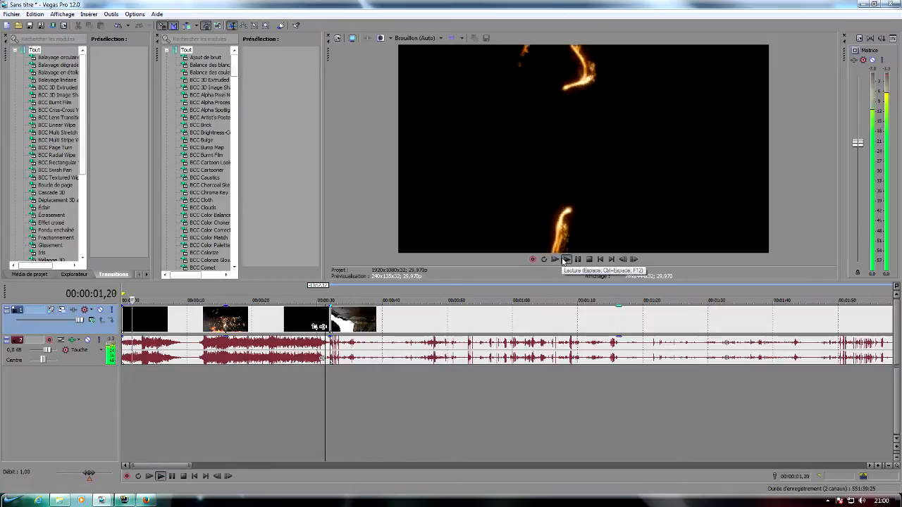
left_click(566, 259)
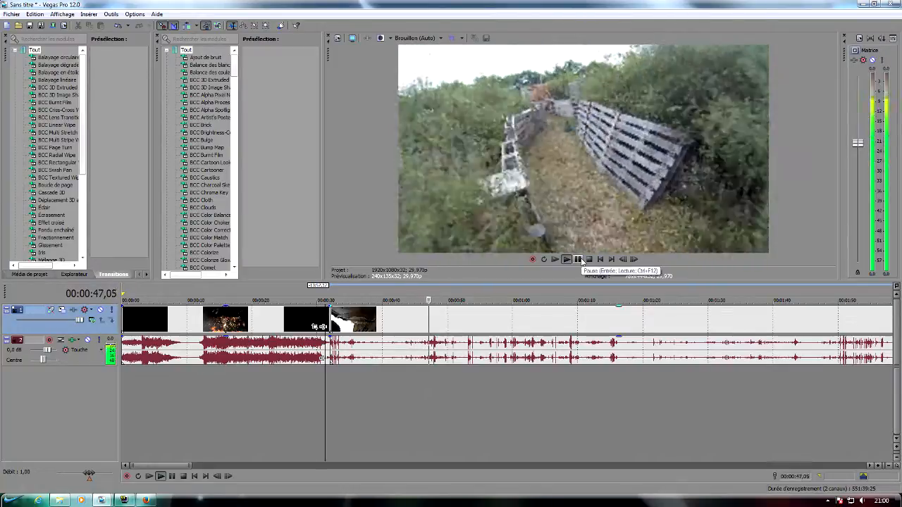
left_click(579, 259)
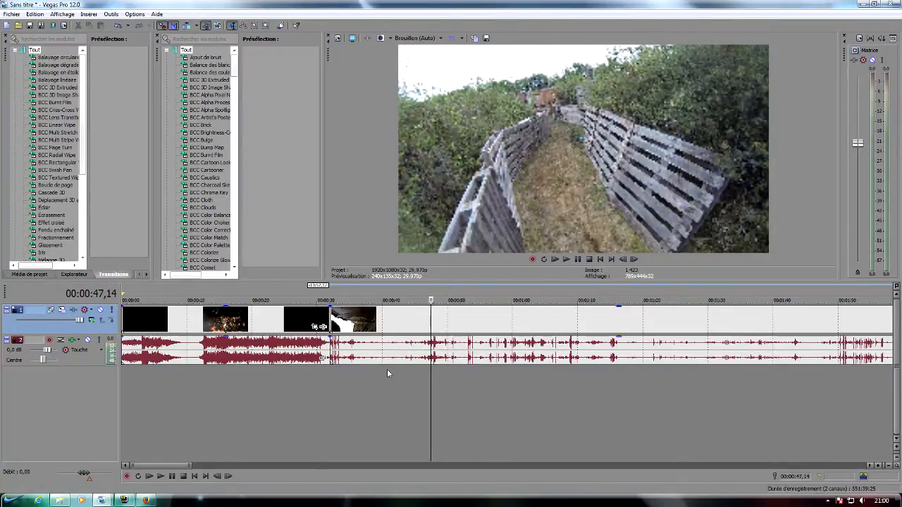
Split the gameplay clip at 00:00:40,04, delete the section before the cut, and move the rest against the end of the intro
left_click(387, 369)
left_click(383, 370)
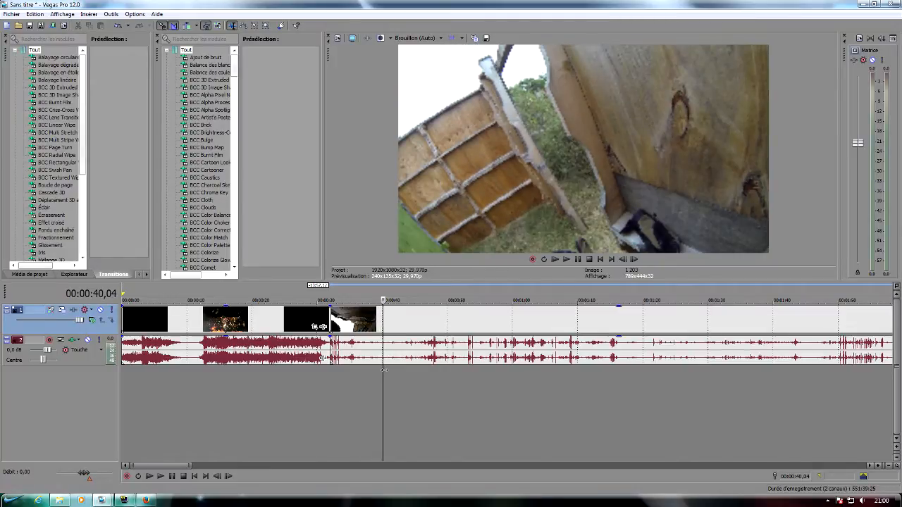
key("ctrl+v")
left_click(358, 356)
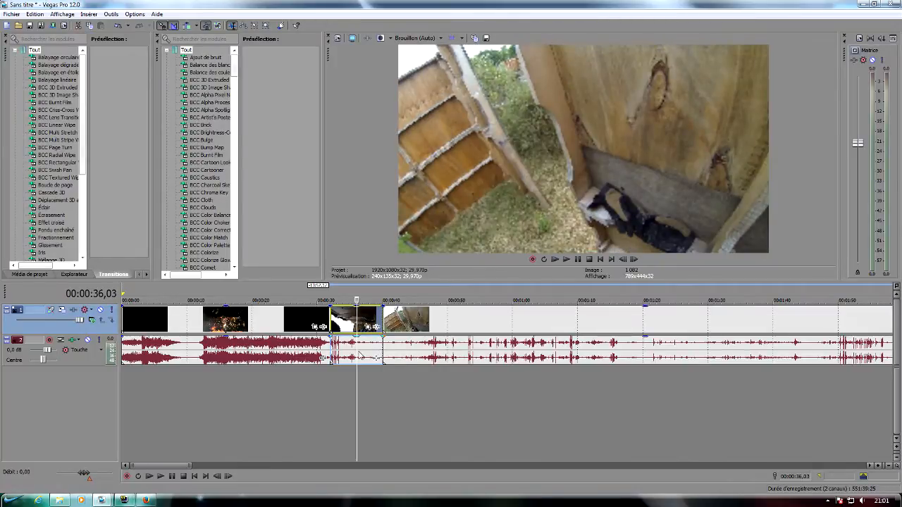
key("Delete")
left_click_drag(410, 331, 376, 322)
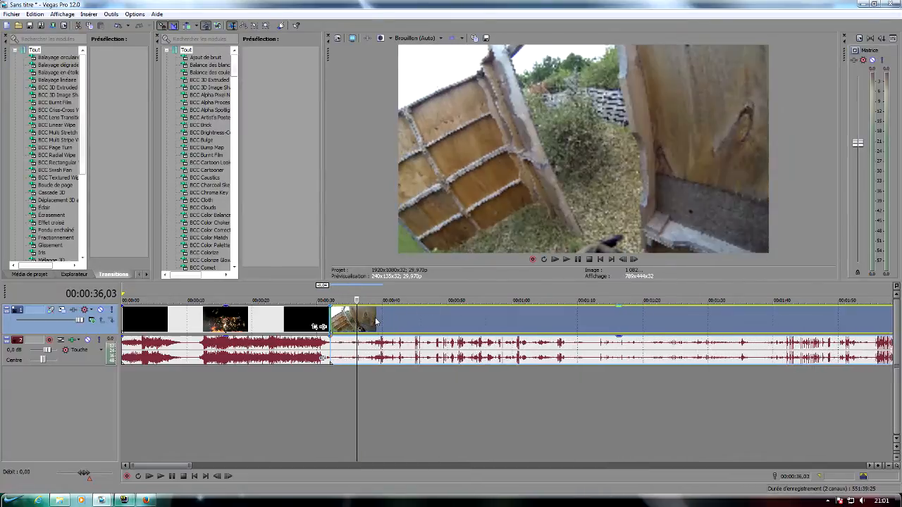
Inspect the gameplay clip's picture and audio at several points along the timeline, including near its end and around 00:06:37
left_click(371, 379)
scroll(433, 374, "down", 5)
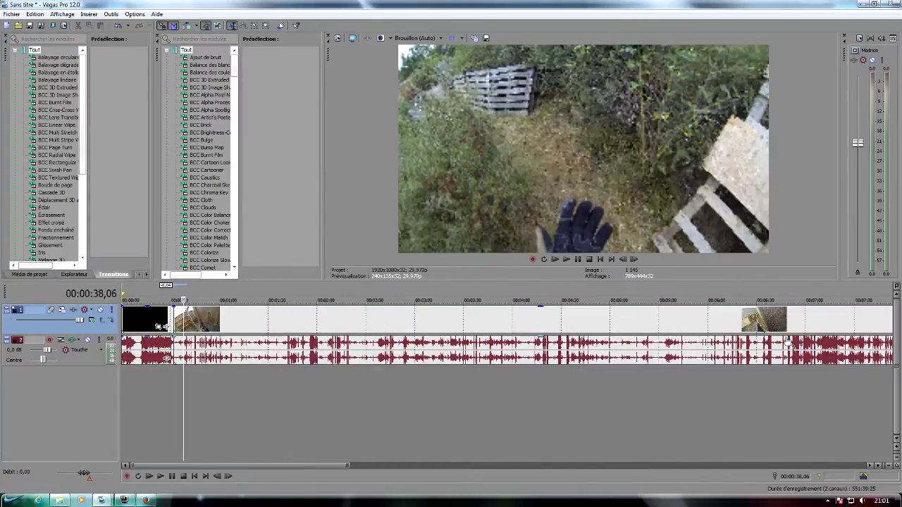
scroll(394, 374, "down", 4)
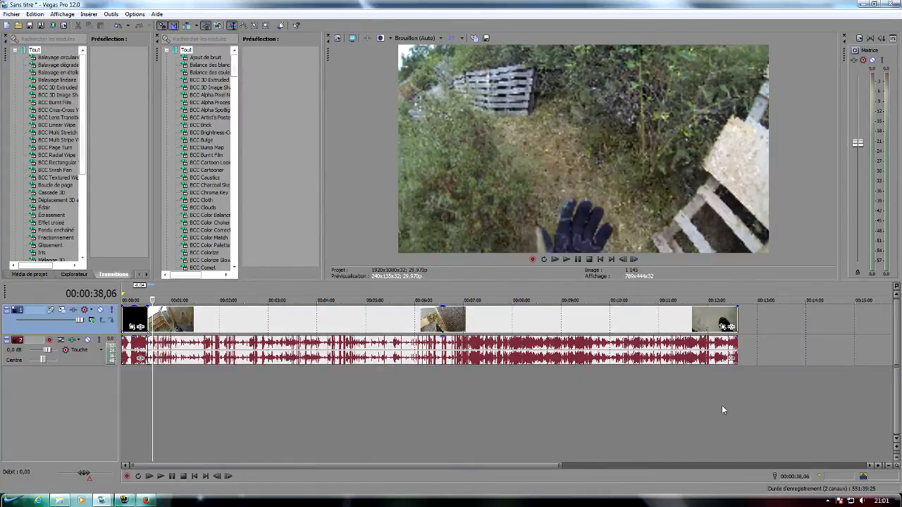
left_click_drag(720, 406, 732, 409)
left_click(644, 399)
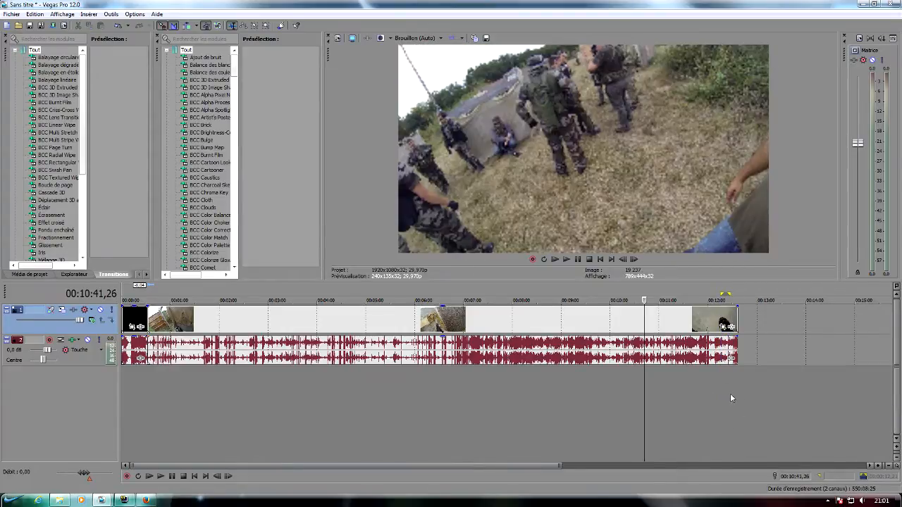
left_click(339, 313)
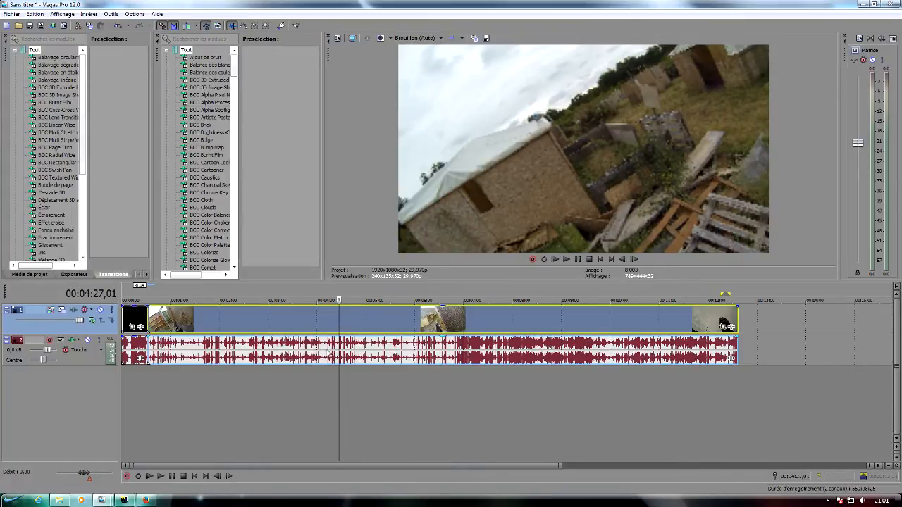
left_click(430, 356)
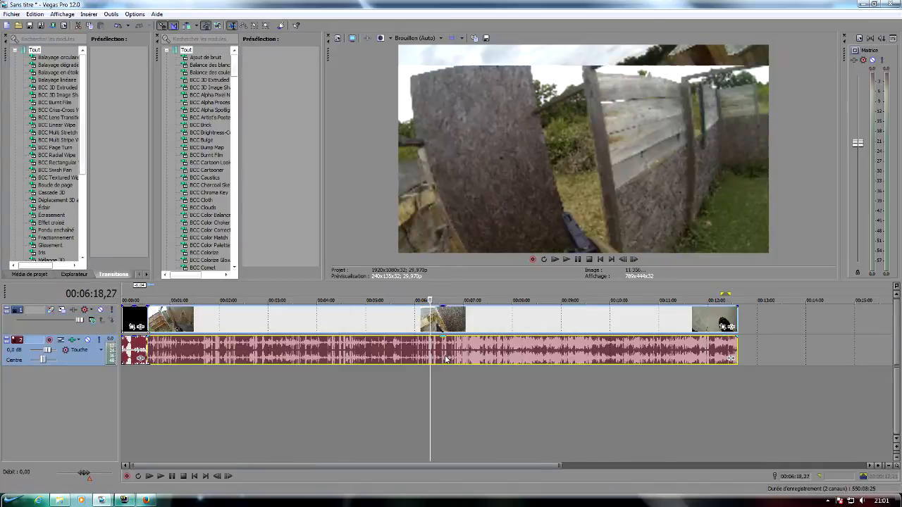
scroll(445, 359, "up", 4)
left_click(542, 354)
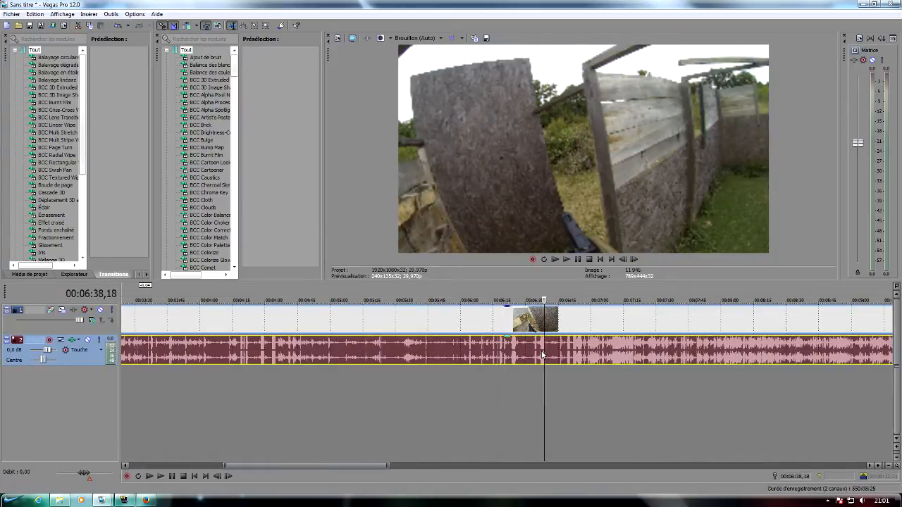
left_click(542, 300)
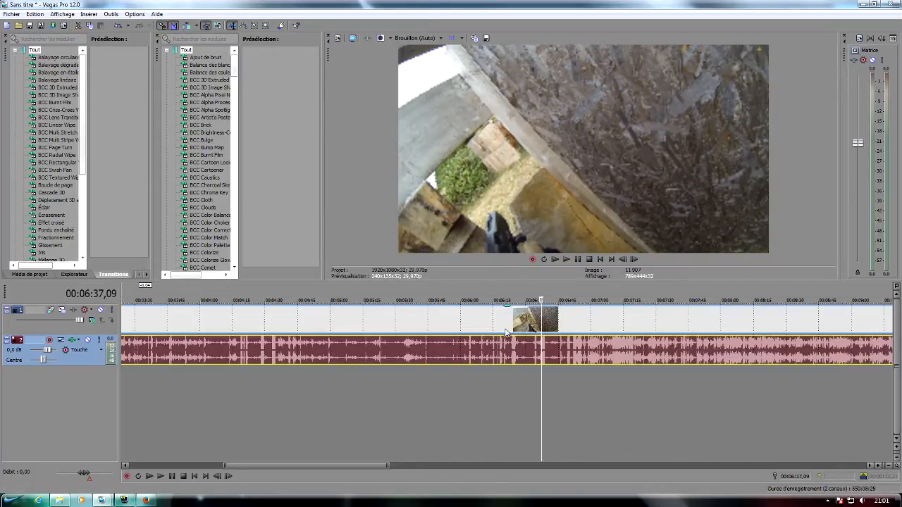
Crop the gameplay clip to 1920 × 795.5 in an enlarged Pan/Crop view, and shift the crop area up to centre Y 397.7
scroll(508, 349, "down", 5)
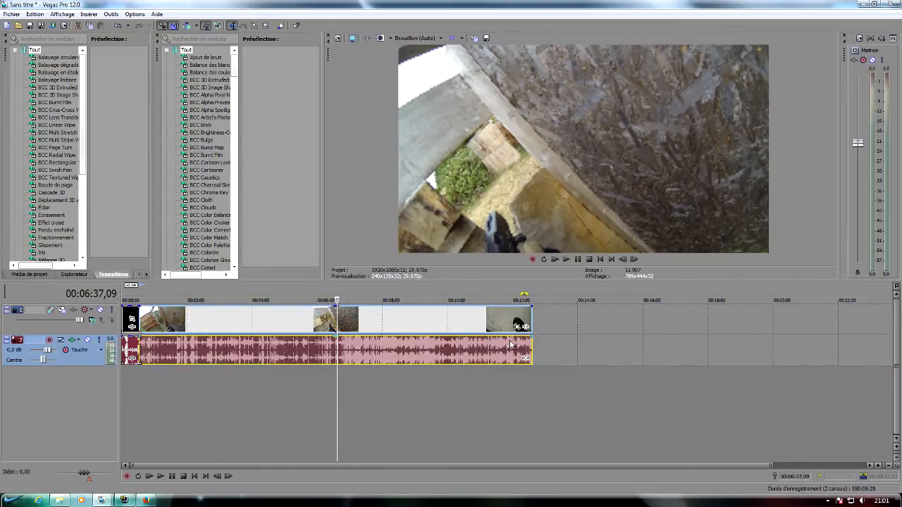
left_click(518, 327)
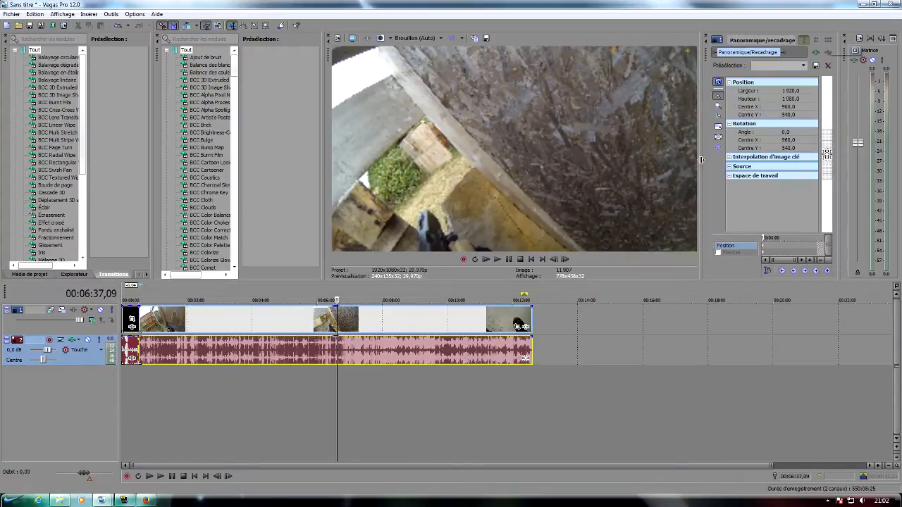
left_click_drag(700, 203, 495, 202)
scroll(688, 214, "up", 8)
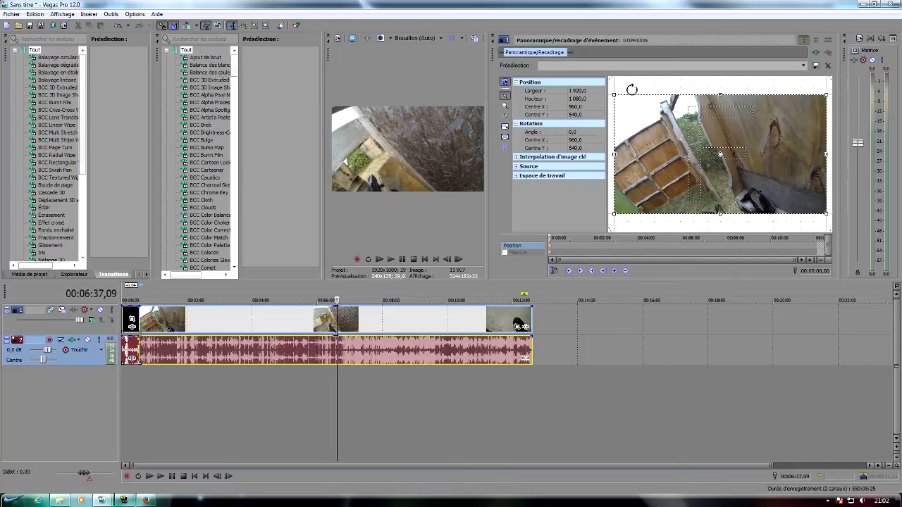
left_click_drag(719, 93, 725, 125)
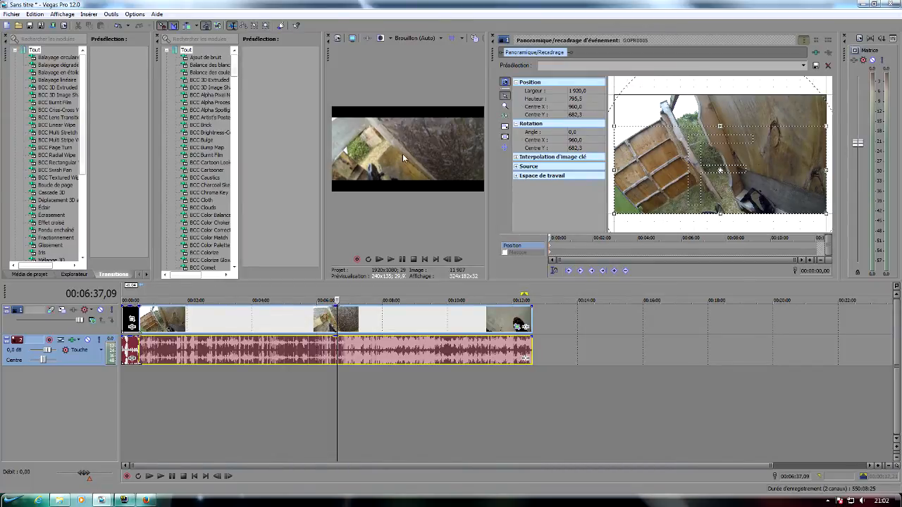
mouse_move(661, 182)
left_mouse_down()
mouse_move(659, 170)
mouse_move(659, 184)
left_mouse_up()
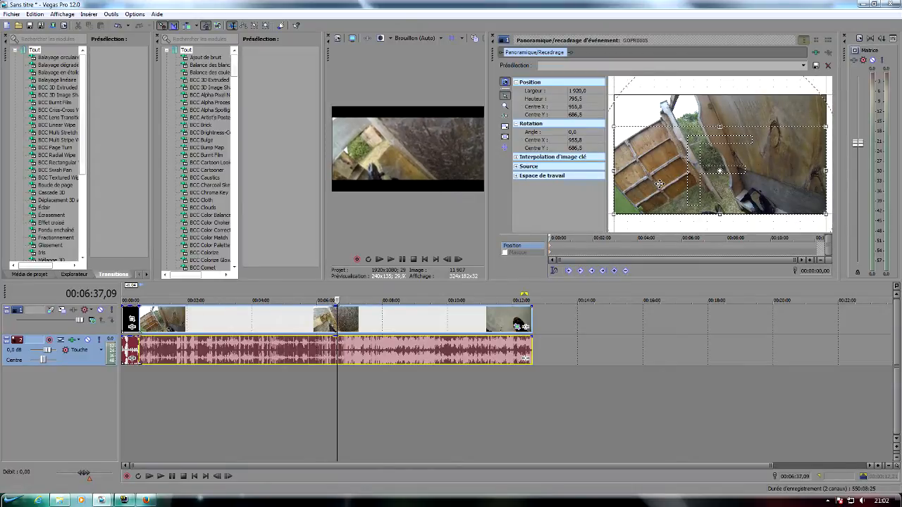
left_click_drag(660, 182, 660, 152)
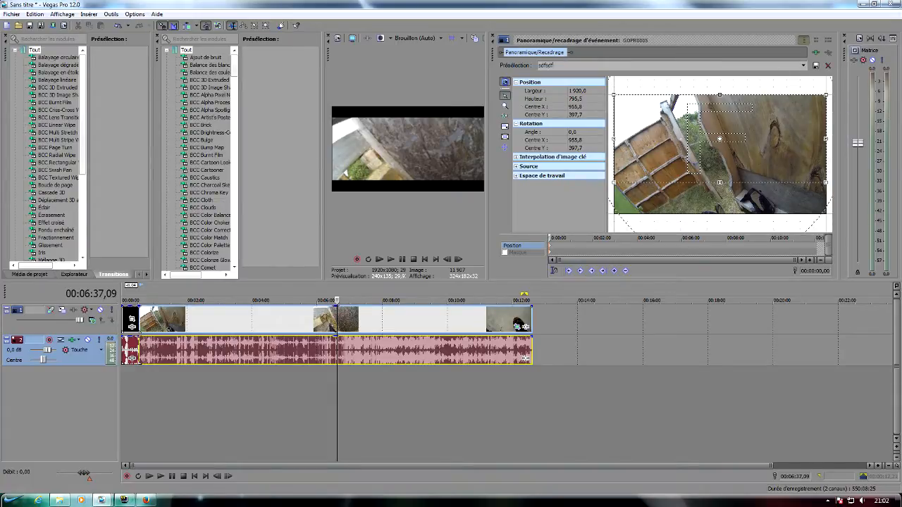
Delete the test Pan/Crop preset whose name begins with "sdfsdf" and check the remaining presets
left_click(804, 66)
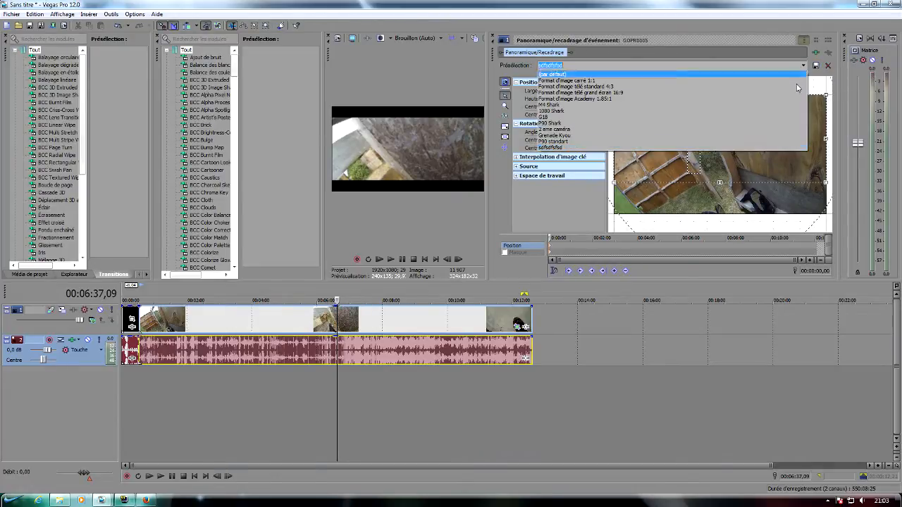
left_click(549, 148)
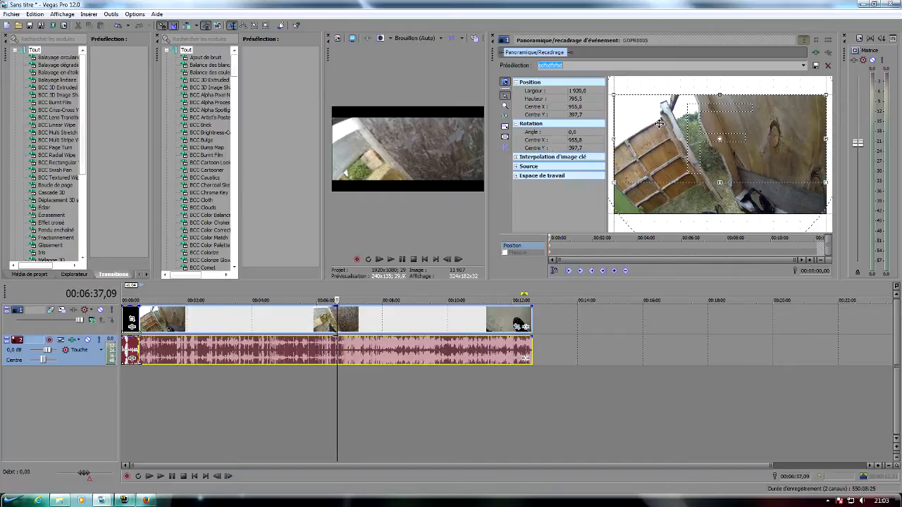
left_click(830, 67)
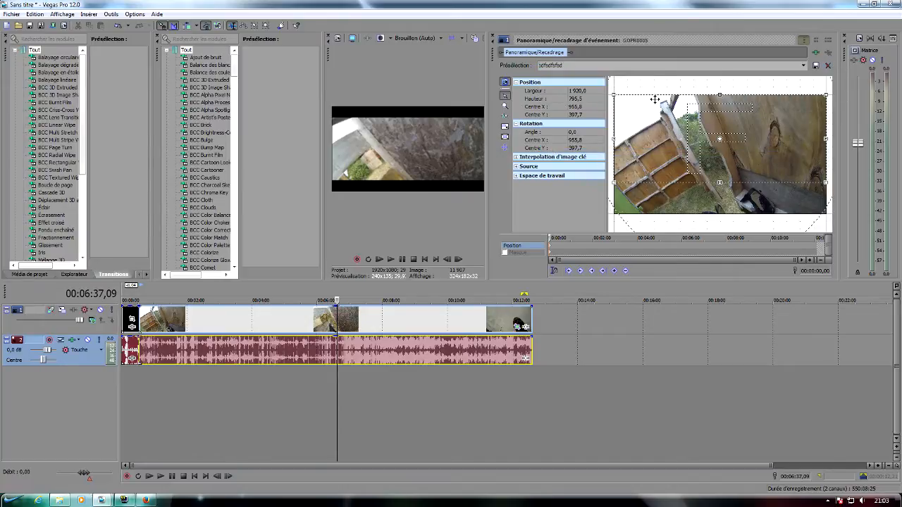
left_click(804, 65)
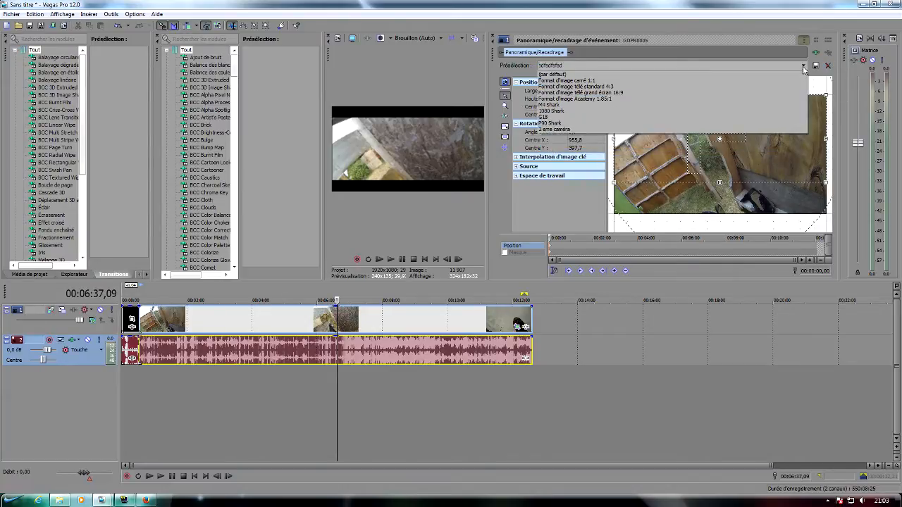
Apply the "1080 Shark" crop preset to the gameplay clip and widen the video preview
left_click(563, 112)
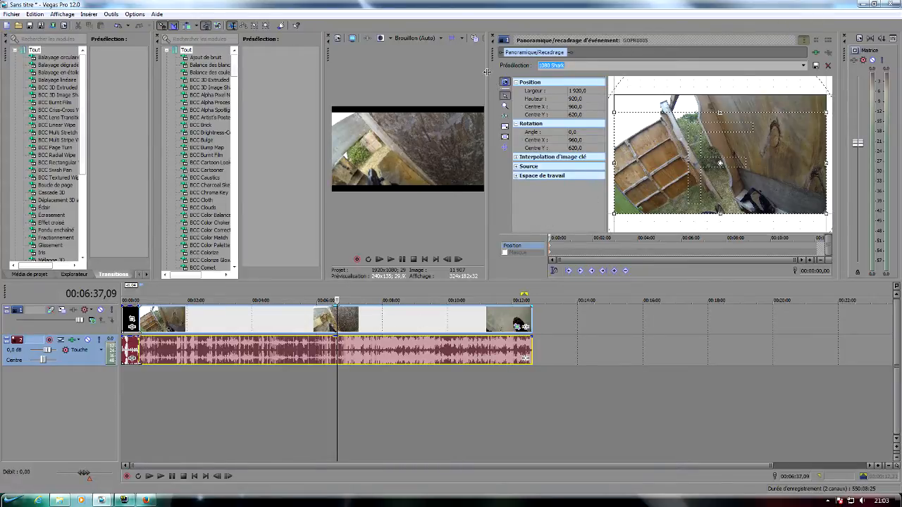
left_click_drag(487, 72, 641, 72)
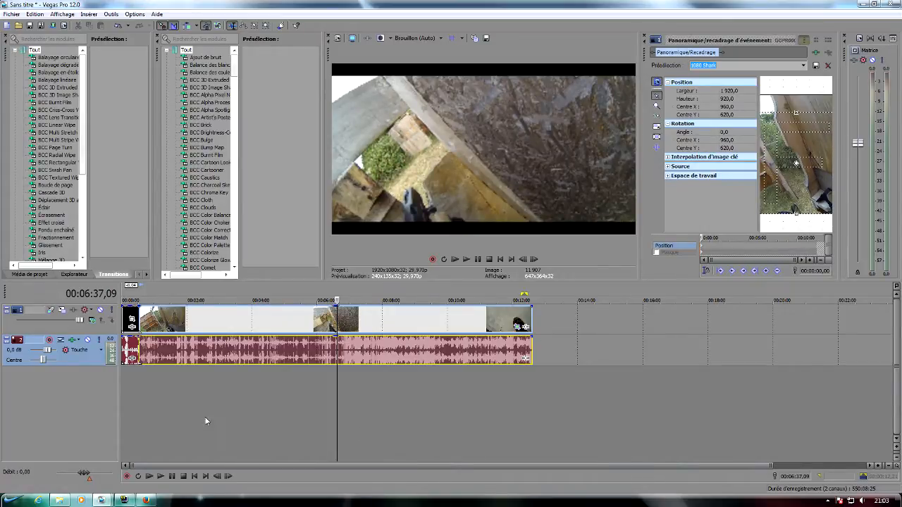
Play across the cut between the intro and the gameplay clip, starting from 00:00:29,16
left_click(139, 387)
scroll(148, 438, "up", 5)
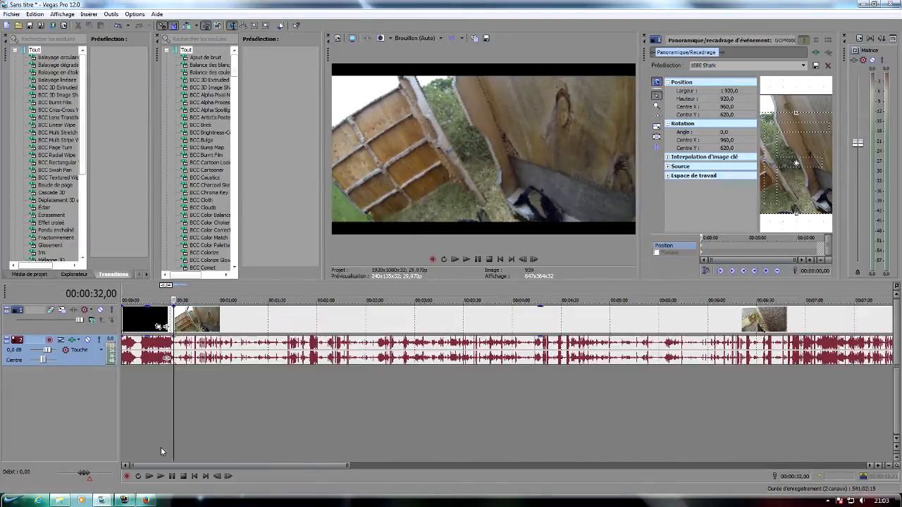
scroll(199, 440, "up", 2)
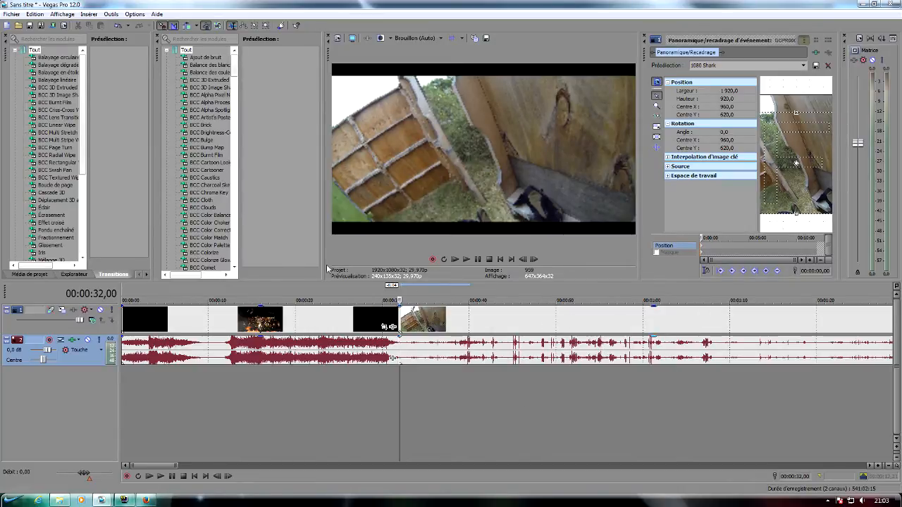
left_click(378, 380)
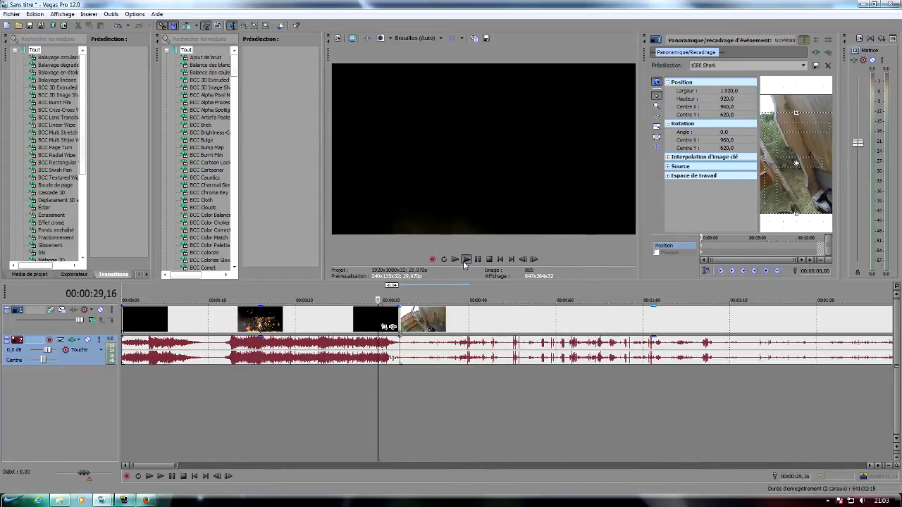
left_click(464, 260)
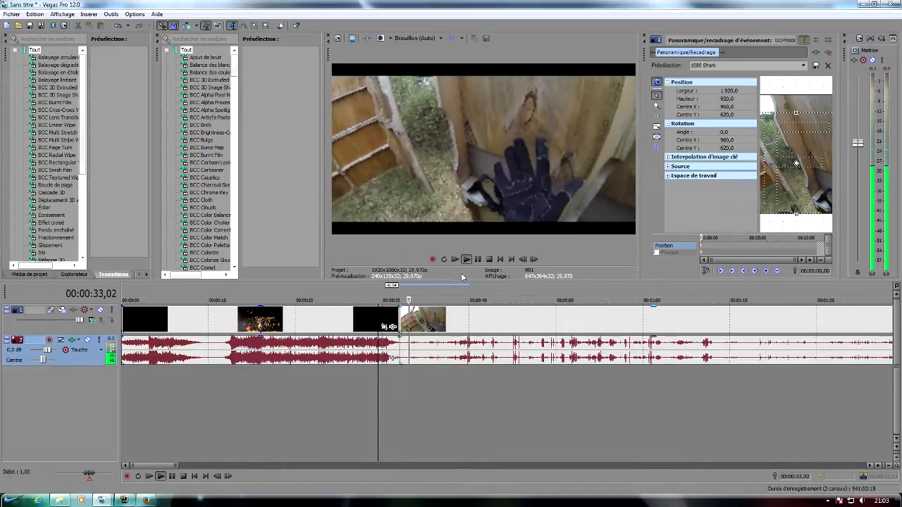
key("Return")
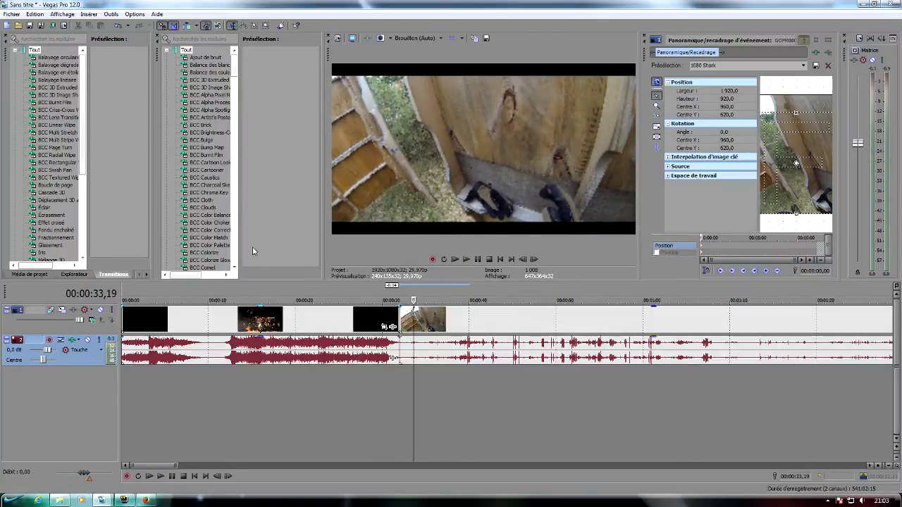
Add Sony's "Fondu enchaîné" transition with the "Fondu au noir" preset at the cut between the intro and the gameplay clip
left_click(15, 55)
left_click(14, 80)
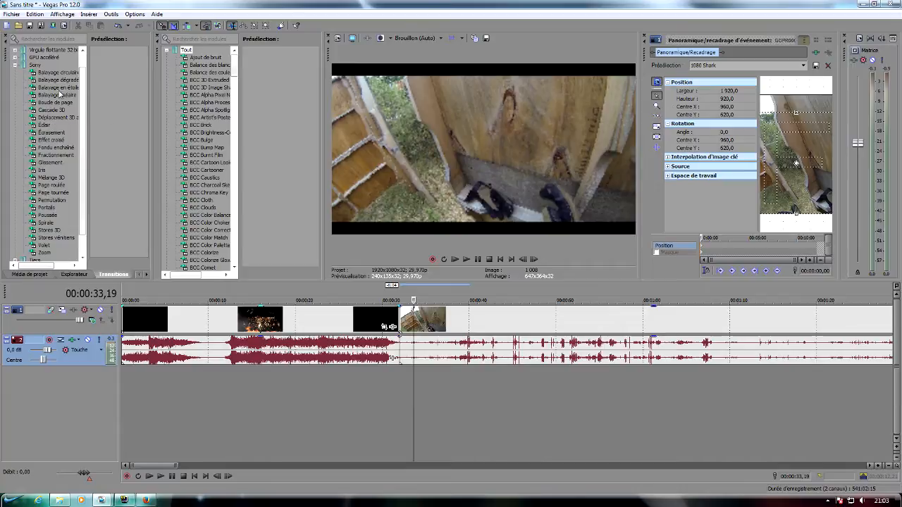
left_click(60, 148)
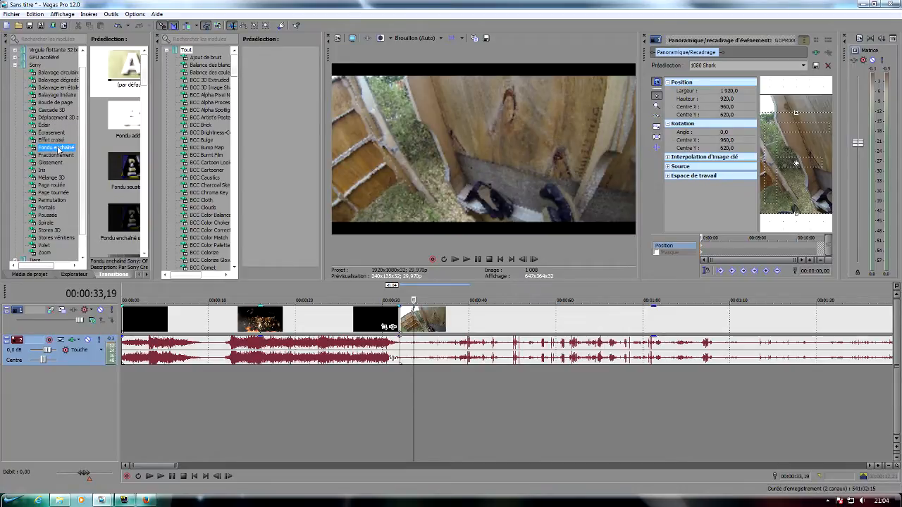
left_click_drag(155, 144, 271, 144)
scroll(186, 157, "down", 6)
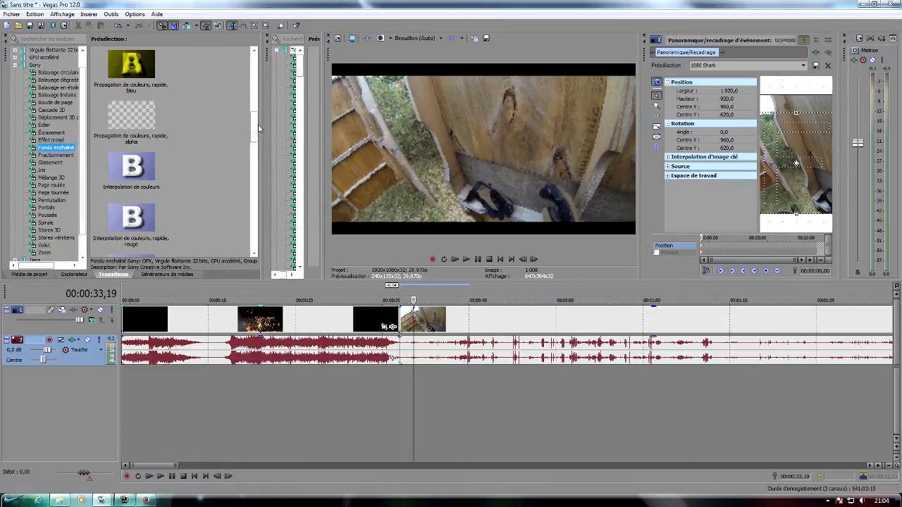
scroll(152, 144, "down", 8)
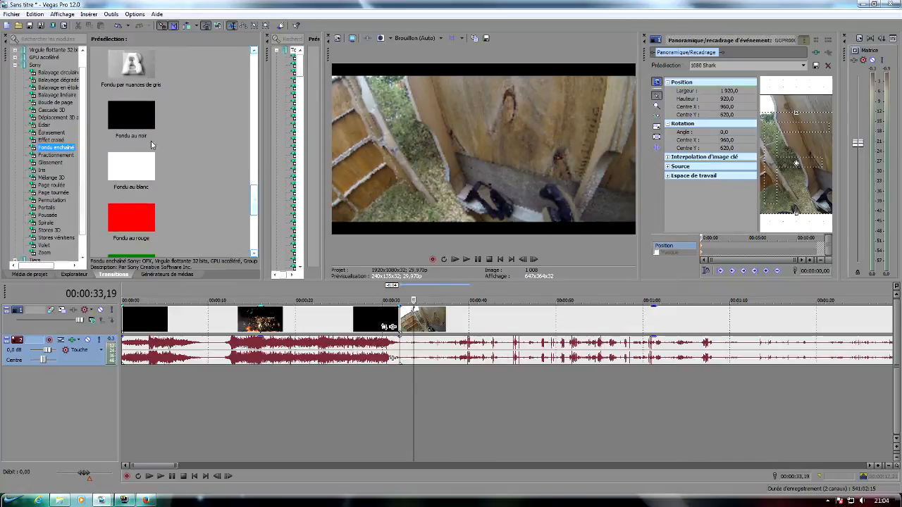
left_click_drag(151, 144, 399, 321)
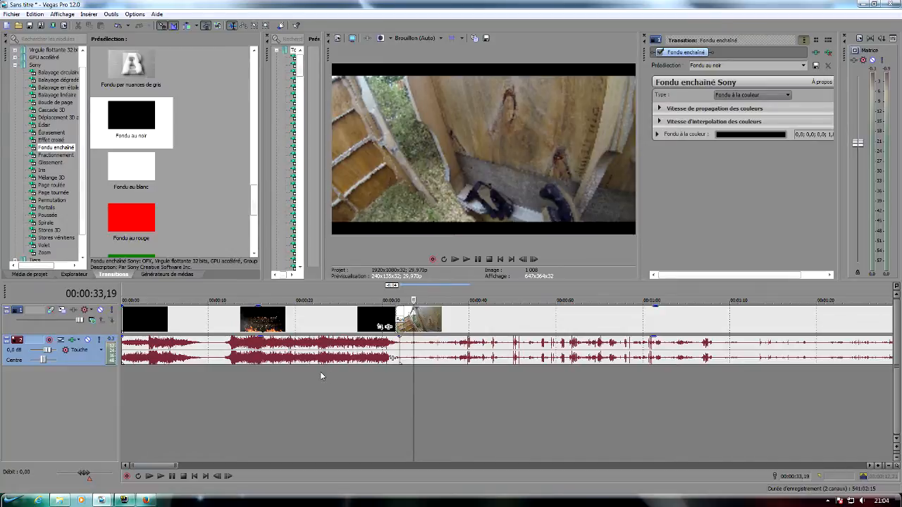
Play the fade-to-black transition between the intro and the gameplay clip to check it
left_click(385, 389)
key("space")
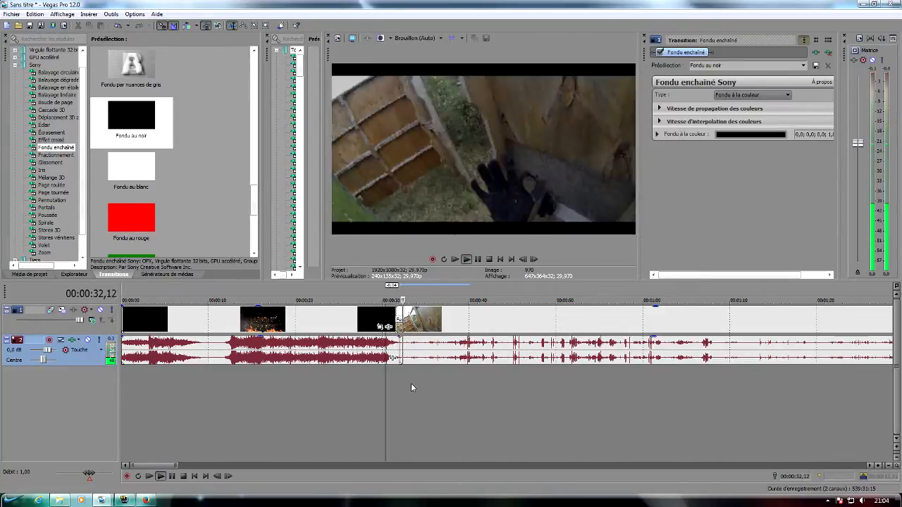
left_click(477, 259)
Locate the burst of gunshots in the gameplay audio at 00:04:28,18 and examine its waveform up close
scroll(471, 357, "down", 3)
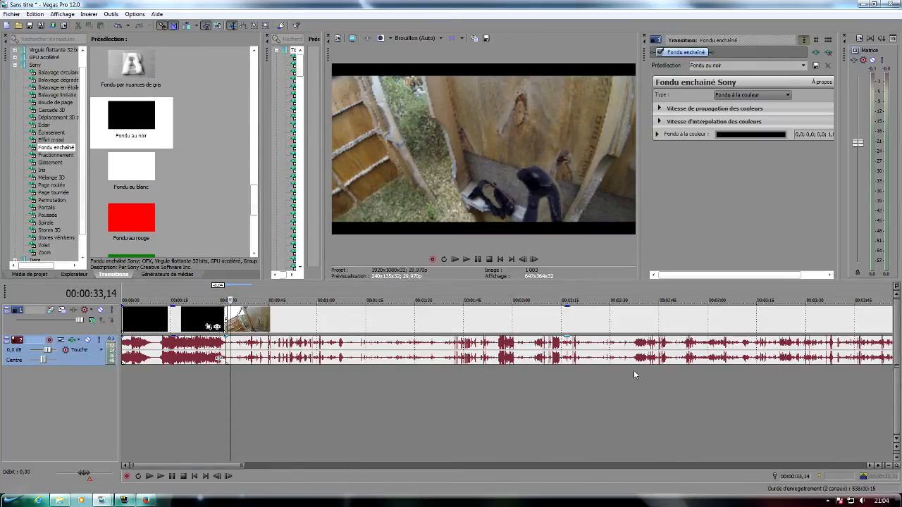
scroll(633, 370, "down", 4)
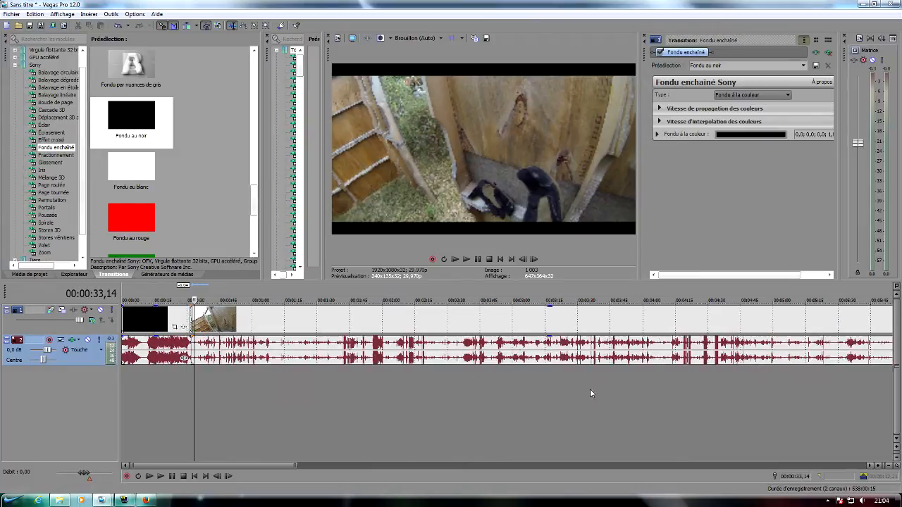
left_click(705, 377)
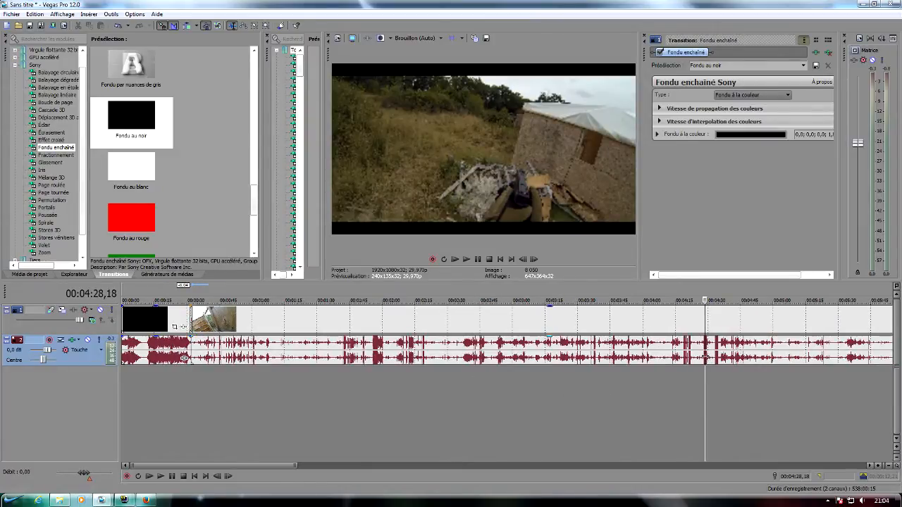
scroll(705, 373, "up", 3)
scroll(705, 374, "up", 3)
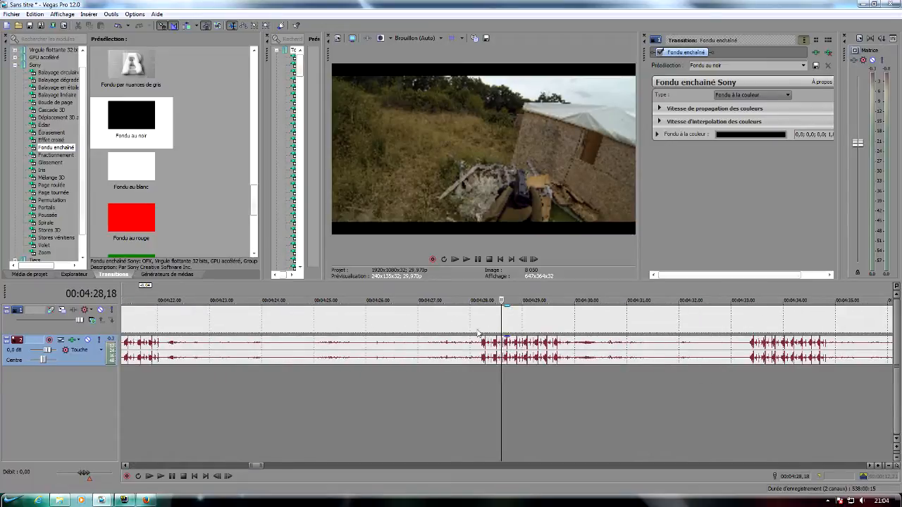
Set the preview quality to Optimisée (Complet) and enlarge the video preview in height and width
left_click(425, 38)
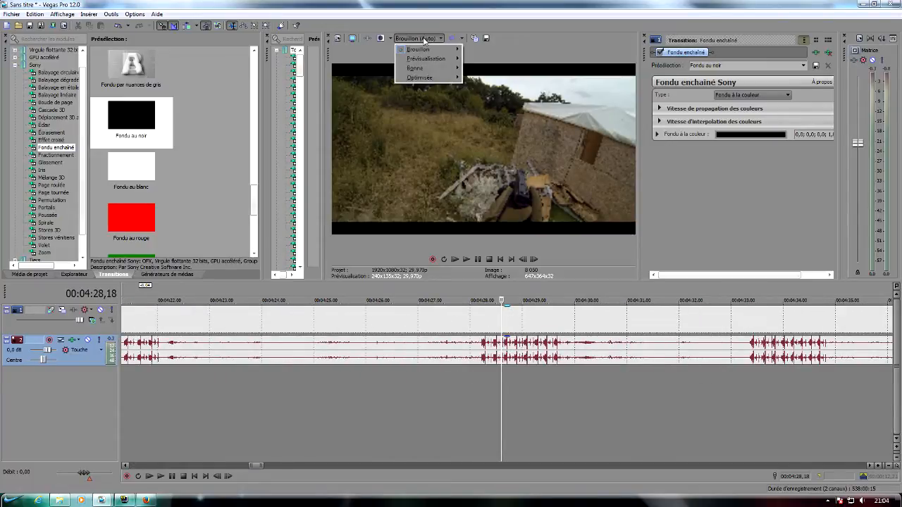
mouse_move(420, 79)
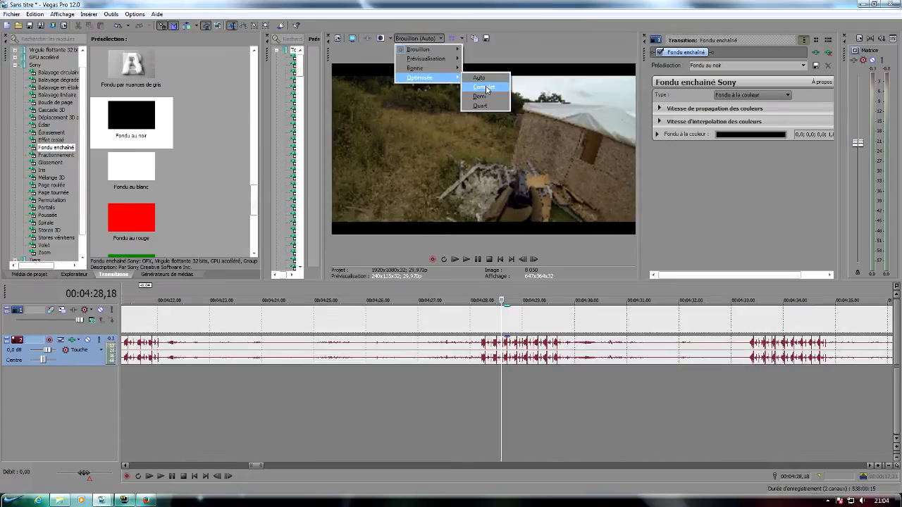
left_click(483, 87)
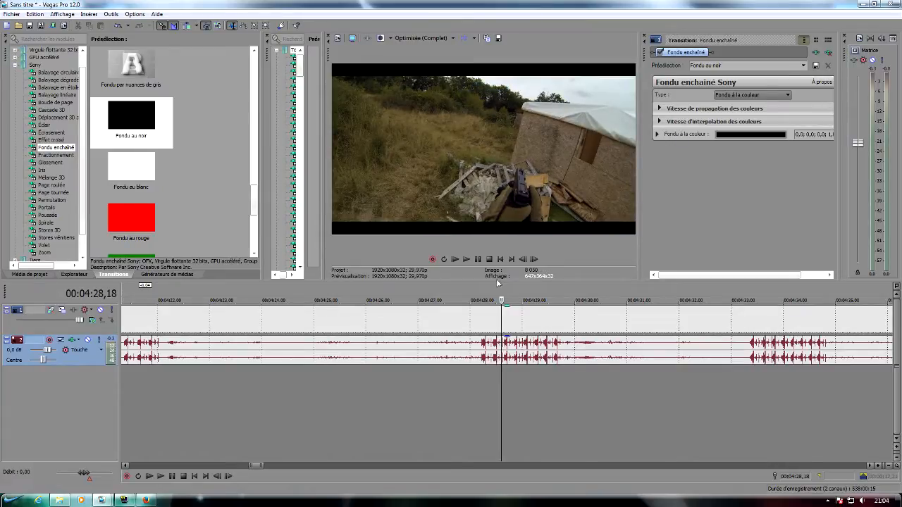
left_click_drag(496, 281, 594, 327)
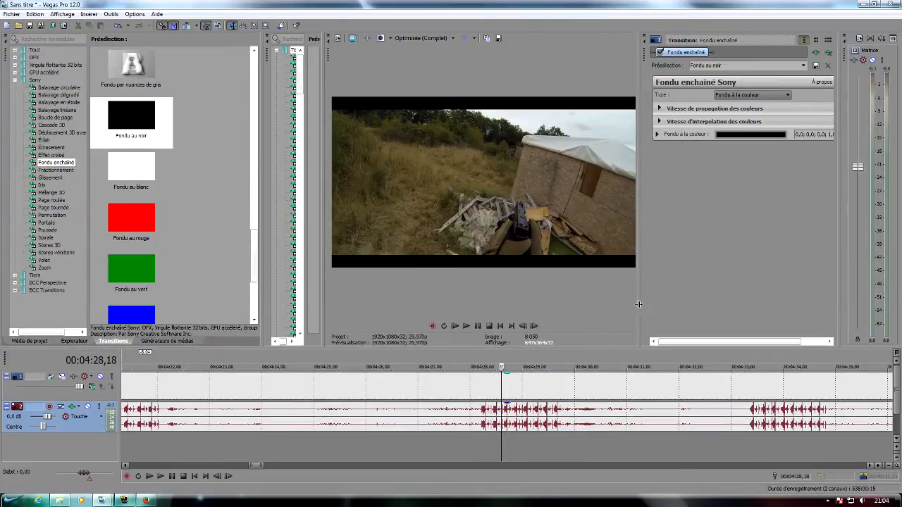
left_click_drag(638, 304, 775, 304)
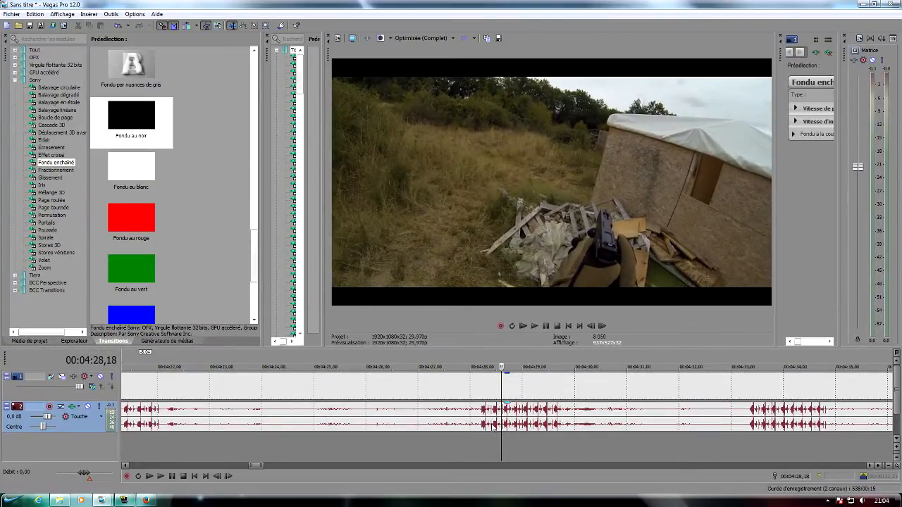
Step through the gunshot sequence frame by frame from 00:04:28,04 to about 00:04:29, comparing the picture with the audio peaks
left_click(478, 444)
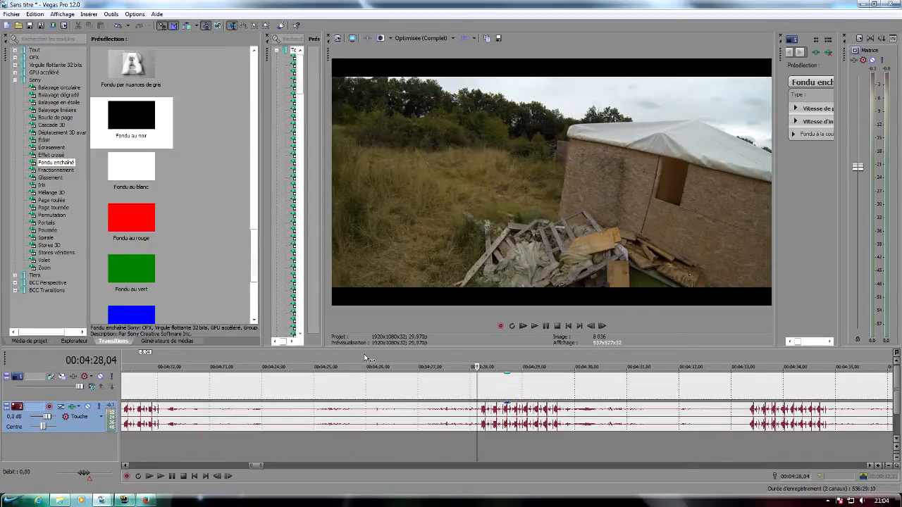
key("Right")
key("Right")
key("Right")
key("Right")
key("Right")
key("Right")
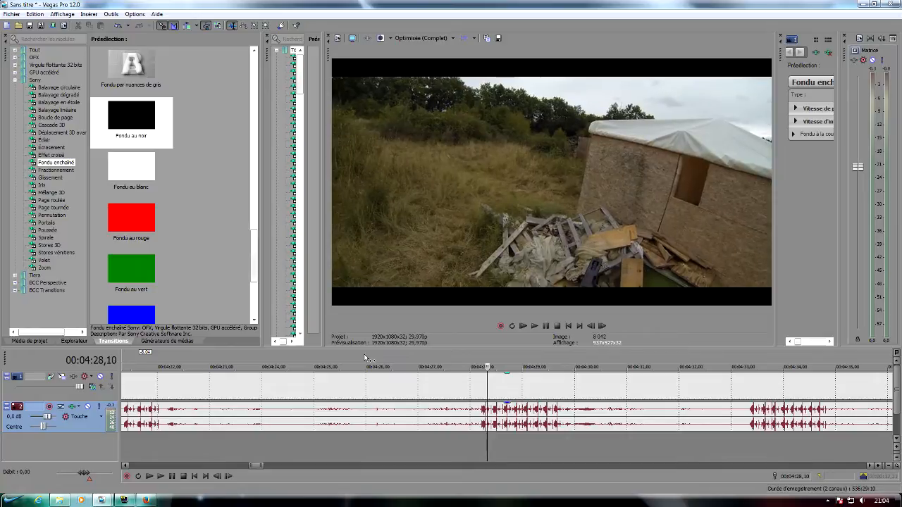
key("Right")
key("Right")
key("Right")
key("Right")
key("Right")
key("Right")
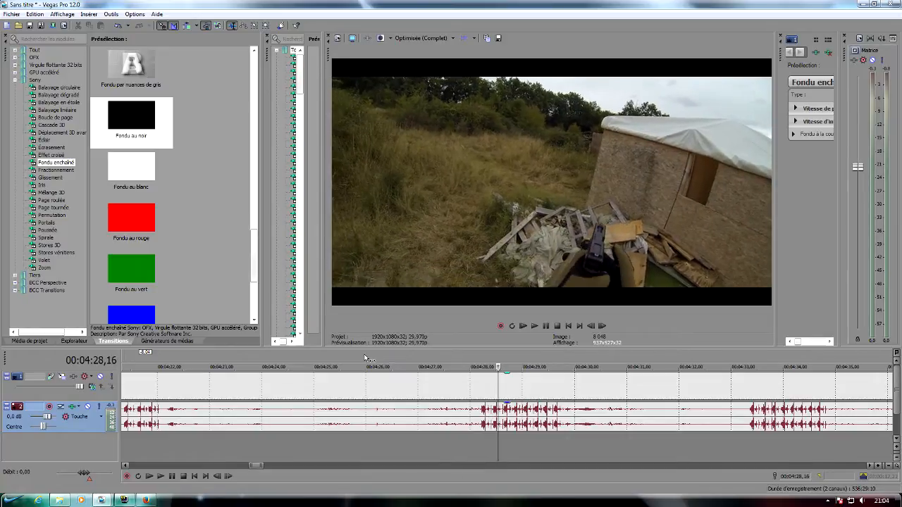
key("Right")
key("Right")
key("Right")
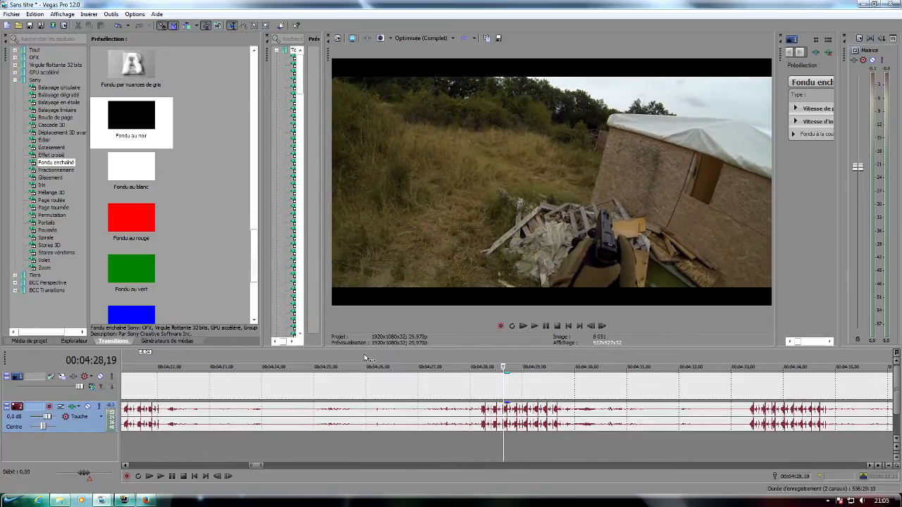
key("Right")
key("Right")
key("Right")
key("Right")
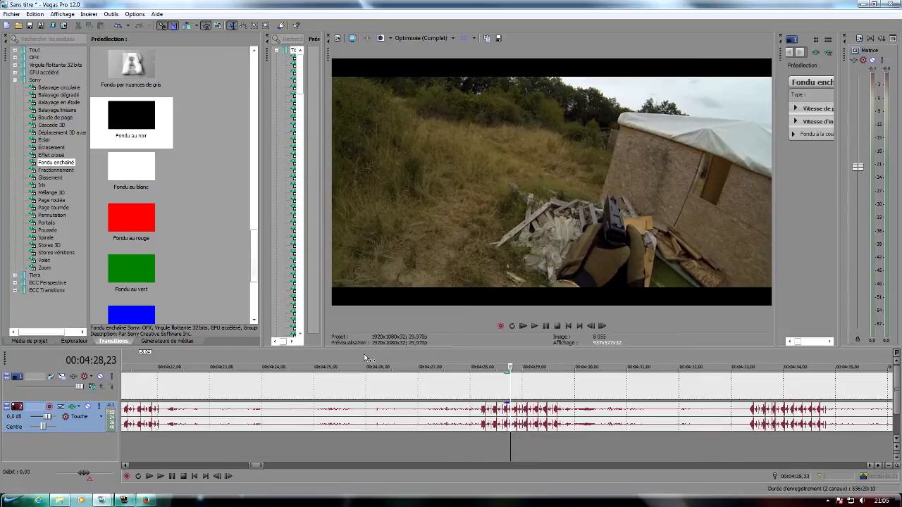
key("Right")
key("Right")
key("Right")
key("Right")
key("Right")
key("Right")
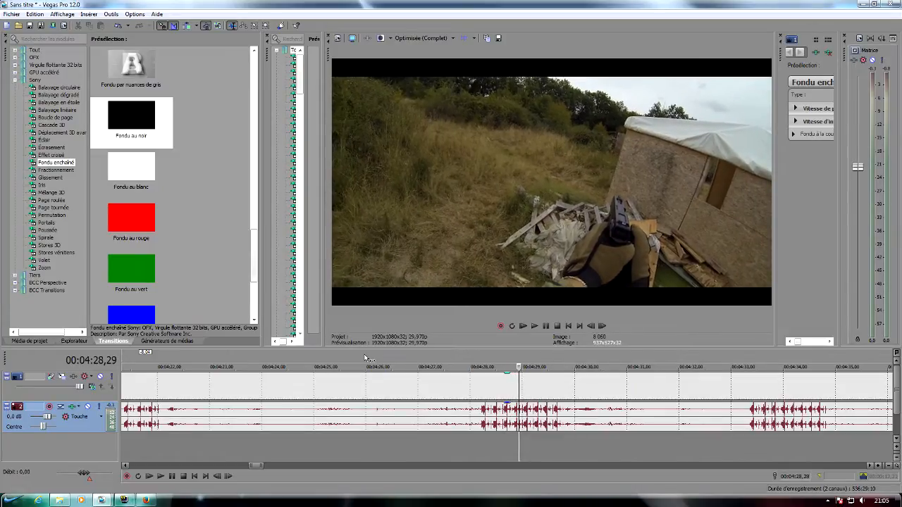
key("Right")
key("Right")
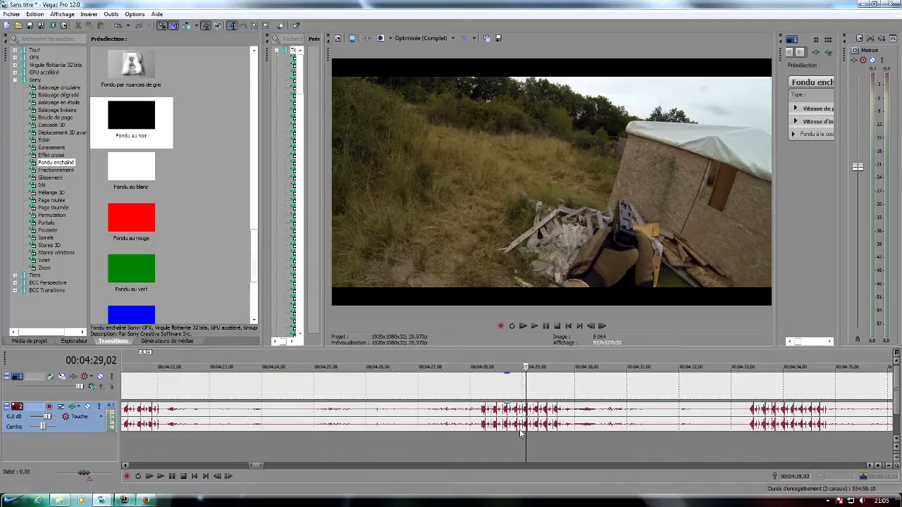
Ungroup the gameplay clip's picture and sound, and shift the audio later so the gunshots start near 00:04:29
left_click(525, 386)
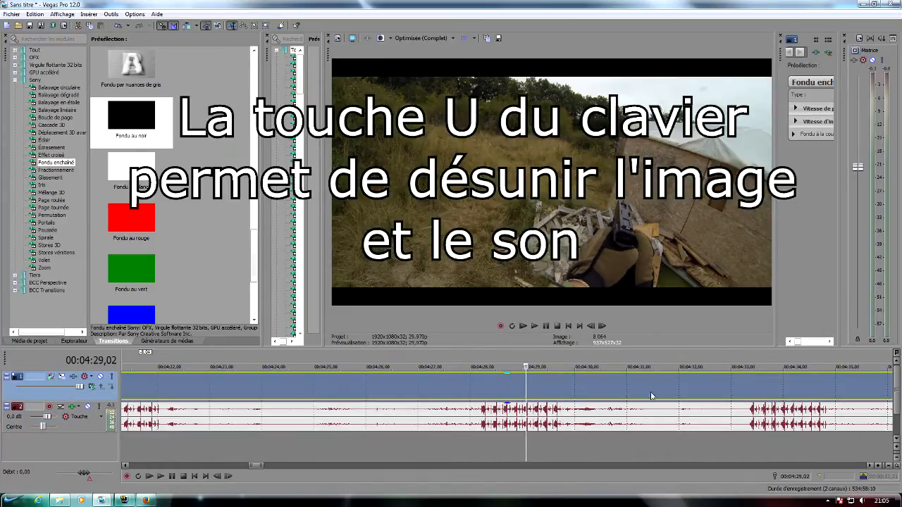
left_click(447, 425)
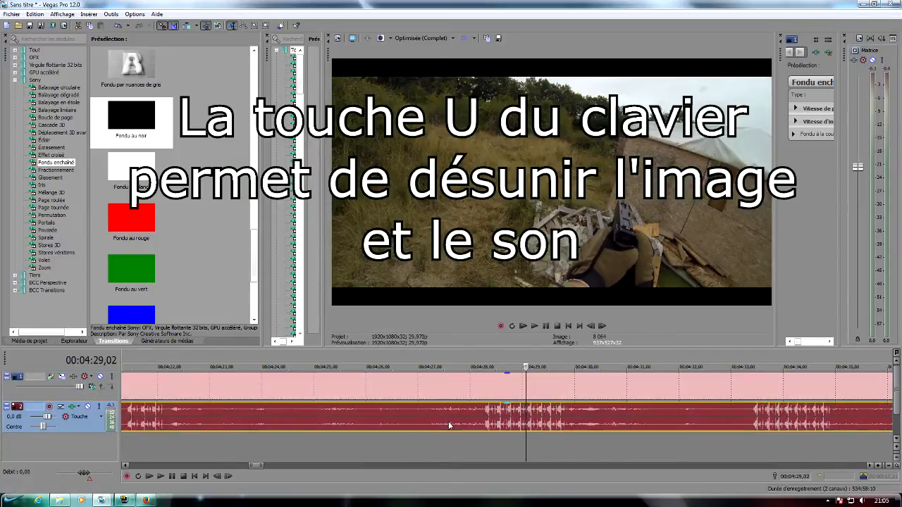
left_click_drag(448, 426, 484, 421)
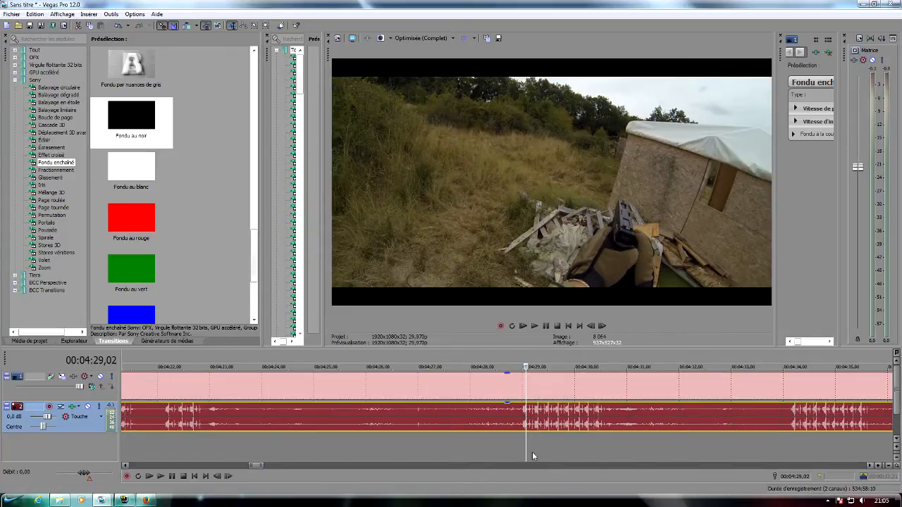
Place the cursor at 00:04:28,20, just before the shifted gunshots, and set the preview quality to Prévisualisation (Auto)
left_click(505, 443)
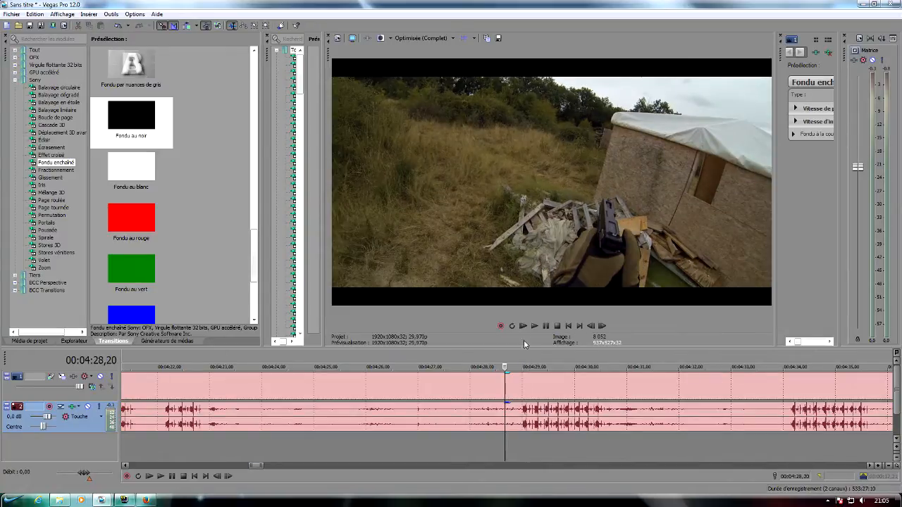
left_click(423, 38)
mouse_move(437, 58)
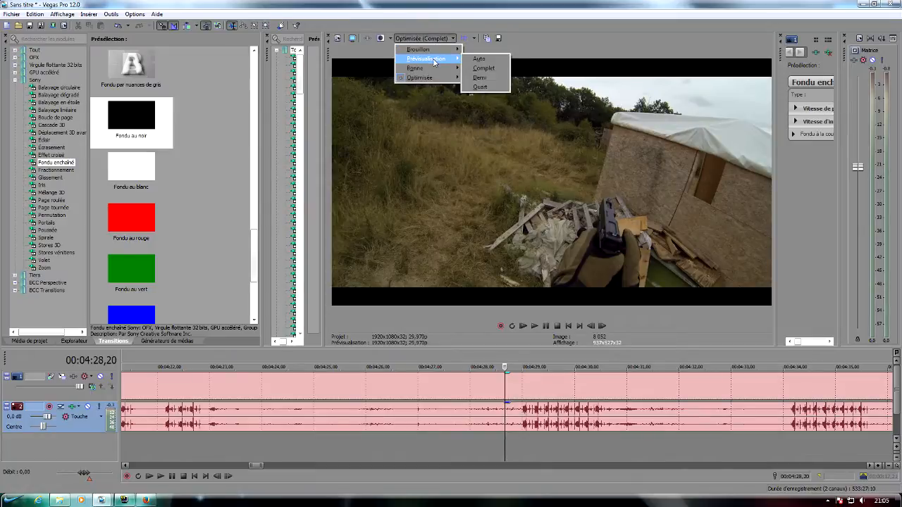
left_click(468, 61)
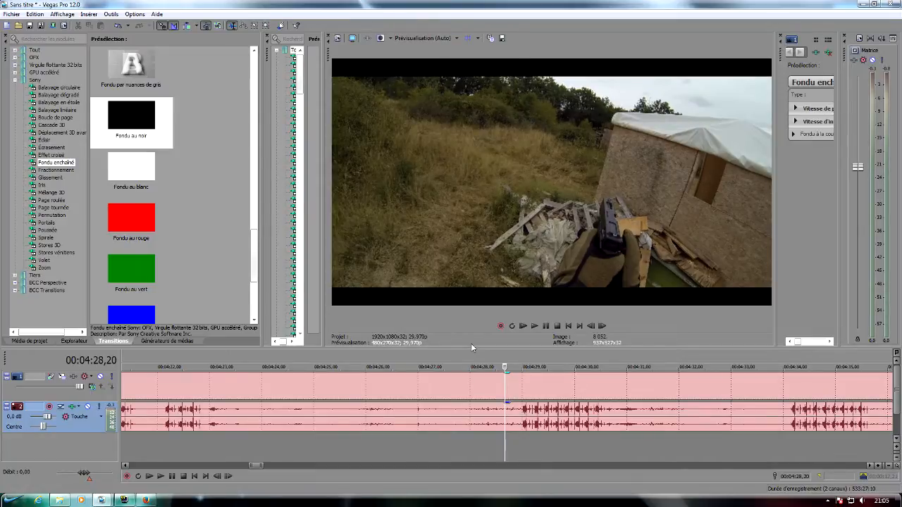
Play the gameplay from 00:04:27,01 through the gunshots to check the sound against the picture, and stop at 00:04:33,03
left_click(420, 440)
scroll(418, 443, "down", 2)
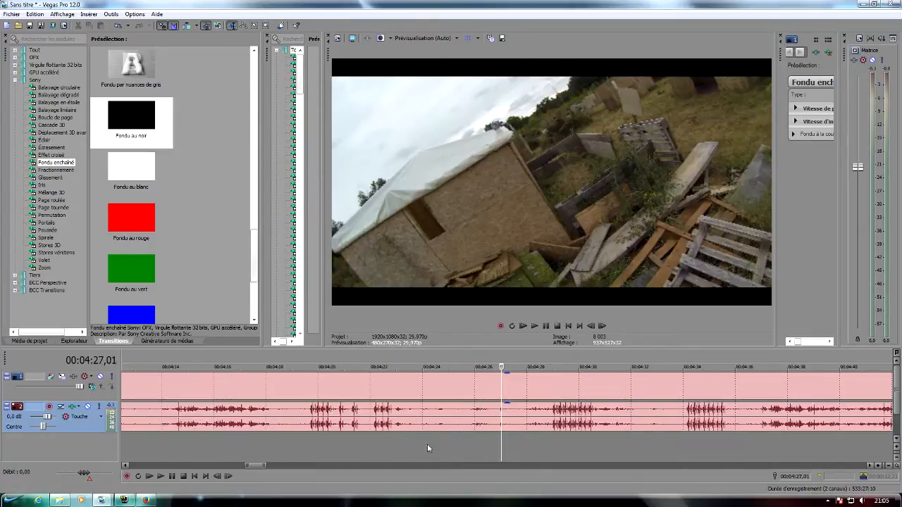
left_click(533, 326)
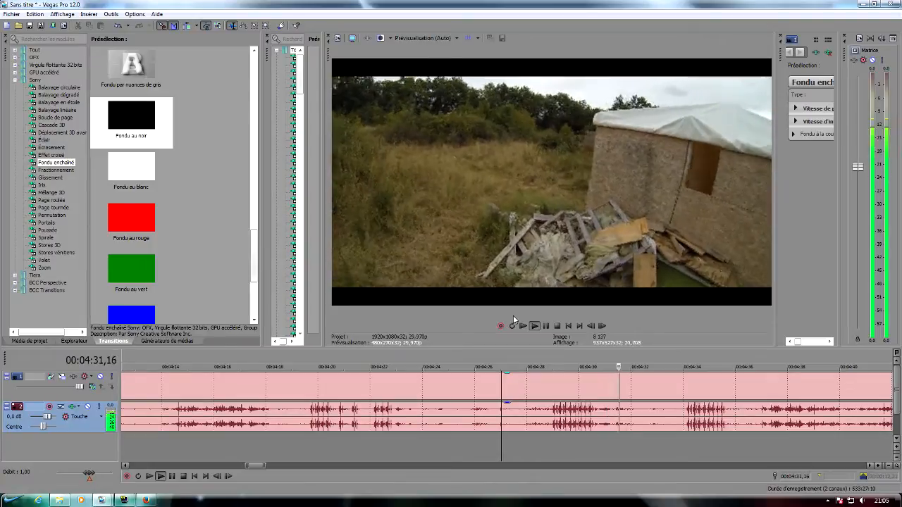
left_click(558, 327)
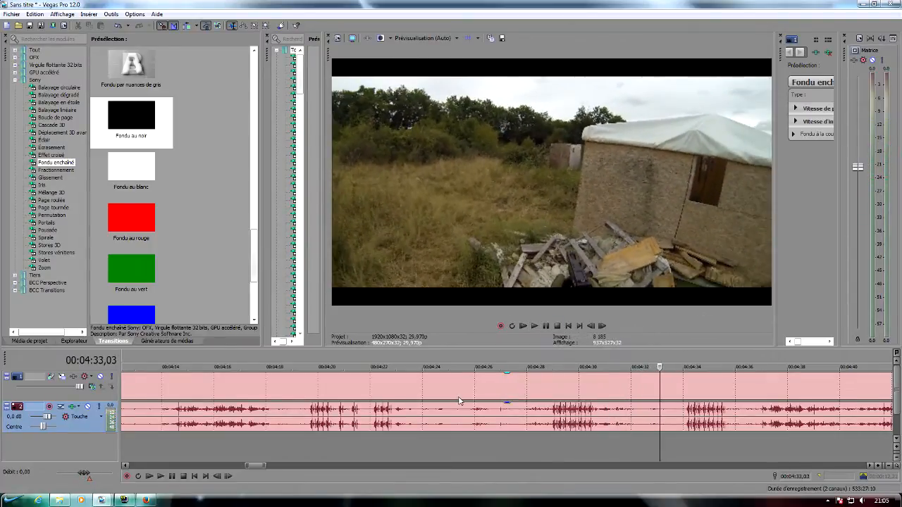
Extend the start of the gameplay audio back to the end of the intro audio, just before 00:00:32
scroll(207, 359, "down", 5)
scroll(210, 377, "down", 5)
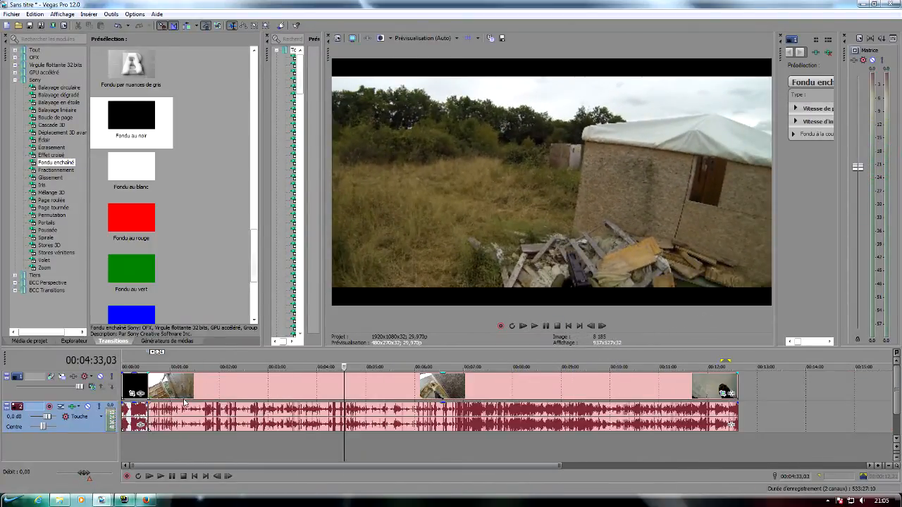
left_click(146, 442)
scroll(155, 444, "up", 2)
scroll(155, 441, "up", 5)
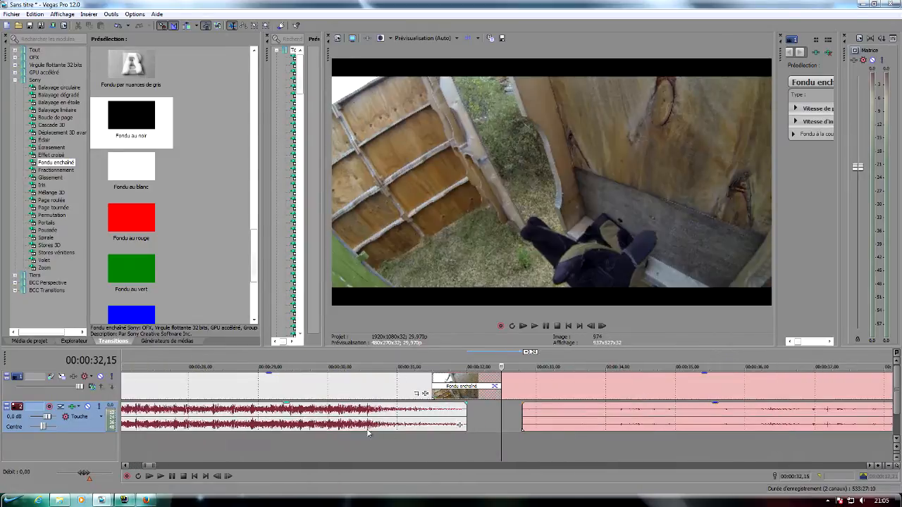
left_click_drag(521, 416, 466, 416)
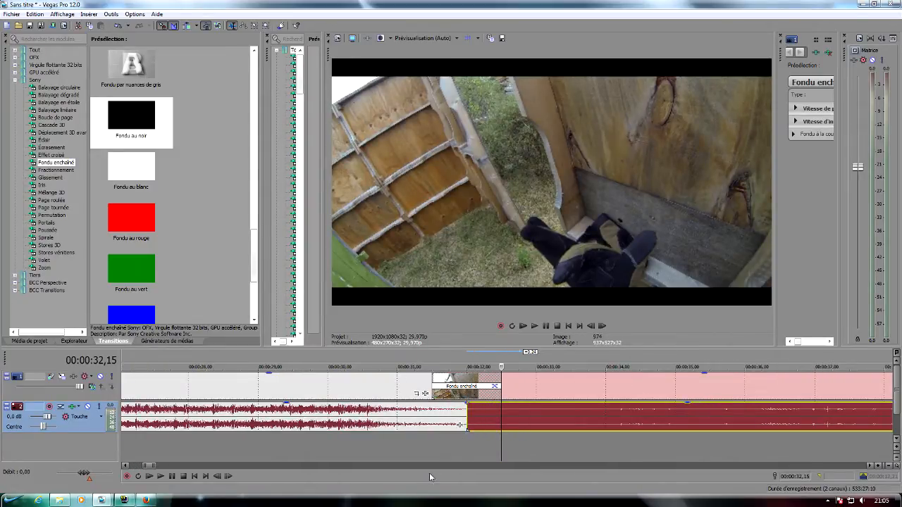
Play the gameplay from near its start to review the footage, and pause at 00:02:51,18
scroll(420, 451, "down", 5)
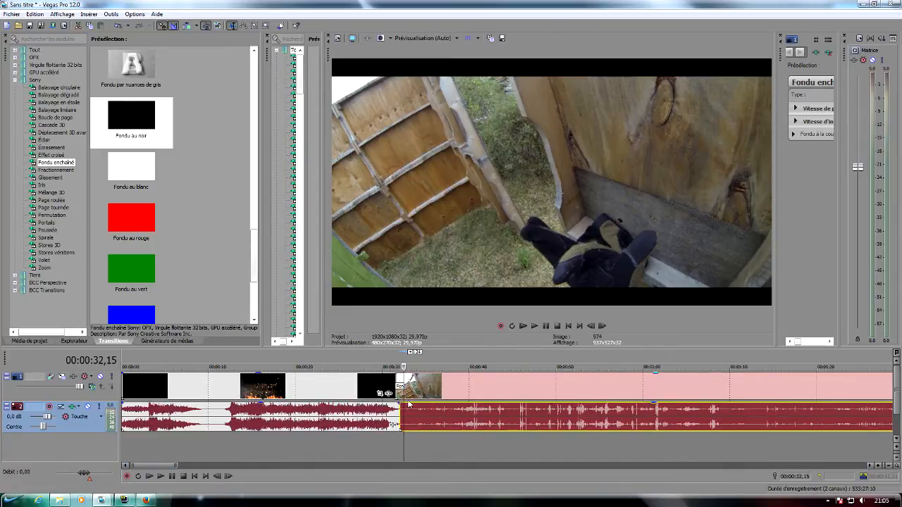
scroll(428, 422, "down", 3)
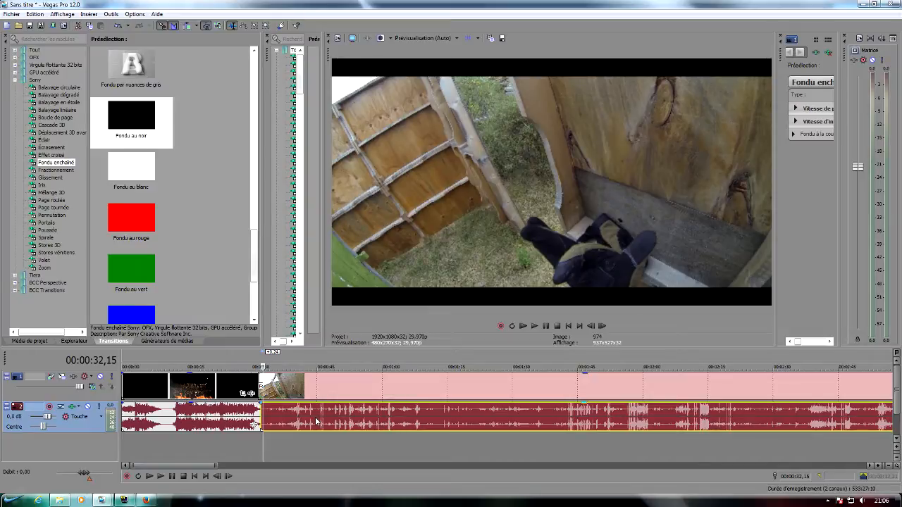
left_click(258, 440)
key("space")
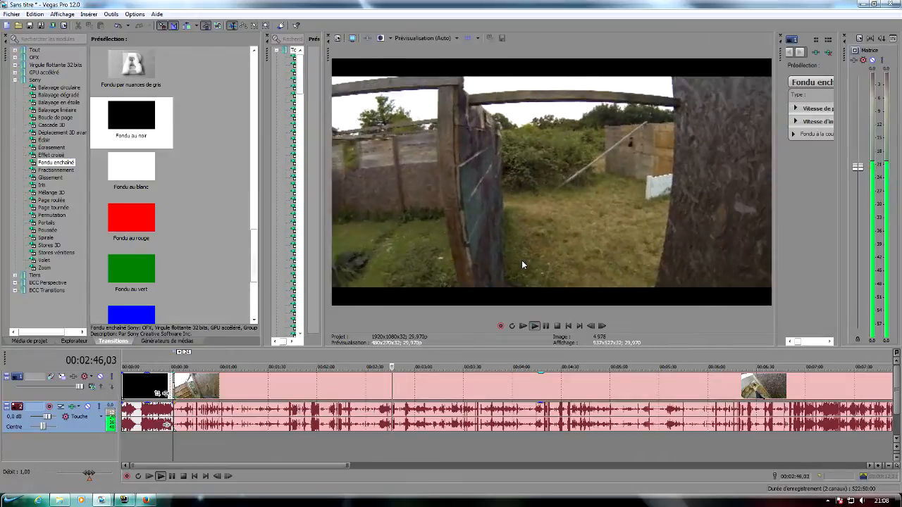
left_click(546, 326)
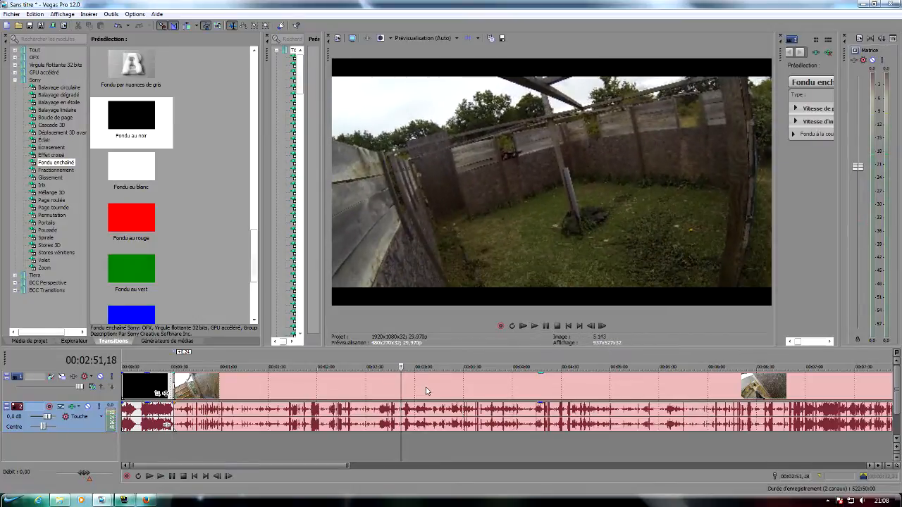
Insert a new video track above the gameplay video track
scroll(425, 402, "up", 4)
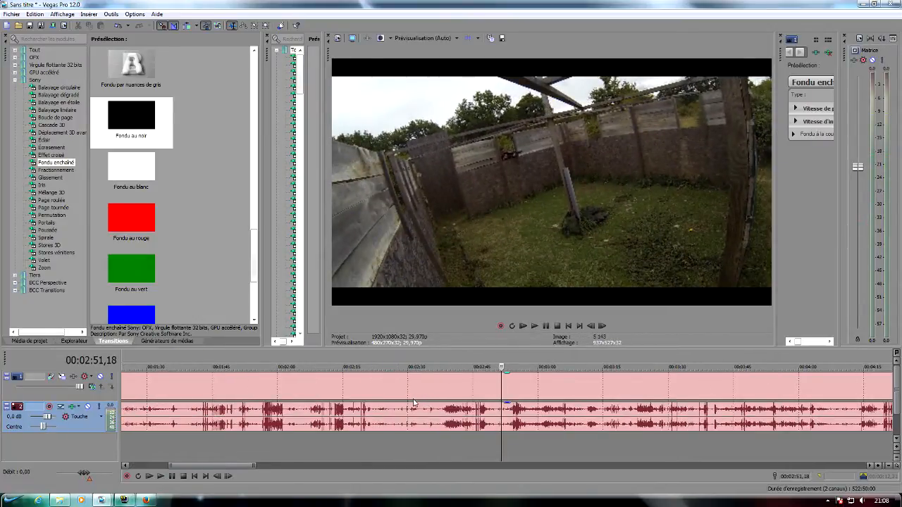
scroll(414, 402, "down", 8)
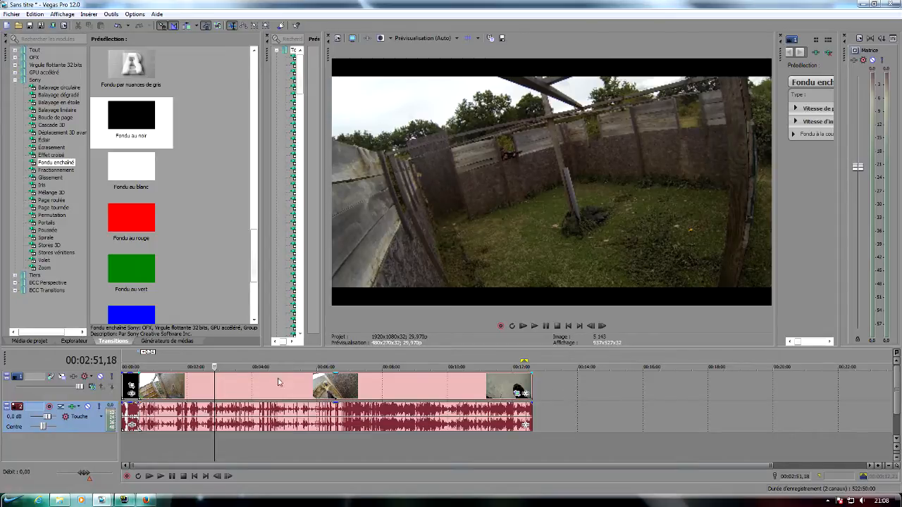
right_click(569, 387)
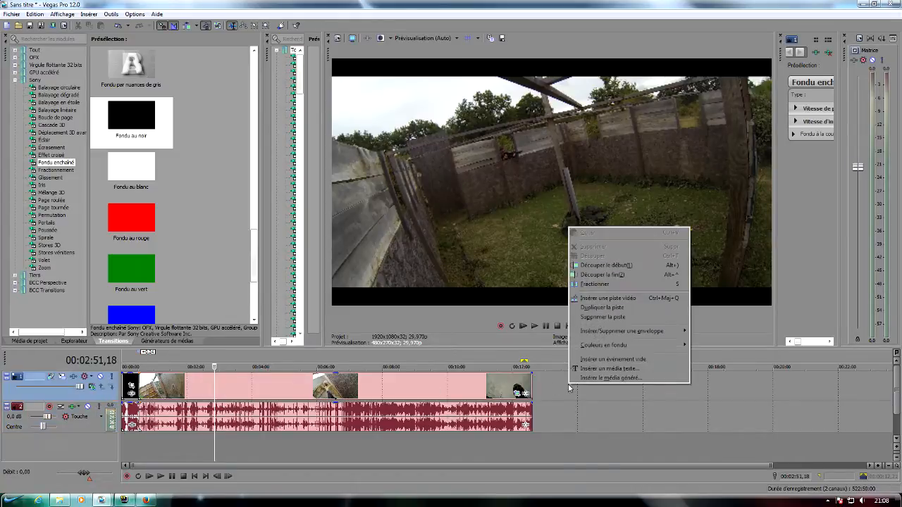
left_click(602, 298)
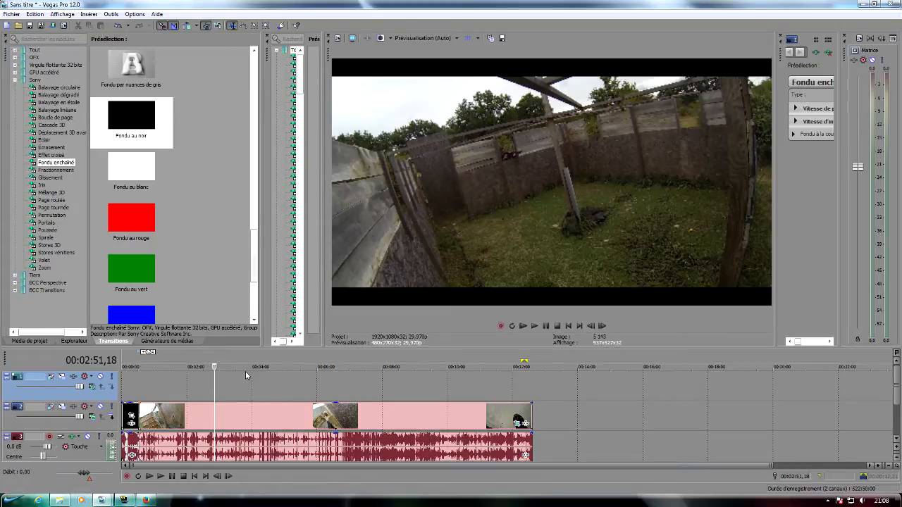
Play the gameplay from 00:02:35,15 to locate the passage for the effect, and pause at about 00:02:46
scroll(245, 371, "up", 5)
scroll(318, 387, "up", 5)
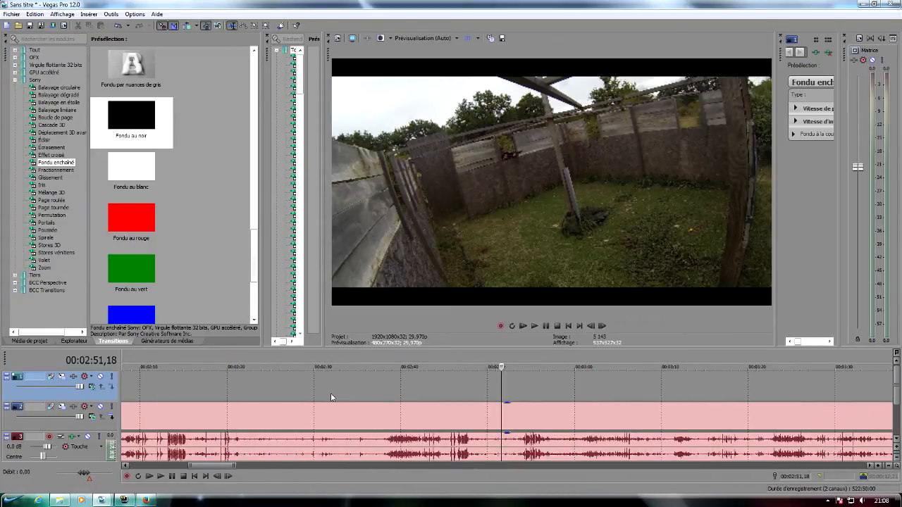
left_click(361, 392)
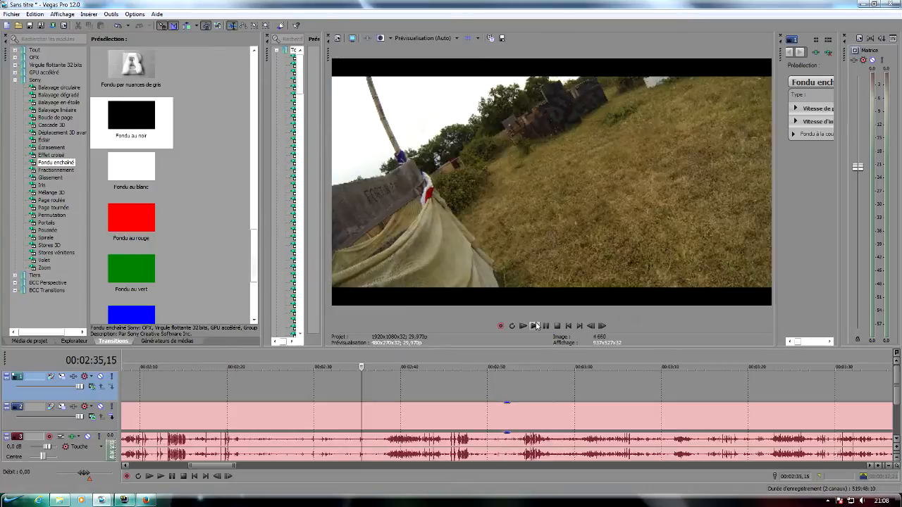
left_click(535, 326)
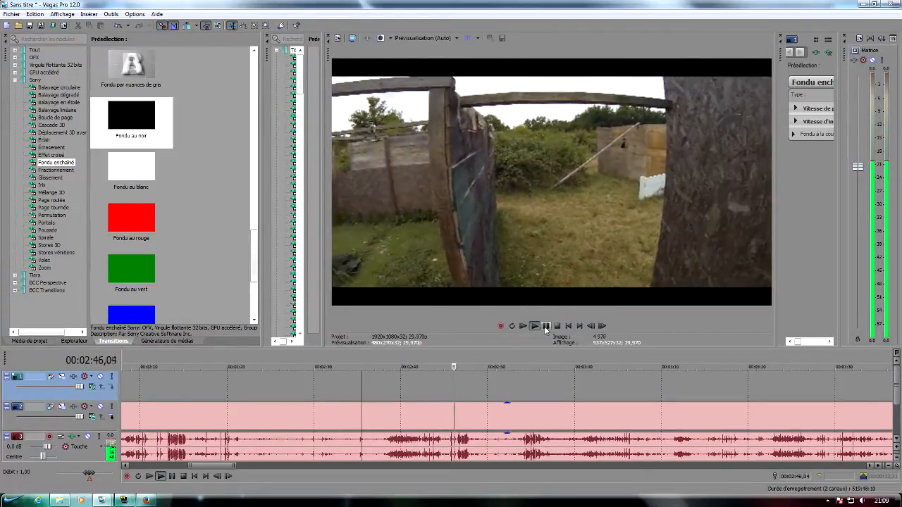
left_click(544, 326)
Split the gameplay video clip at 00:02:45,26, on the audio peak
left_click(451, 423)
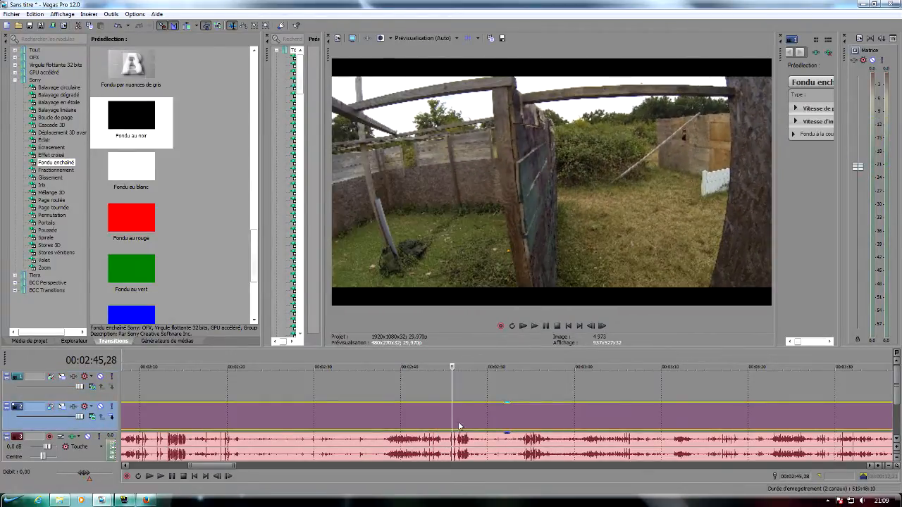
scroll(465, 424, "up", 5)
left_click(486, 421)
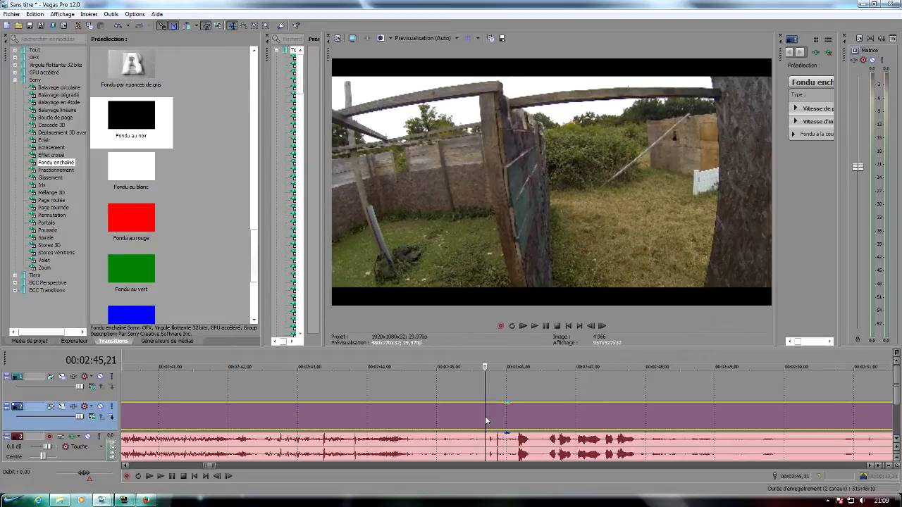
left_click(496, 421)
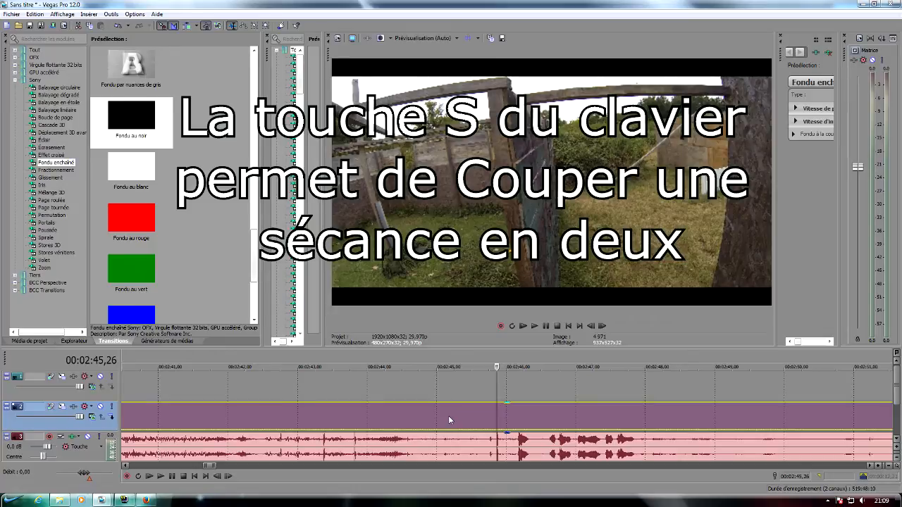
key("s")
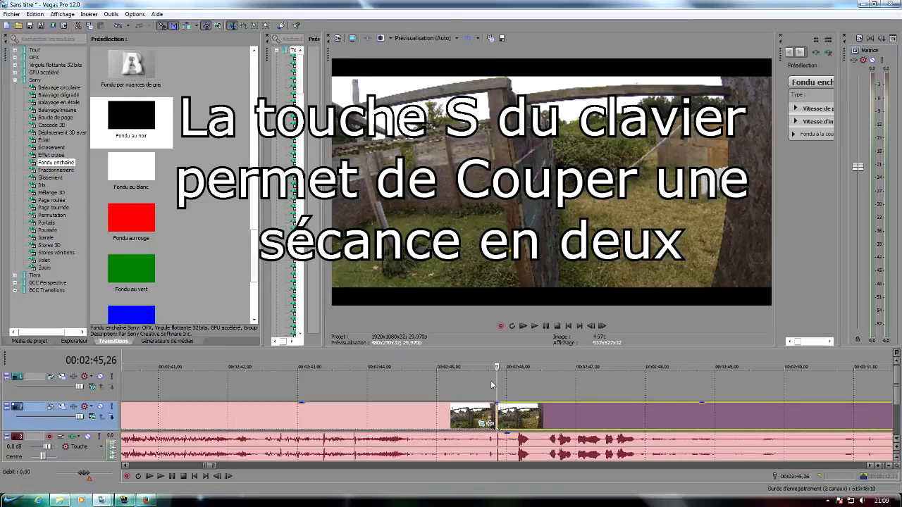
Advance three frames past the first cut and split the gameplay video clip again at 00:02:45,29
key("Right")
key("Right")
key("Right")
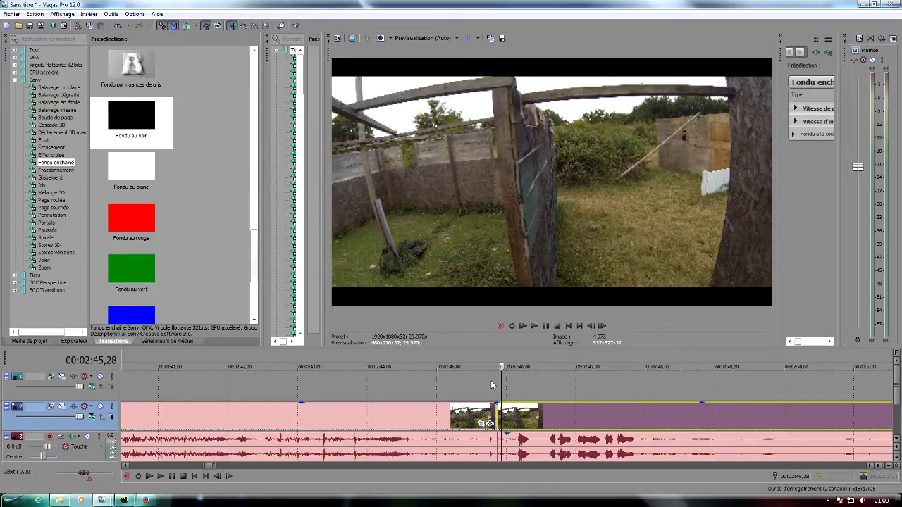
key("s")
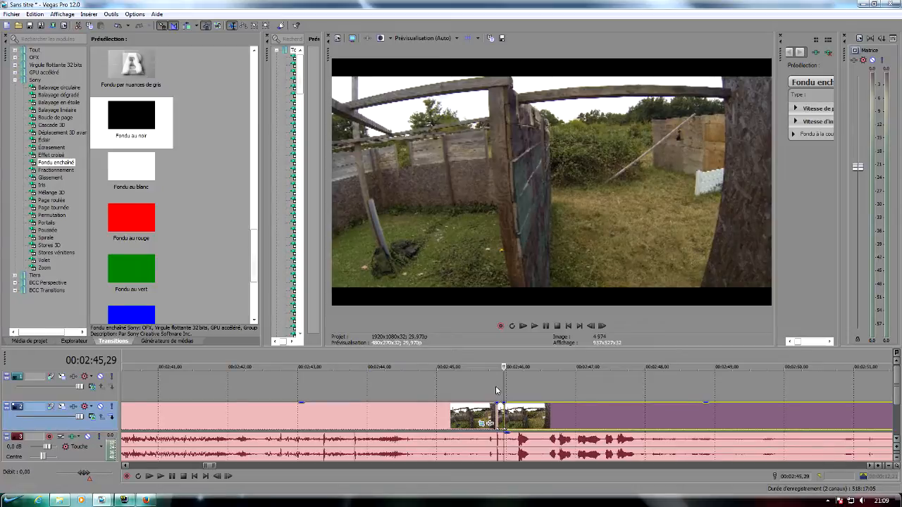
Make room for the video effects list and show the presets of Sony's Balance des couleurs effect
scroll(500, 393, "up", 6)
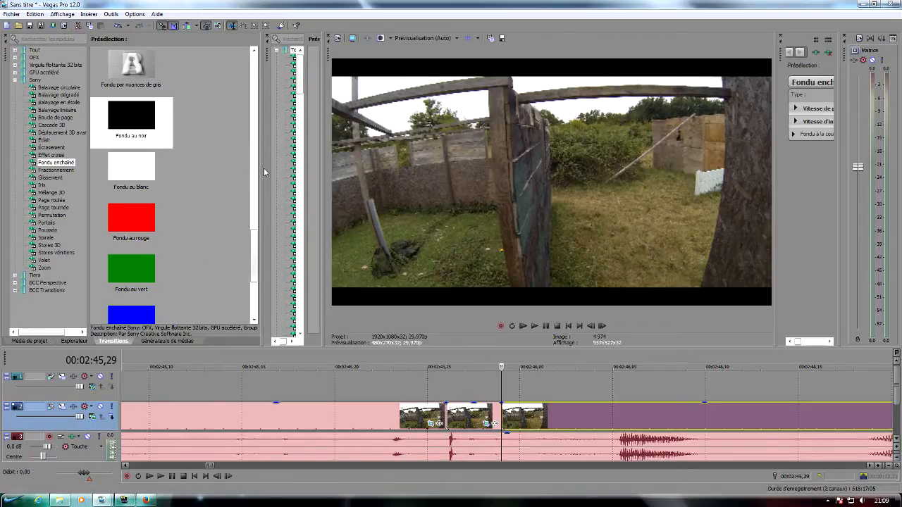
left_click_drag(244, 167, 162, 105)
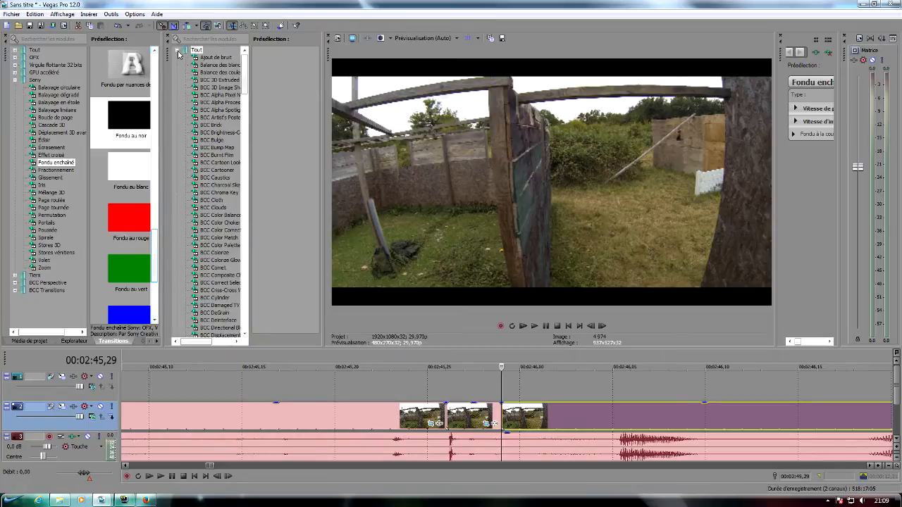
left_click(177, 81)
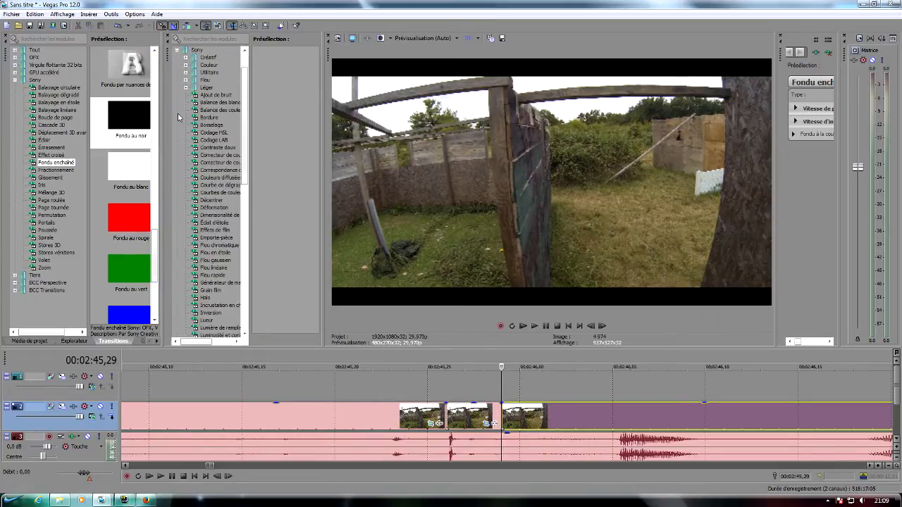
left_click(186, 65)
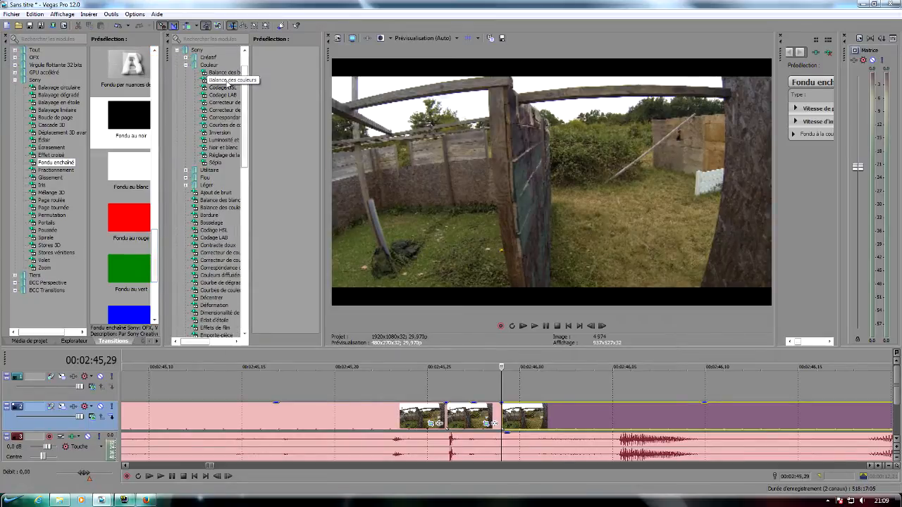
left_click(229, 74)
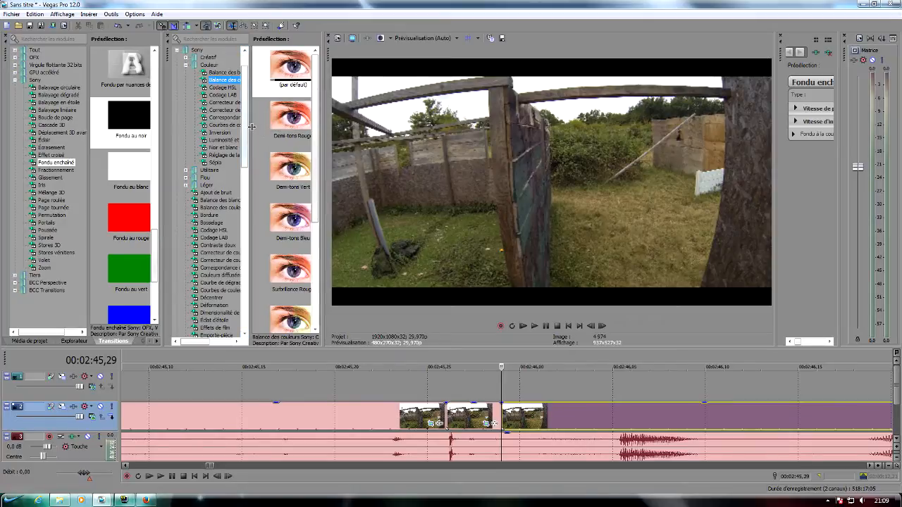
left_click_drag(249, 126, 222, 127)
Apply the Demi-tons Rouge colour balance preset to the short middle segment between the two cuts
scroll(264, 212, "down", 3)
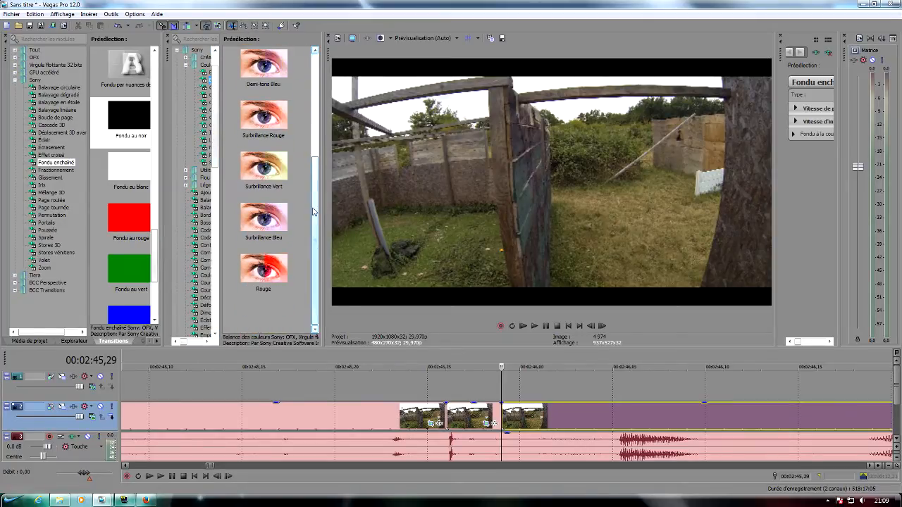
left_click(275, 283)
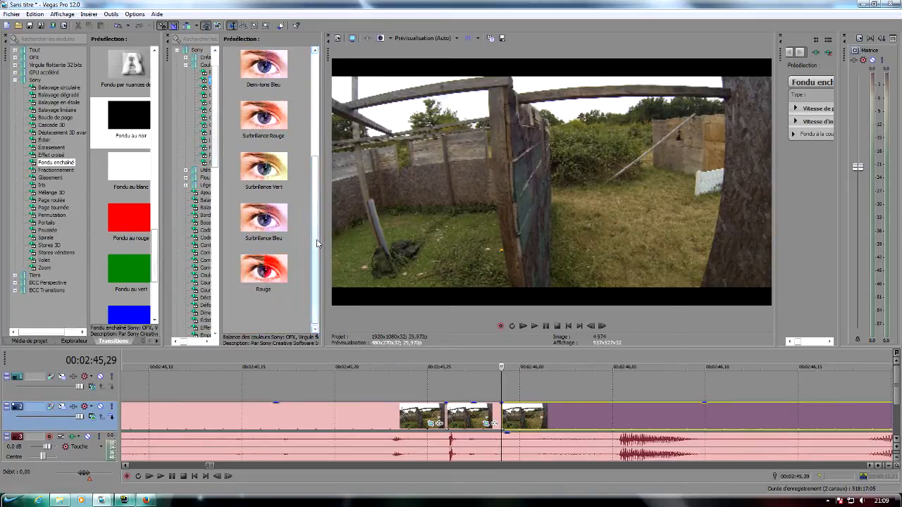
left_click_drag(318, 243, 324, 133)
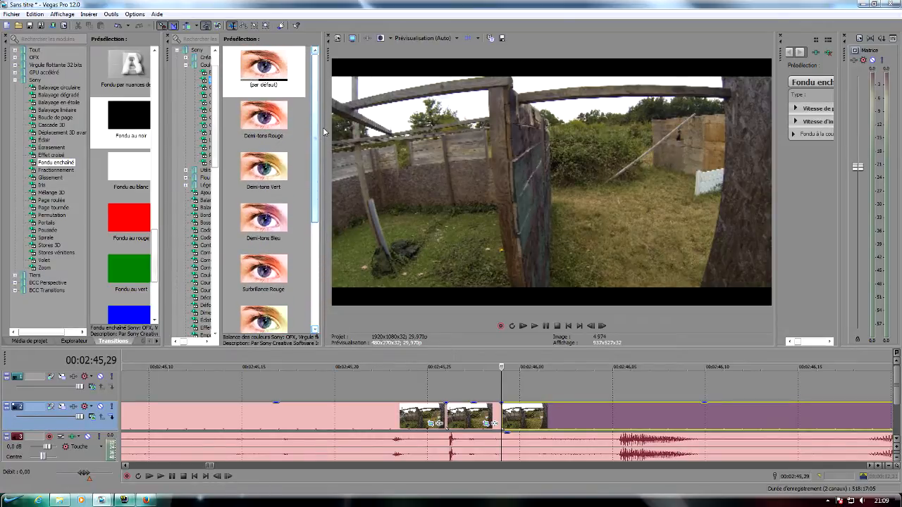
left_click(274, 119)
left_click_drag(274, 120, 463, 417)
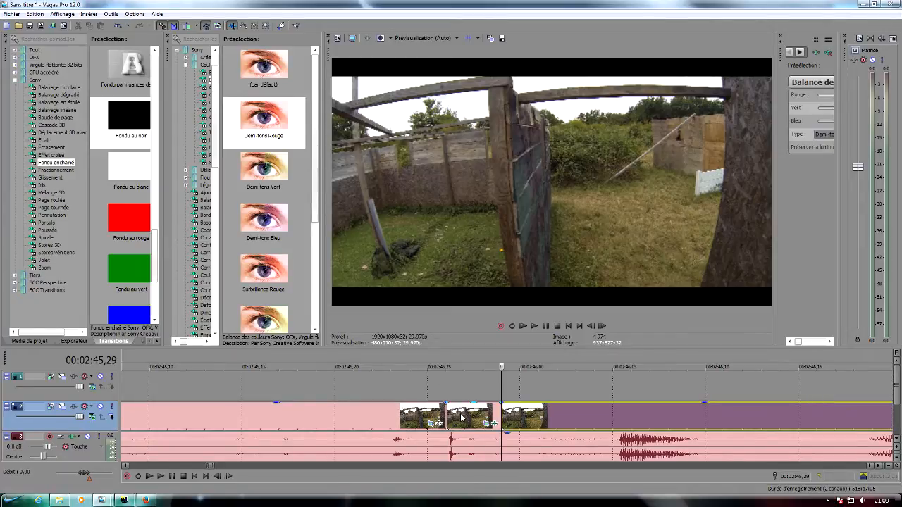
Raise the effect's Rouge value to its maximum, preview the short segment at 00:02:45,27, and enlarge the video preview again
left_click_drag(778, 137, 617, 138)
left_click_drag(696, 97, 726, 98)
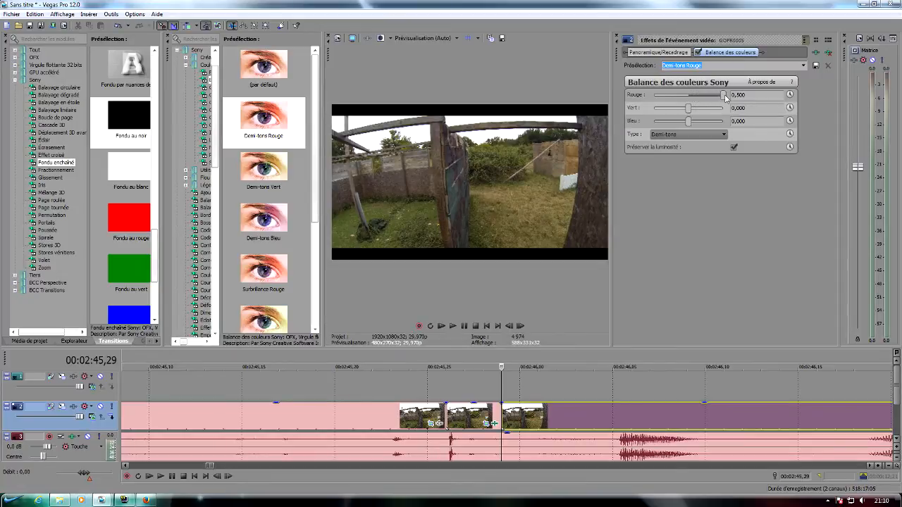
left_click(465, 416)
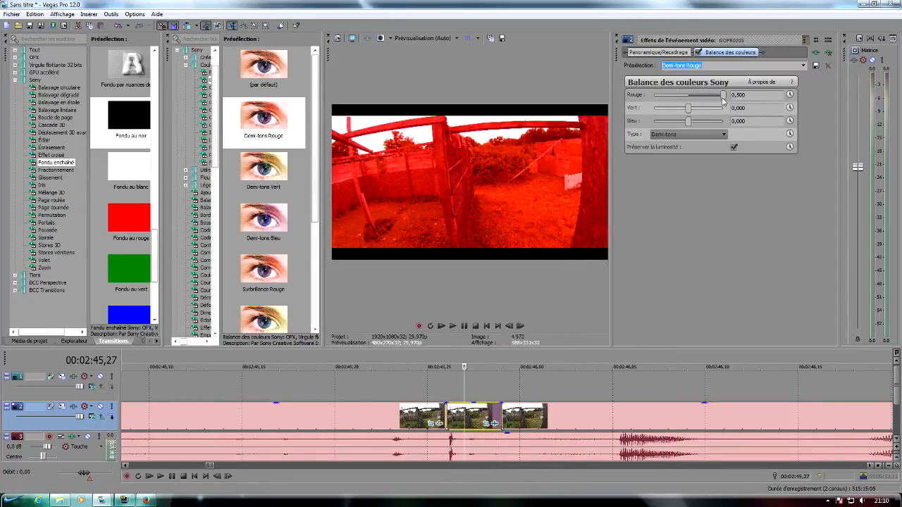
mouse_move(724, 98)
left_mouse_down()
mouse_move(693, 98)
mouse_move(732, 100)
left_mouse_up()
left_click_drag(611, 220, 770, 222)
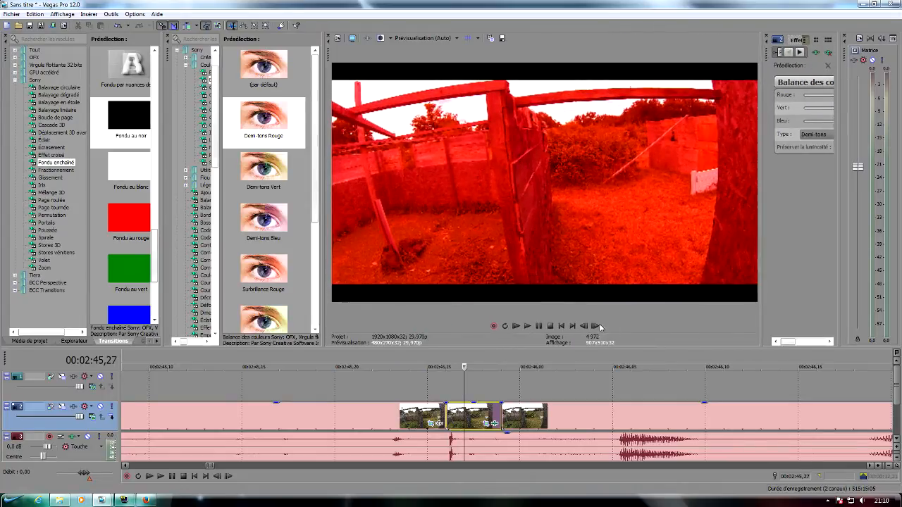
Play the timeline through the short red segment, stop playback, and return to the red frame at 00:02:45,26
left_click(412, 392)
scroll(415, 383, "down", 6)
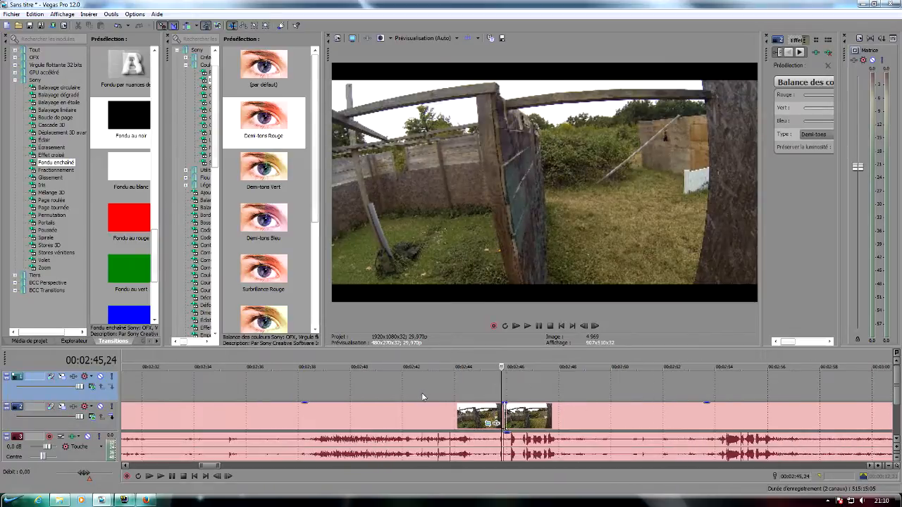
left_click(433, 392)
left_click(528, 327)
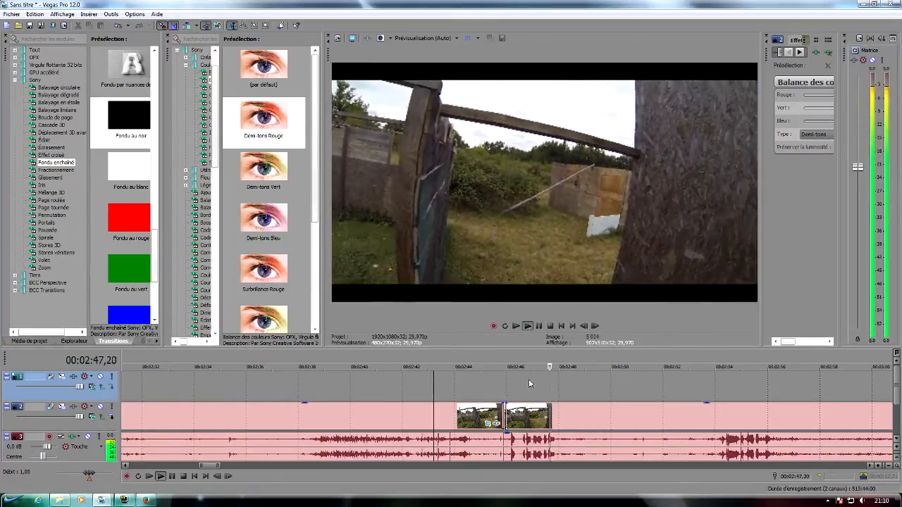
left_click(540, 326)
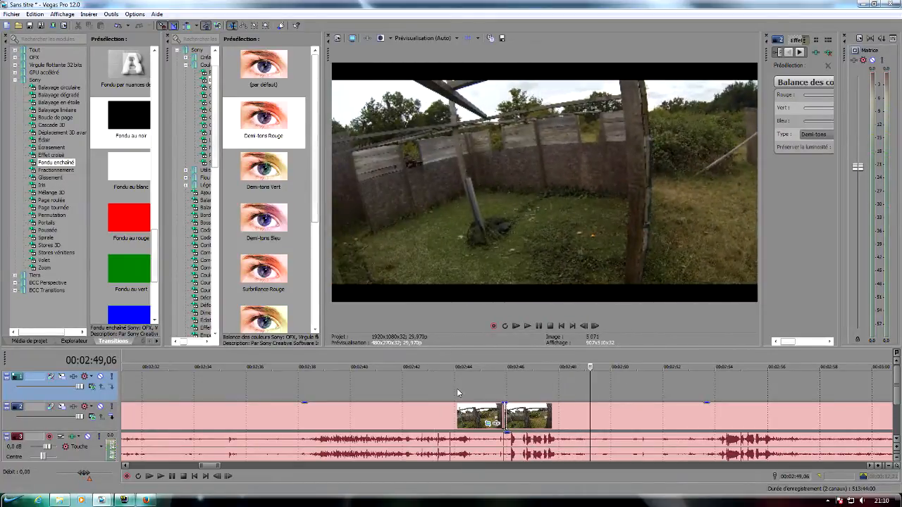
left_click(502, 389)
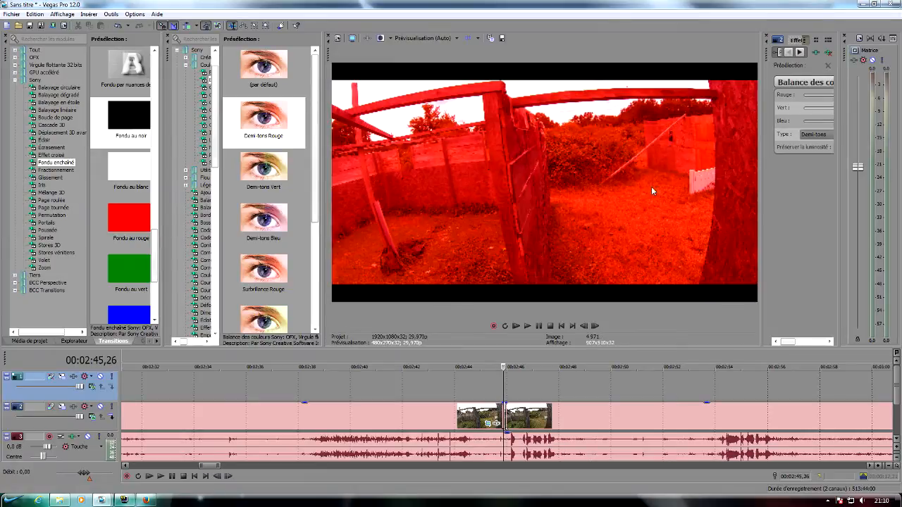
Apply the saved Rouge preset to the short segment's colour balance effect, widen the video effects list, and enlarge the preview again
left_click_drag(762, 124, 492, 124)
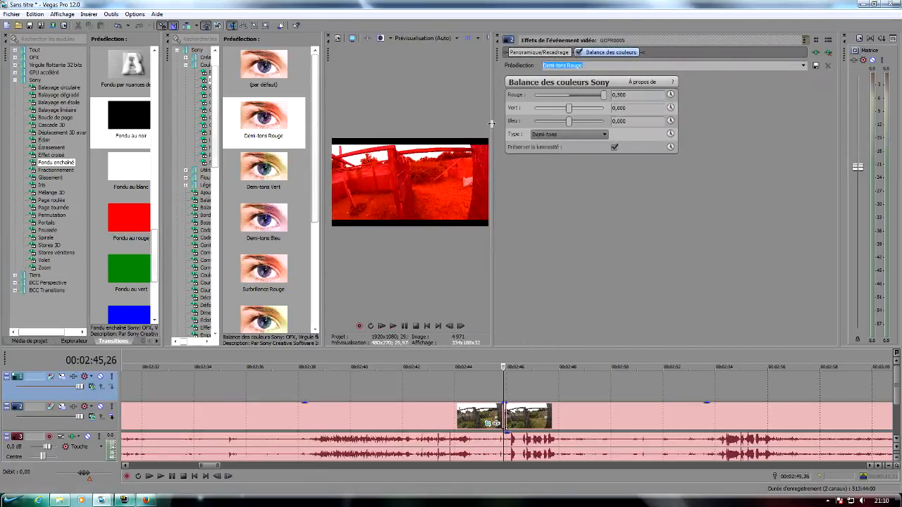
left_click(803, 65)
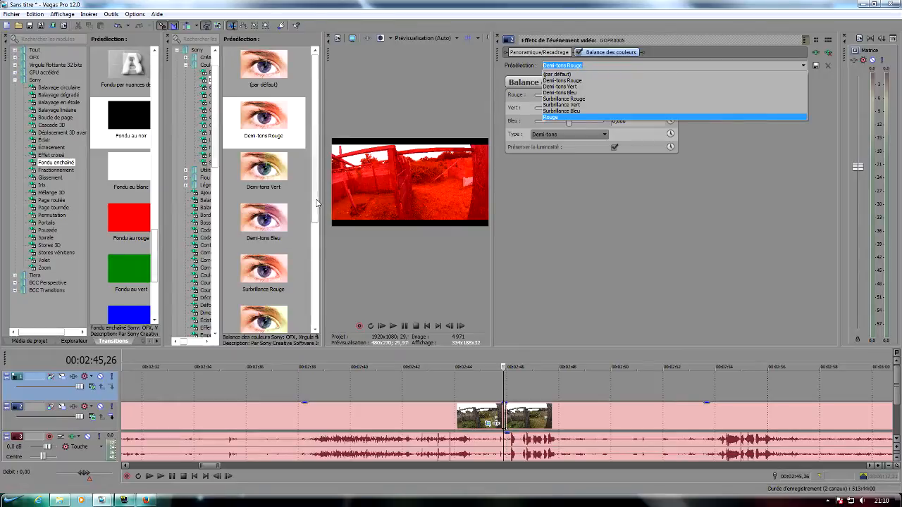
key("Escape")
left_click_drag(316, 229, 308, 319)
left_click(276, 272)
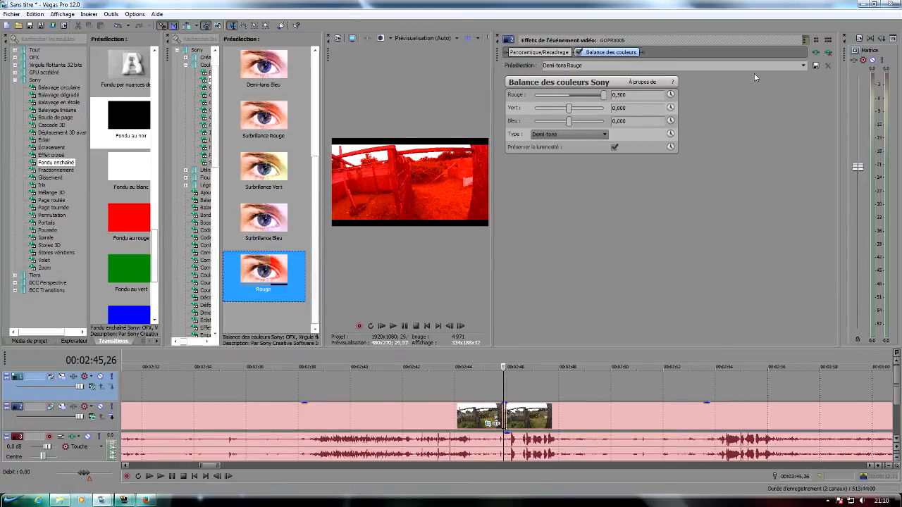
left_click(803, 65)
left_click(745, 116)
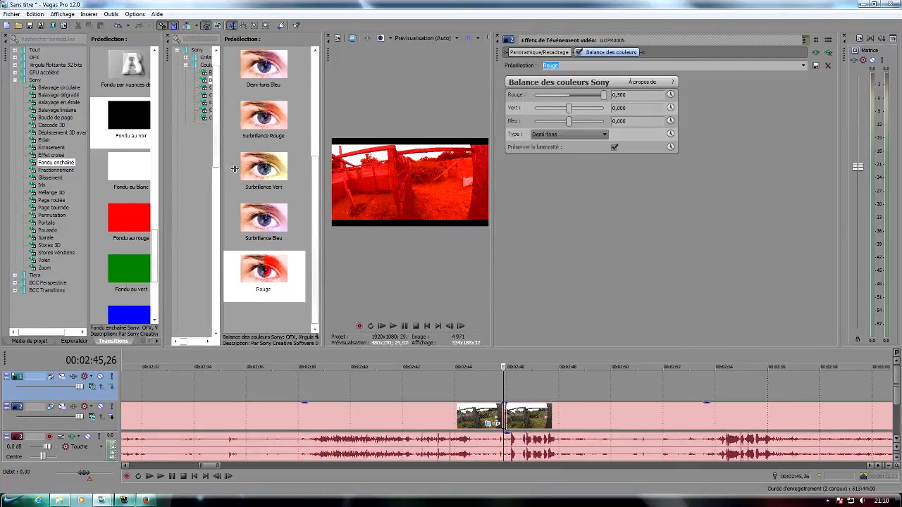
left_click_drag(219, 168, 251, 169)
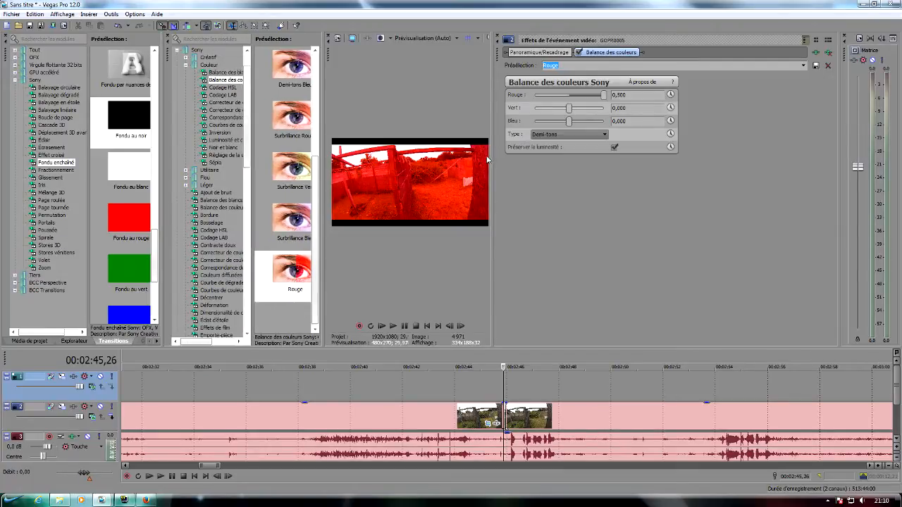
left_click_drag(492, 156, 746, 166)
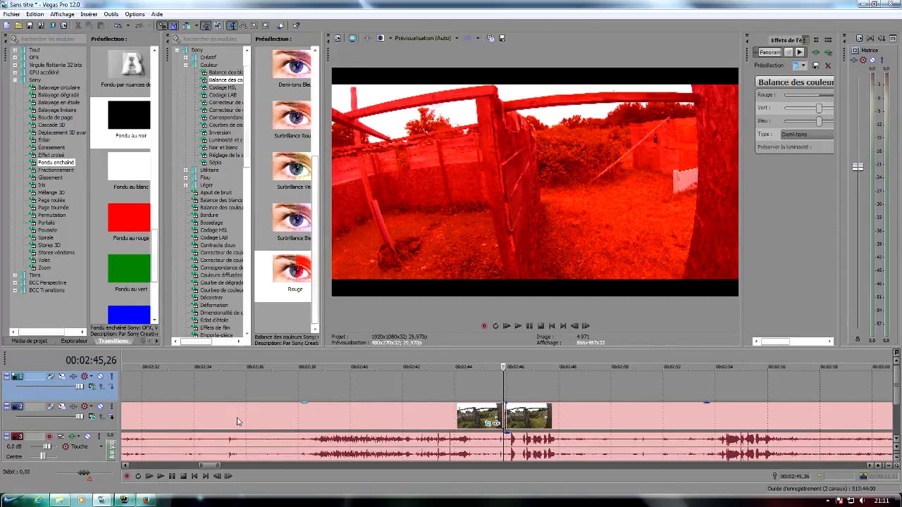
Minimise the editor, switch to Firefox, and open the YouTube home page
left_click(862, 4)
left_click(861, 4)
left_click(861, 4)
left_click(861, 4)
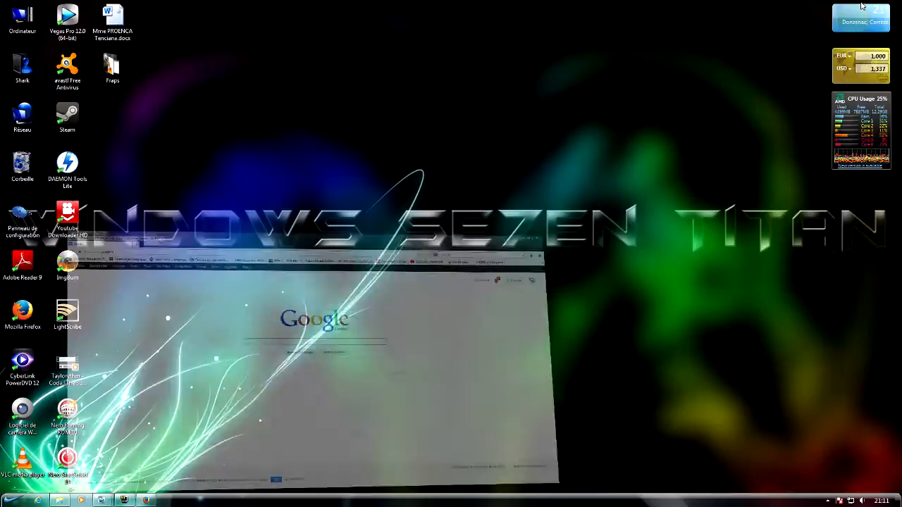
left_click(146, 500)
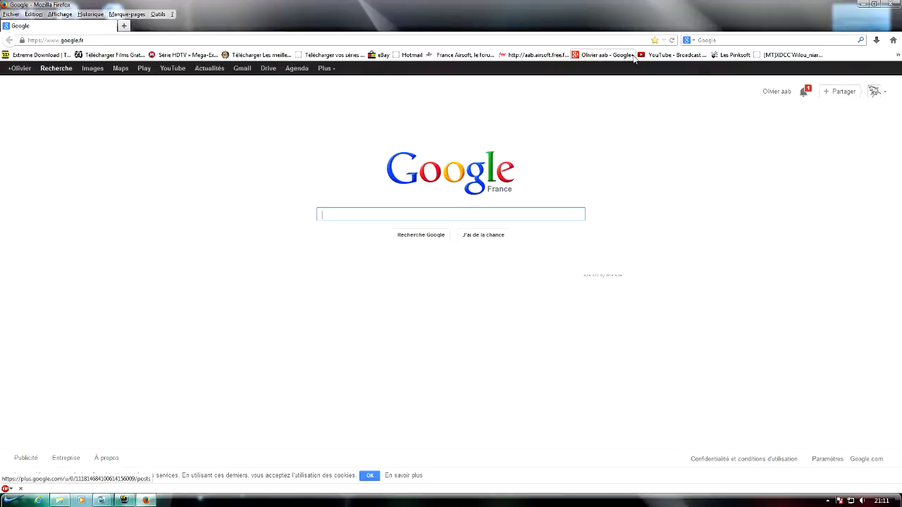
left_click(655, 55)
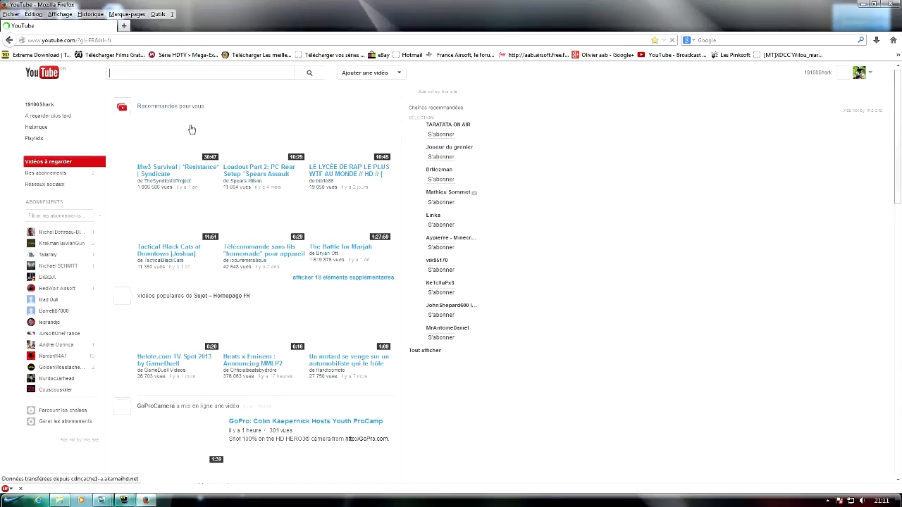
Search YouTube for "green screen blood"
type("green ")
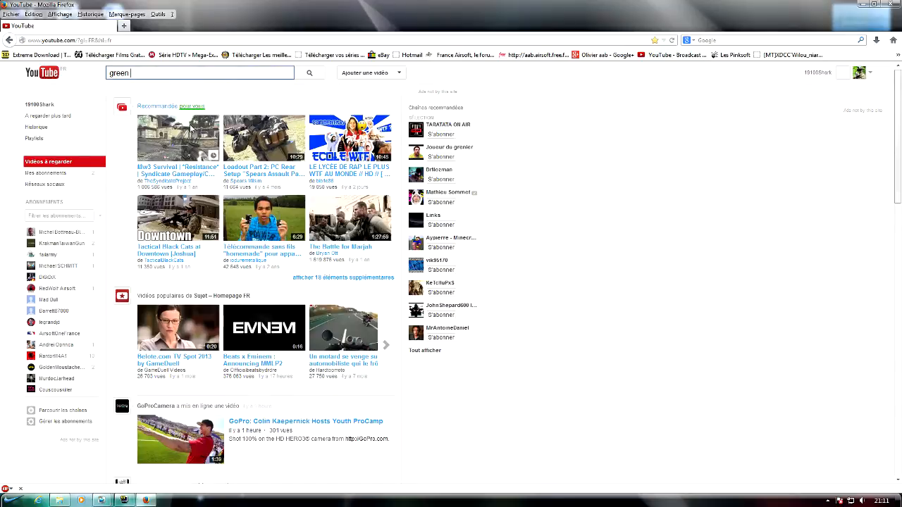
type("scre")
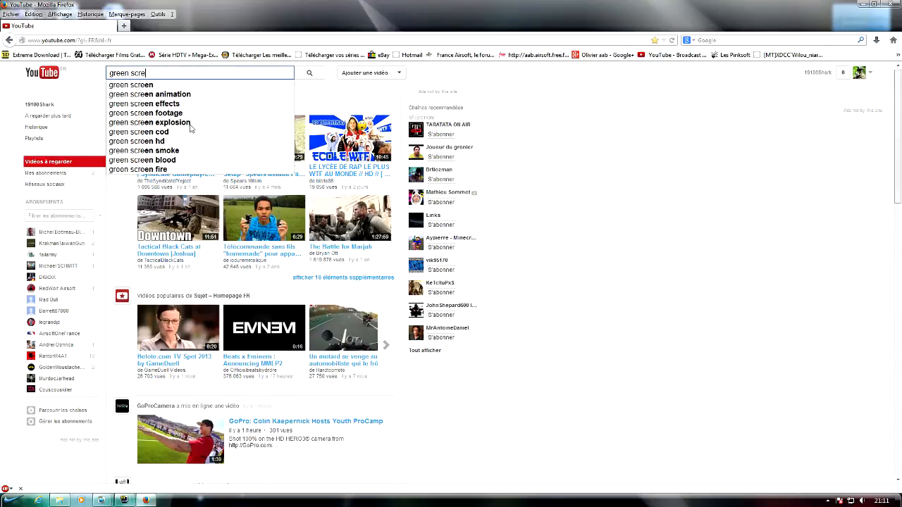
type("en ")
type("blood")
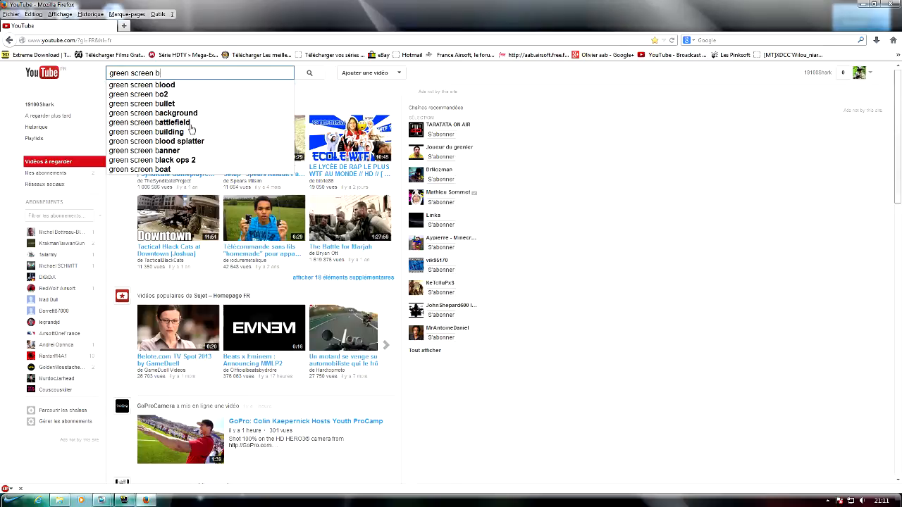
key("Return")
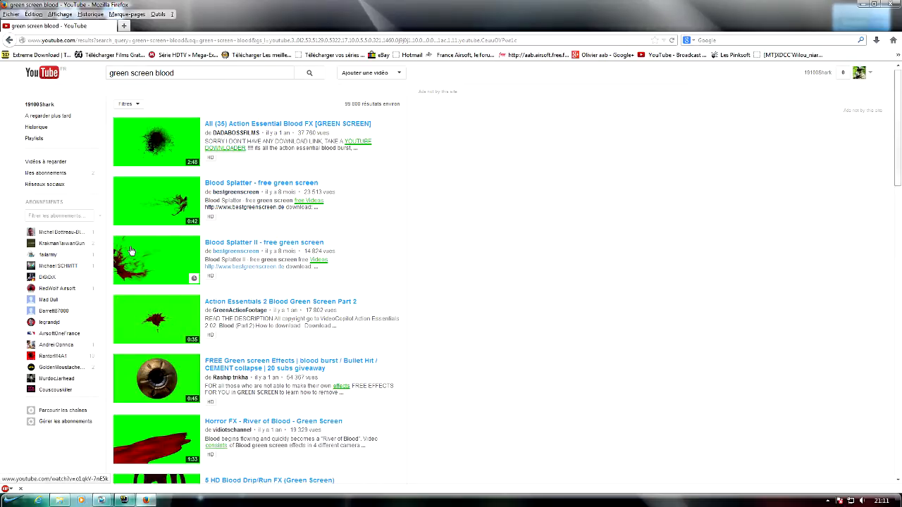
Open the video "Blood Splatter II - free green screen", skip ahead, and pause it at 0:17 on a blood splatter
left_click(212, 246)
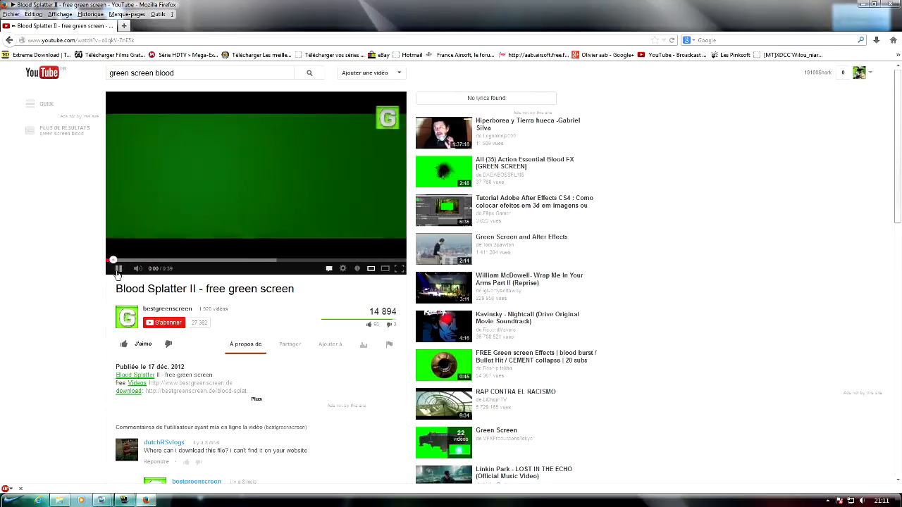
left_click_drag(163, 258, 203, 262)
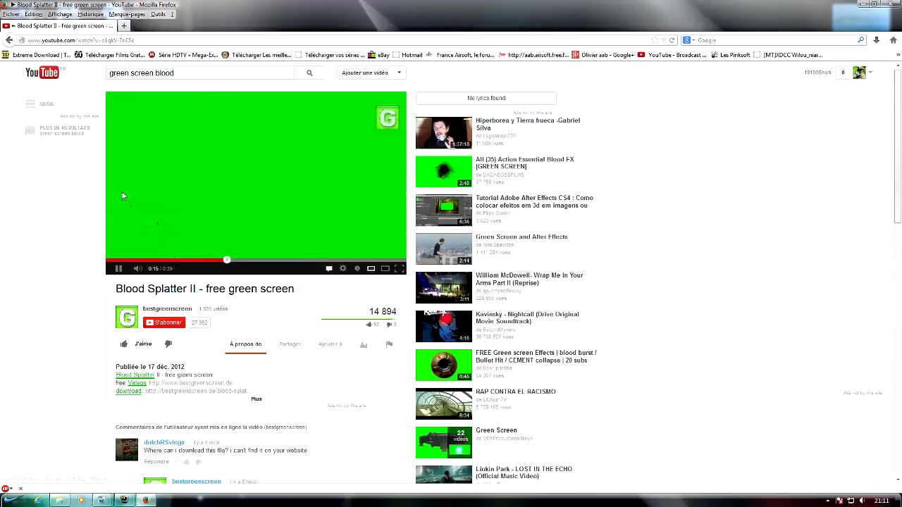
left_click(119, 270)
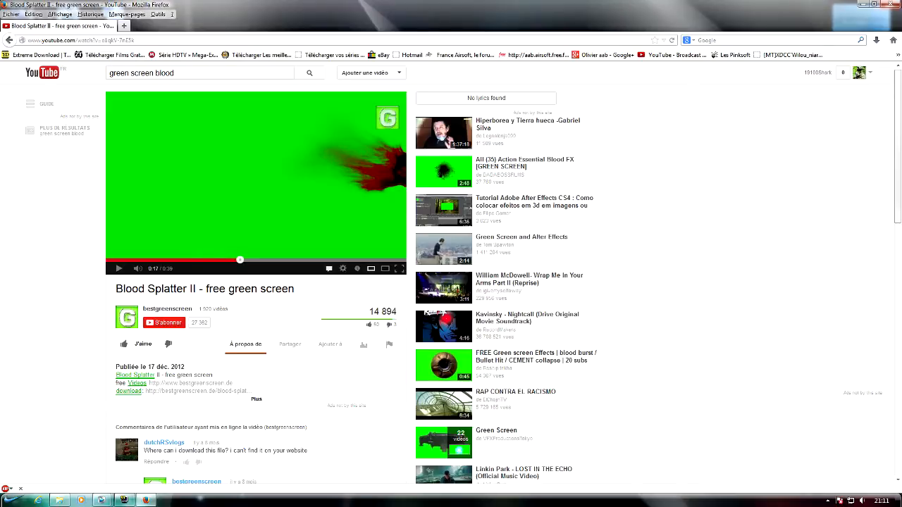
Launch YouTube Downloader HD and copy the Blood Splatter II page address from Firefox into its video URL
left_click(863, 4)
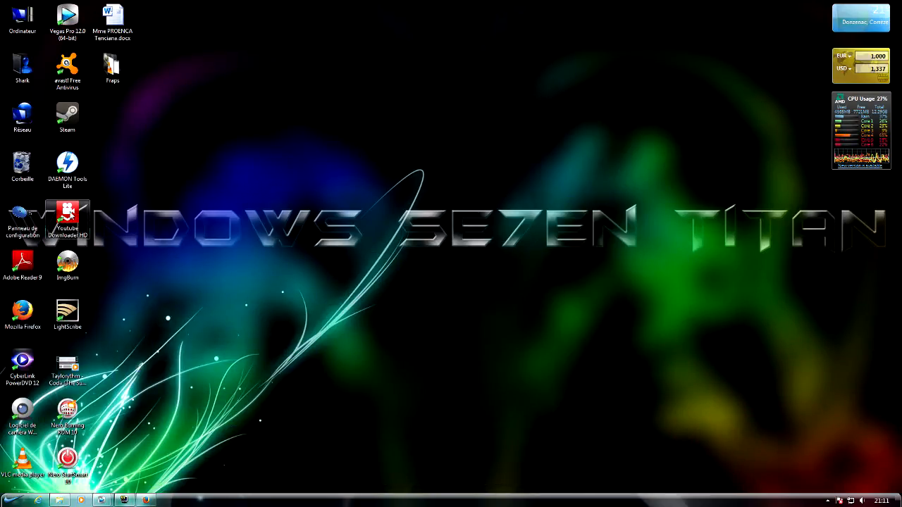
double_click(67, 217)
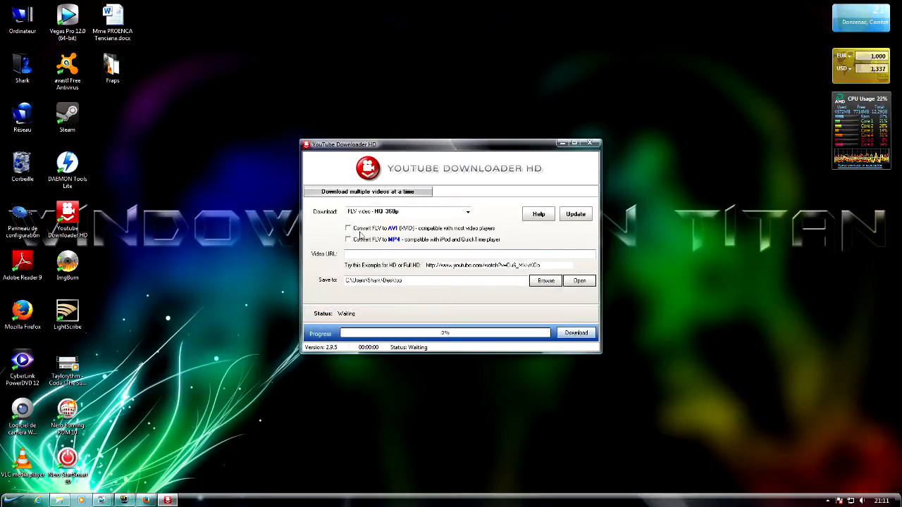
left_click(147, 500)
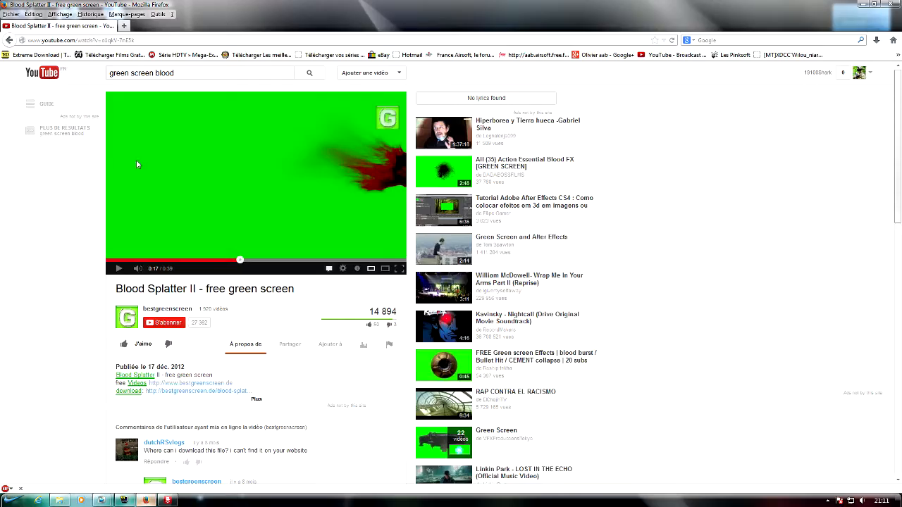
left_click(111, 41)
right_click(111, 40)
left_click(134, 71)
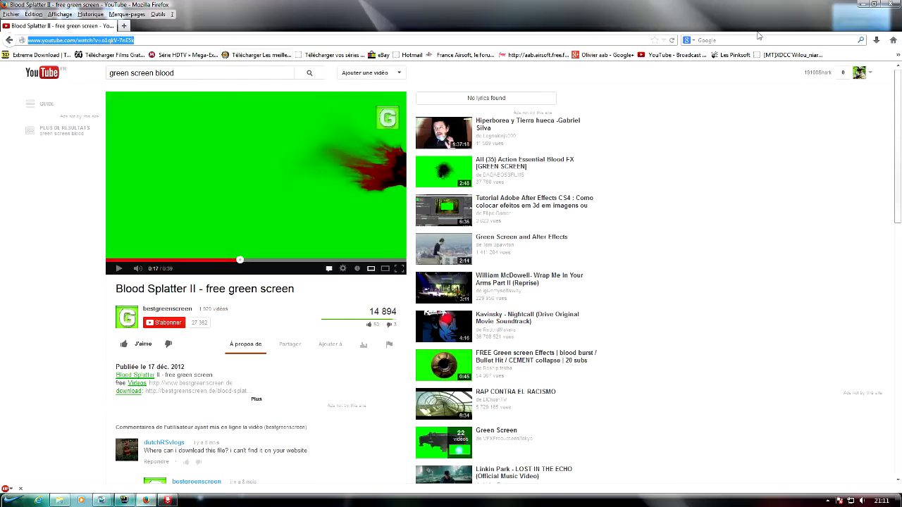
left_click(856, 4)
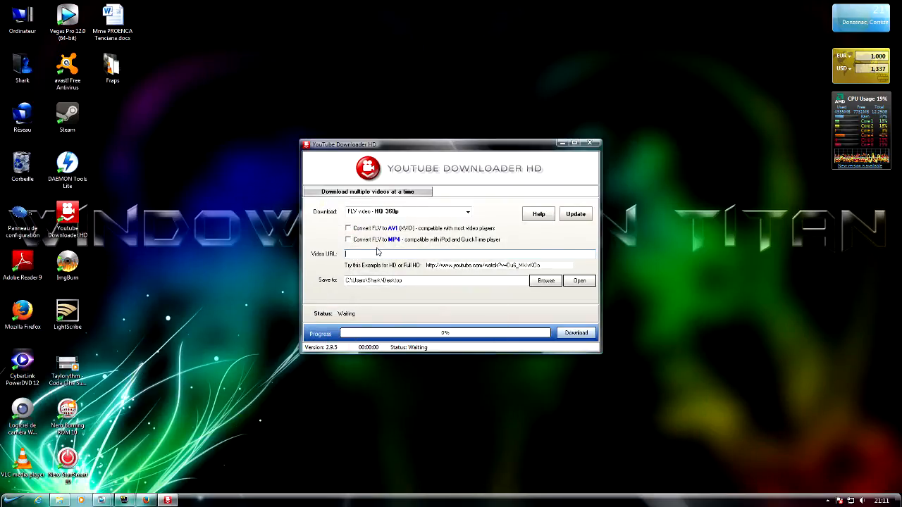
right_click(375, 258)
left_click(397, 293)
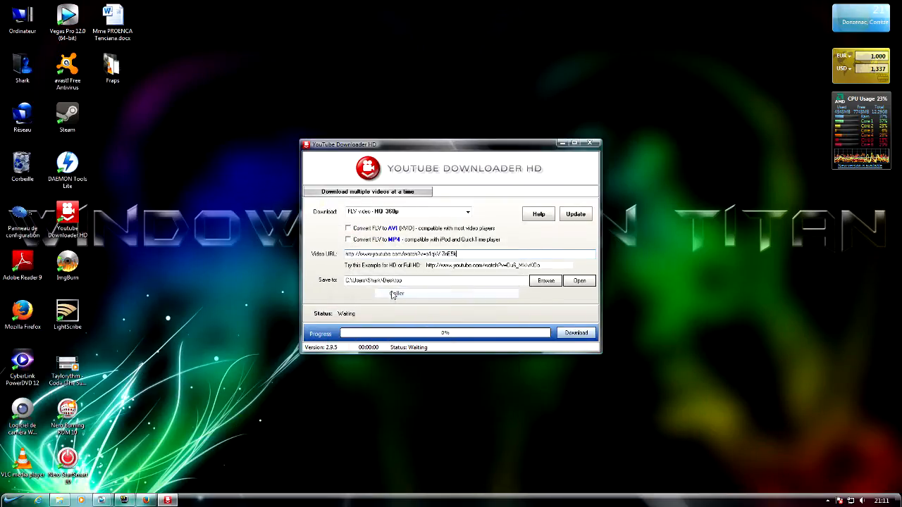
Set the download format to MP4 video - Full HD (1080p) and close YouTube Downloader HD
left_click(468, 212)
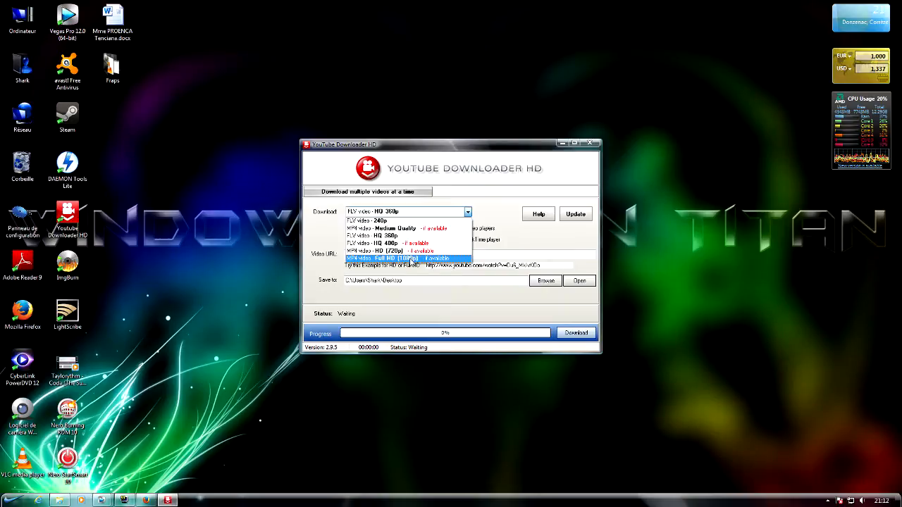
left_click(412, 258)
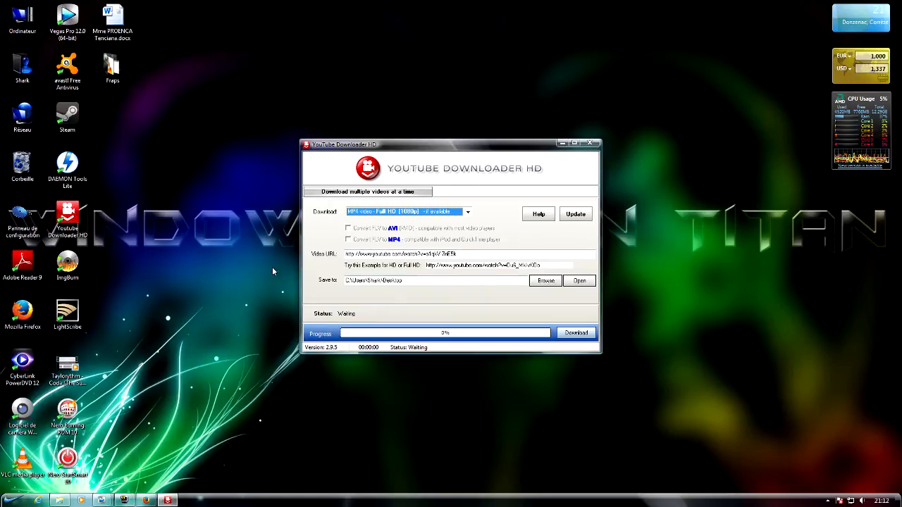
left_click(598, 146)
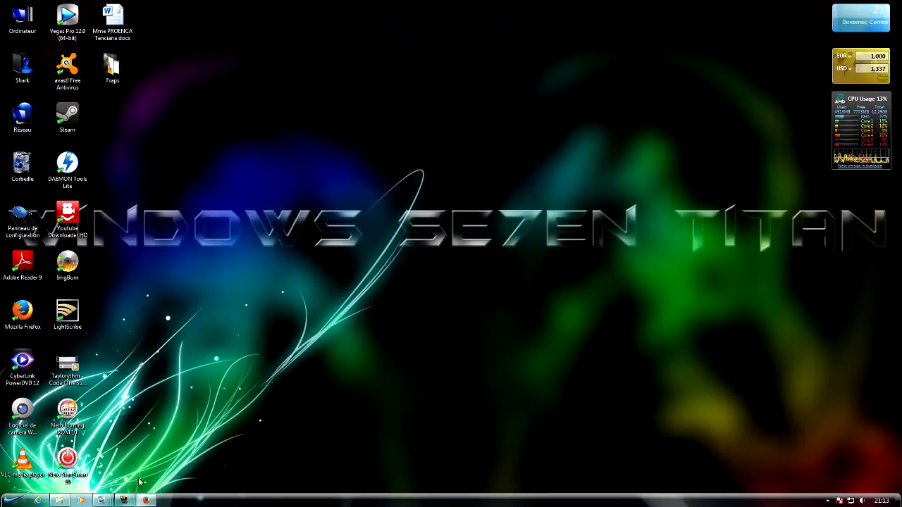
Switch to the Vegas project Partie 141 v2_25_08_13.veg, copy its first green-screen blood clip, and return to the untitled Vegas project
left_click(103, 501)
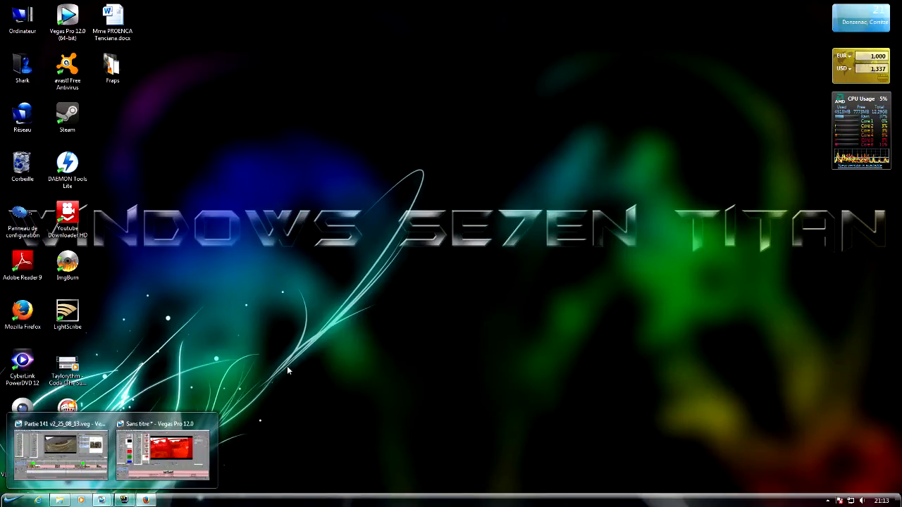
left_click(103, 502)
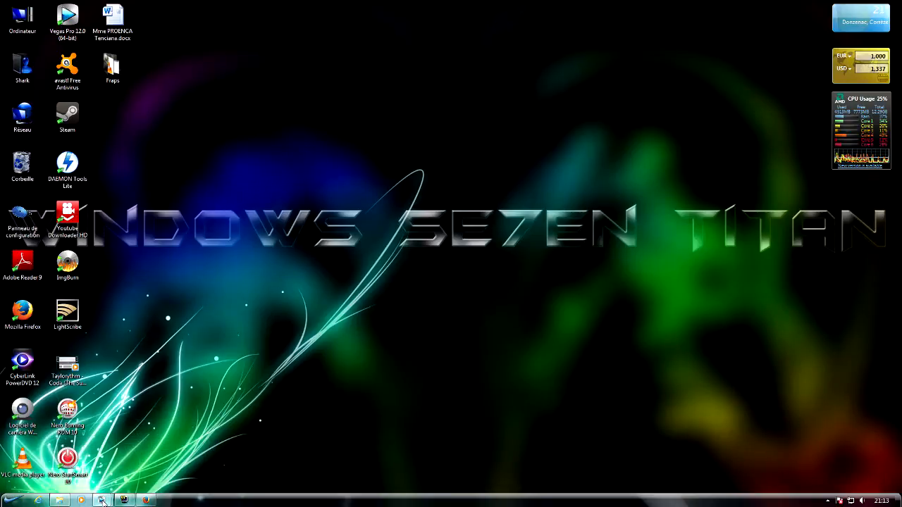
left_click(102, 501)
left_click(61, 451)
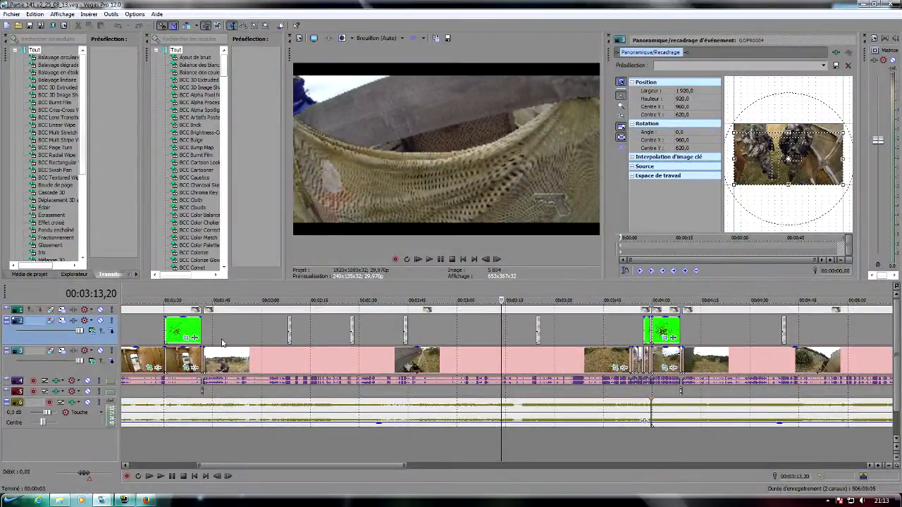
right_click(188, 330)
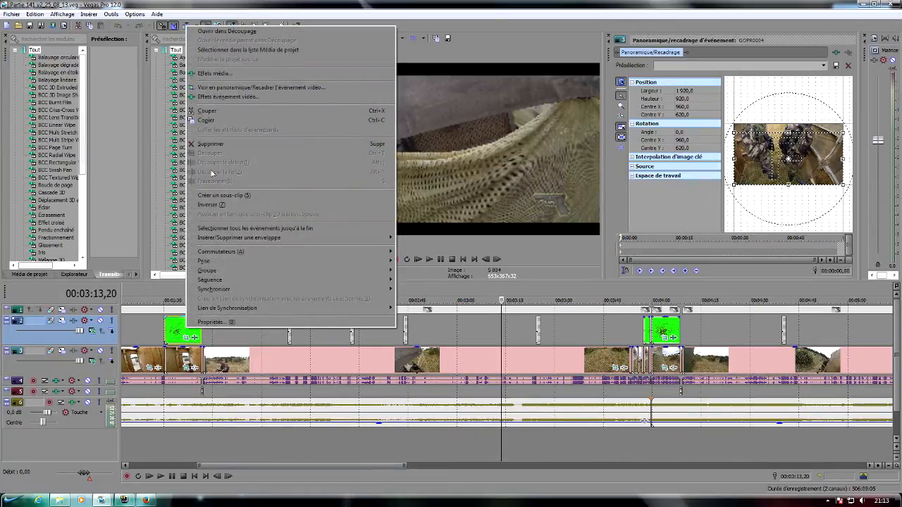
left_click(211, 120)
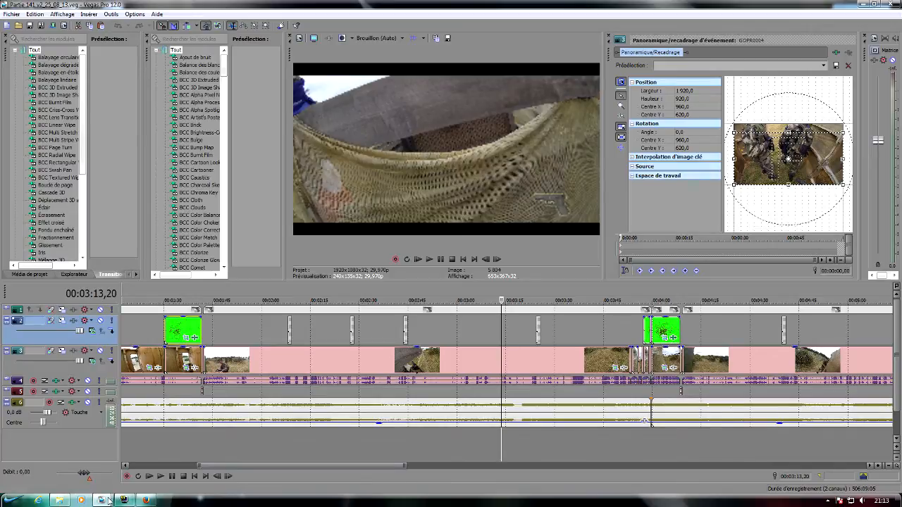
mouse_move(106, 501)
left_click(165, 453)
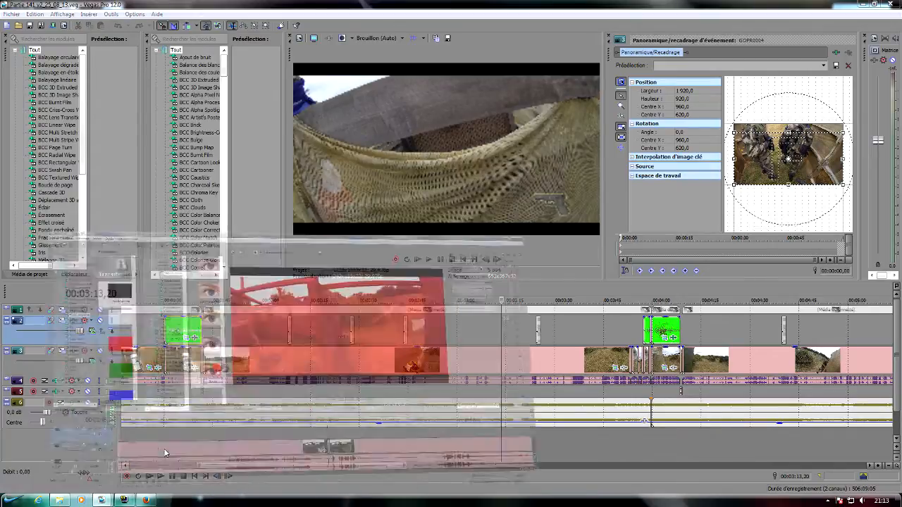
Paste the copied green-screen blood clip onto the top video track at 00:02:45,26, where the red flash begins
scroll(470, 373, "up", 10)
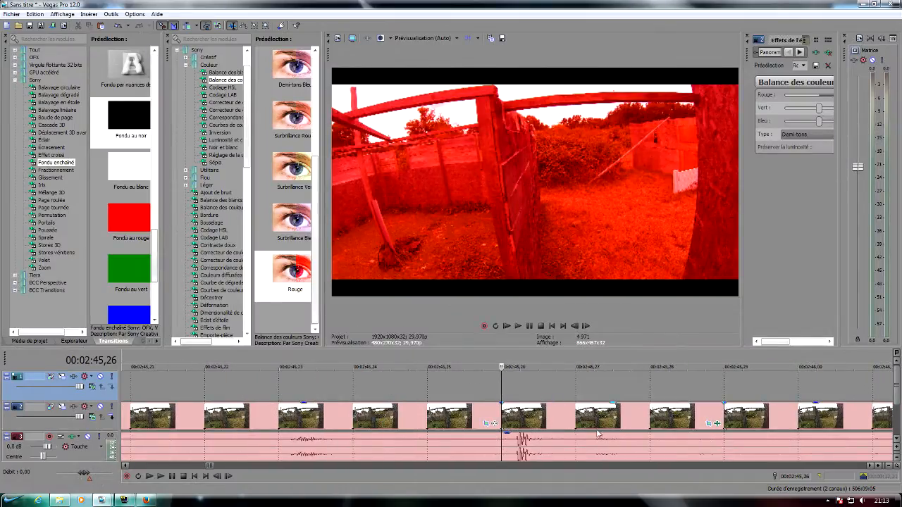
scroll(571, 382, "down", 3)
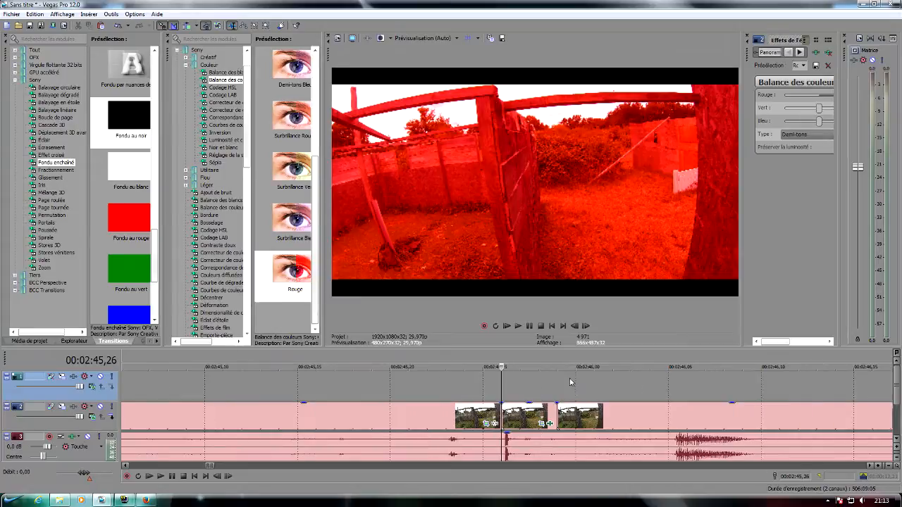
right_click(502, 375)
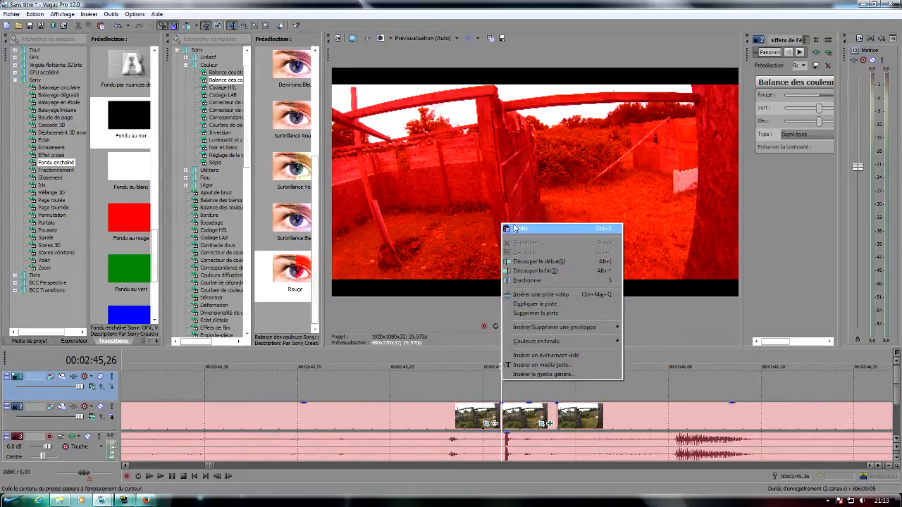
left_click(515, 228)
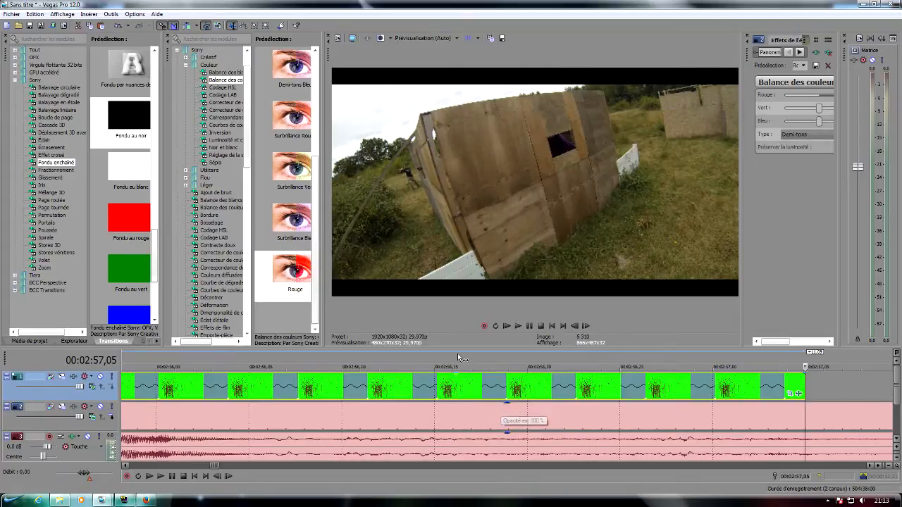
scroll(486, 376, "down", 2)
scroll(386, 397, "up", 5)
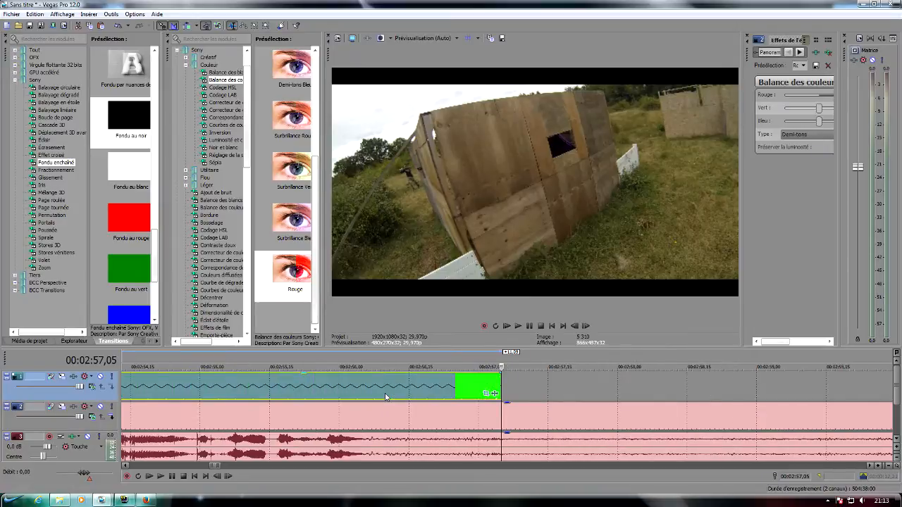
scroll(387, 397, "down", 5)
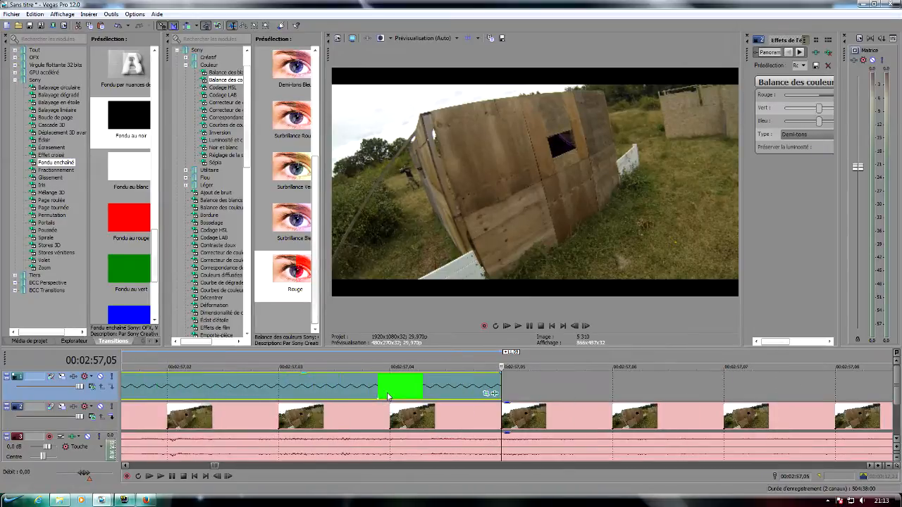
scroll(393, 397, "down", 1)
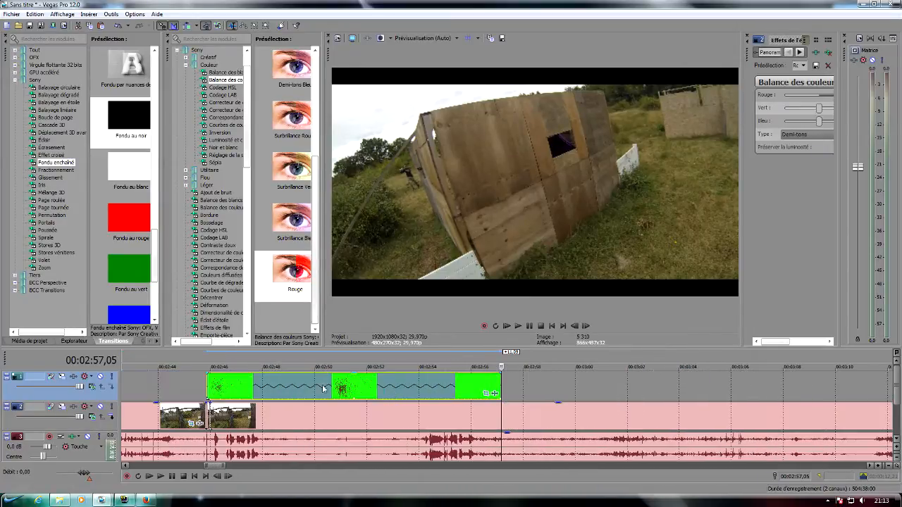
scroll(253, 436, "down", 1)
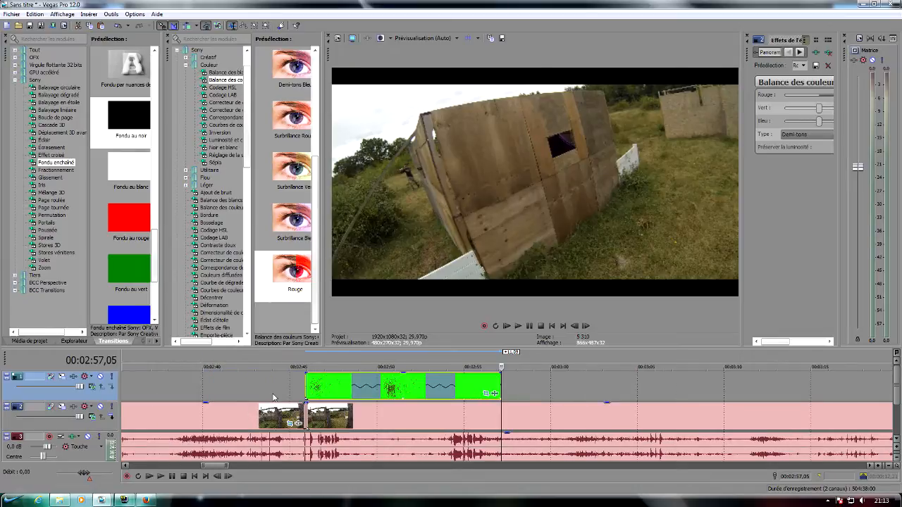
Preview the blood overlay at 00:02:49,10, open the blood clip's chroma key settings and widen the effect window
left_click(272, 394)
scroll(319, 376, "up", 1)
left_click(642, 384)
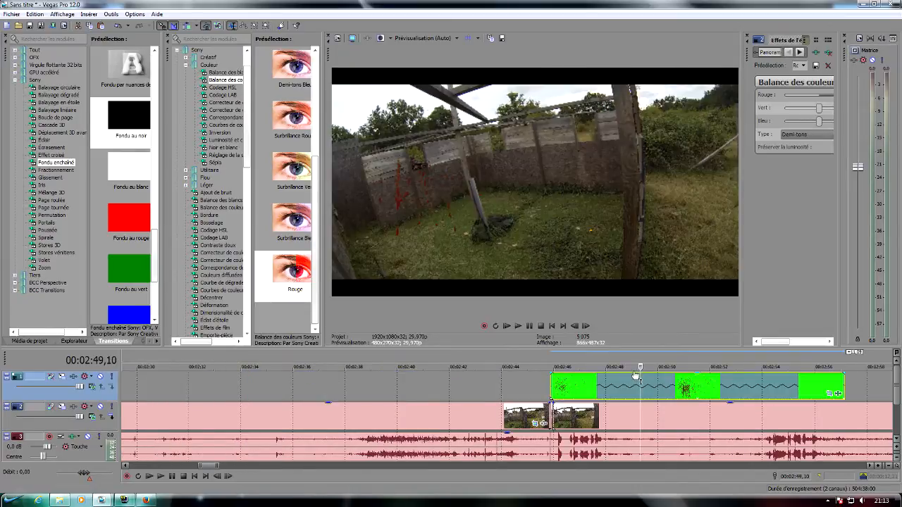
scroll(630, 378, "up", 1)
scroll(630, 376, "down", 1)
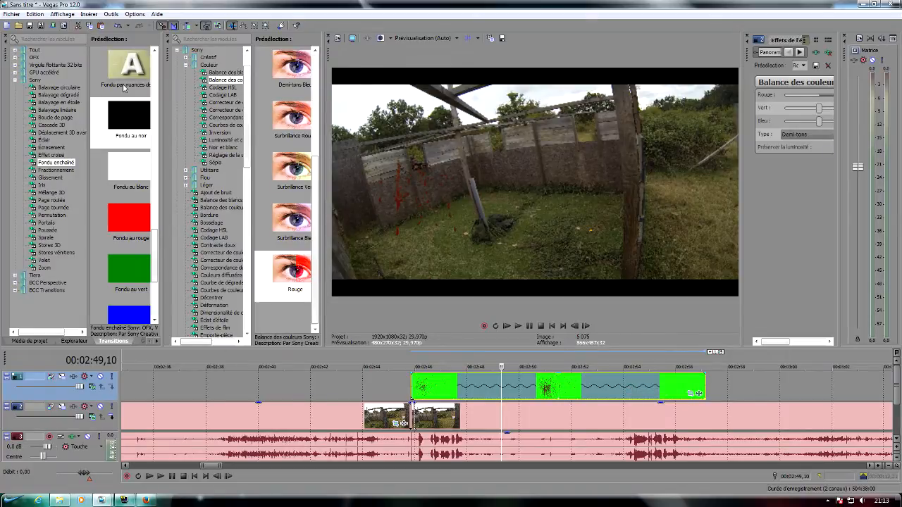
left_click(187, 66)
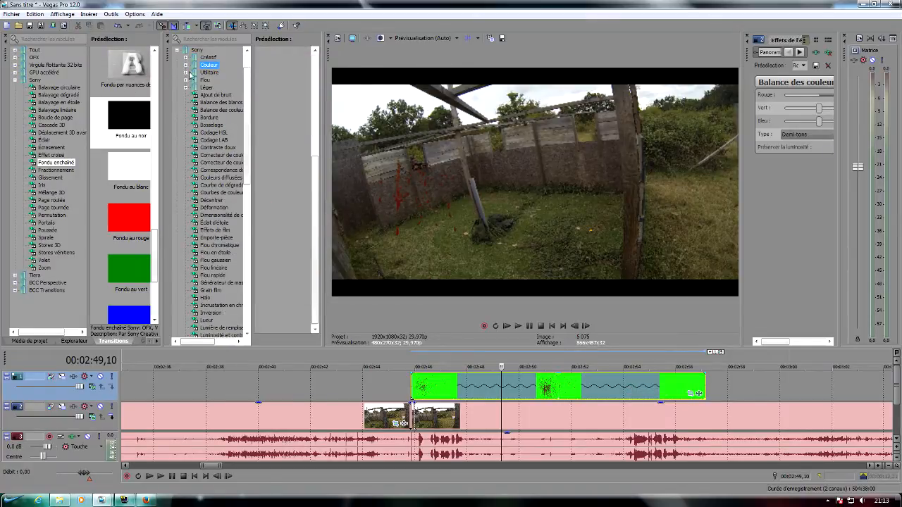
left_click(699, 396)
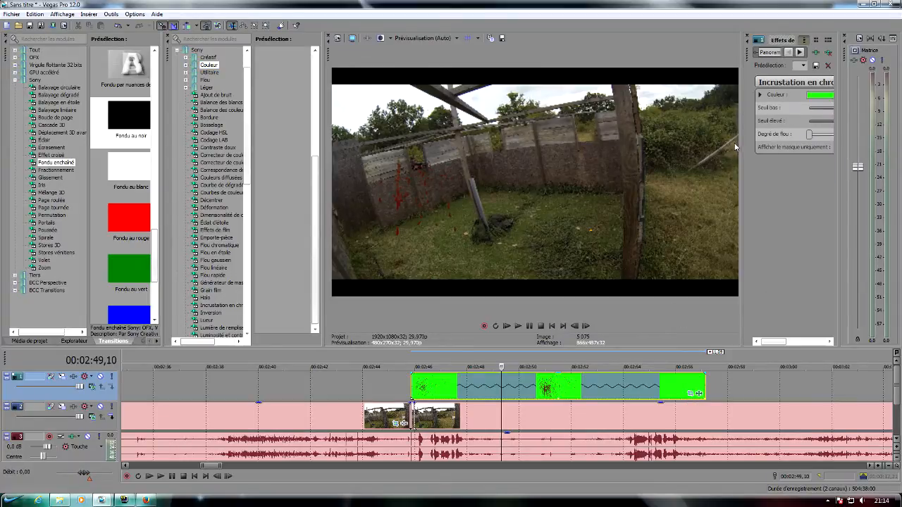
left_click_drag(739, 143, 674, 143)
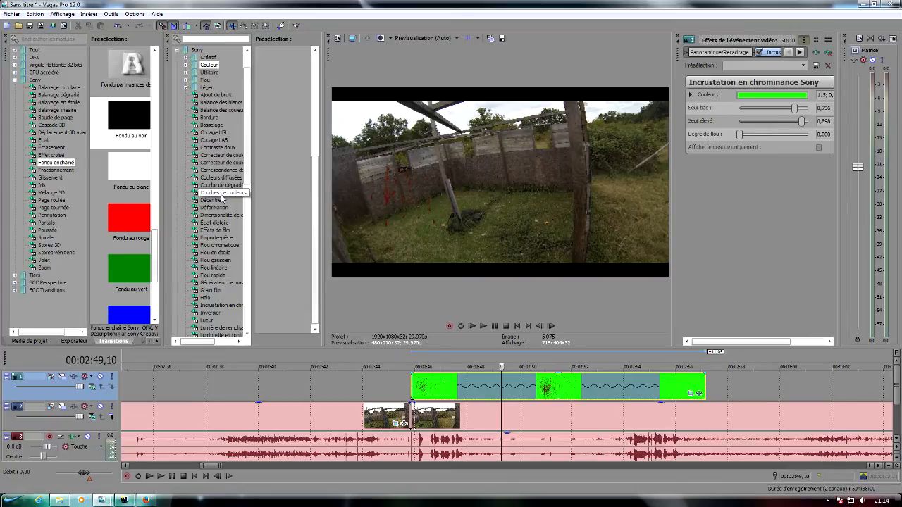
Search the video effects for "chr" and select the Écran vert preset of Incrustation en chrominance
type("c")
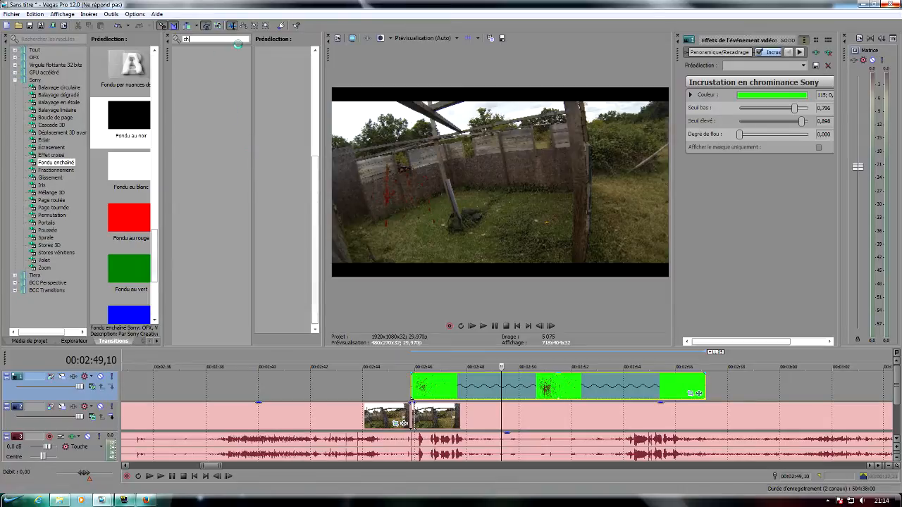
type("hr")
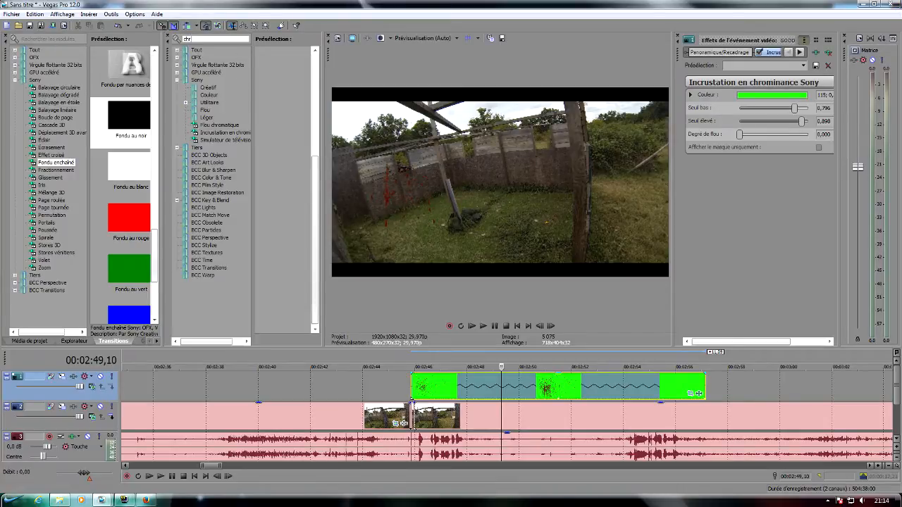
left_click(224, 133)
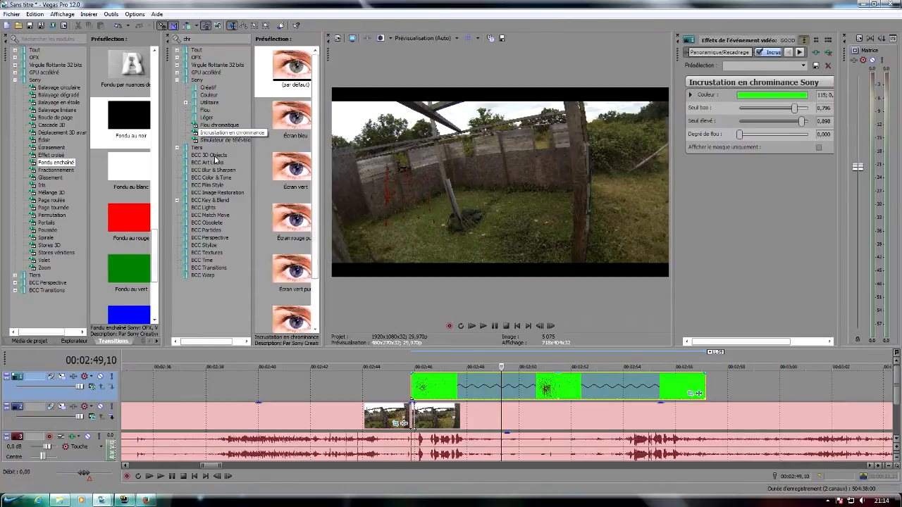
left_click(293, 179)
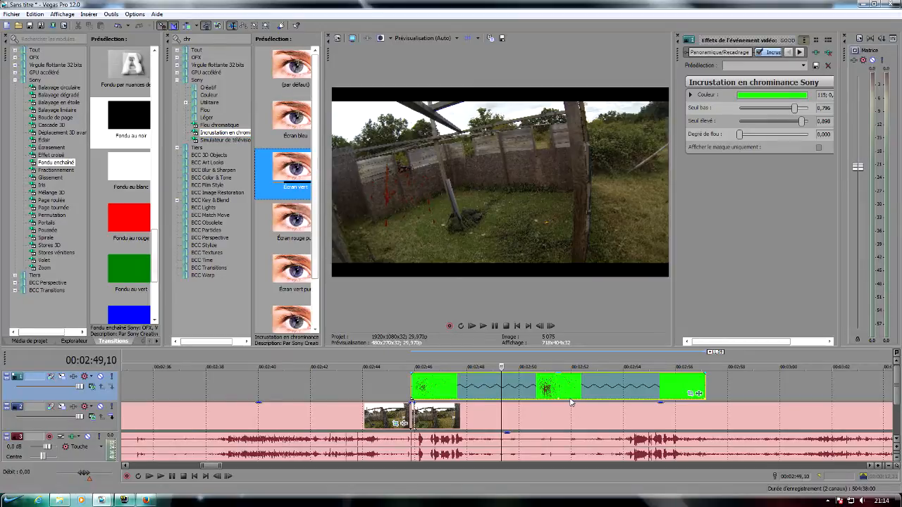
Place the cursor at 00:02:50,24, set the preview quality to Optimisée (Complet) and enlarge the video preview
left_click(540, 386)
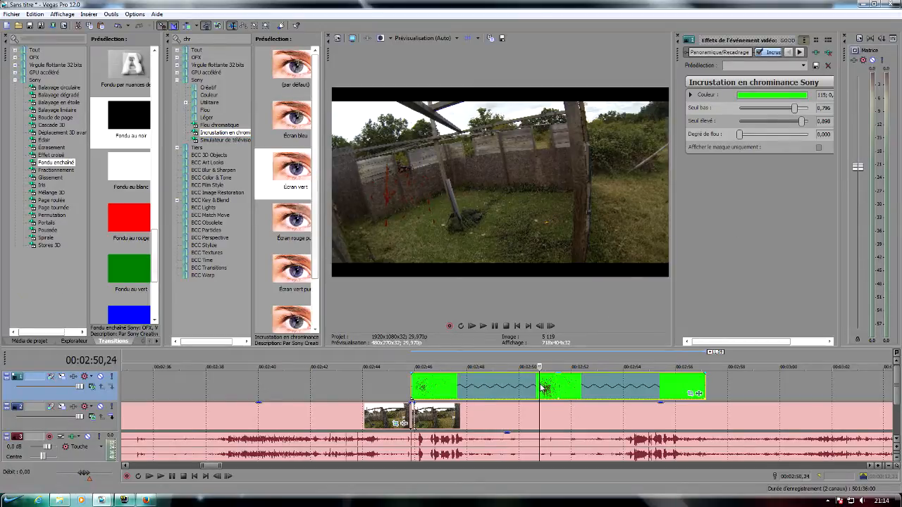
left_click(423, 38)
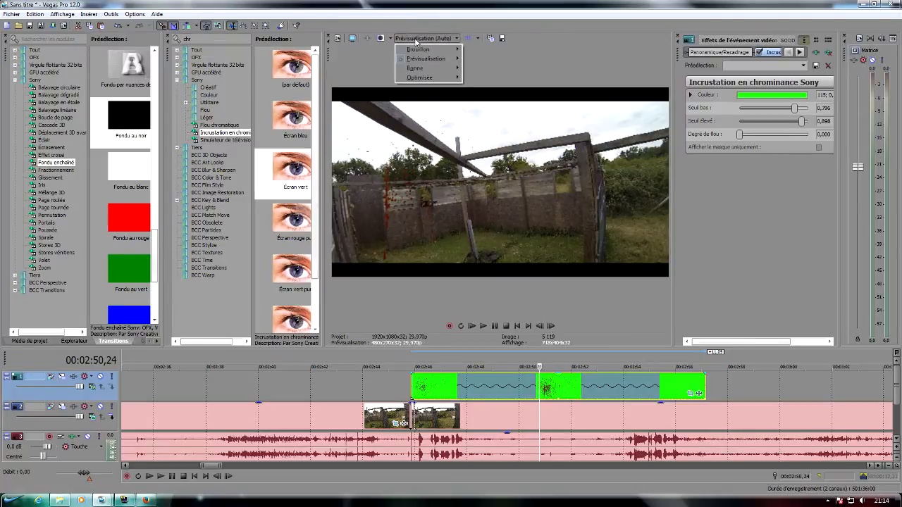
mouse_move(406, 79)
left_click(483, 86)
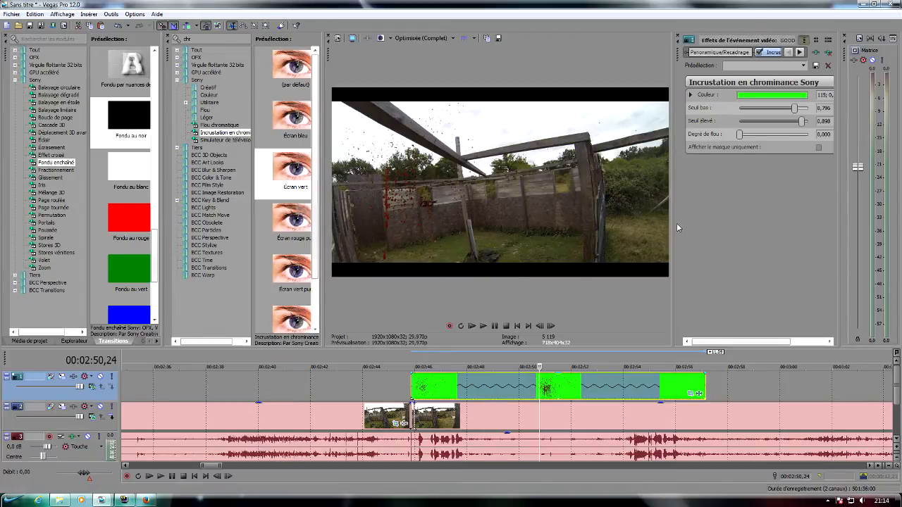
left_click_drag(675, 224, 701, 223)
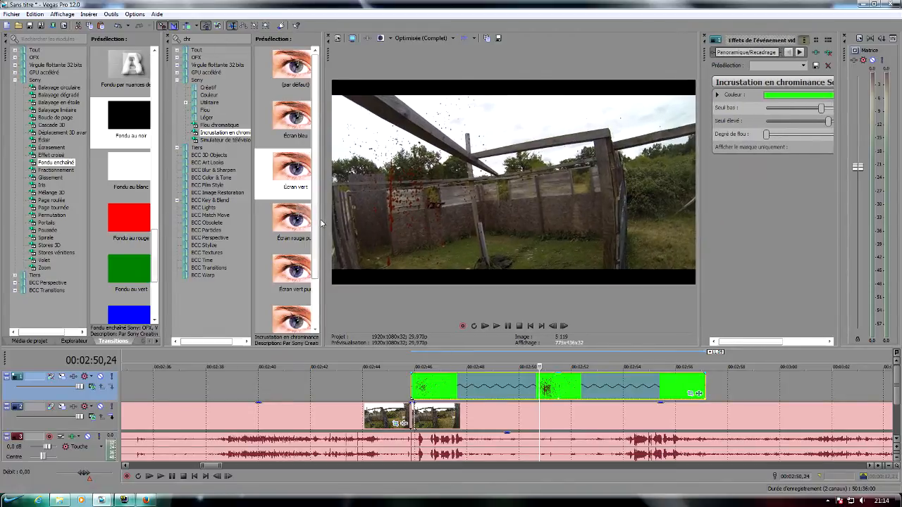
left_click_drag(321, 220, 209, 219)
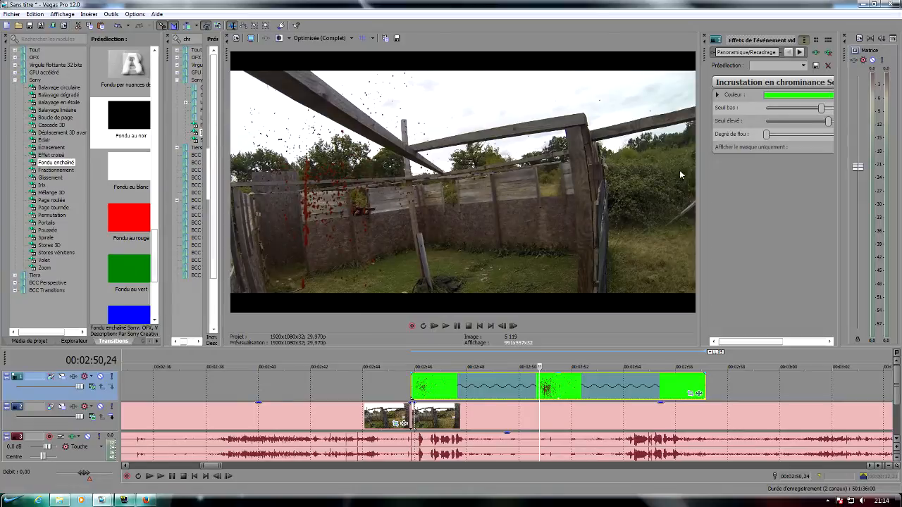
Try different chroma key thresholds on the blood clip, ending with Seuil bas at 0,503 and Seuil élevé at 0,850
left_click_drag(702, 87, 665, 88)
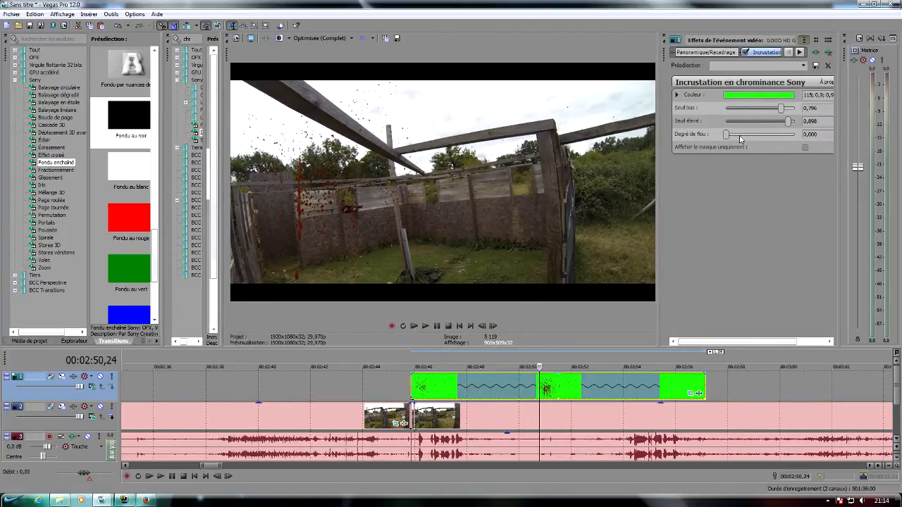
left_click_drag(781, 109, 738, 109)
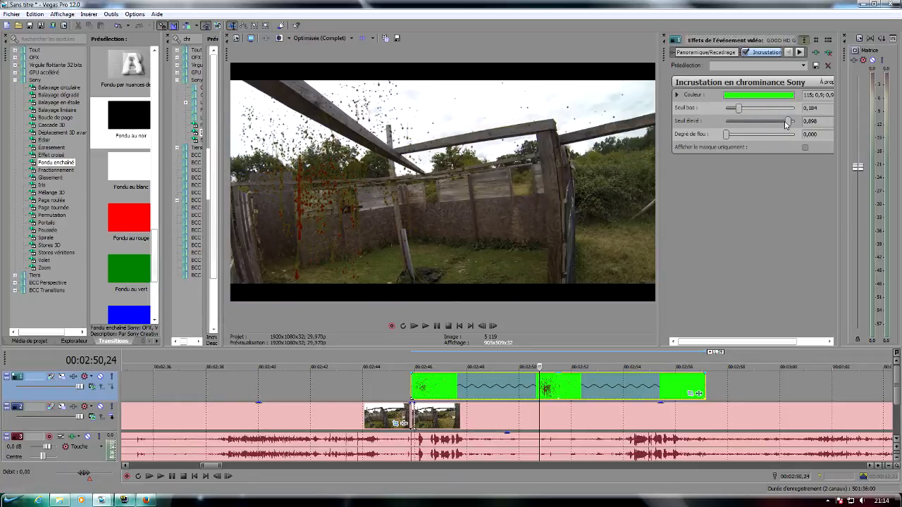
left_click_drag(790, 123, 767, 124)
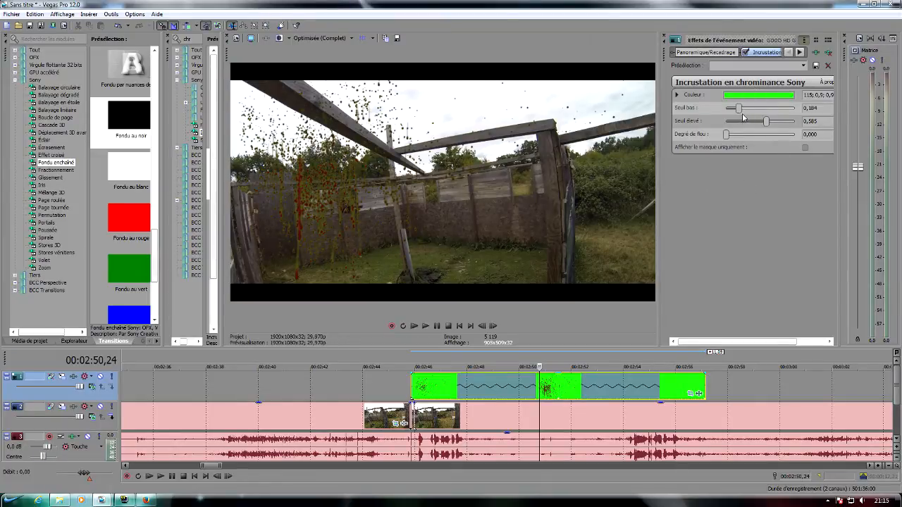
mouse_move(767, 122)
left_mouse_down()
mouse_move(788, 123)
mouse_move(760, 108)
left_mouse_up()
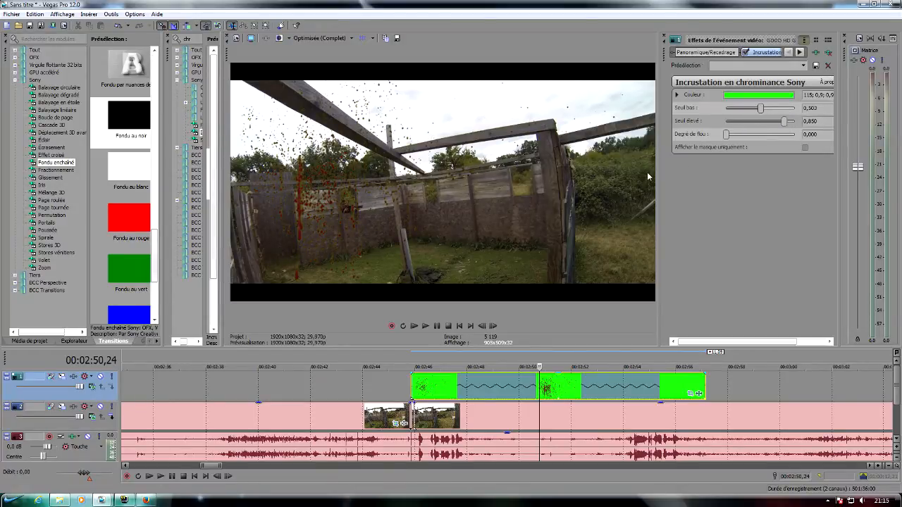
Apply the Écran vert preset to the blood clip's chroma key, then set Seuil bas to 0,728 and readjust Seuil élevé
left_click_drag(661, 174, 616, 172)
left_click_drag(605, 170, 627, 169)
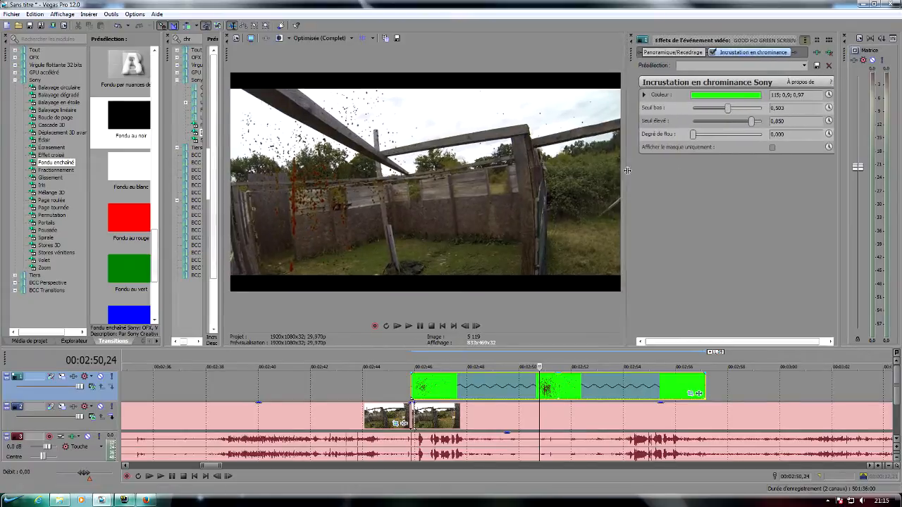
left_click(804, 65)
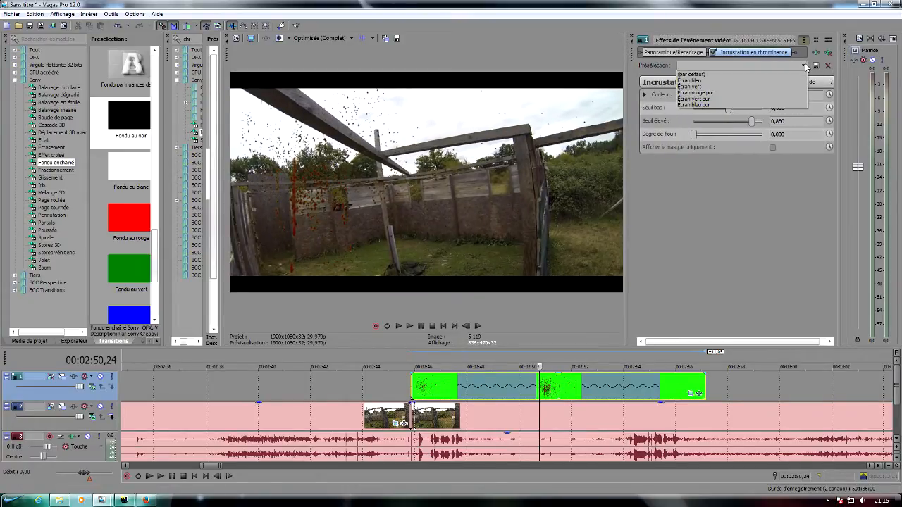
left_click(795, 87)
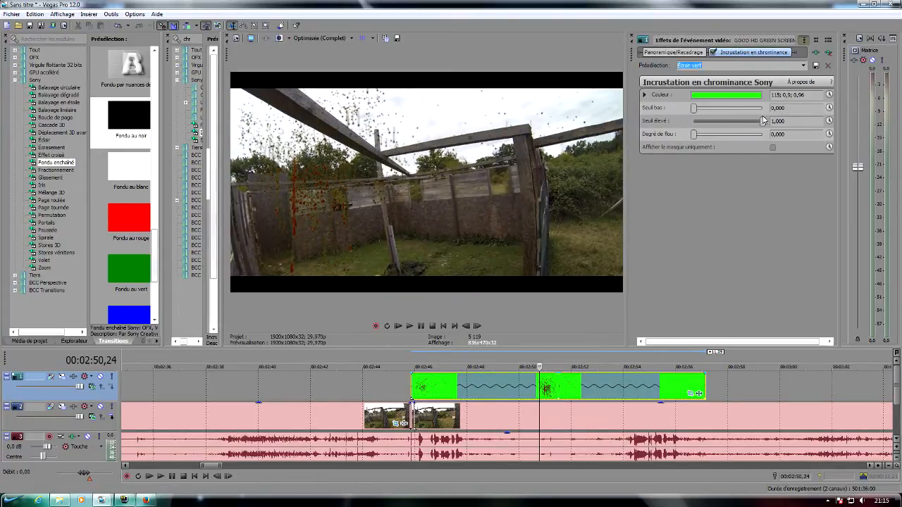
left_click_drag(694, 110, 745, 130)
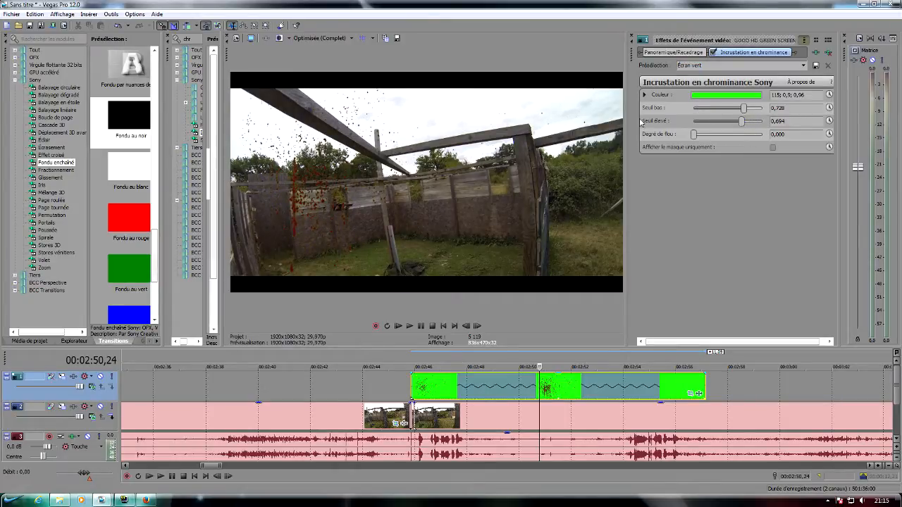
left_click_drag(750, 123, 766, 126)
Replace the modified blood clip on the top track with a fresh paste of the copied original at 00:02:45,26
left_click(461, 388)
key("Delete")
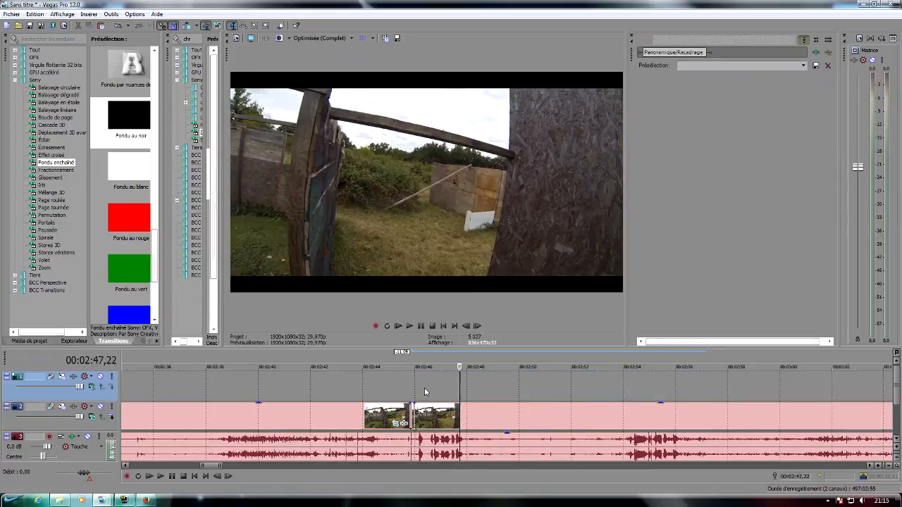
left_click(411, 392)
right_click(411, 392)
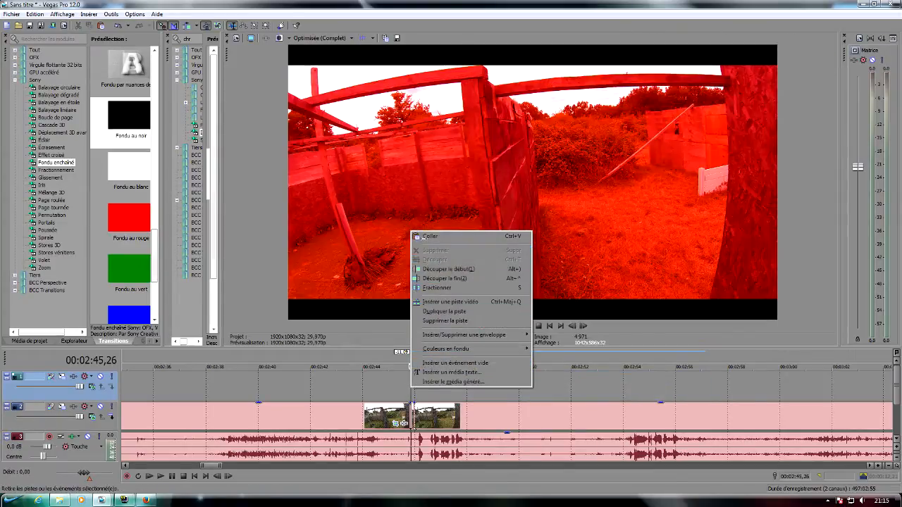
left_click(428, 237)
Open the chroma key settings of the newly pasted blood clip and enlarge the timeline area
left_click(690, 393)
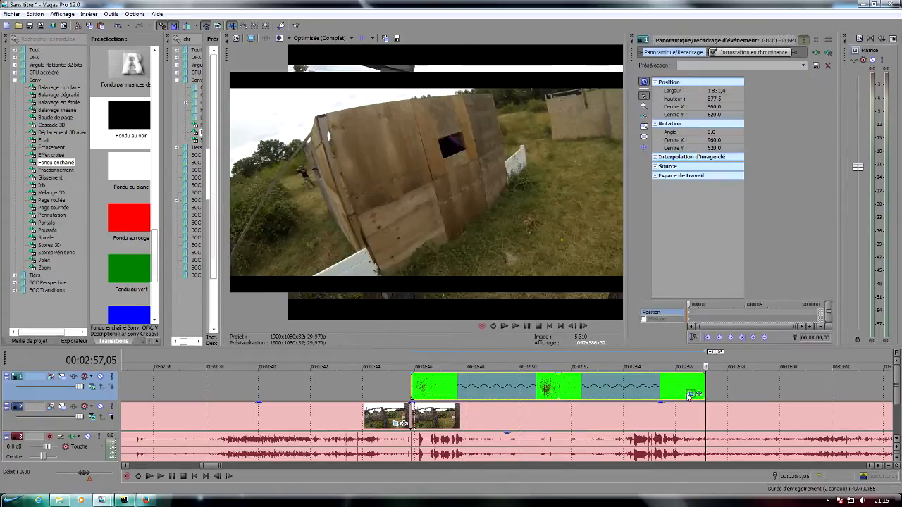
left_click(699, 393)
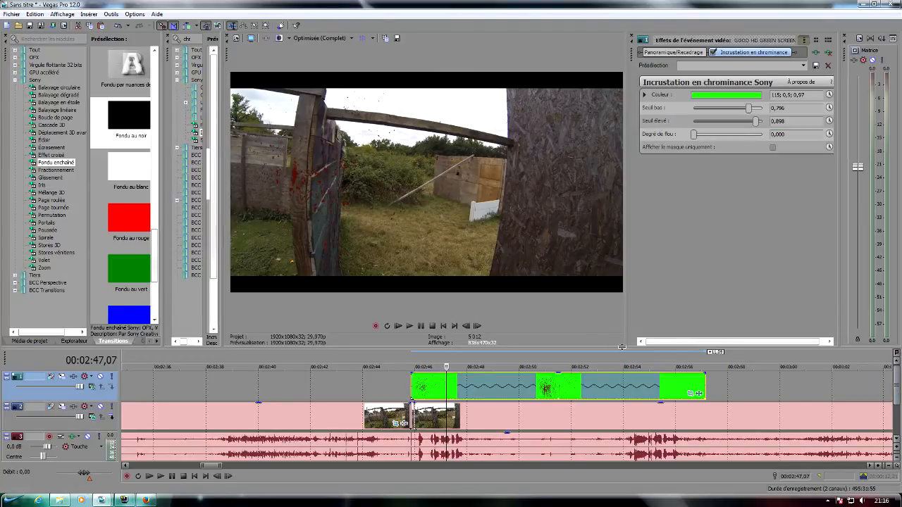
left_click_drag(623, 348, 622, 268)
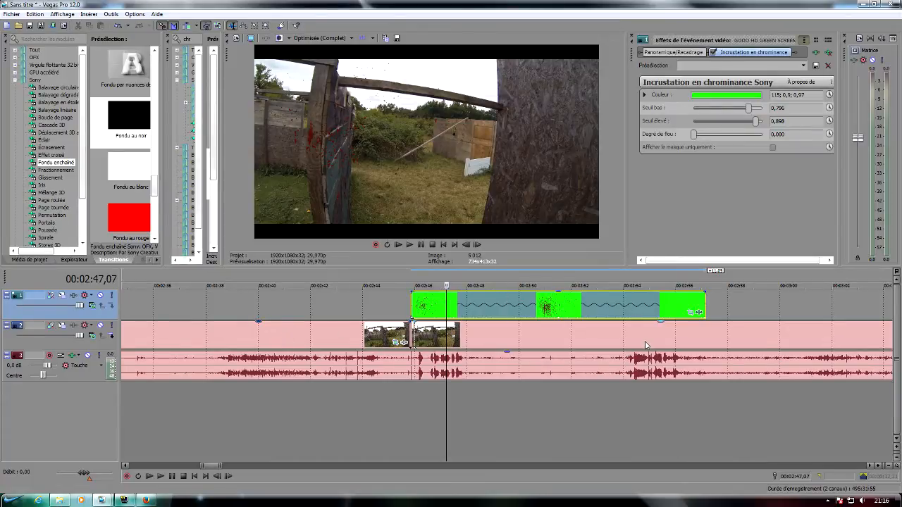
Insert a new empty video track above the blood clip's track
right_click(348, 311)
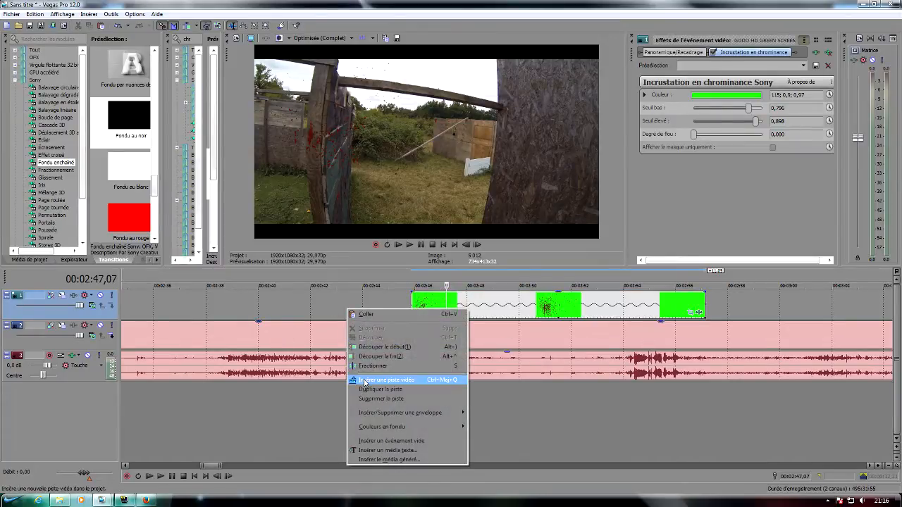
left_click(366, 380)
Play the blood overlay section and split the gameplay video and audio at the blood clip's end, 00:02:57,05
left_click(403, 303)
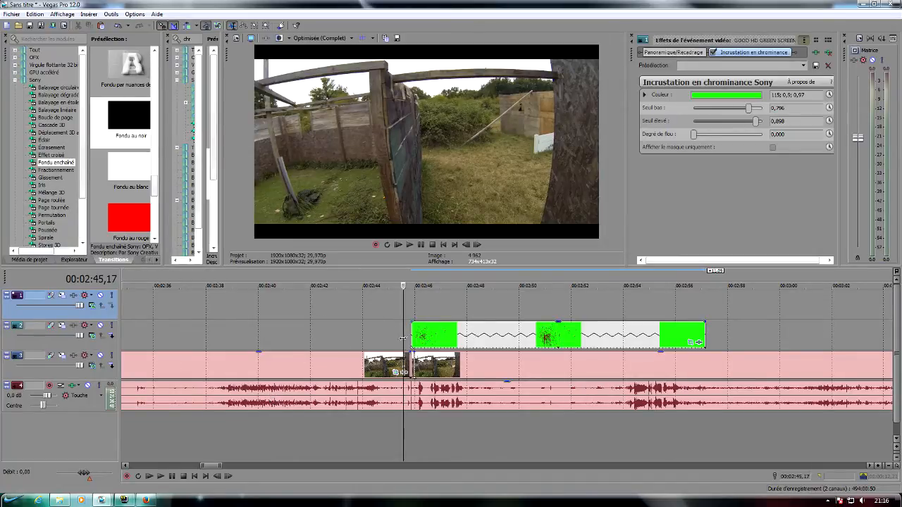
left_click(387, 314)
key("space")
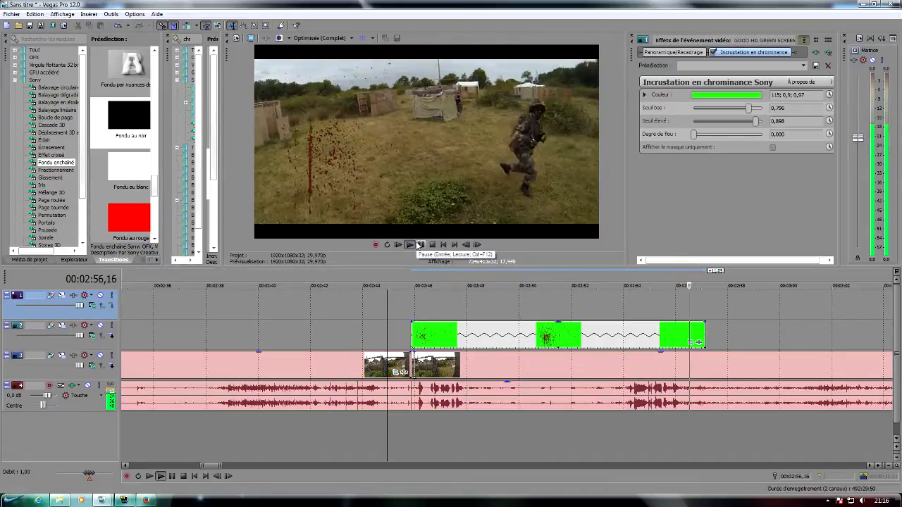
scroll(541, 304, "up", 3)
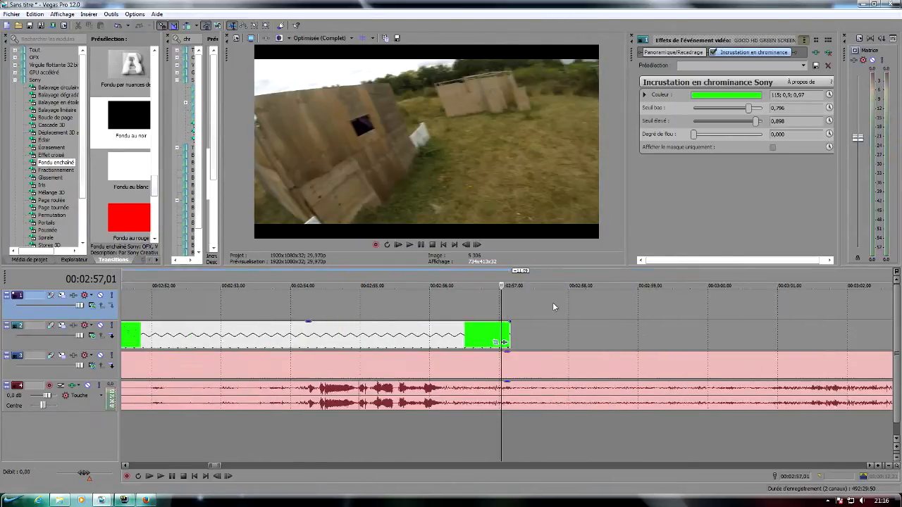
left_click(510, 306)
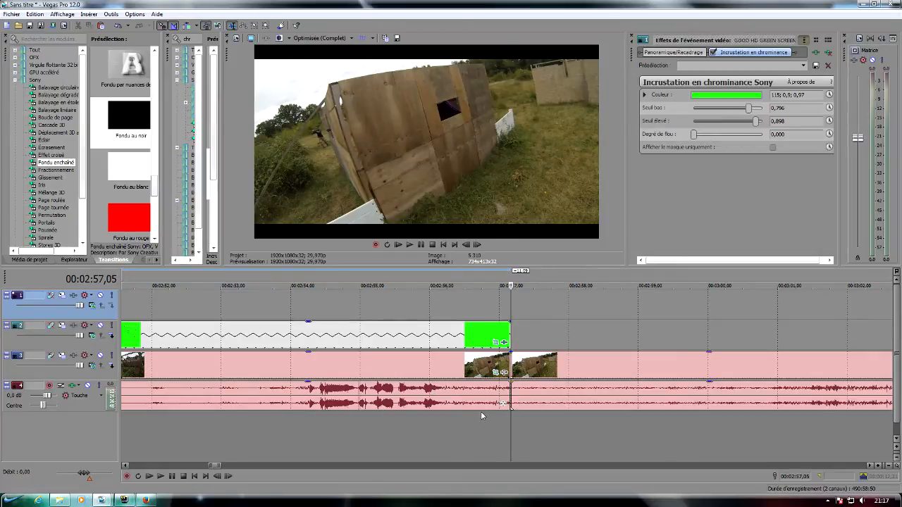
Examine the gameplay cuts at the start and end of the blood clip
left_click(213, 441)
scroll(213, 441, "down", 1)
left_click(262, 420)
scroll(271, 418, "up", 3)
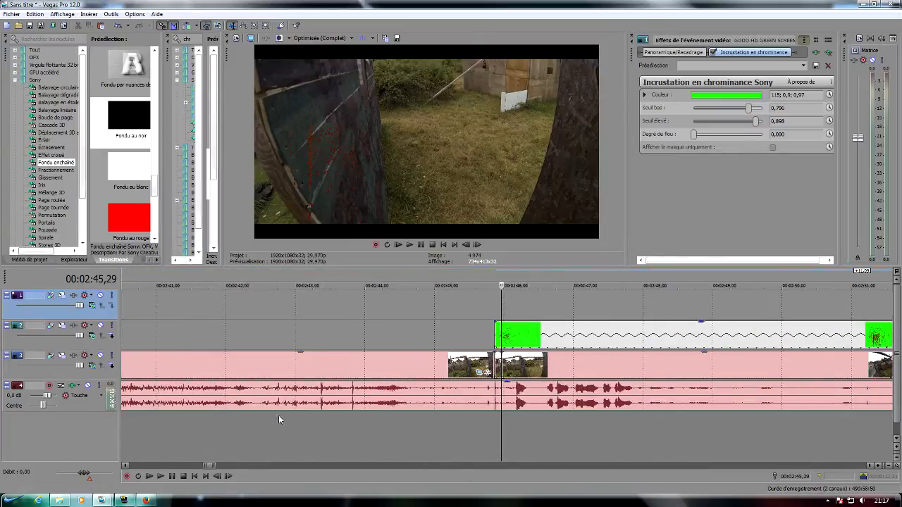
left_click(417, 345)
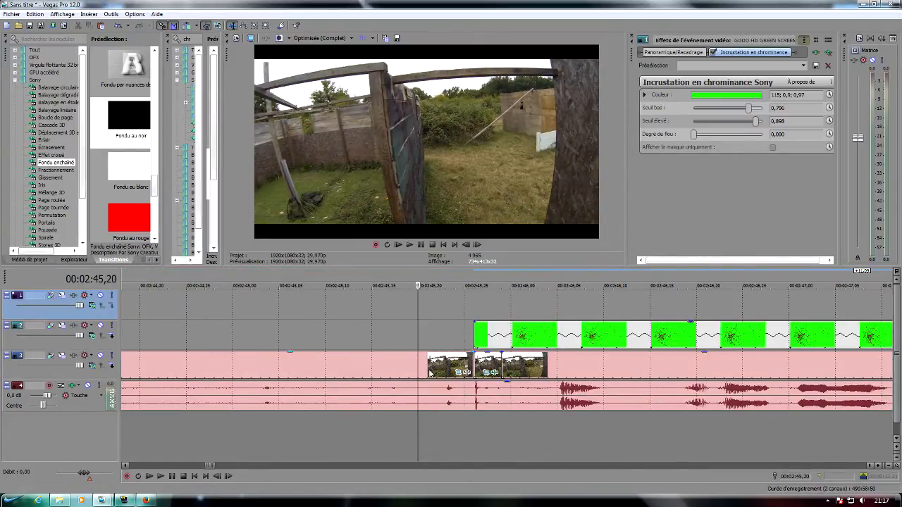
left_click(399, 368)
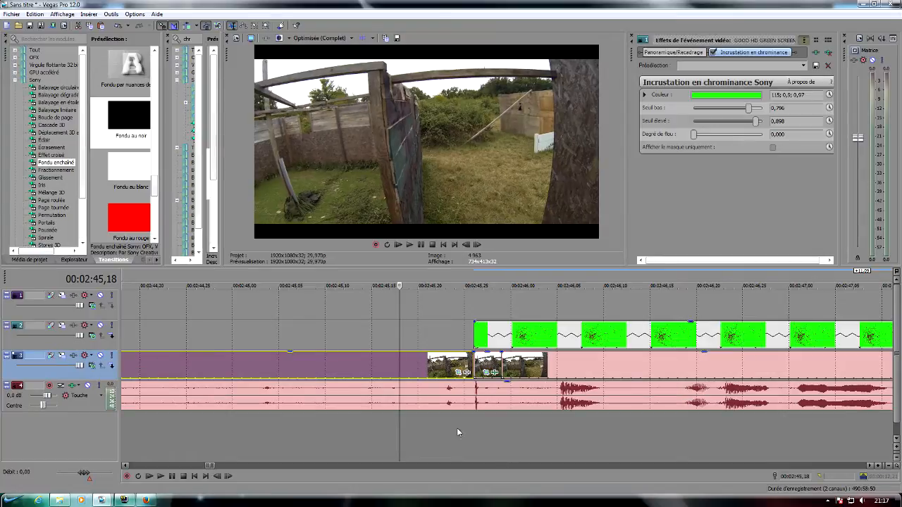
scroll(451, 423, "down", 5)
scroll(494, 411, "down", 3)
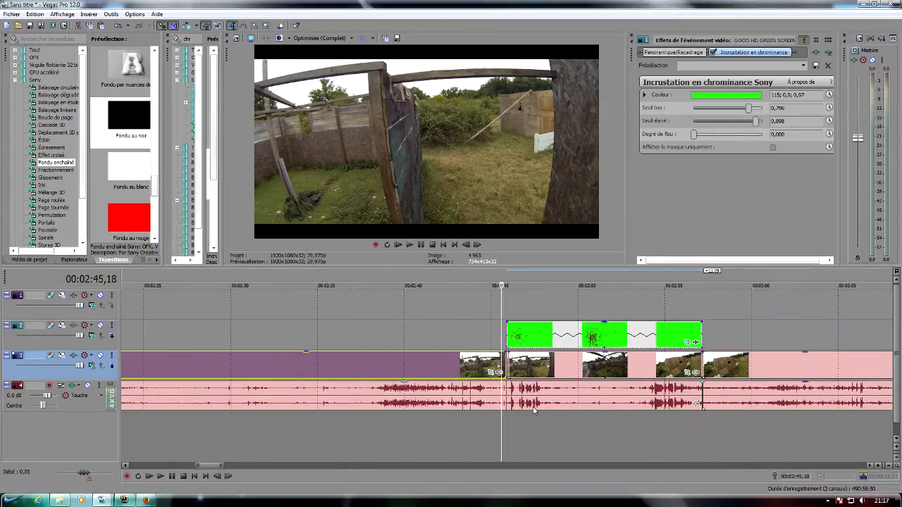
left_click(706, 422)
scroll(556, 434, "up", 4)
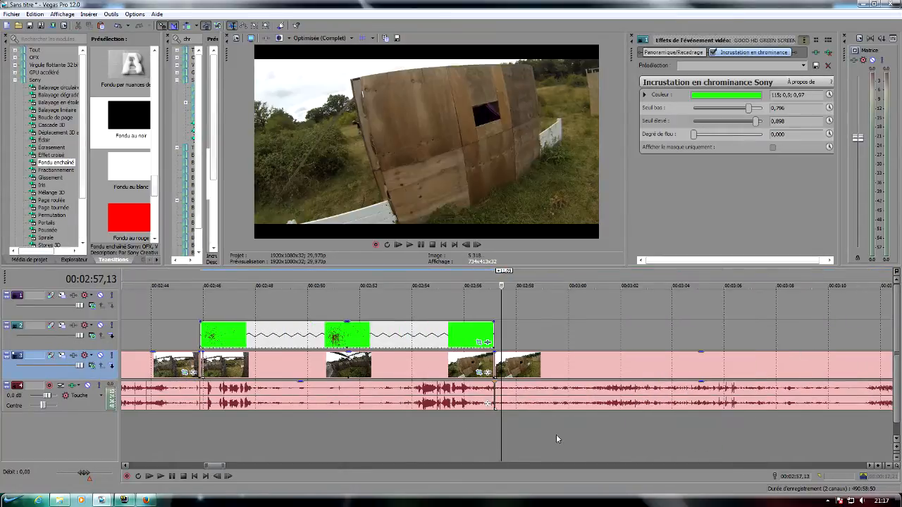
scroll(471, 438, "up", 2)
left_click(474, 423)
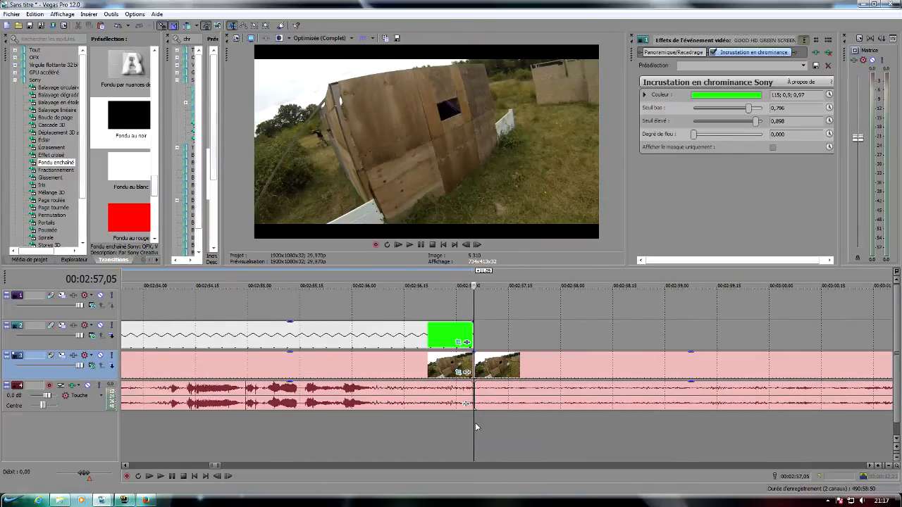
scroll(536, 423, "down", 3)
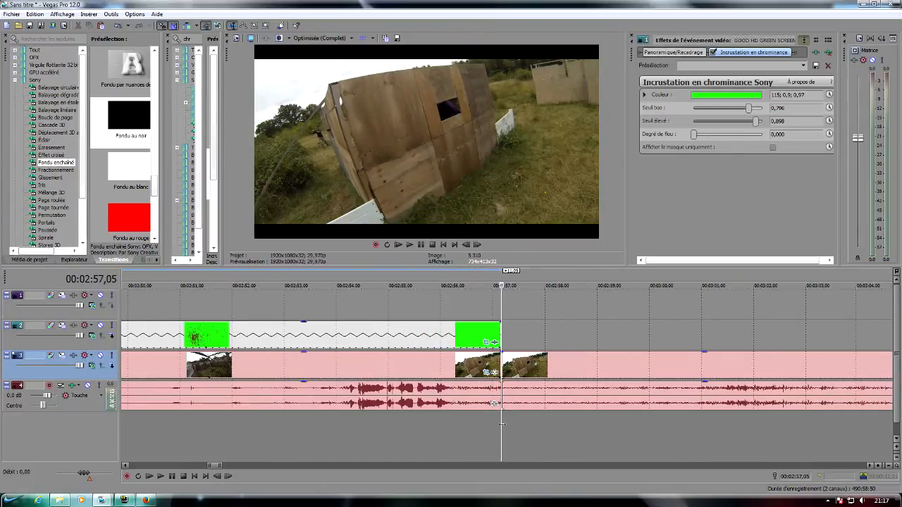
Play the gameplay following the blood clip and split its video and audio at 00:03:08,27
left_click(633, 423)
left_click(409, 244)
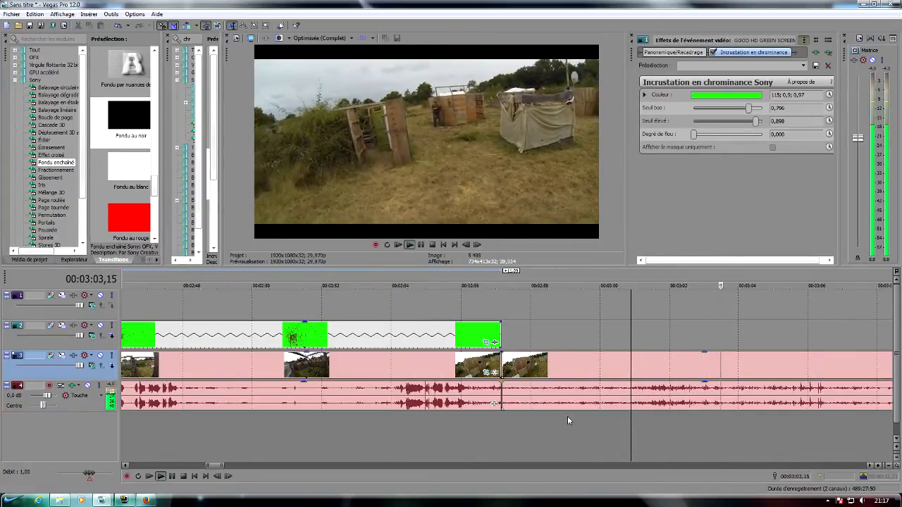
scroll(568, 418, "down", 3)
left_click(476, 417)
key("s")
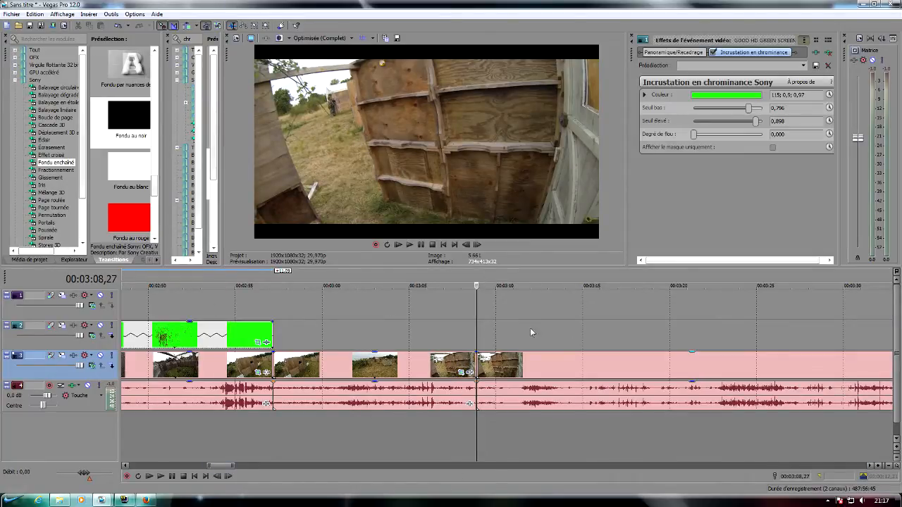
Delete the gameplay video and audio between 00:02:57,05 and 00:03:08,27
left_click(367, 364)
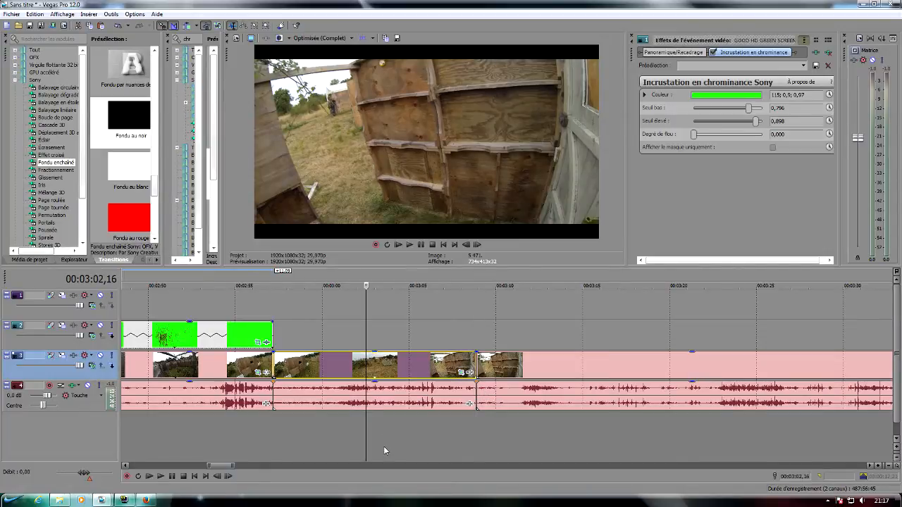
key("Delete")
left_click(330, 400)
key("Delete")
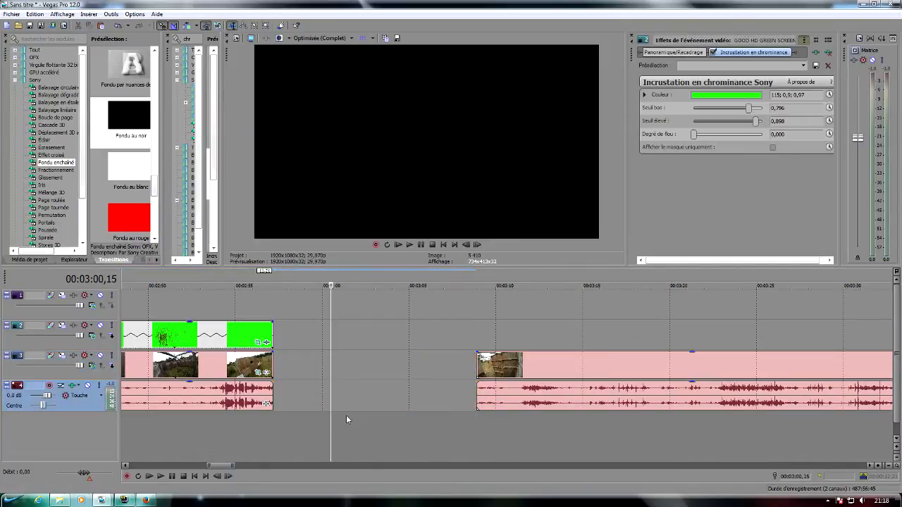
Move the remaining gameplay video and audio back to 00:02:57,05 to close the gap
left_click_drag(532, 367, 330, 364)
left_click_drag(491, 400, 289, 399)
left_click(273, 442)
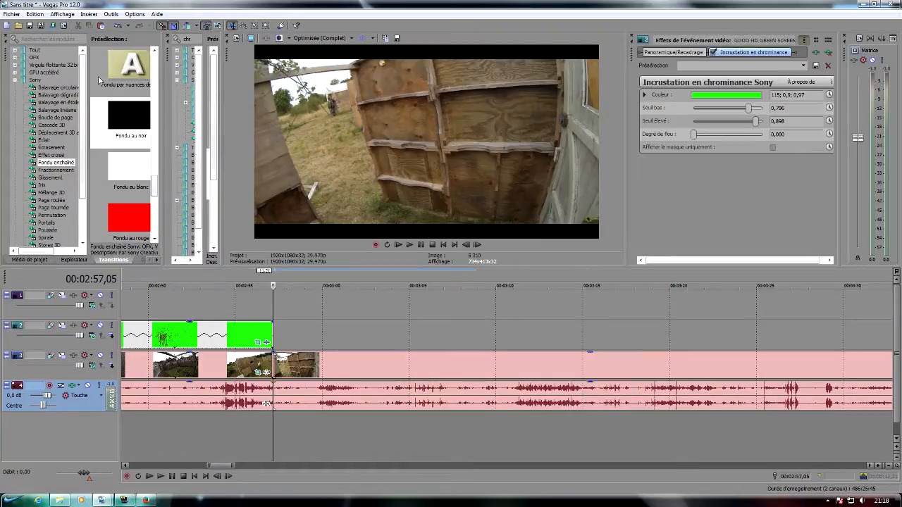
Insert a new audio track and place it below the gameplay audio track
scroll(546, 310, "down", 2)
scroll(558, 314, "down", 6)
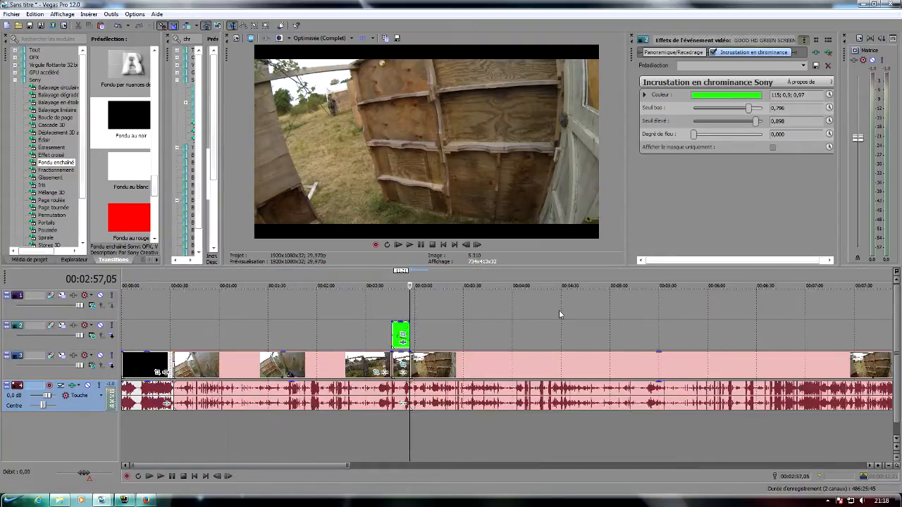
right_click(524, 395)
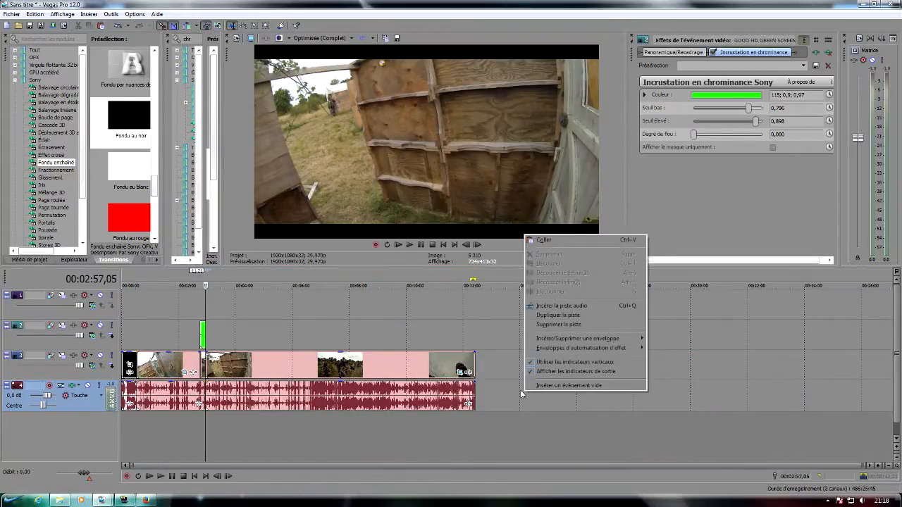
left_click(556, 314)
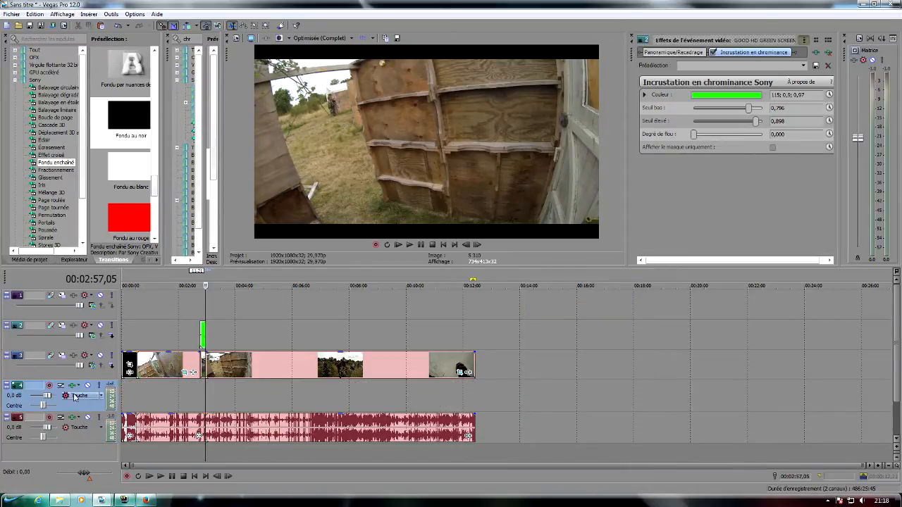
left_click_drag(87, 405, 89, 442)
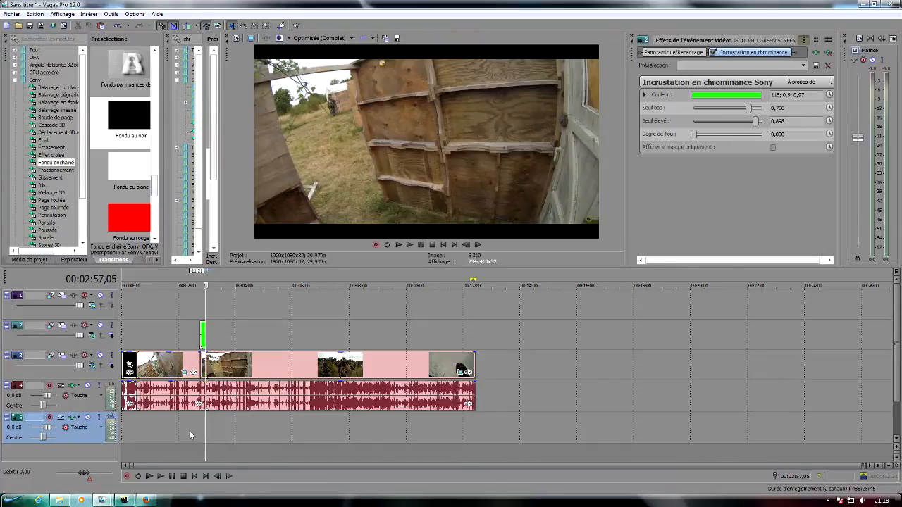
Switch to the Partie 141 v2_25_08_13.veg project and copy the short audio clip on track 5 just after the second blood clip
scroll(239, 441, "up", 4)
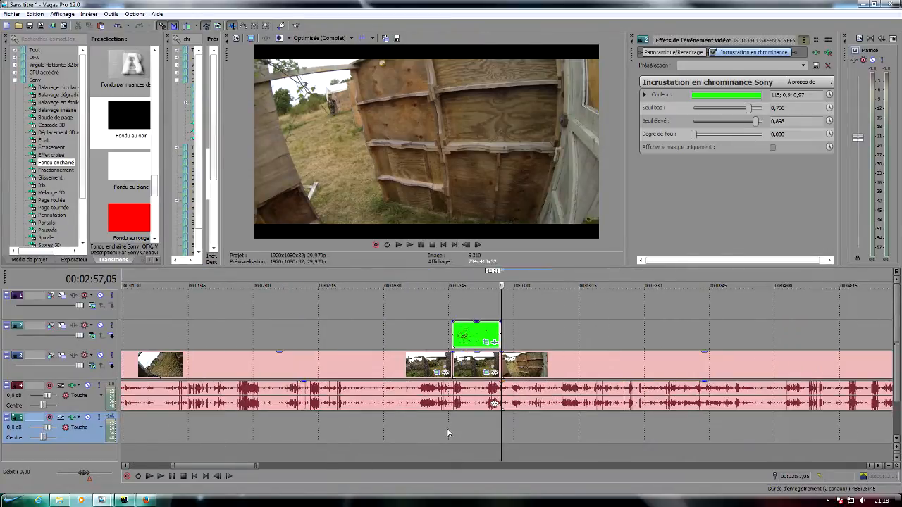
scroll(454, 408, "up", 6)
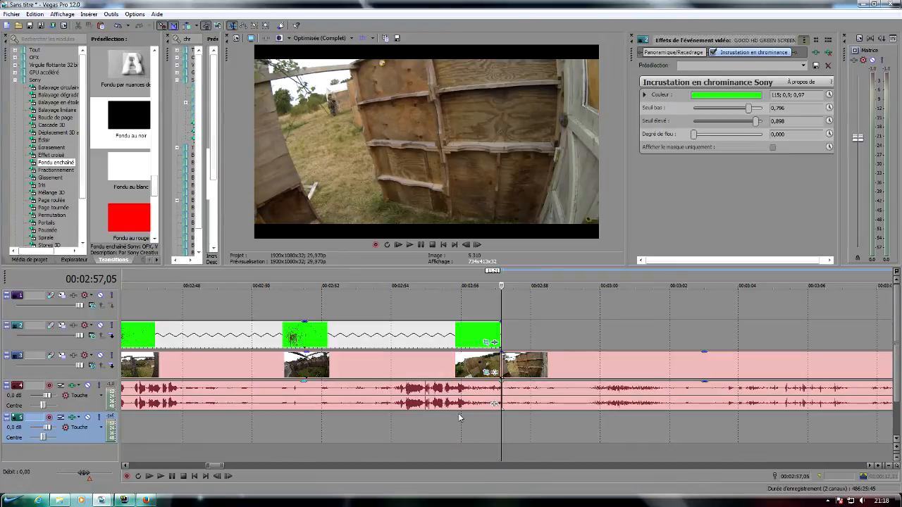
left_click(104, 499)
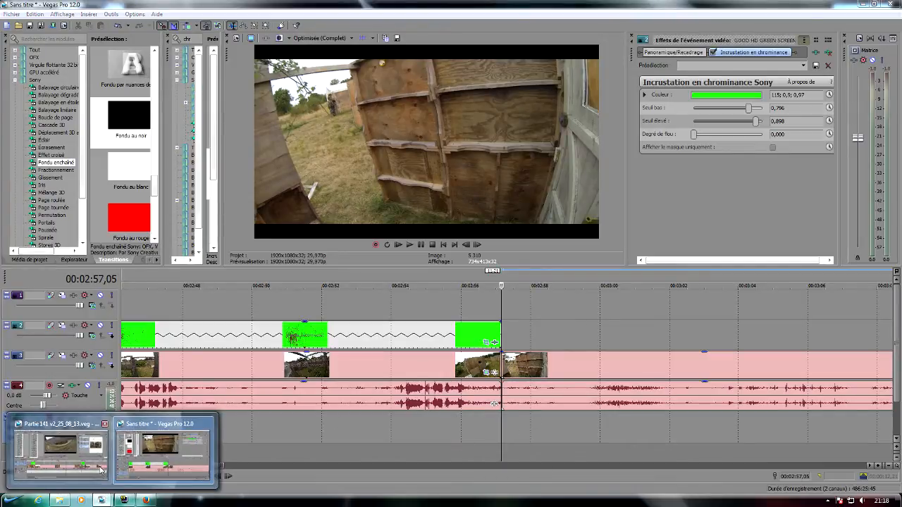
left_click(80, 452)
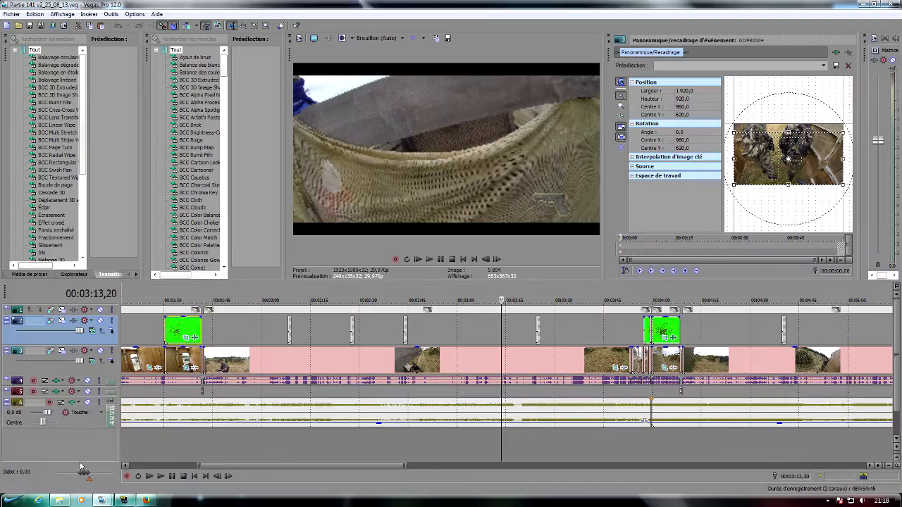
left_click(686, 391)
scroll(589, 427, "up", 8)
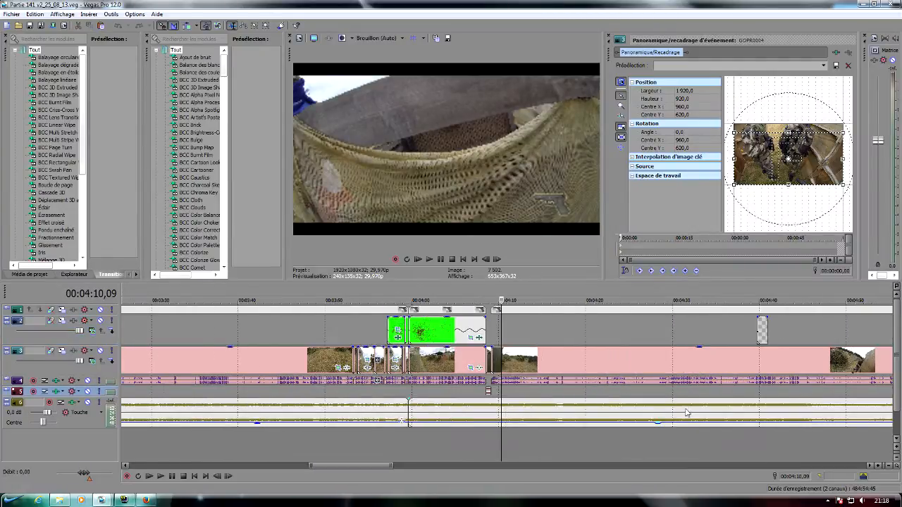
scroll(374, 399, "up", 3)
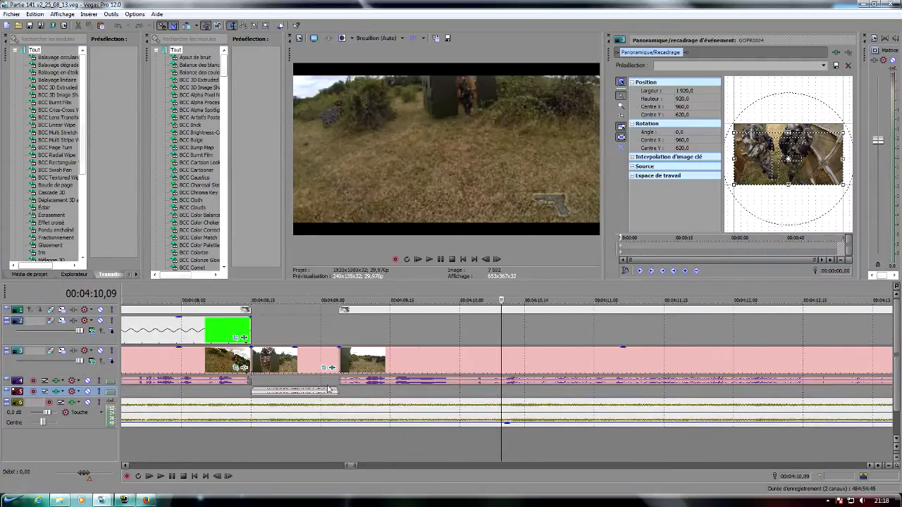
right_click(287, 392)
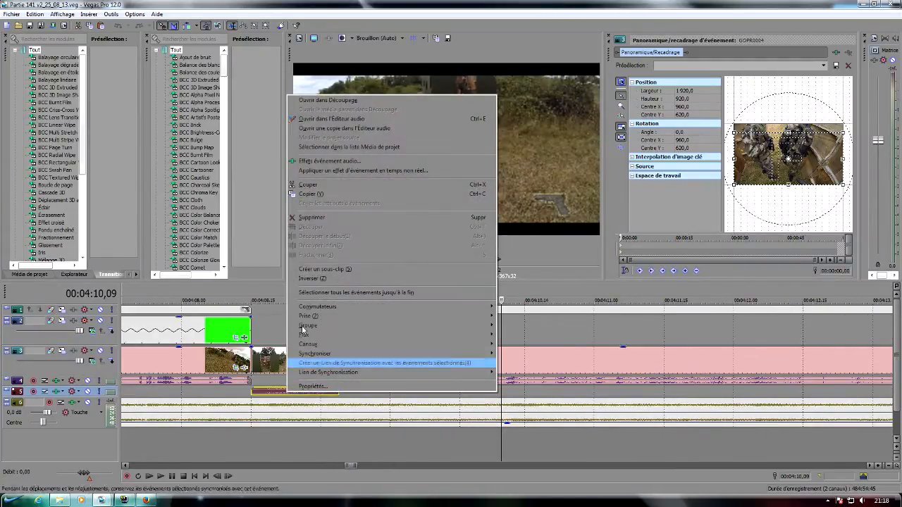
left_click(309, 194)
Return to the Sans titre project and paste the copied sound on the new audio track at 00:02:57,05
mouse_move(113, 502)
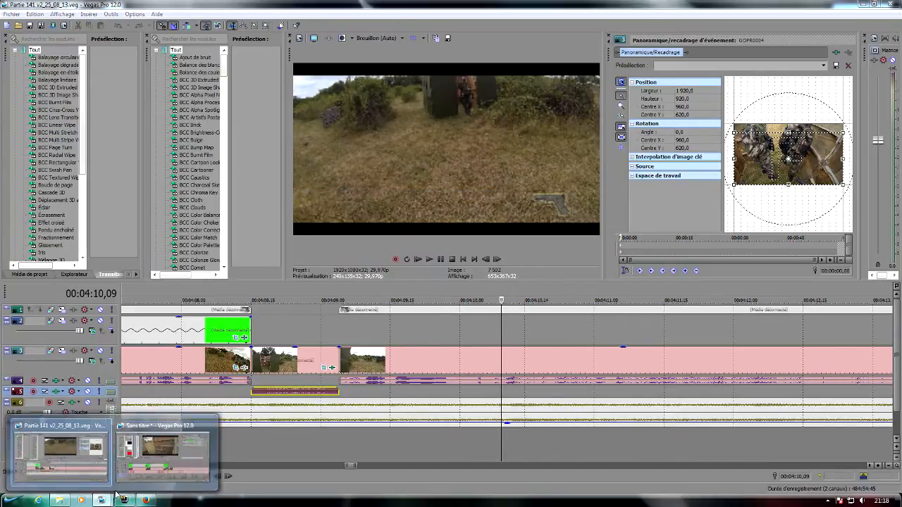
left_click(162, 453)
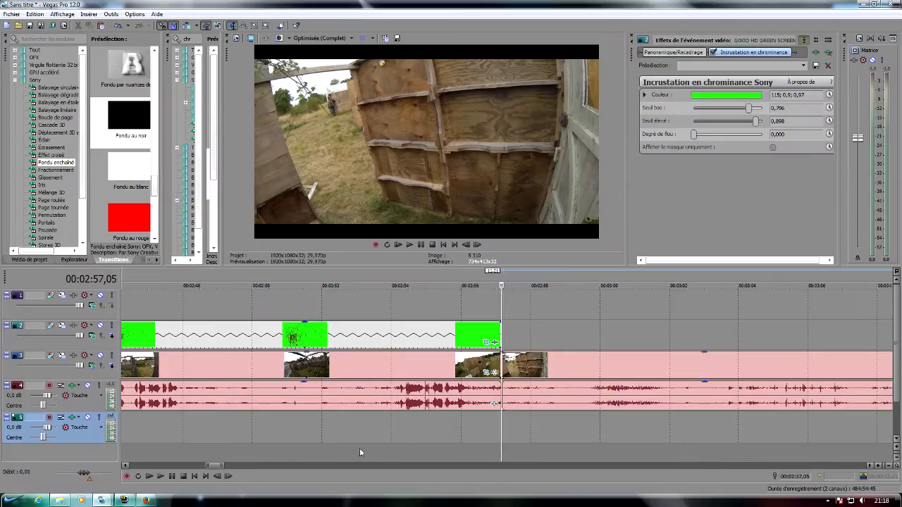
right_click(503, 428)
left_click(533, 271)
Split the gameplay at the pasted sound's end, 00:02:57,24, and delete the original gameplay audio above that sound
scroll(489, 463, "up", 5)
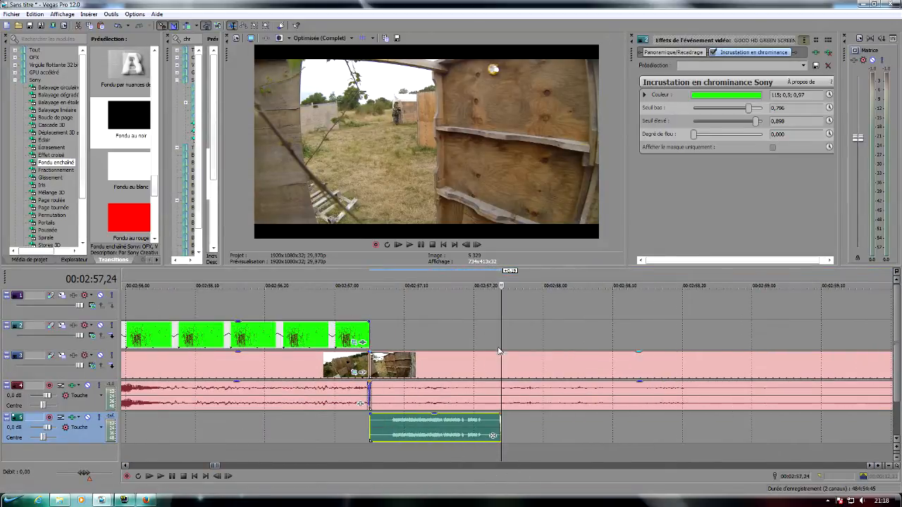
left_click(503, 324)
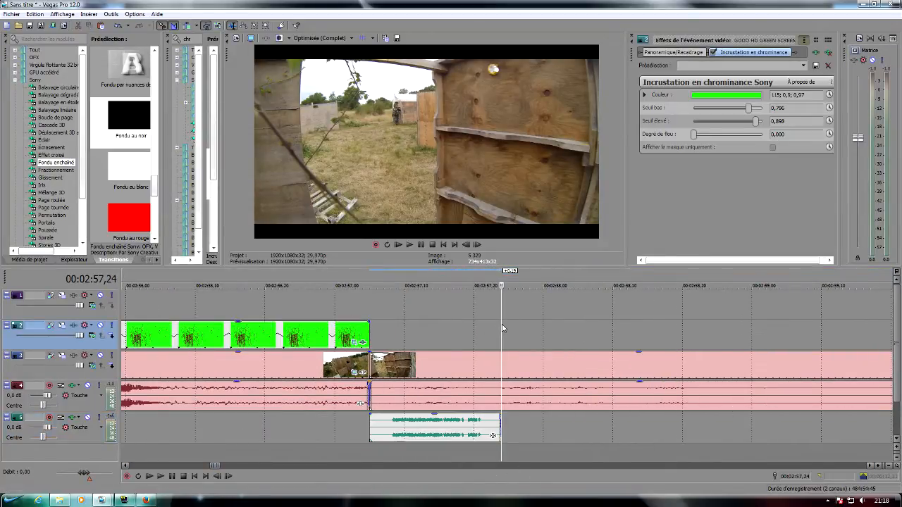
key("s")
left_click(442, 400)
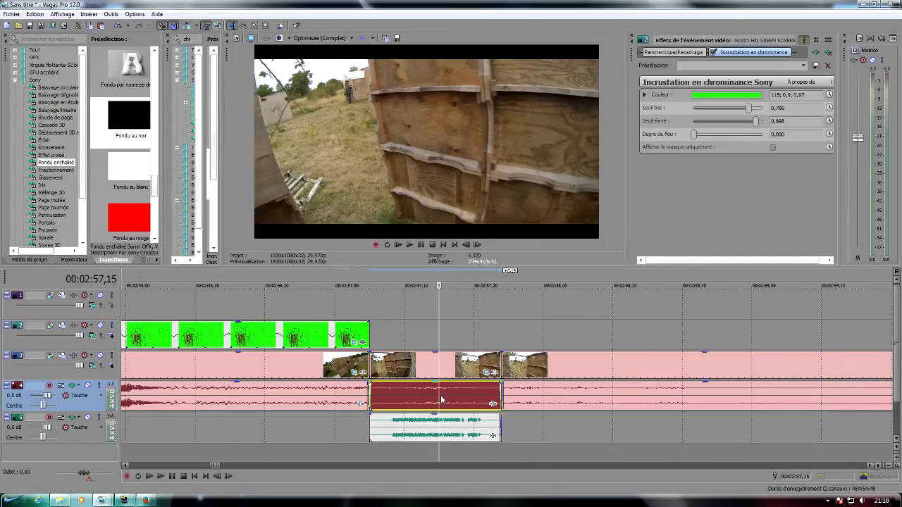
key("Delete")
Apply the Simulateur de télévision effect with the Mauvaise synchronisation preset to the short gameplay clip above the pasted sound, and play it back
left_click(398, 373)
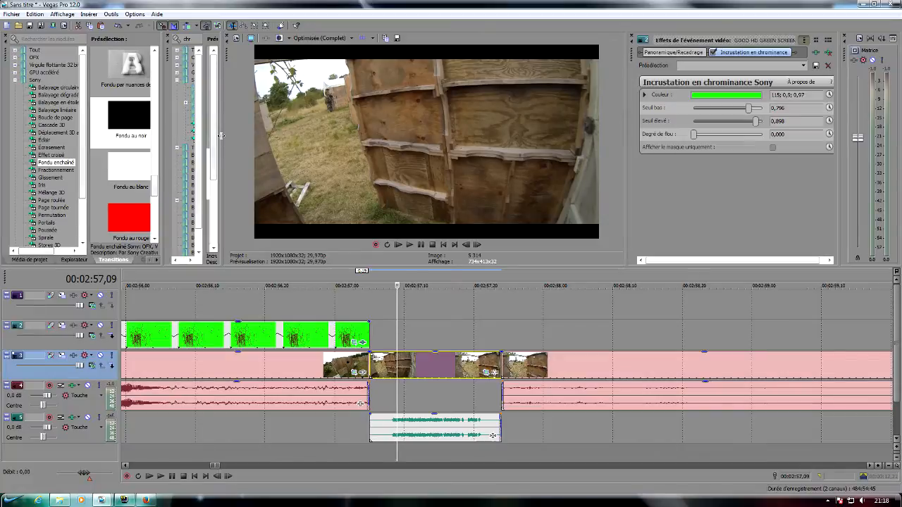
left_click_drag(221, 136, 388, 136)
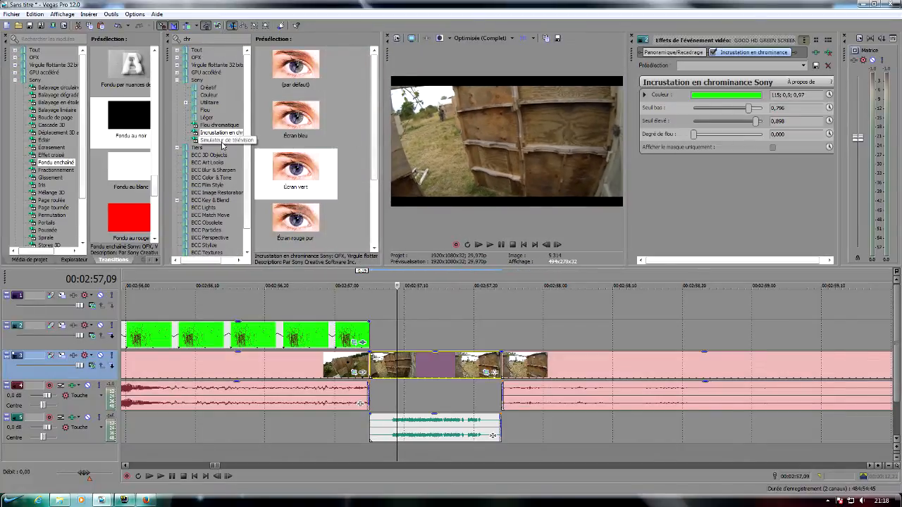
left_click(222, 141)
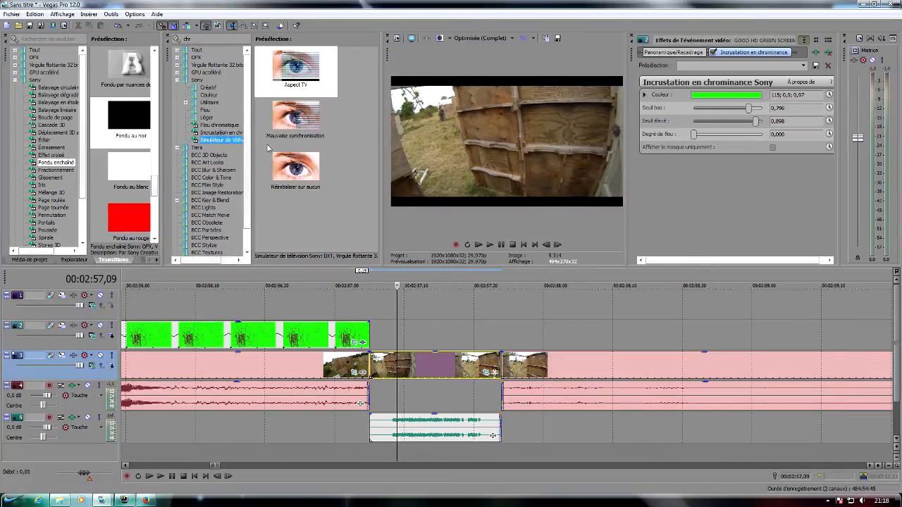
left_click_drag(282, 115, 435, 366)
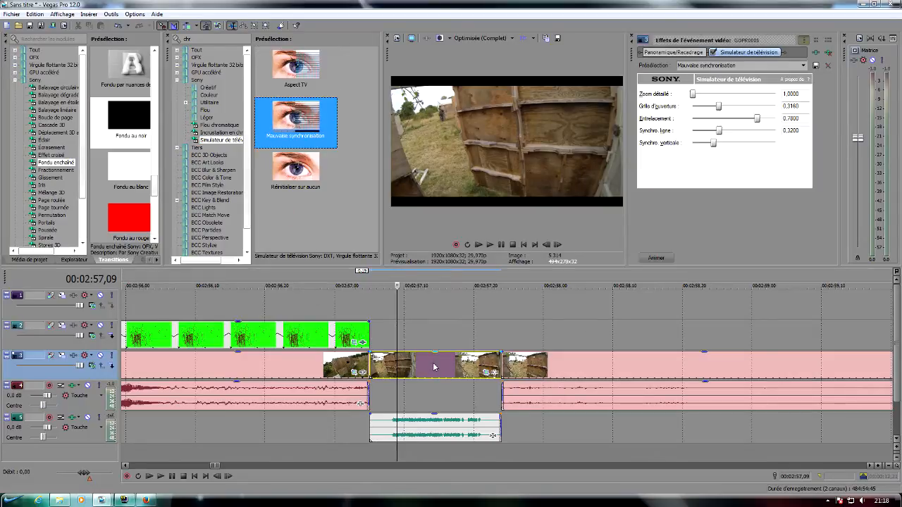
left_click(223, 424)
key("space")
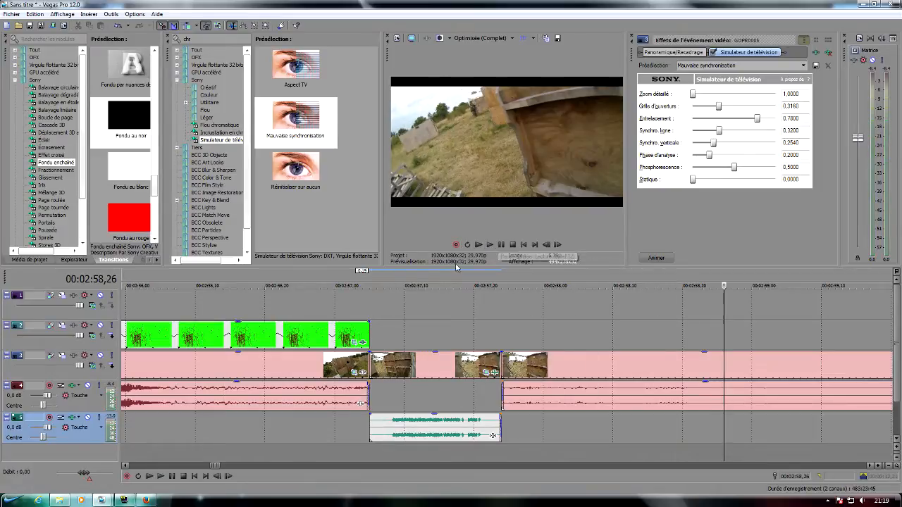
Enlarge the video preview by narrowing the video effects list and the event effects window beside it
scroll(395, 308, "down", 3)
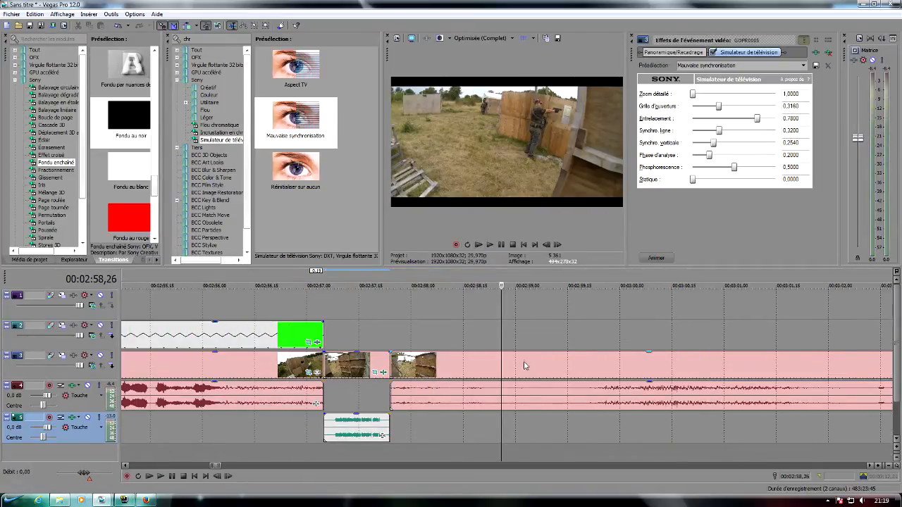
scroll(524, 366, "down", 8)
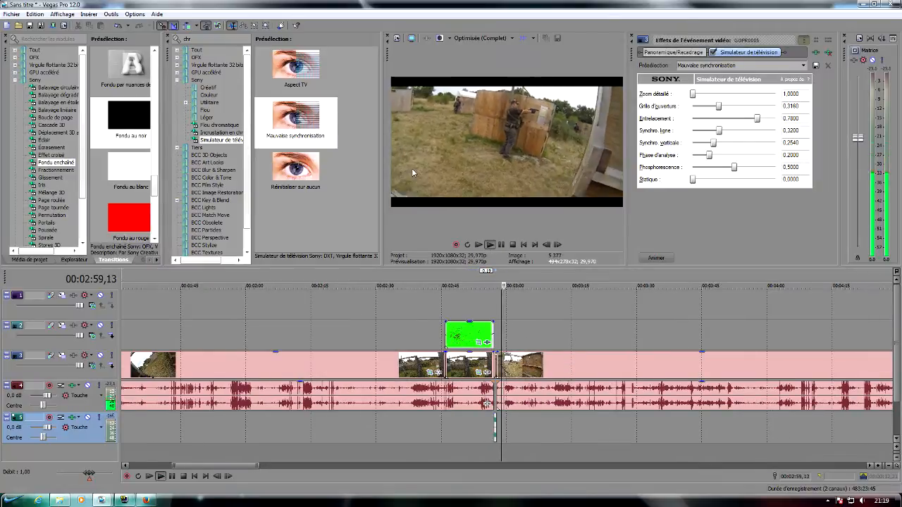
left_click_drag(380, 167, 259, 170)
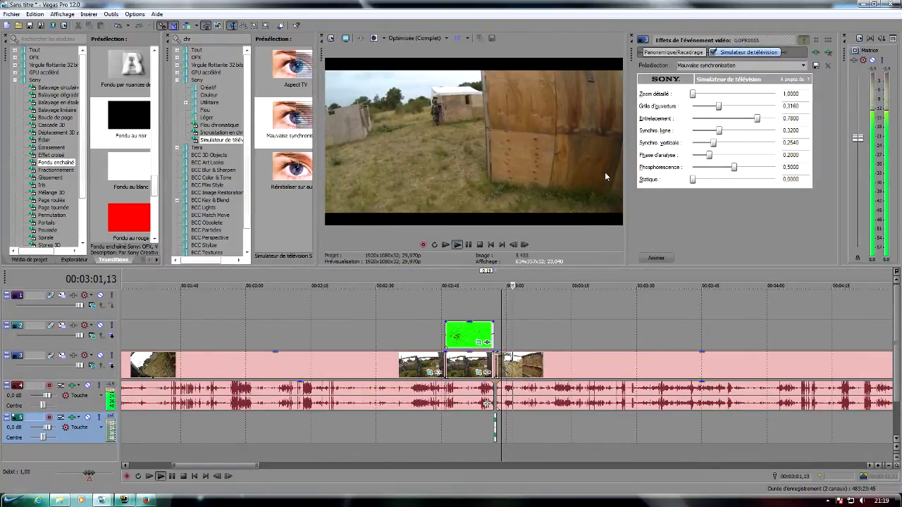
left_click_drag(628, 172, 726, 192)
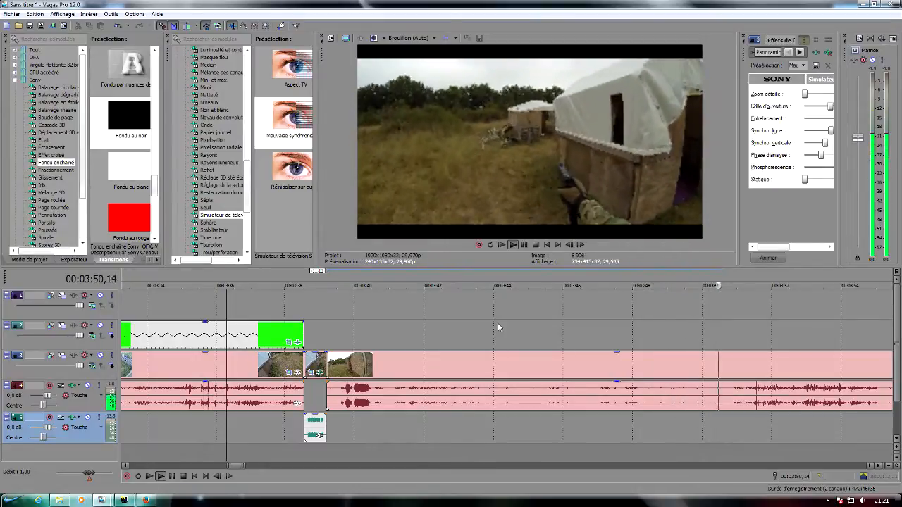
Pause playback at 00:03:57,02 and set the preview quality to Optimisée (Complet)
scroll(577, 343, "down", 5)
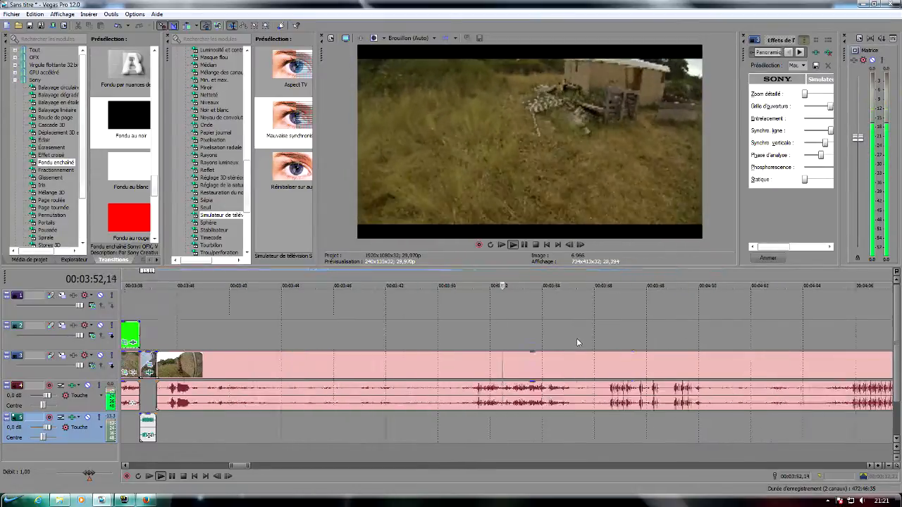
left_click(524, 245)
left_click(392, 40)
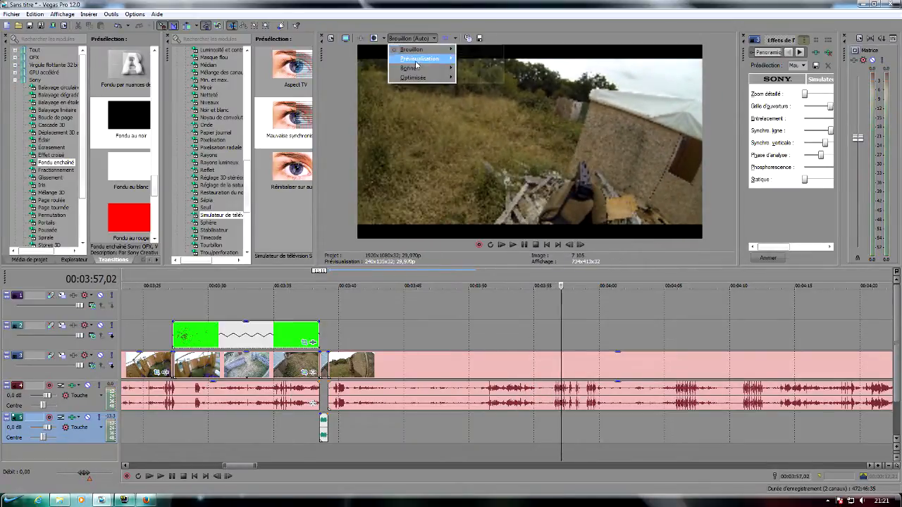
mouse_move(444, 78)
left_click(495, 87)
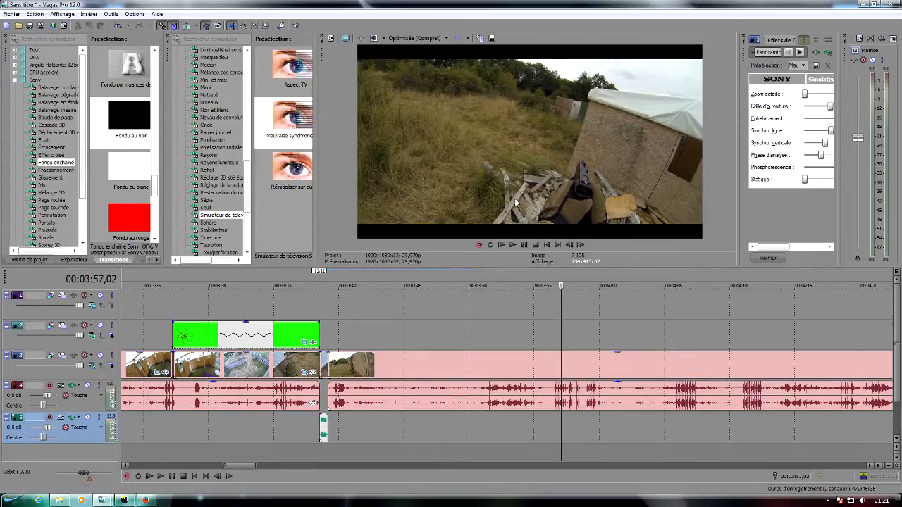
Play on past the next burst of shots and insert a text media event on track 2 at 00:04:00,01
left_click(514, 246)
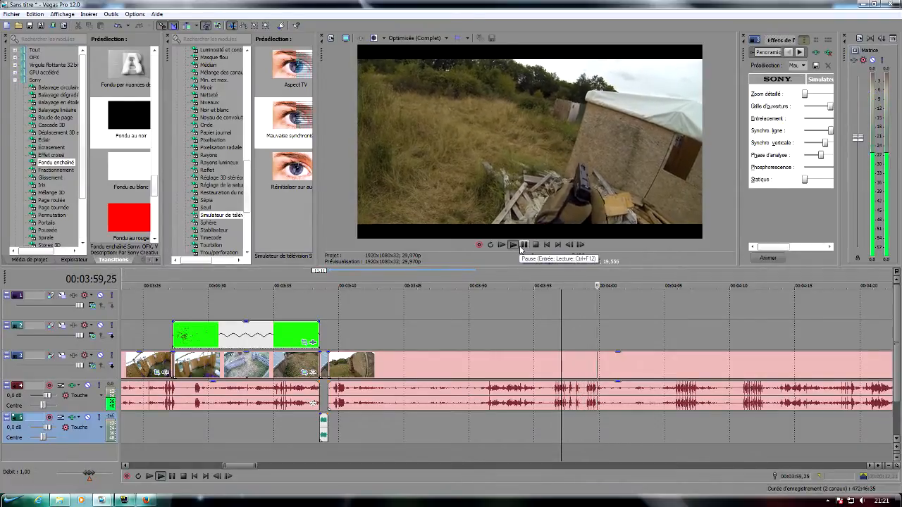
left_click(519, 246)
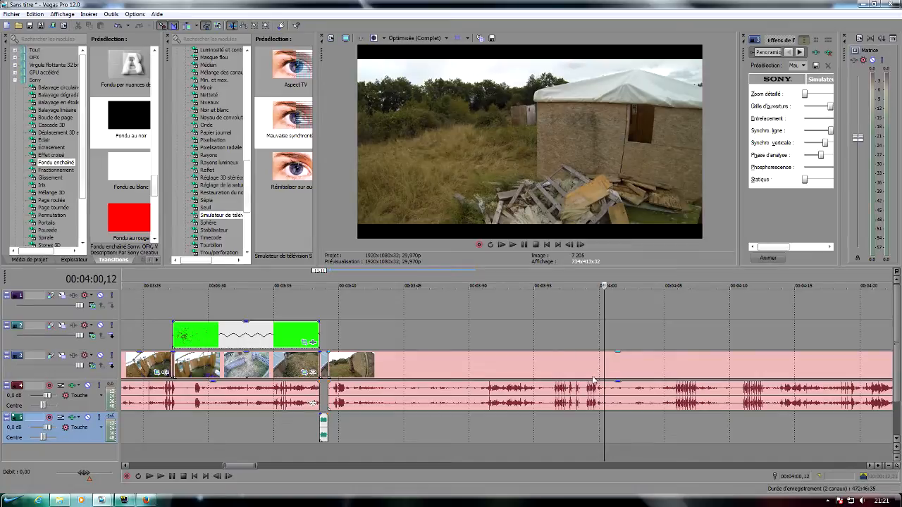
scroll(595, 346, "up", 3)
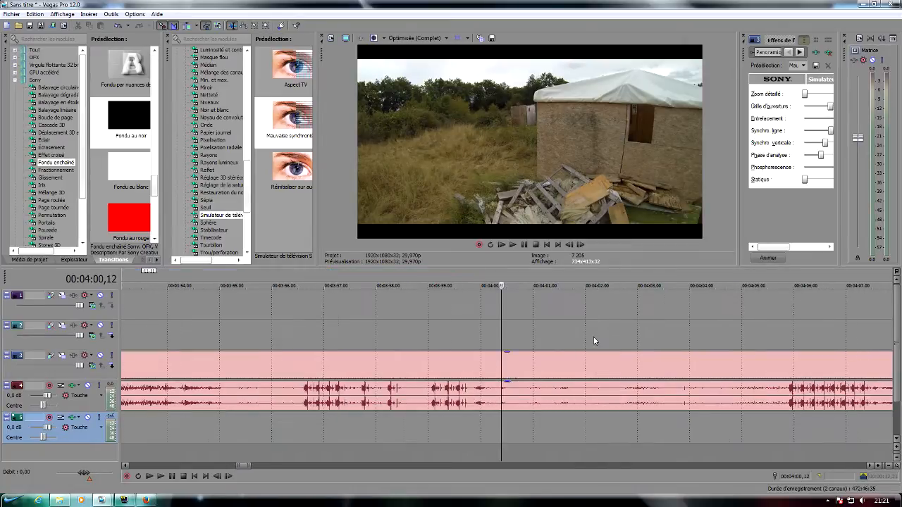
left_click(482, 349)
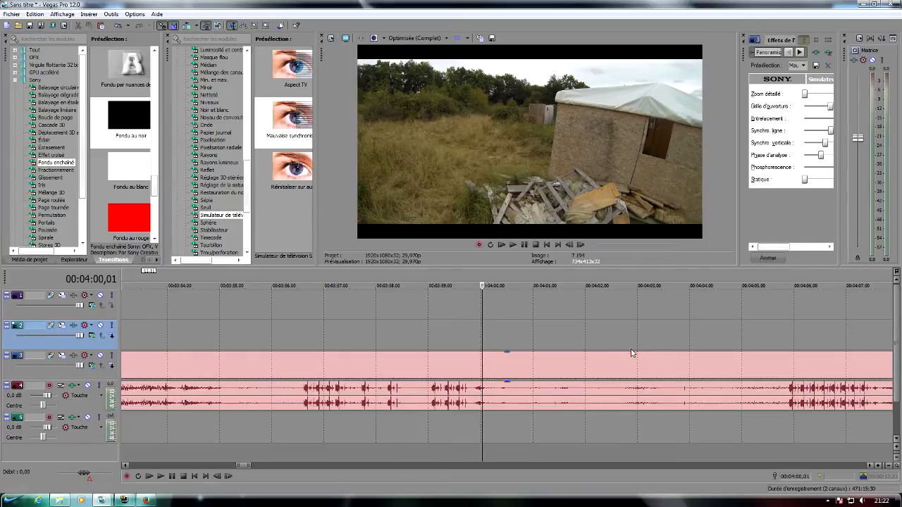
right_click(483, 337)
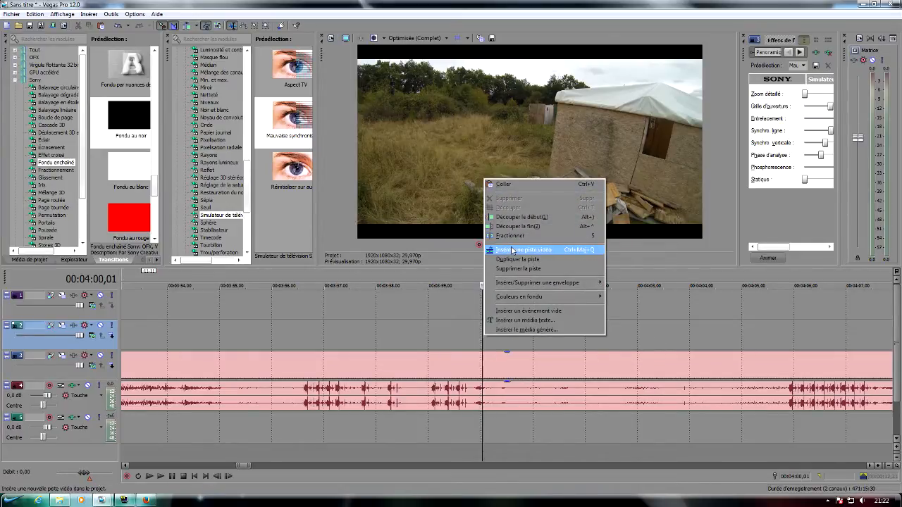
left_click(505, 322)
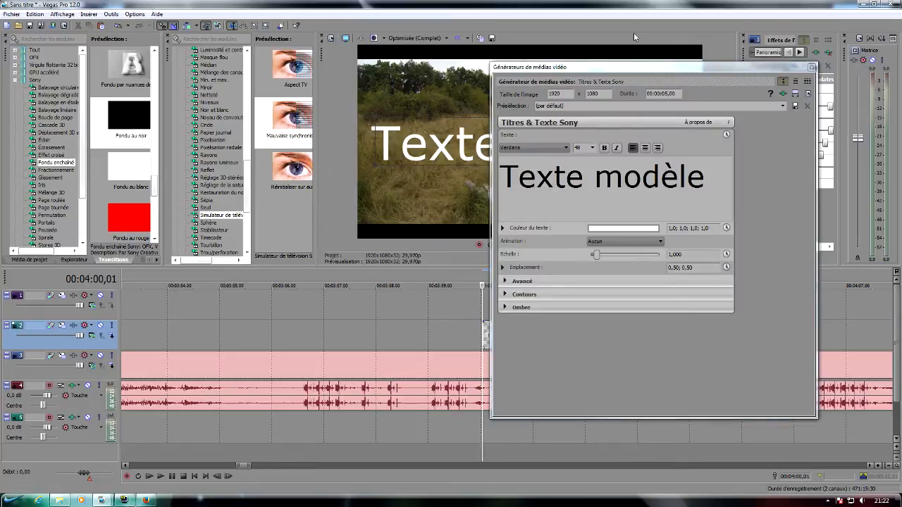
Move the text generator window clear of the preview and replace the sample text with HIT
left_click_drag(627, 71, 252, 113)
key("ctrl+a")
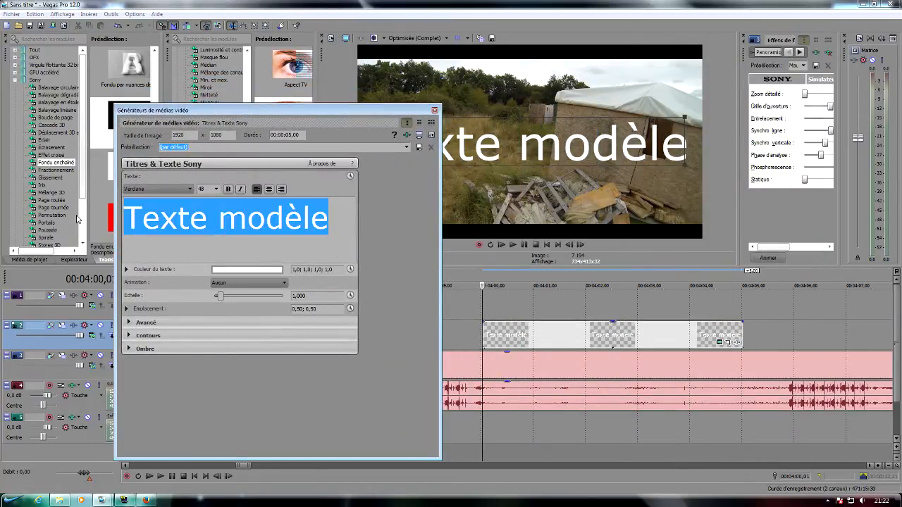
type("HIT")
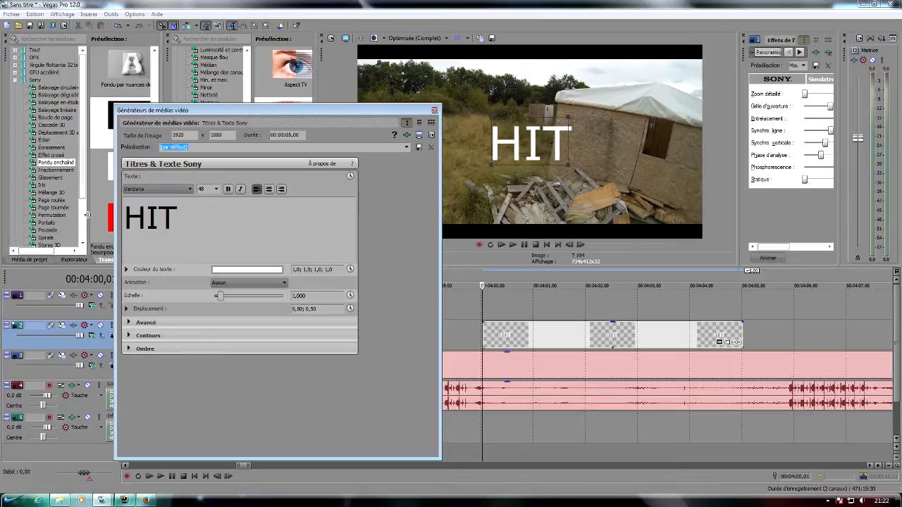
Browse the fonts for the HIT title and set it to Viner Hand ITC
left_click(144, 193)
left_click(144, 191)
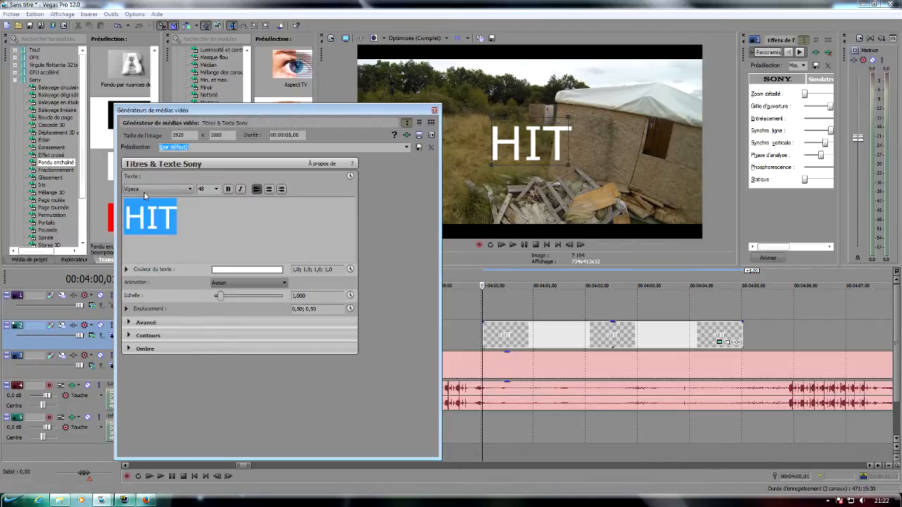
scroll(144, 191, "down", 4)
scroll(143, 196, "down", 3)
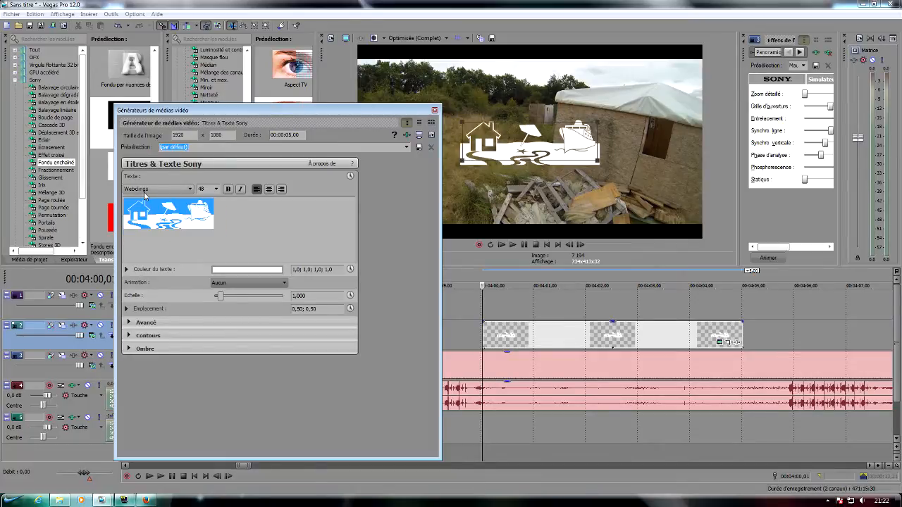
scroll(144, 196, "down", 1)
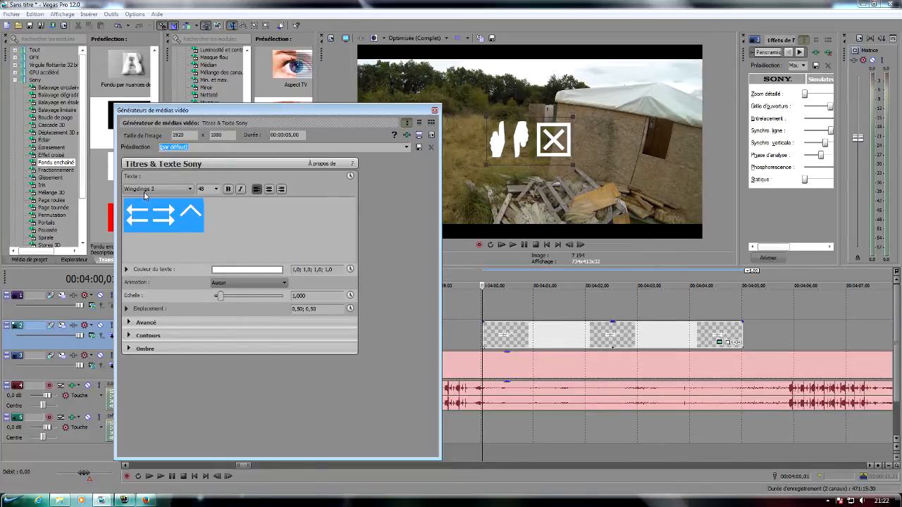
scroll(144, 196, "up", 5)
scroll(144, 195, "up", 2)
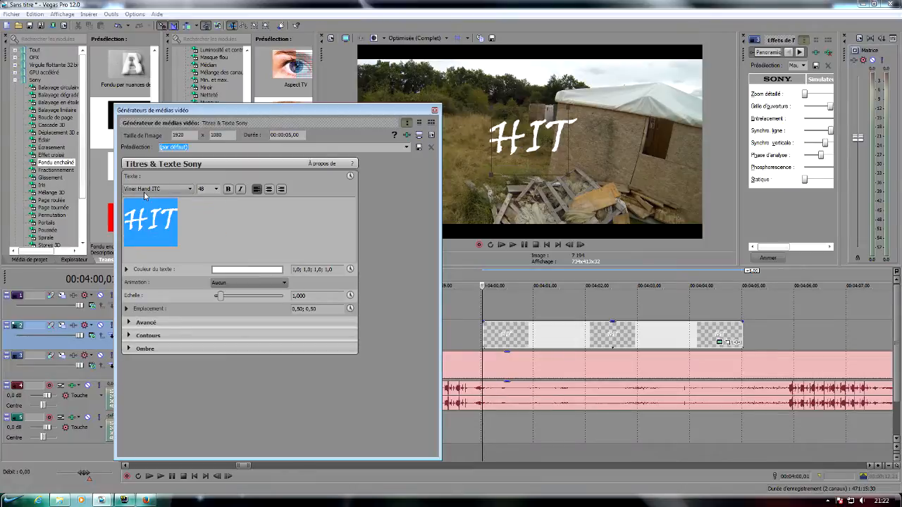
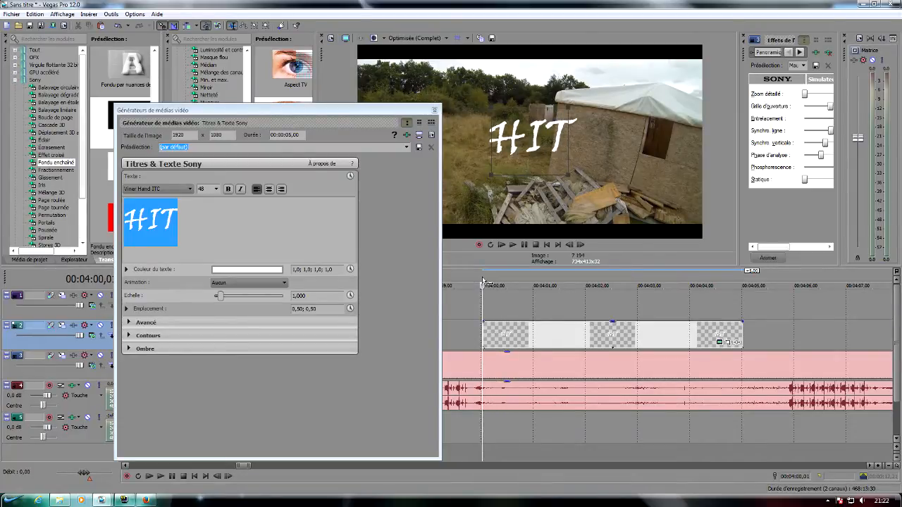
Loop playback over the whole HIT title and try the text animations Chute et division, De près and Défiler vers la gauche
left_click_drag(483, 282, 737, 283)
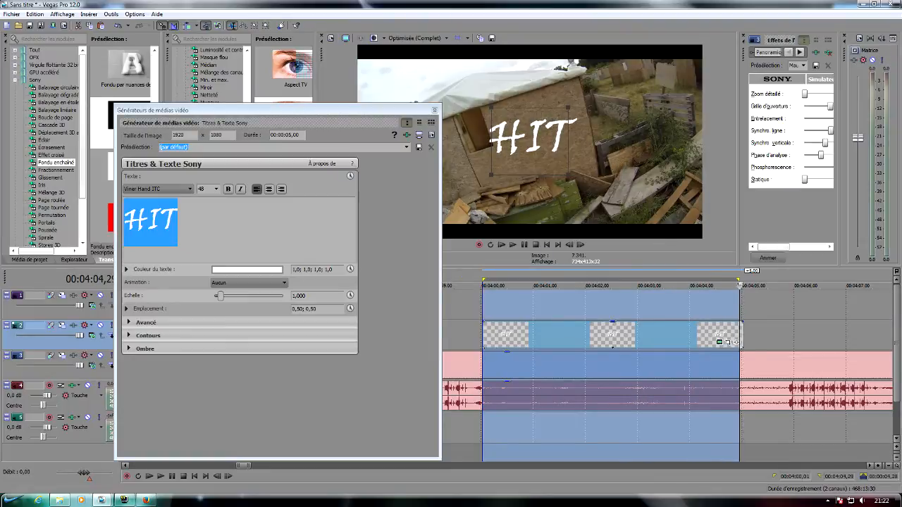
left_click(512, 245)
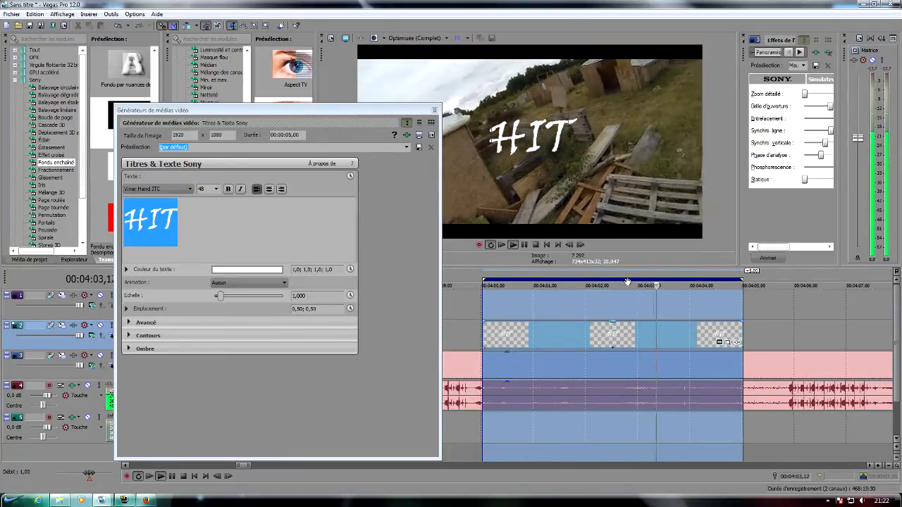
left_click(224, 283)
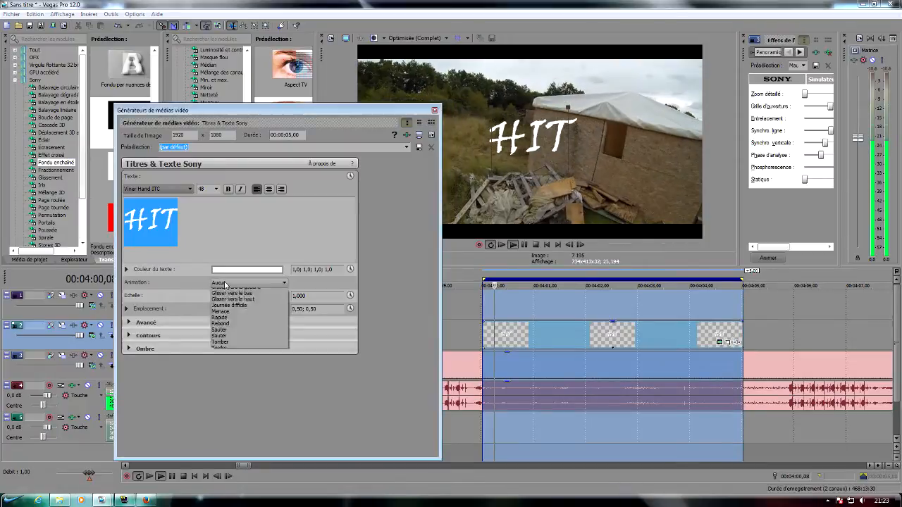
left_click(229, 297)
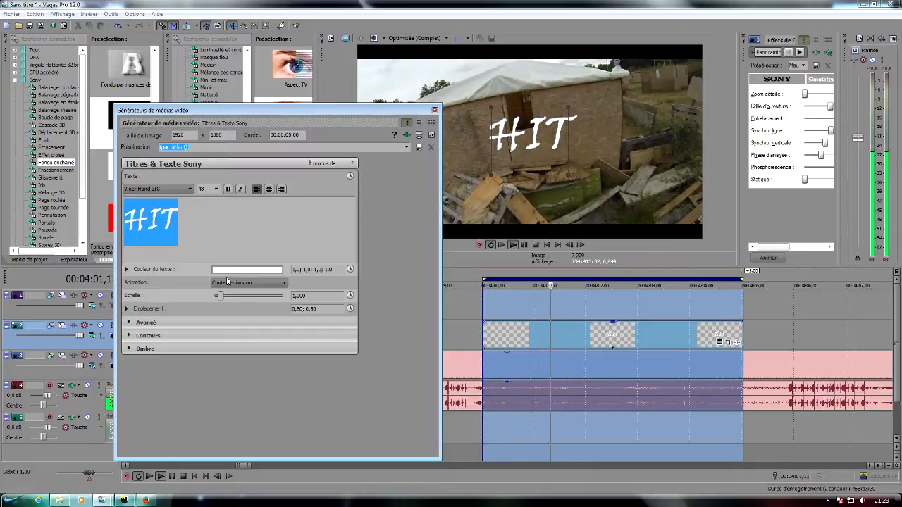
scroll(226, 279, "down", 1)
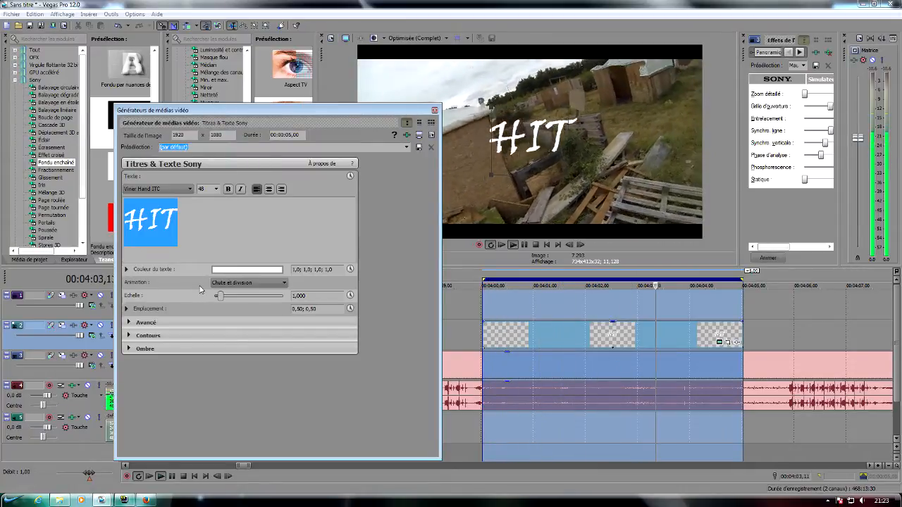
scroll(187, 301, "down", 1)
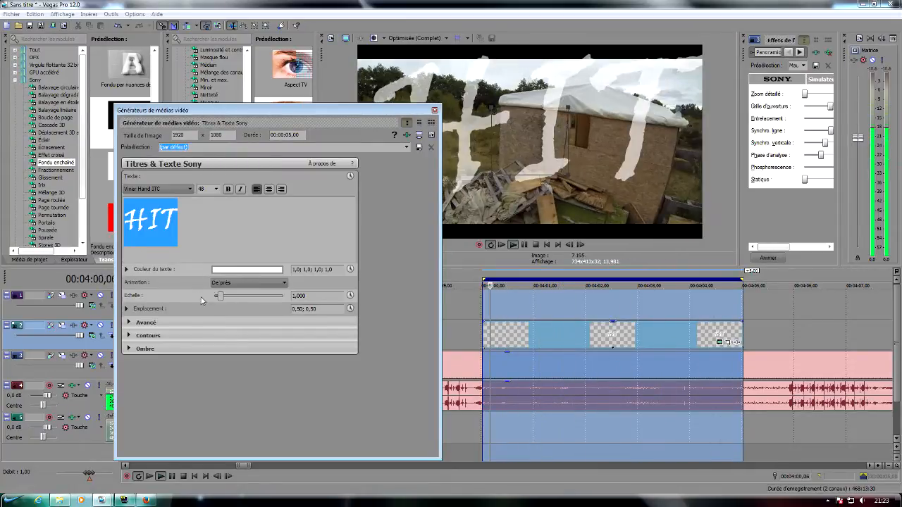
scroll(232, 284, "down", 2)
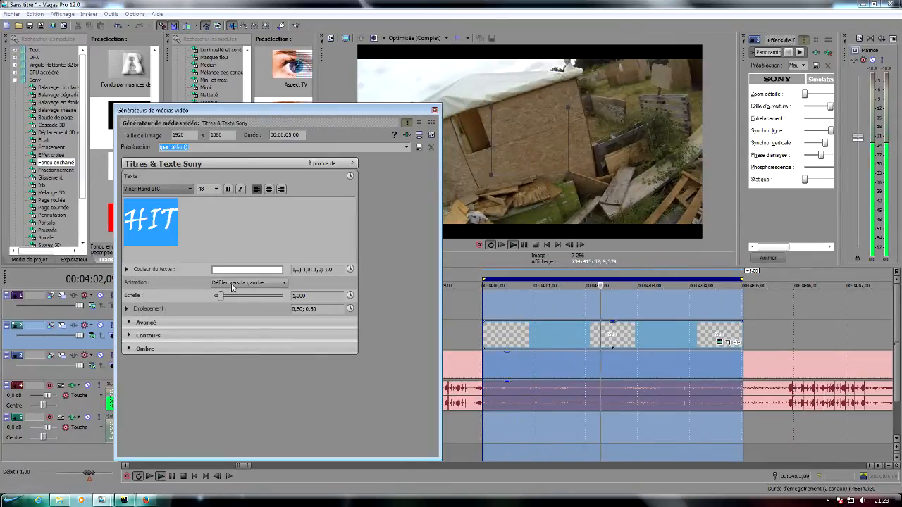
Try the HIT title's animation presets from Diapositive through Glisser vers le haut and close the media generator
scroll(308, 292, "down", 1)
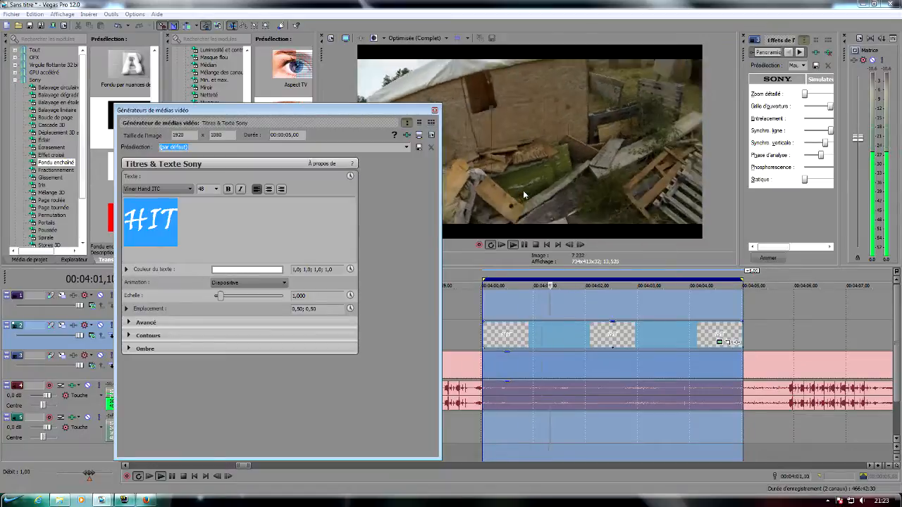
scroll(523, 190, "down", 1)
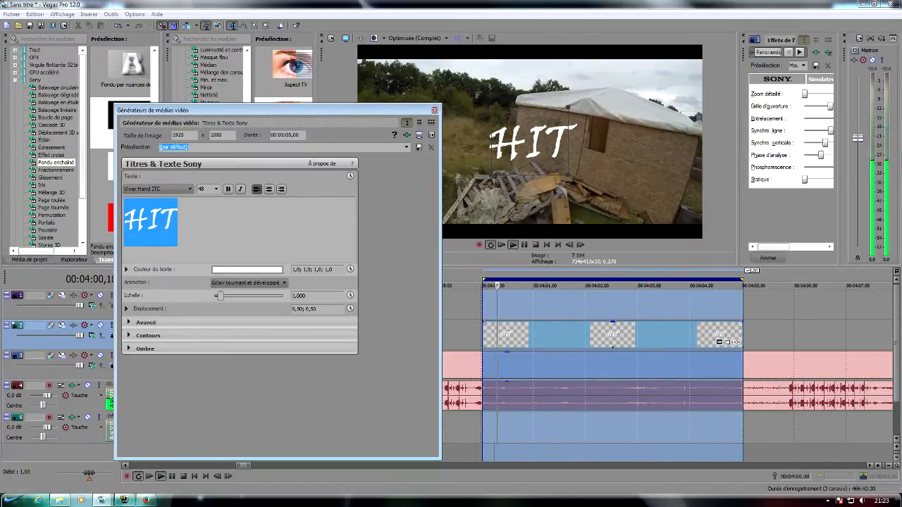
key("Down")
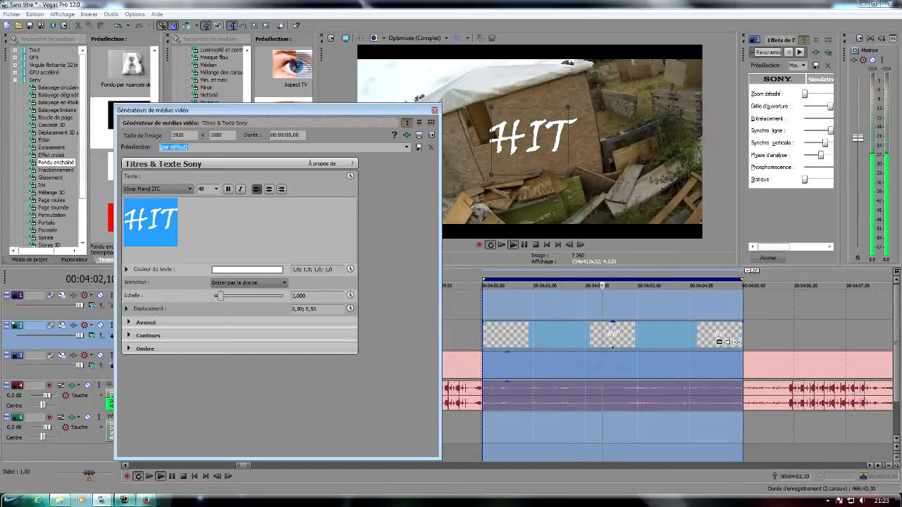
key("Down")
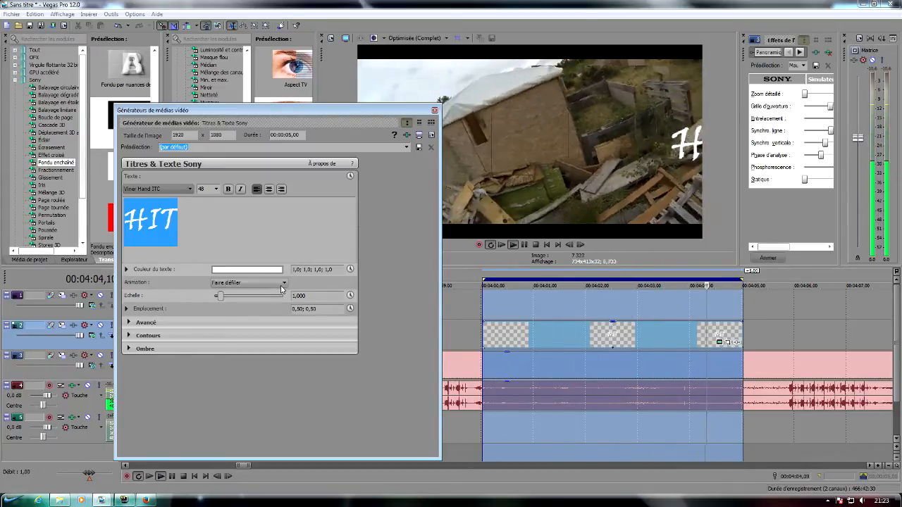
key("Down")
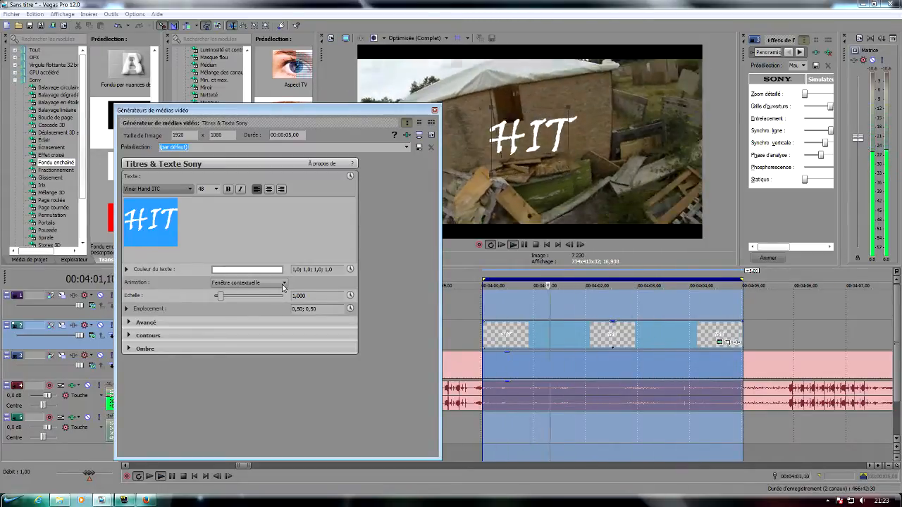
key("Down")
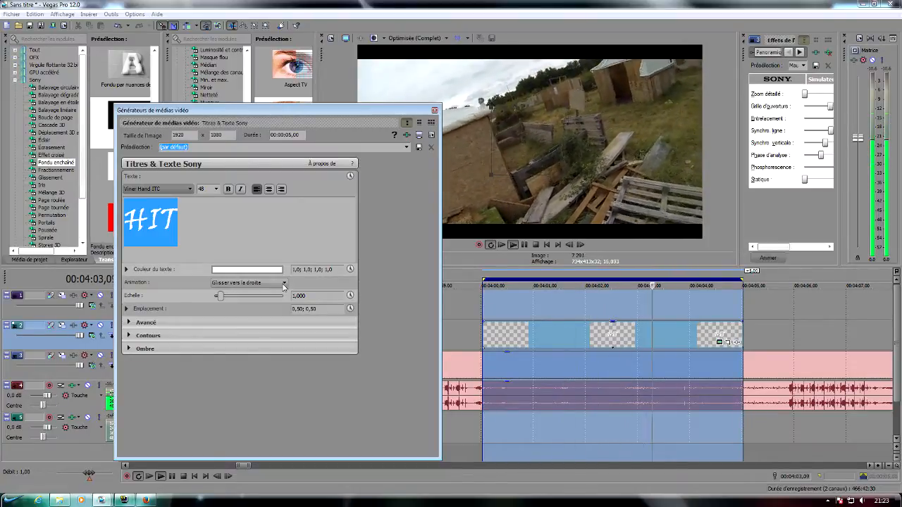
key("Down")
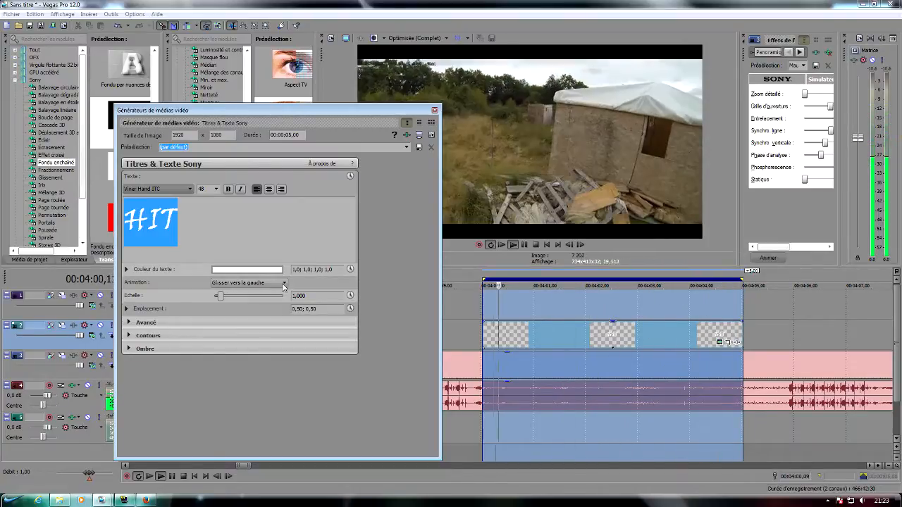
key("Down")
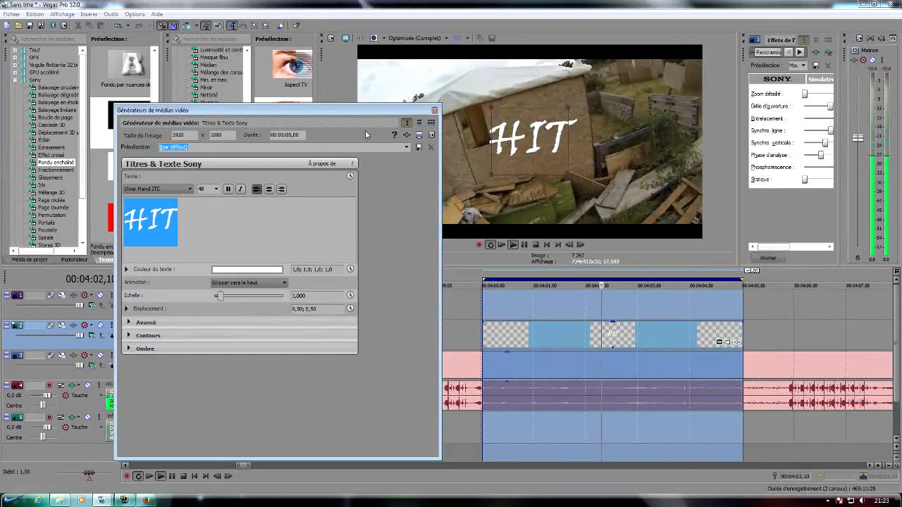
left_click(435, 110)
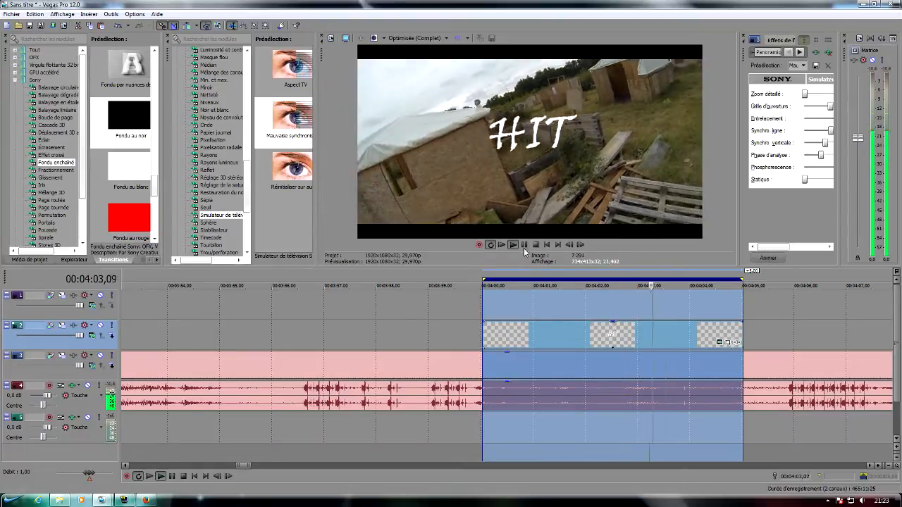
Stop the playback and delete the HIT title event from track 2
left_click(525, 245)
left_click(545, 340)
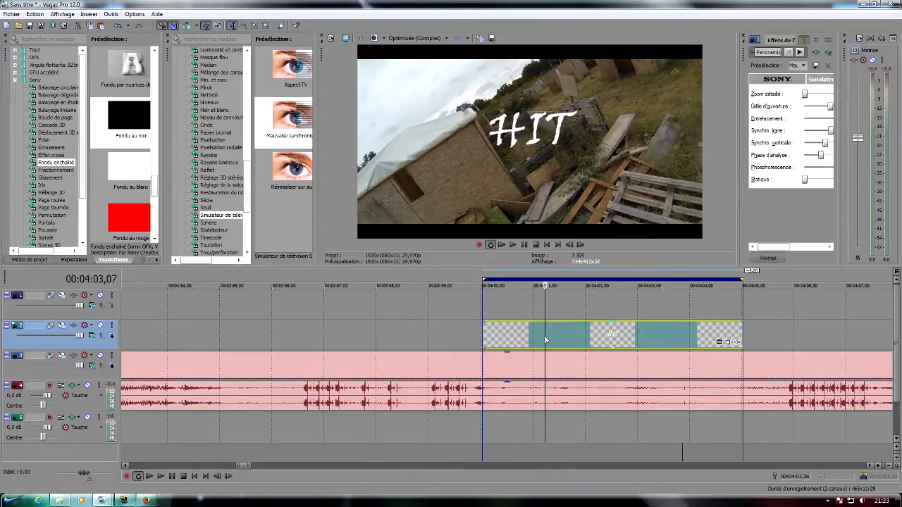
key("Delete")
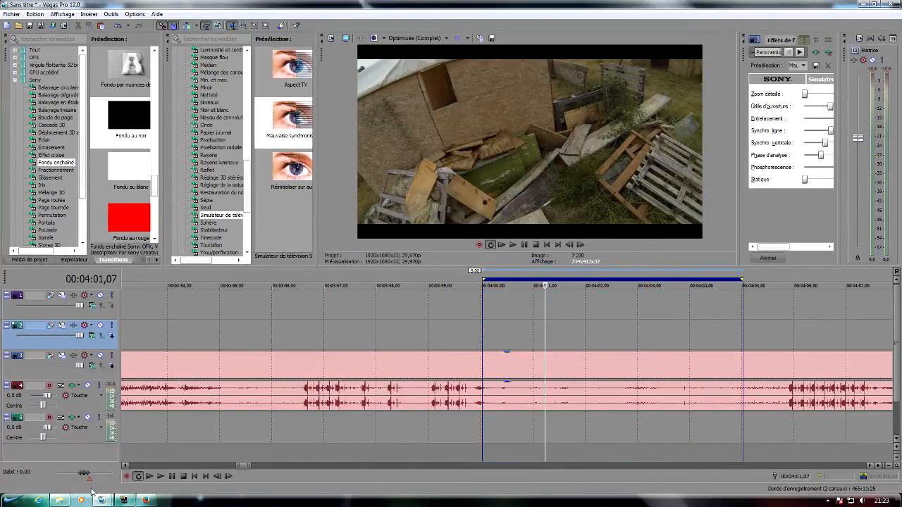
Switch to the Partie 141 v2_25_08_13.veg project and copy the title event near 00:04:40 on track 2
mouse_move(102, 501)
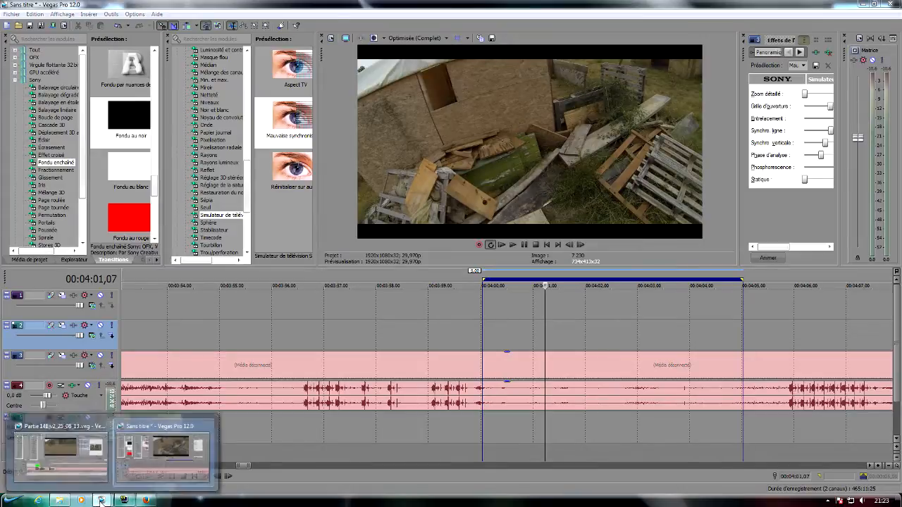
left_click(60, 436)
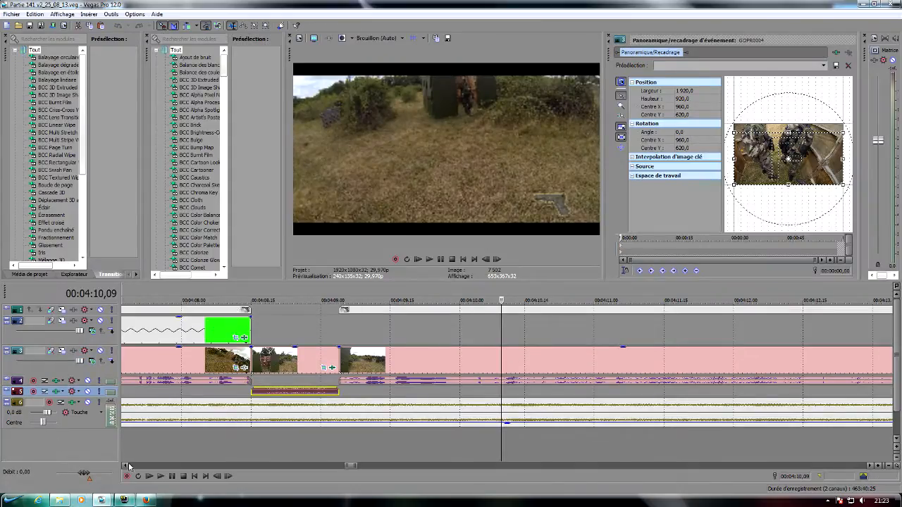
scroll(183, 428, "down", 7)
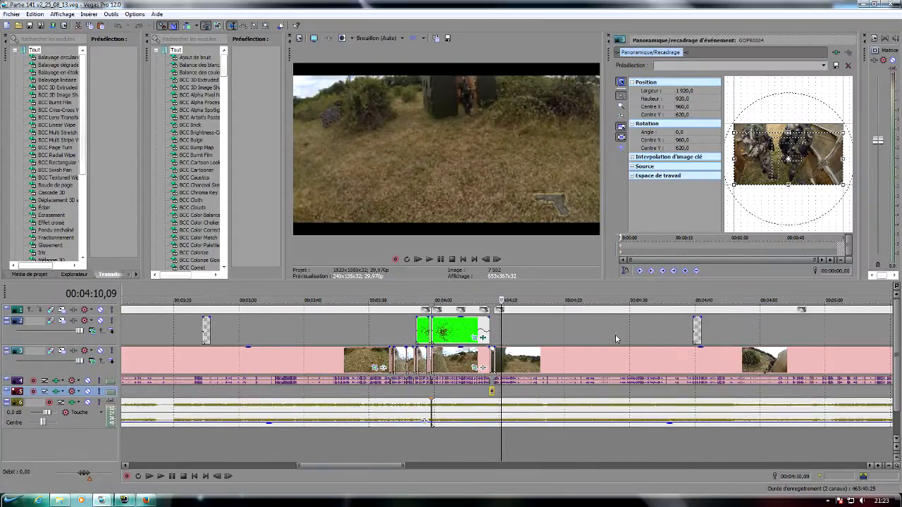
right_click(697, 329)
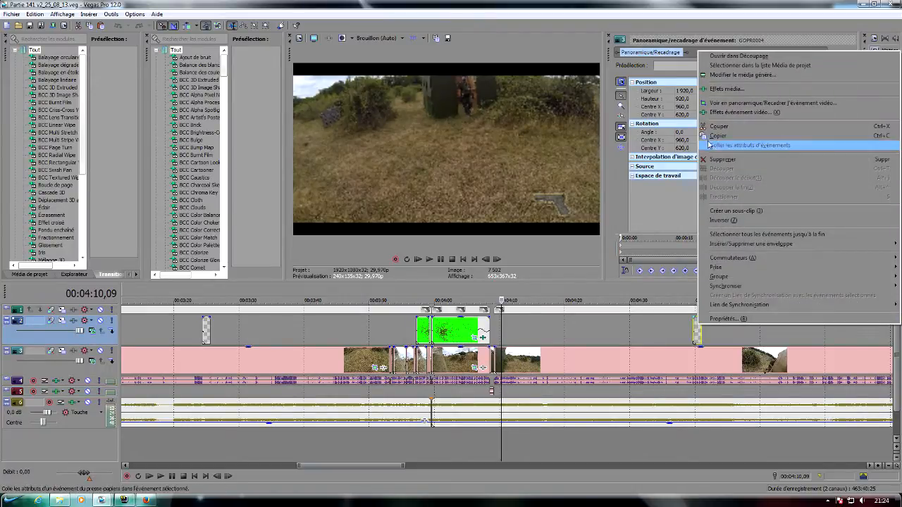
left_click(733, 136)
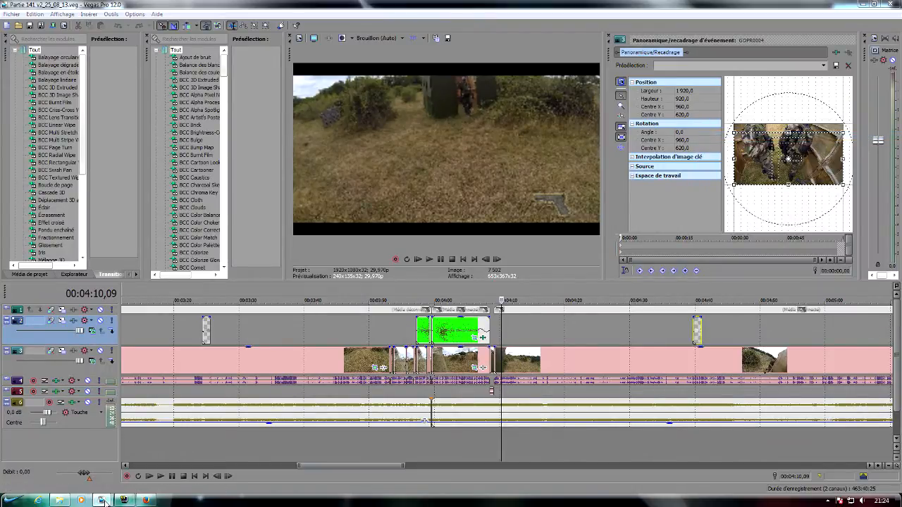
Return to the untitled project, paste the copied title onto track 2 at 00:04:00,01 and play it back
mouse_move(103, 500)
left_click(148, 463)
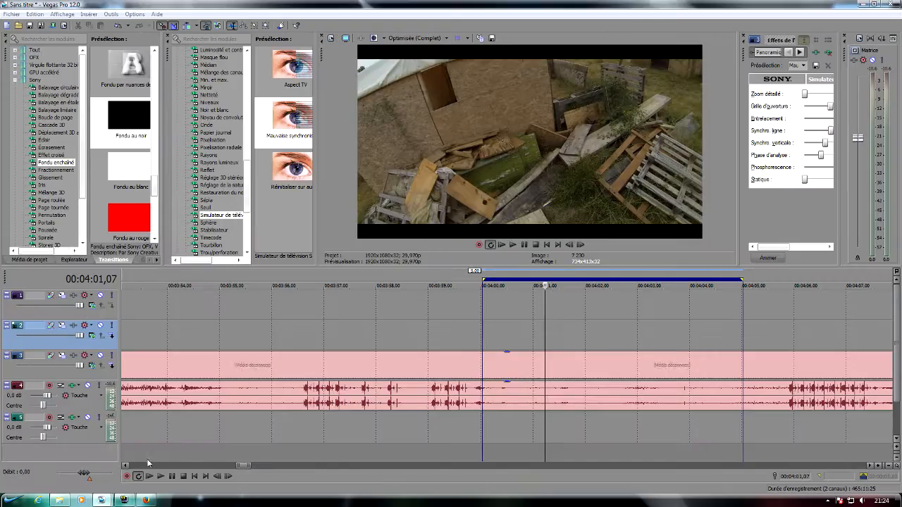
right_click(484, 332)
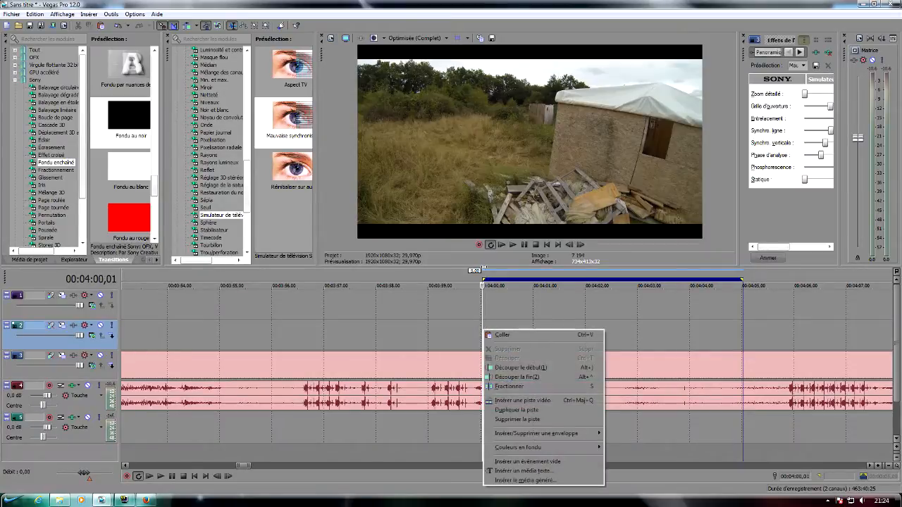
left_click(507, 335)
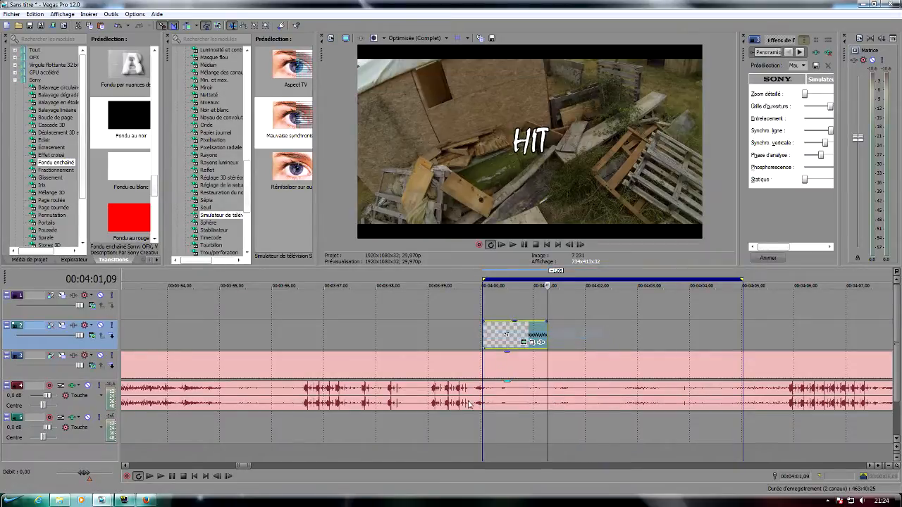
left_click(440, 330)
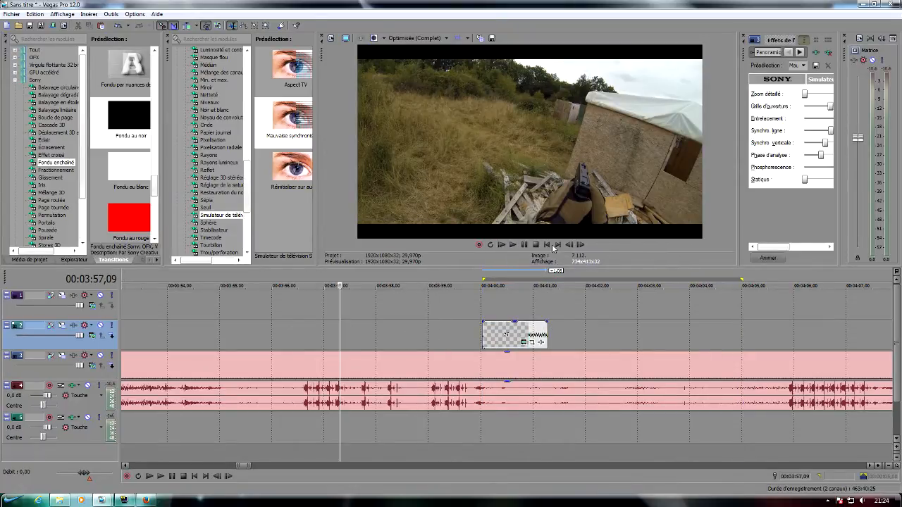
left_click(524, 245)
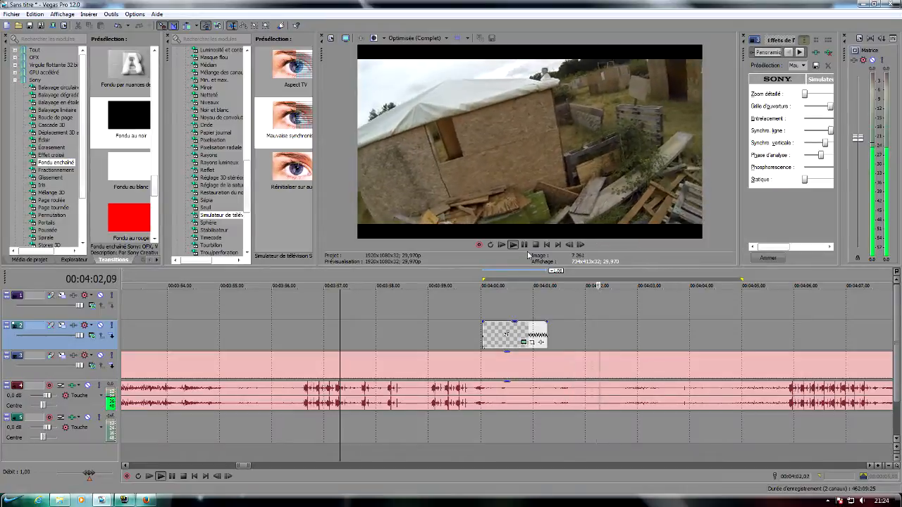
Copy the HIT title event on track 2 and paste the duplicate on the same track at 00:04:07,11
scroll(533, 304, "down", 2)
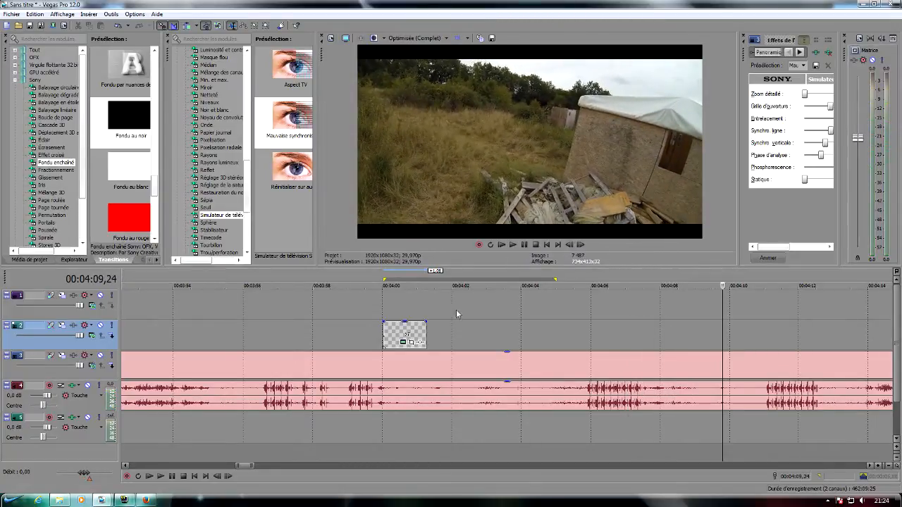
right_click(410, 337)
left_click(440, 144)
left_click(636, 337)
right_click(638, 337)
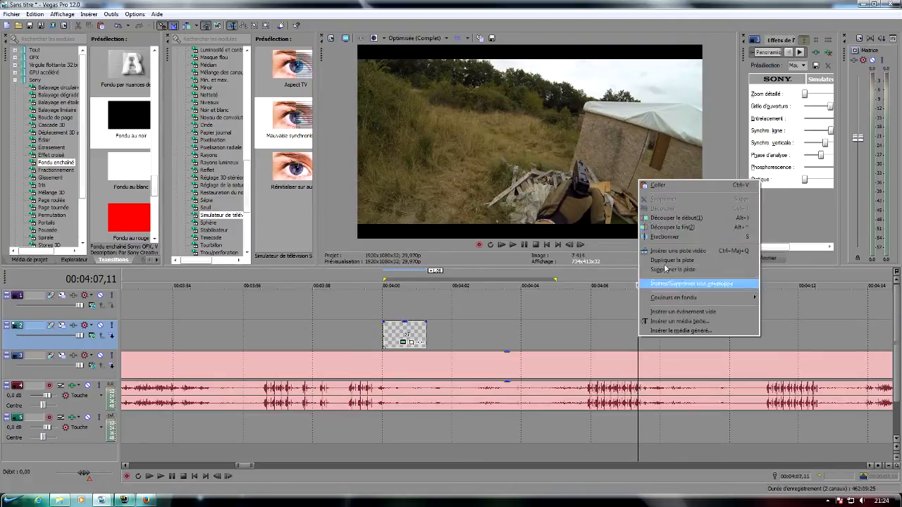
left_click(655, 185)
left_click(515, 209)
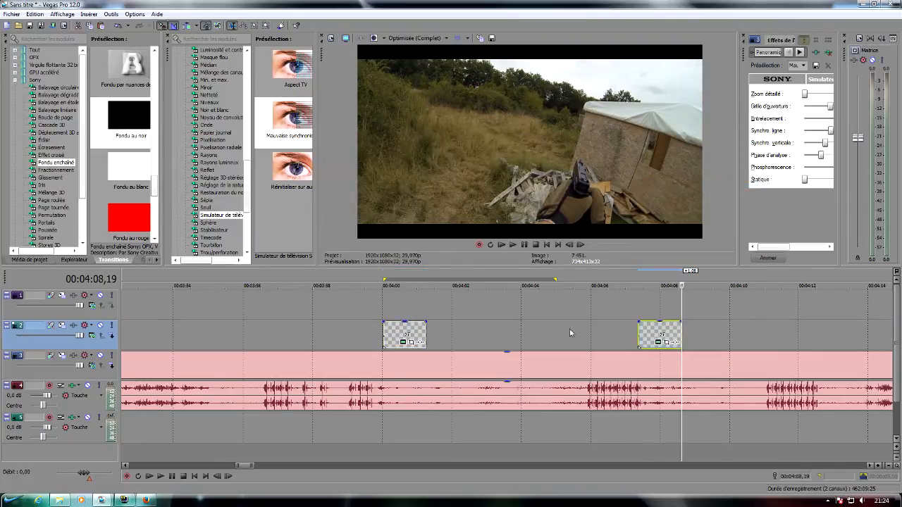
Play on to the next hit and split the track 3 video at 00:04:19,11 and 00:04:19,14
left_click(514, 245)
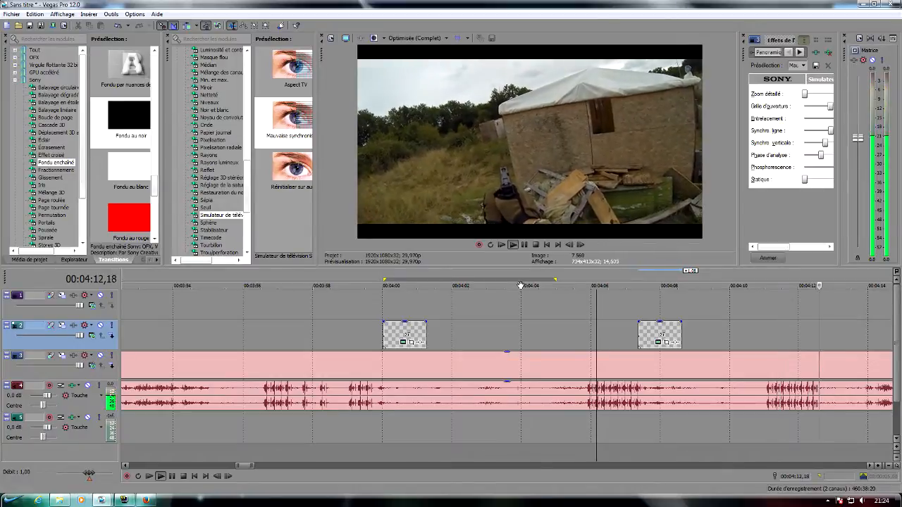
scroll(537, 319, "down", 3)
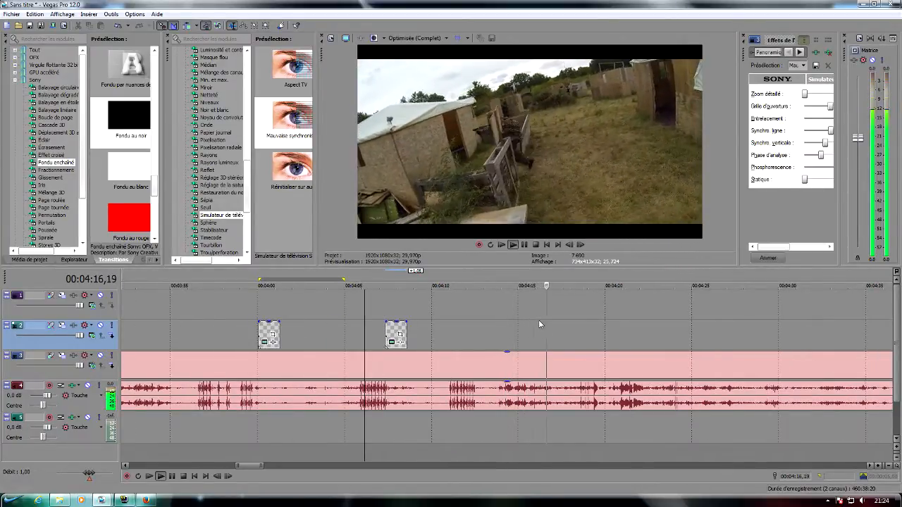
left_click(523, 245)
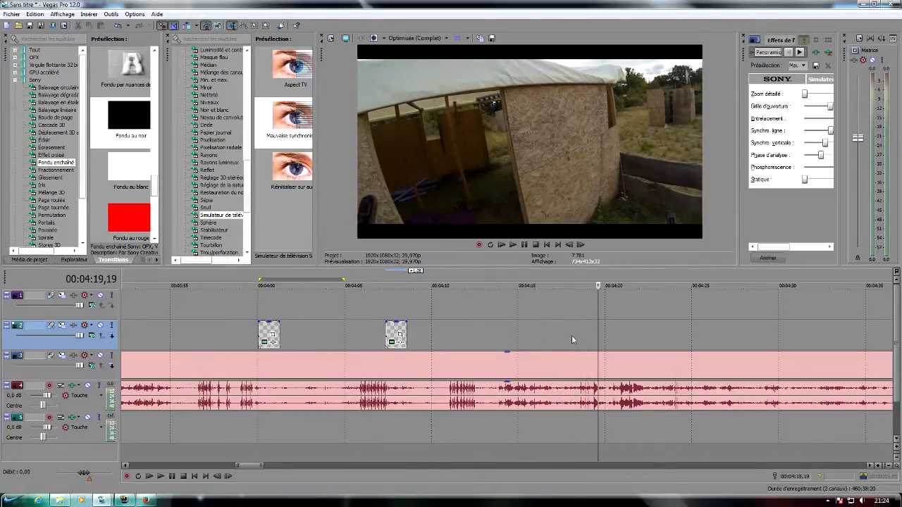
left_click(595, 371)
scroll(594, 369, "up", 3)
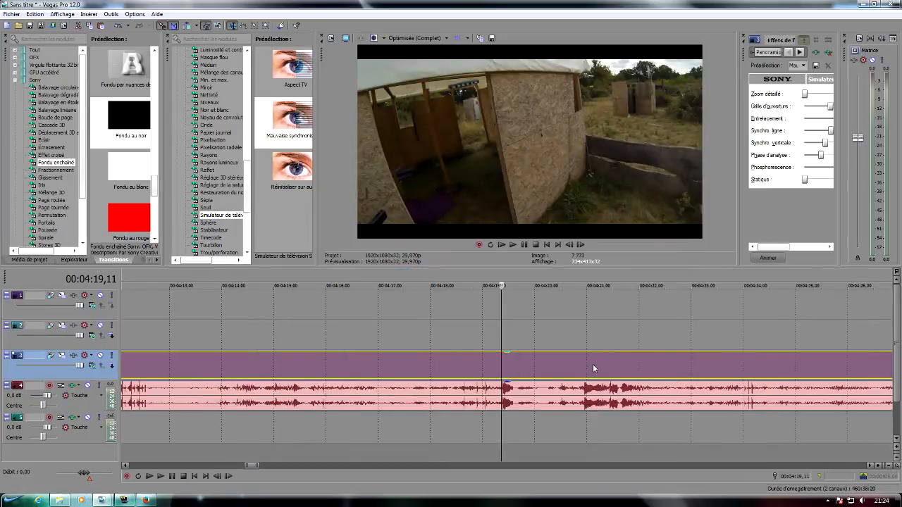
scroll(517, 373, "up", 2)
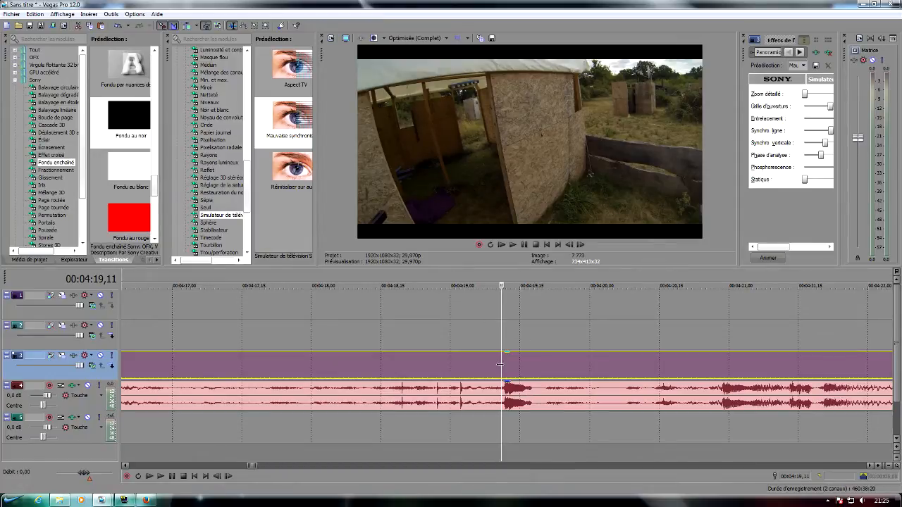
key("s")
key("space")
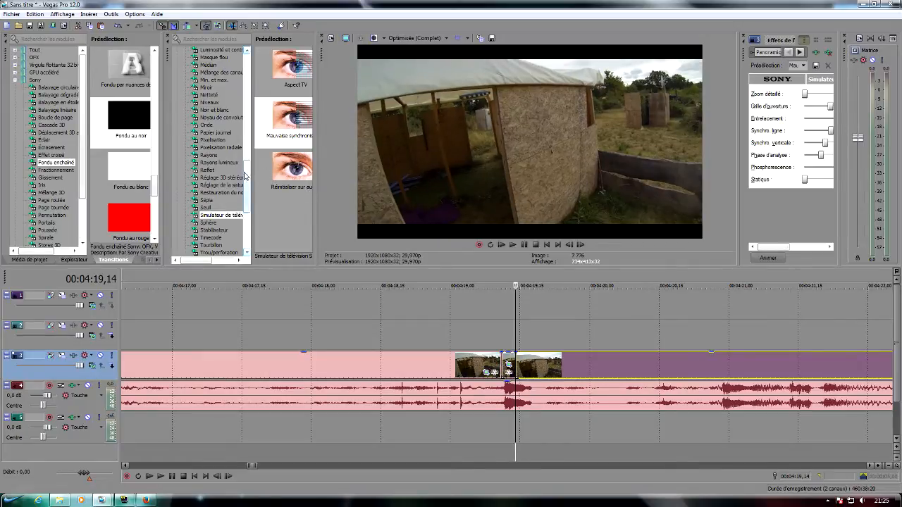
Apply the Rouge preset of the Balance des couleurs effect to the short split clip on track 3
left_click_drag(246, 176, 261, 54)
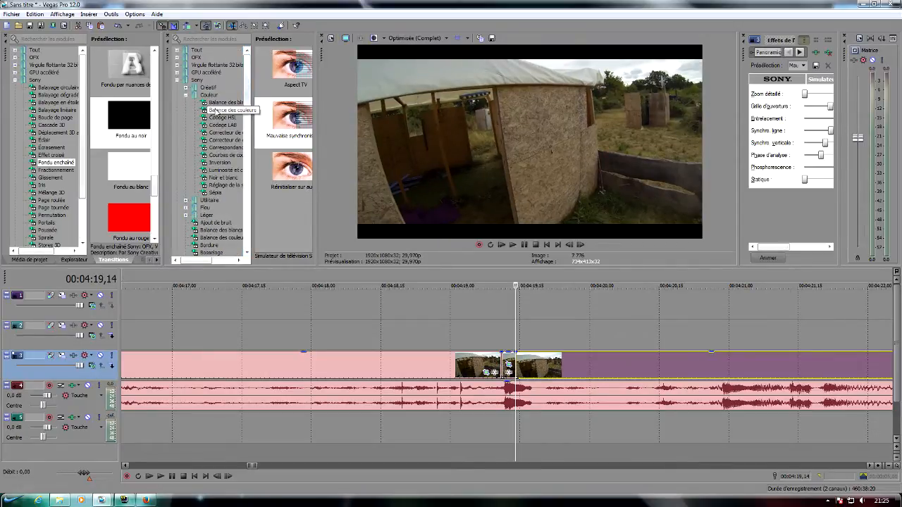
left_click(215, 111)
scroll(296, 162, "down", 5)
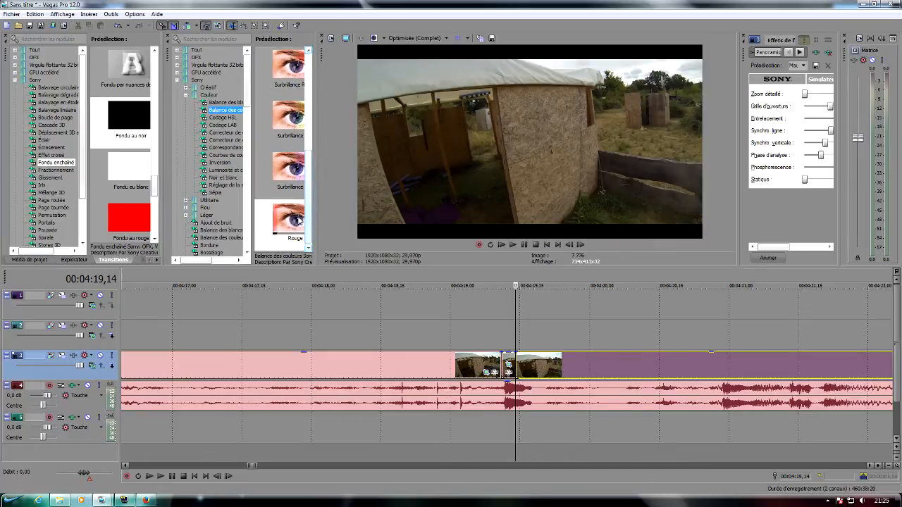
left_click_drag(508, 362, 508, 362)
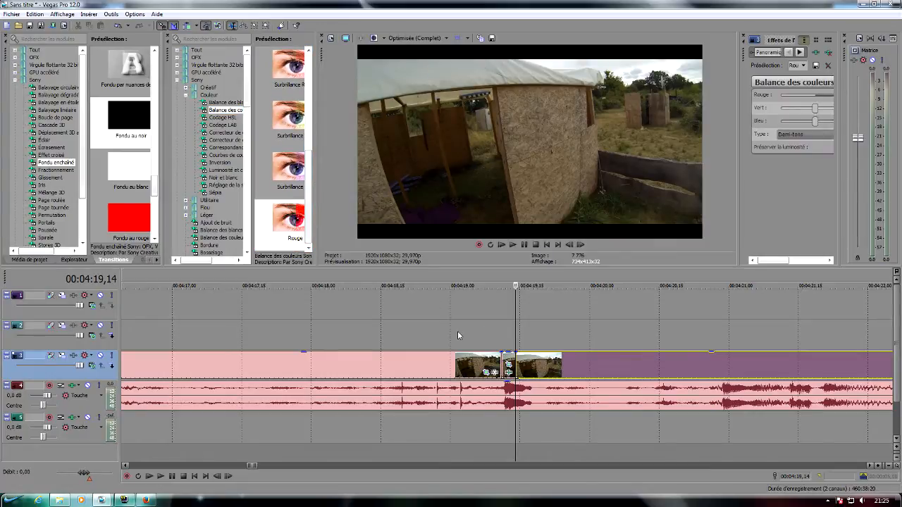
Copy the green-screen blood splatter event on track 2 and paste it on the same track at 00:04:19,11
left_click(504, 339)
scroll(488, 327, "down", 5)
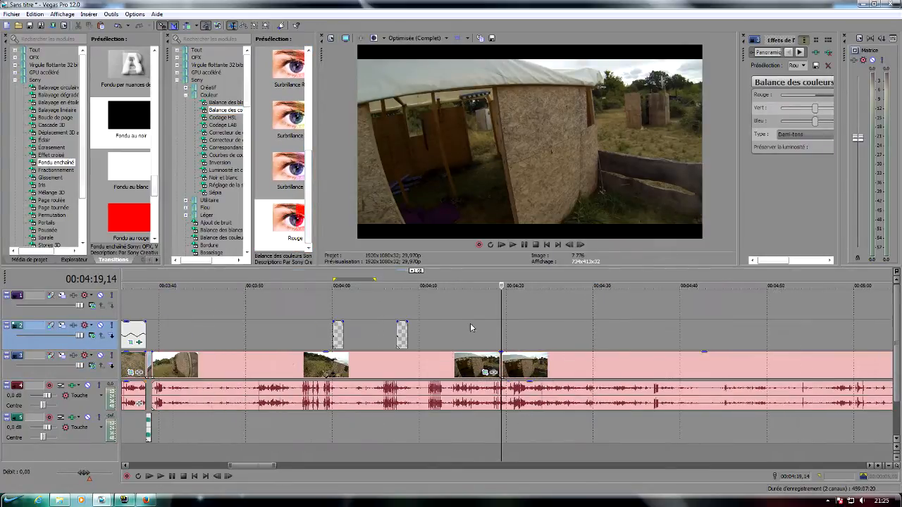
scroll(195, 333, "down", 3)
right_click(284, 336)
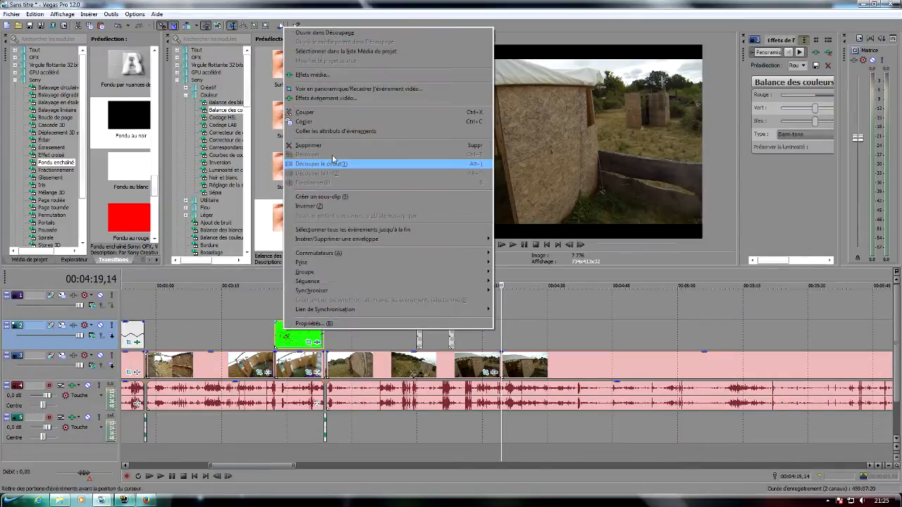
left_click(321, 122)
scroll(477, 320, "up", 8)
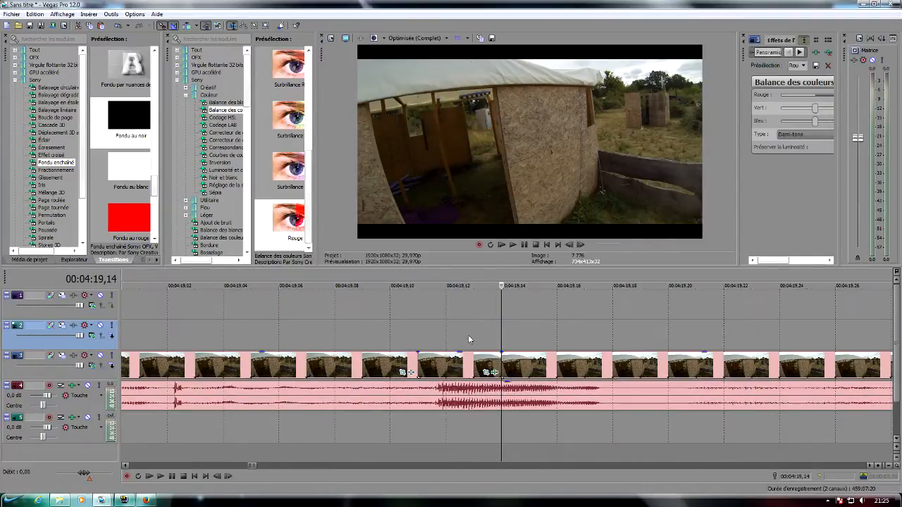
scroll(451, 338, "down", 2)
left_click(475, 337)
right_click(476, 335)
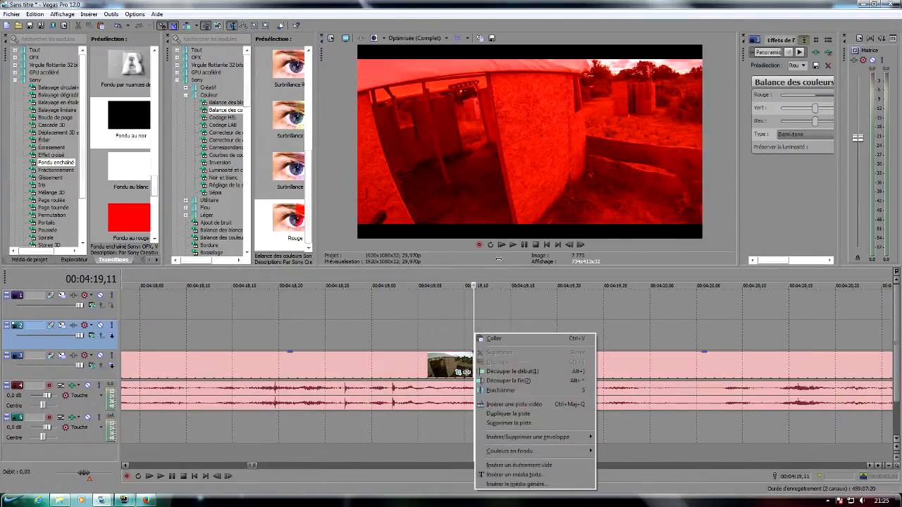
left_click(503, 337)
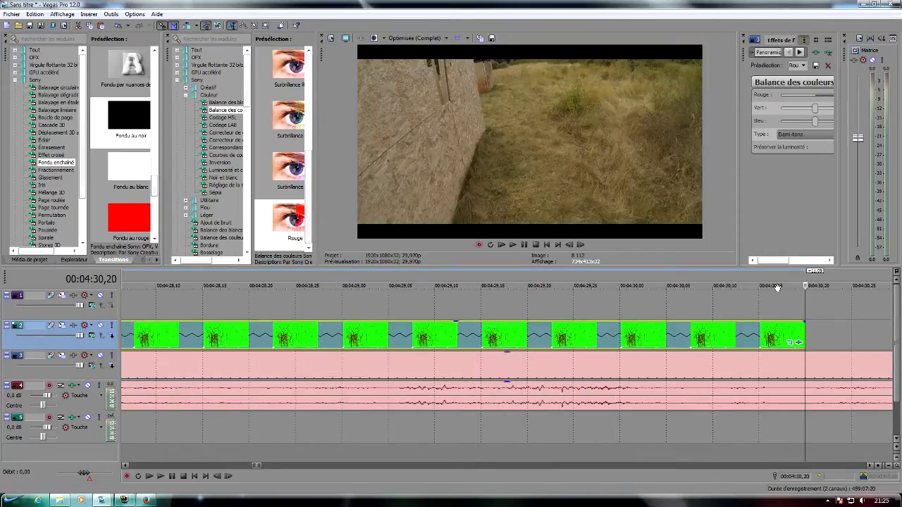
Split the track 3 footage at 00:04:30,20 and paste a copy of the short track 5 sound event there
left_click(805, 305)
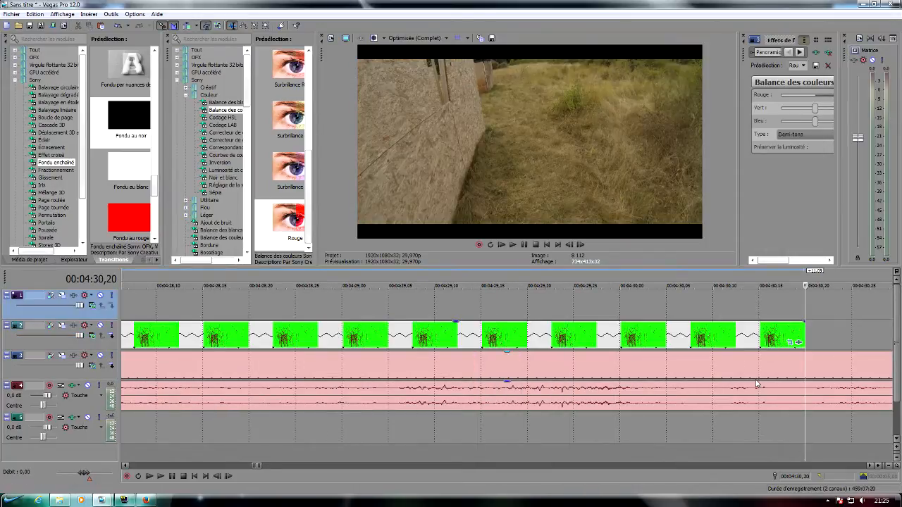
scroll(731, 387, "down", 6)
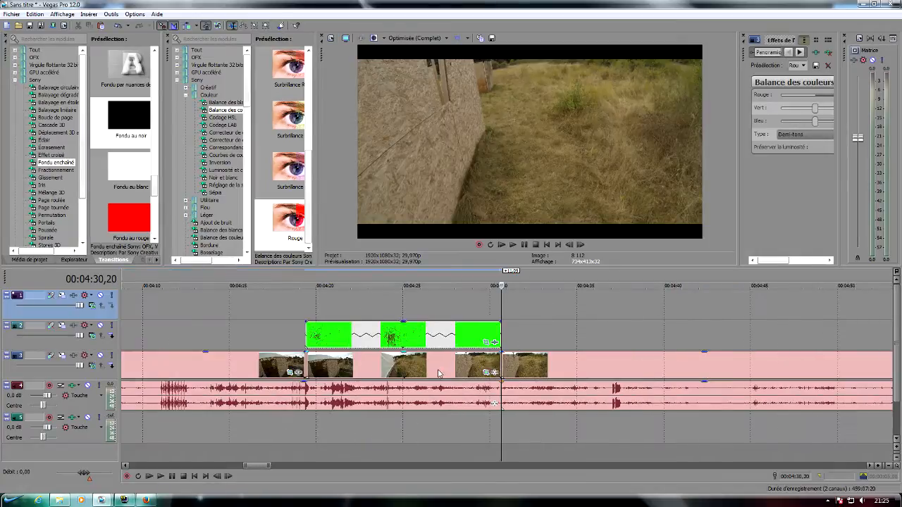
scroll(386, 384, "down", 1)
right_click(278, 431)
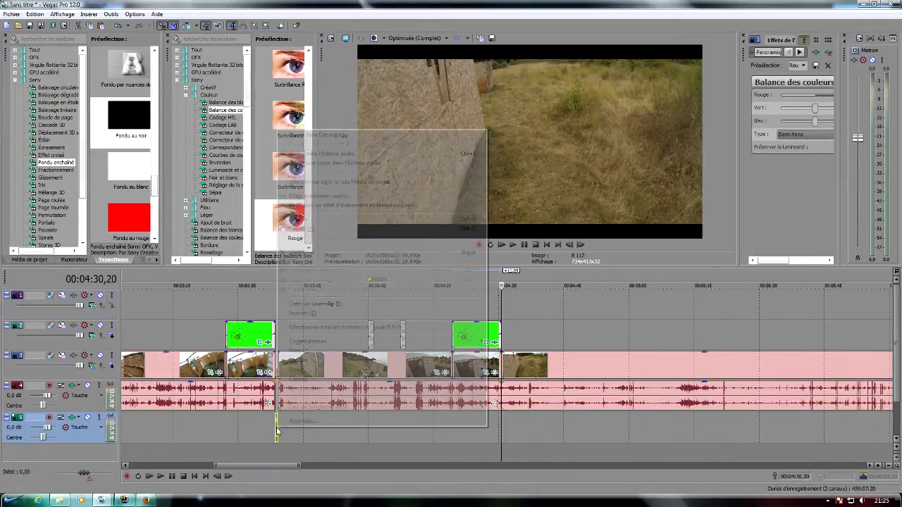
left_click(332, 228)
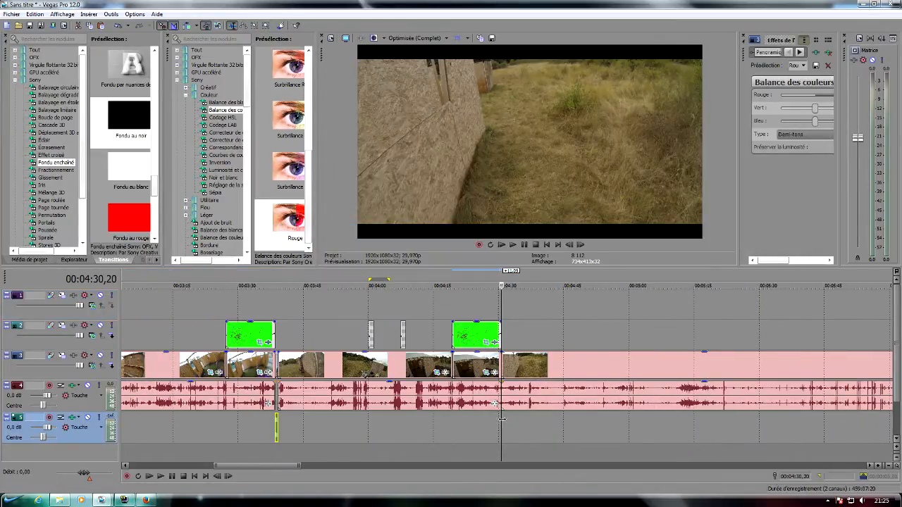
scroll(503, 425, "up", 5)
right_click(502, 425)
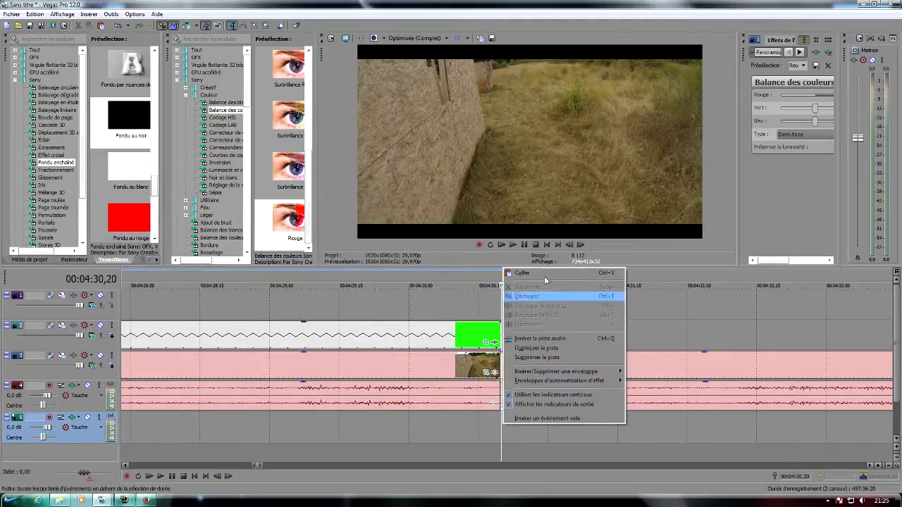
left_click(546, 291)
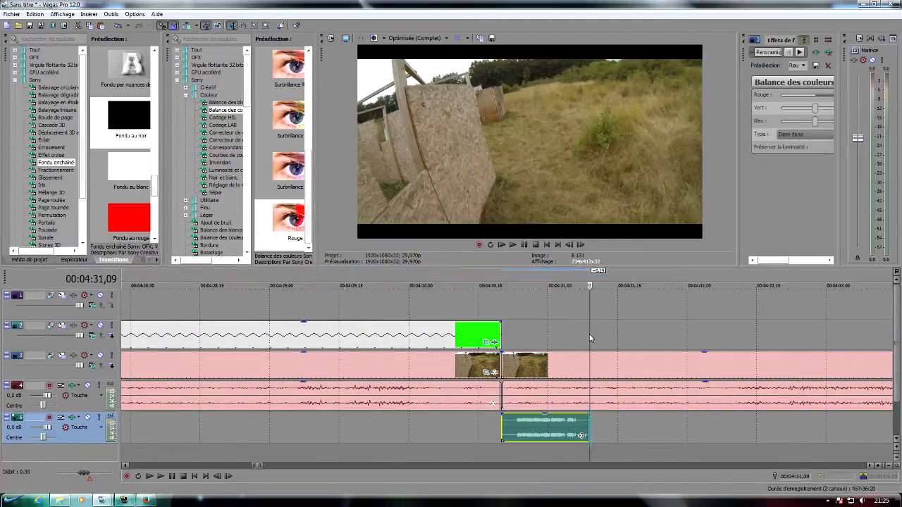
Split the footage at 00:04:31,09 and delete the track 4 audio above the pasted sound event
left_click(590, 339)
left_click(553, 402)
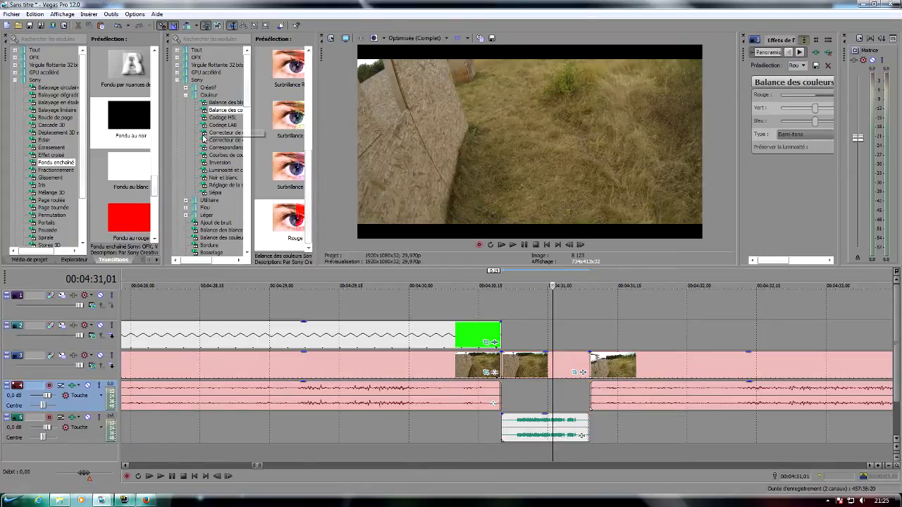
Apply the Mauvaise synchronisation preset of the Simulateur de télévision effect to the short track 3 clip after 00:04:30,20
left_click_drag(253, 107, 251, 218)
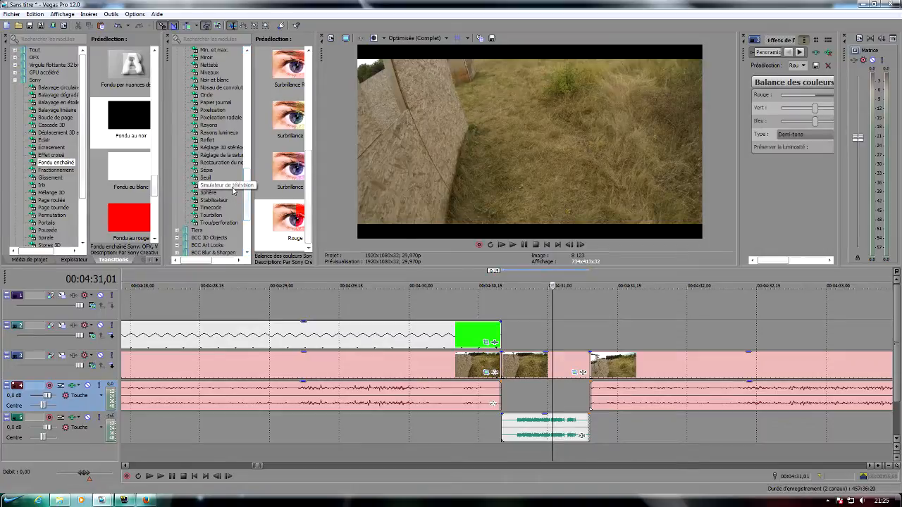
left_click(233, 186)
left_click_drag(558, 360, 556, 364)
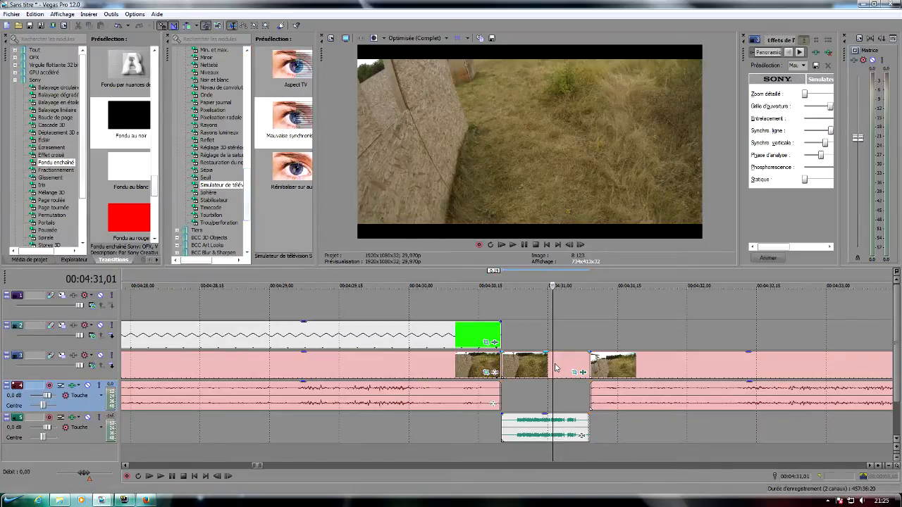
Set the preview quality to Normale (Auto) and play the hit sequence from 00:04:18,00 to 00:04:36,27
left_click(386, 417)
scroll(387, 420, "down", 1)
scroll(387, 420, "down", 2)
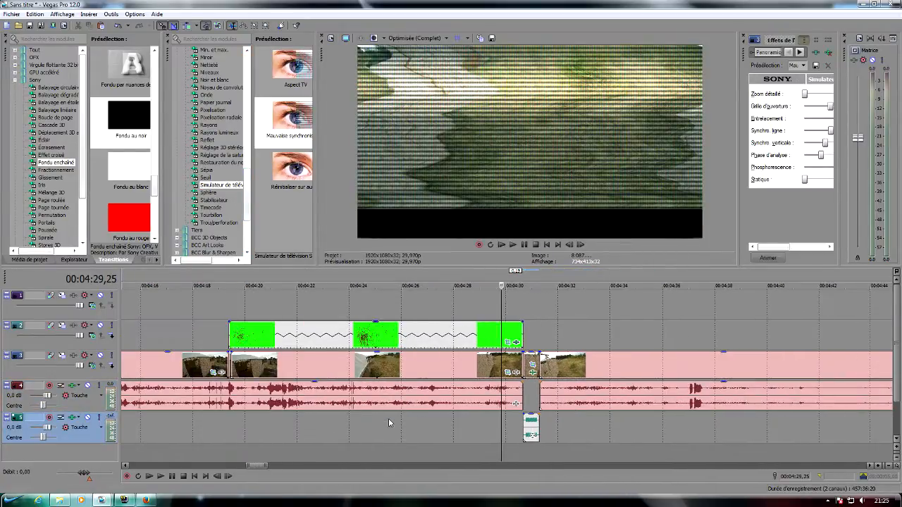
left_click(512, 245)
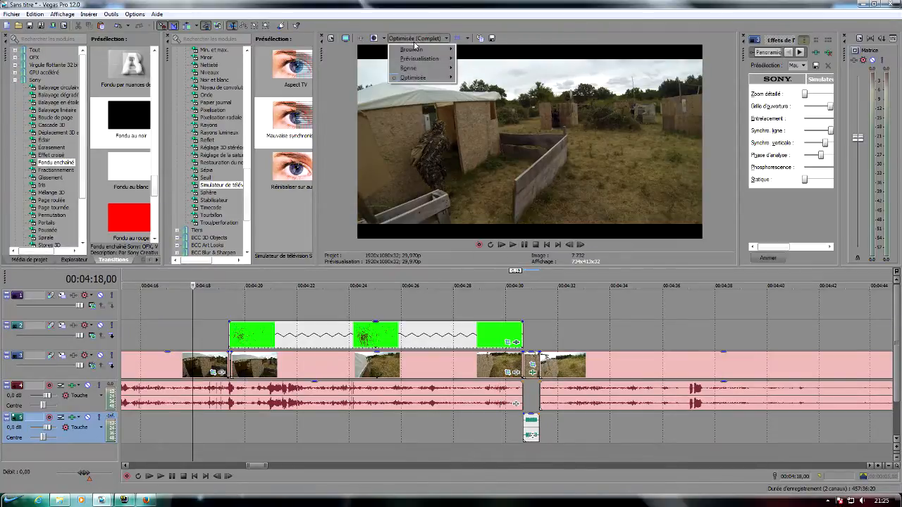
mouse_move(432, 73)
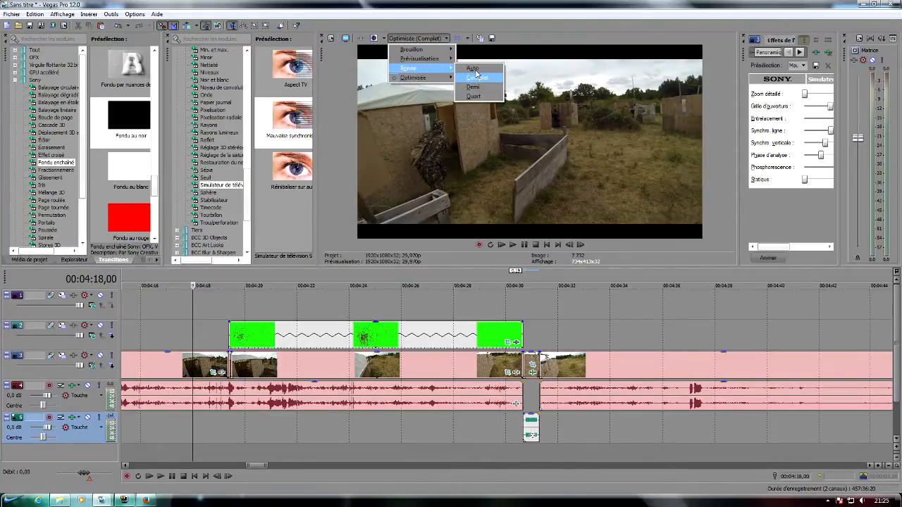
left_click(475, 69)
left_click(512, 245)
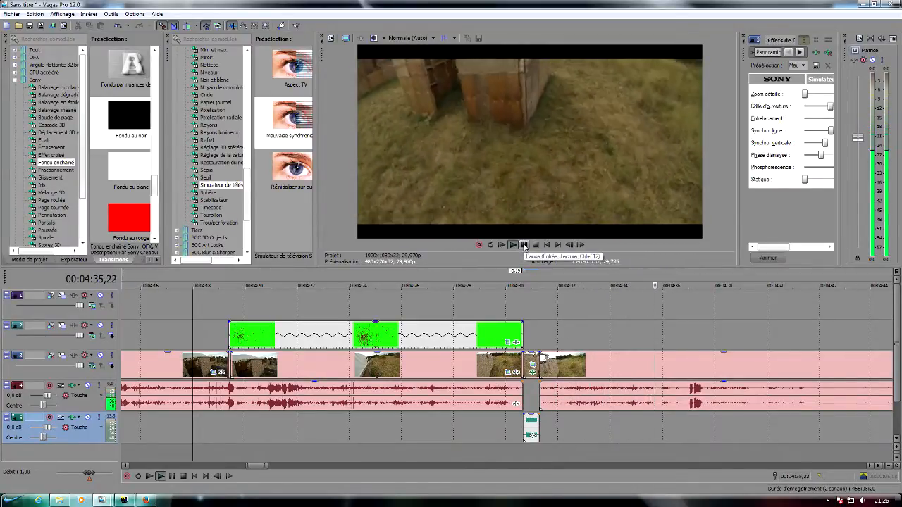
left_click(525, 245)
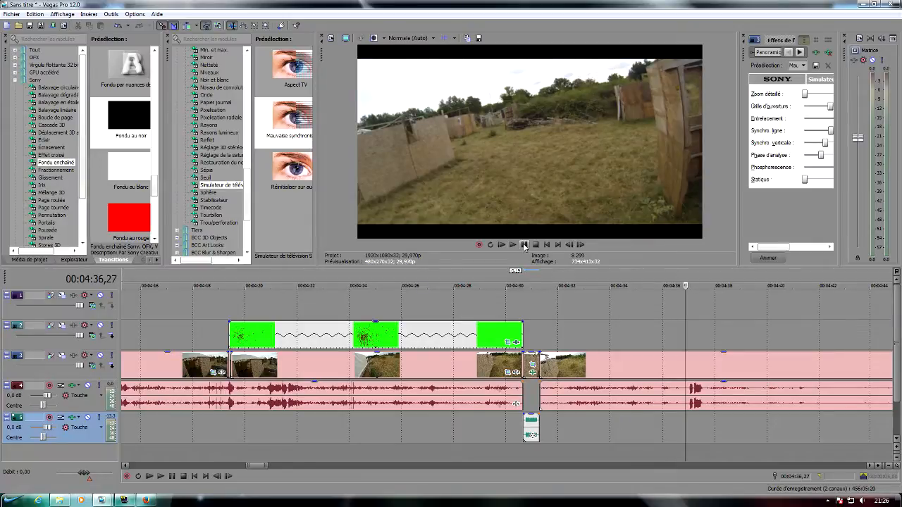
Cut out the video and audio between 00:04:31,09 and 00:04:36,27 and close the gap with the following footage
left_click(630, 363)
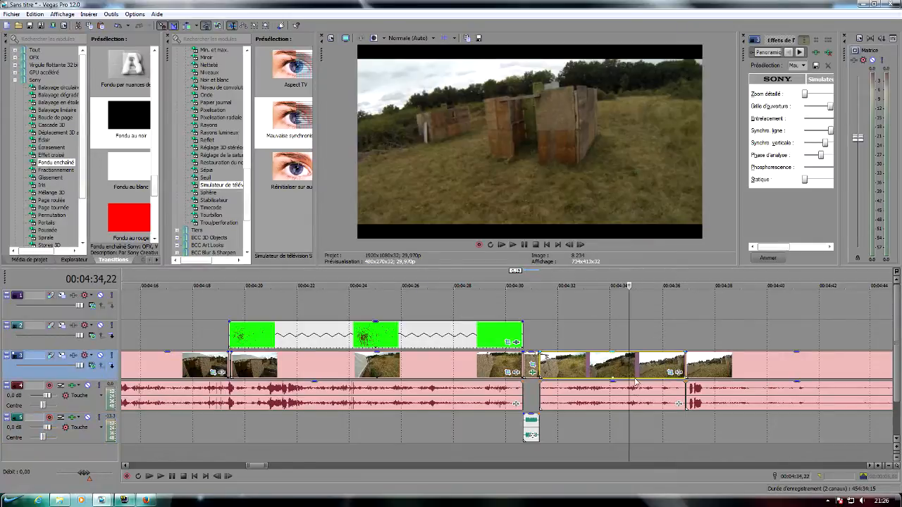
key("Delete")
left_click(586, 399)
left_click_drag(720, 372, 574, 372)
left_click_drag(710, 398, 587, 398)
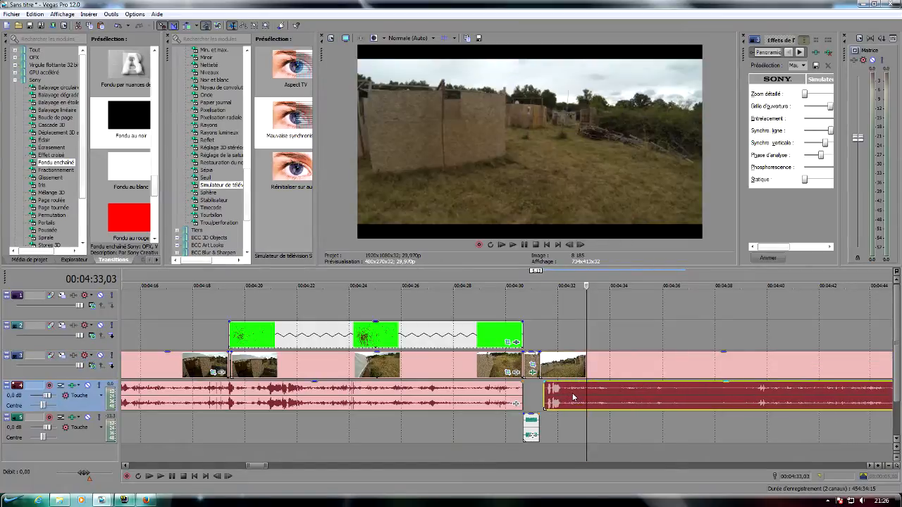
Play back the television effect transition and continue in Brouillon (Auto) preview quality to the next hit at 00:05:58,22
left_click(491, 311)
key("space")
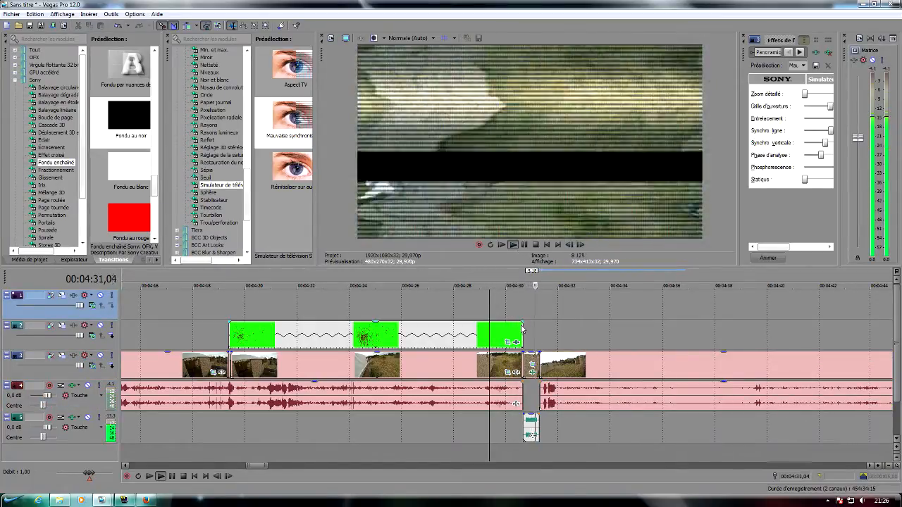
scroll(530, 326, "down", 2)
scroll(532, 326, "down", 2)
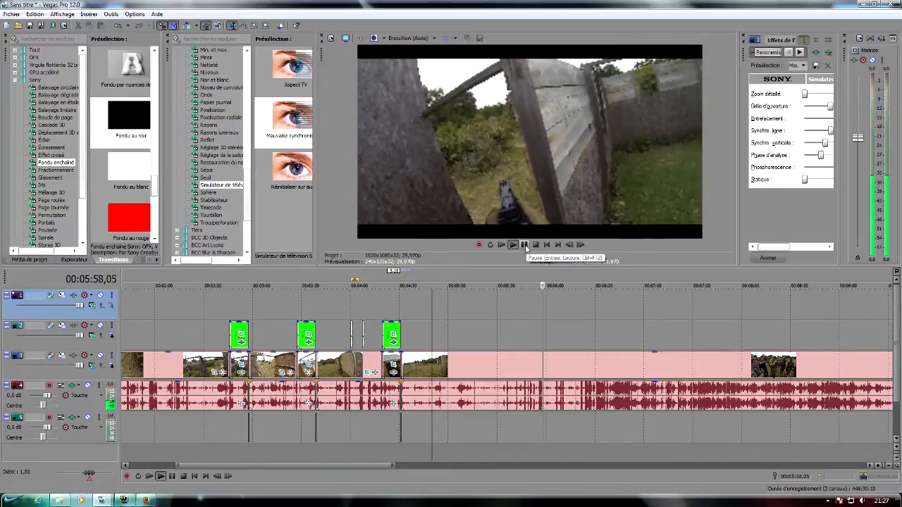
left_click(525, 246)
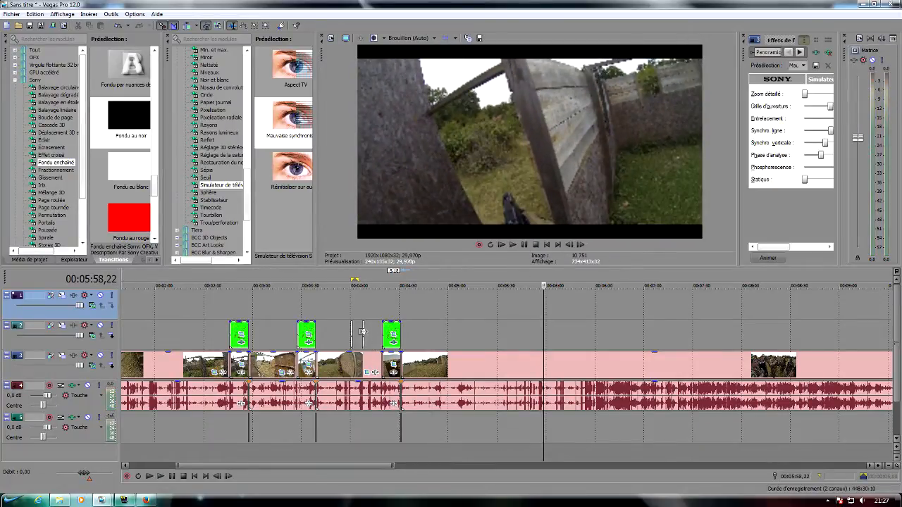
Copy the second HIT title on track 2 and paste it at 00:05:58,13 as a copy of the source media
right_click(362, 331)
left_click(401, 142)
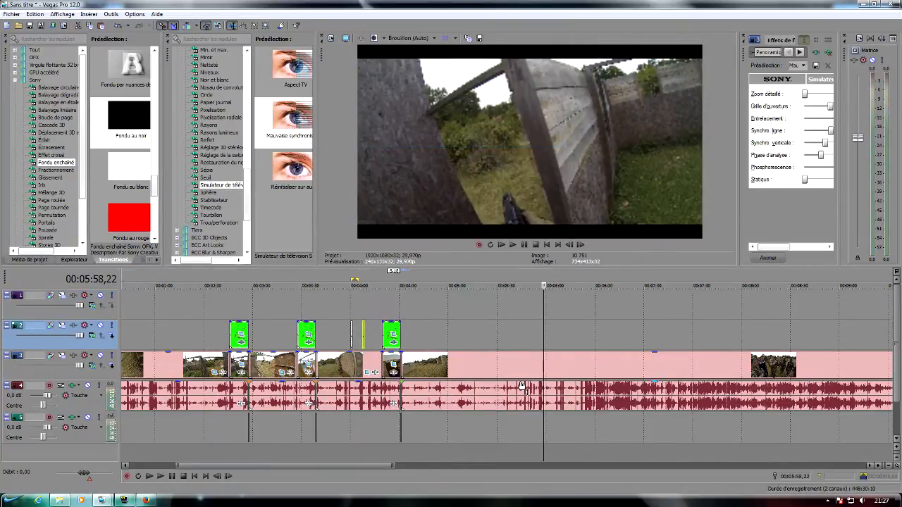
scroll(522, 386, "up", 8)
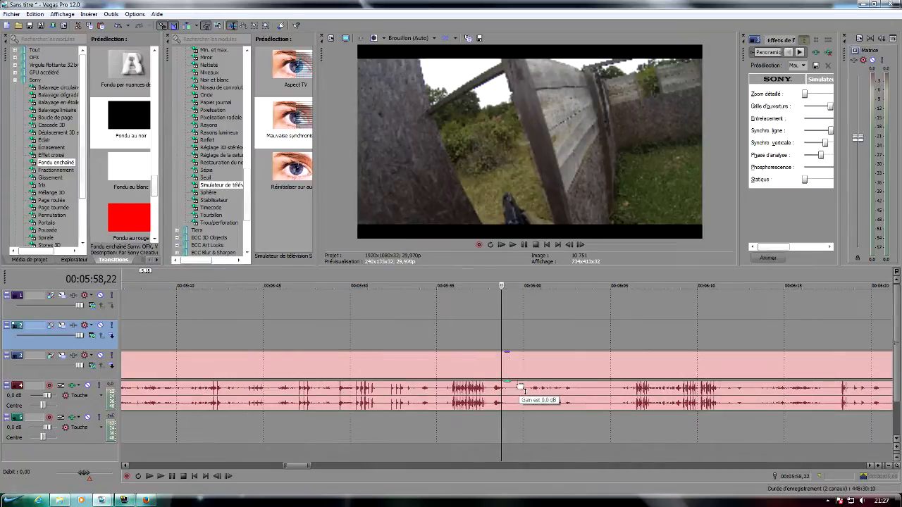
right_click(497, 340)
left_click(531, 191)
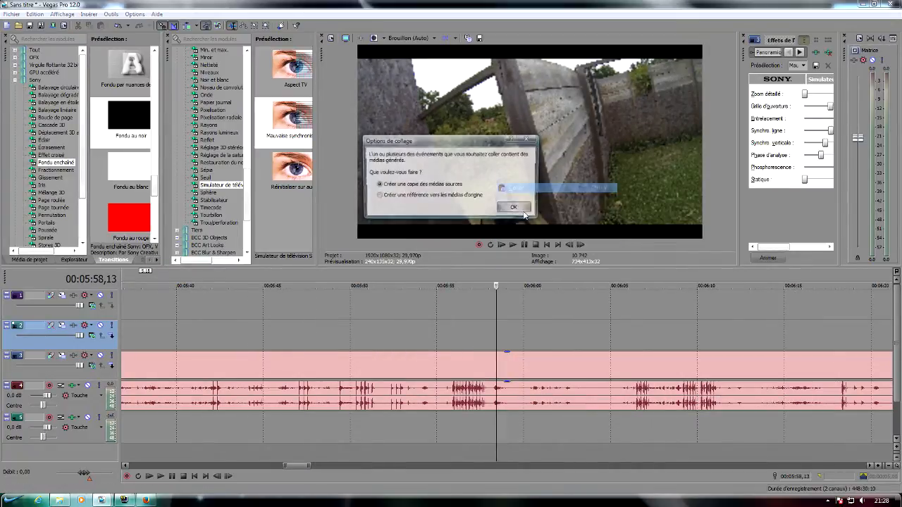
left_click(516, 209)
Play back the pasted HIT title from about 00:05:55 and stop at the next hit at 00:06:11,28
left_click(436, 285)
key("space")
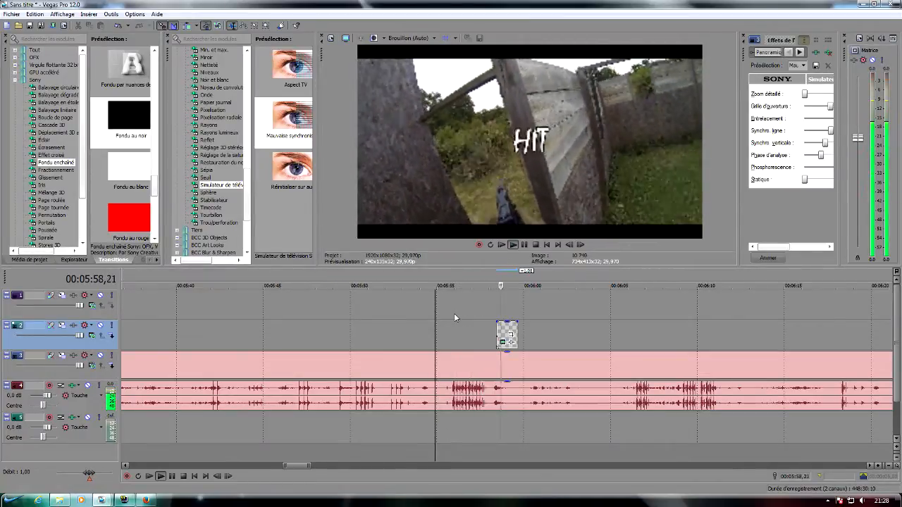
left_click(525, 245)
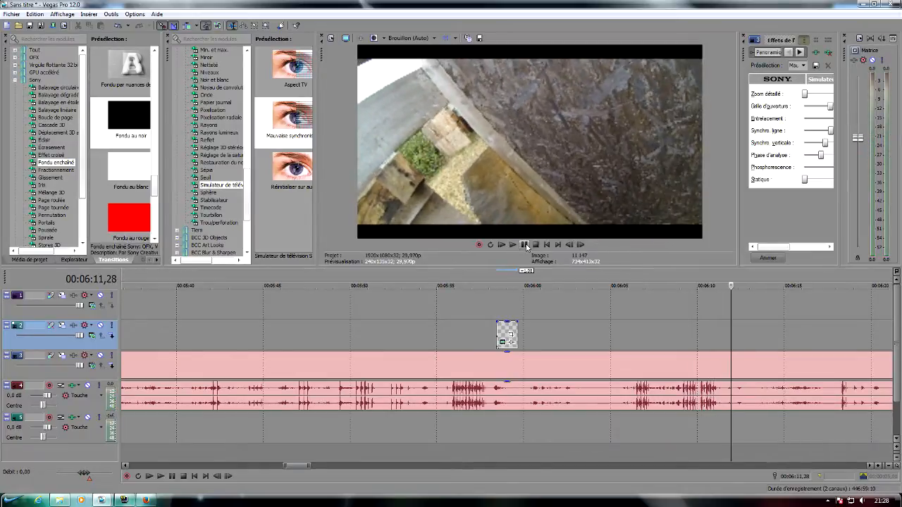
Copy the latest HIT title and paste it on track 2 at 00:06:11,25 as a copy of the source media
right_click(509, 330)
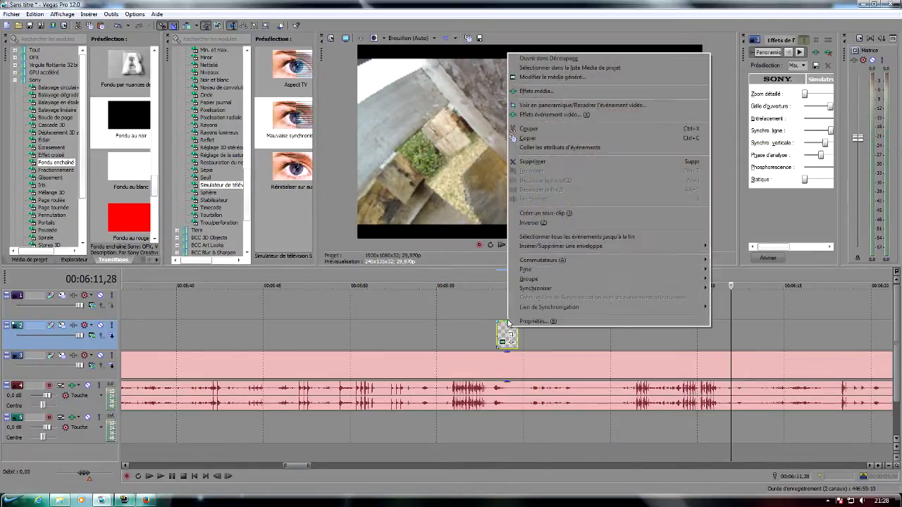
left_click(526, 138)
scroll(596, 355, "up", 2)
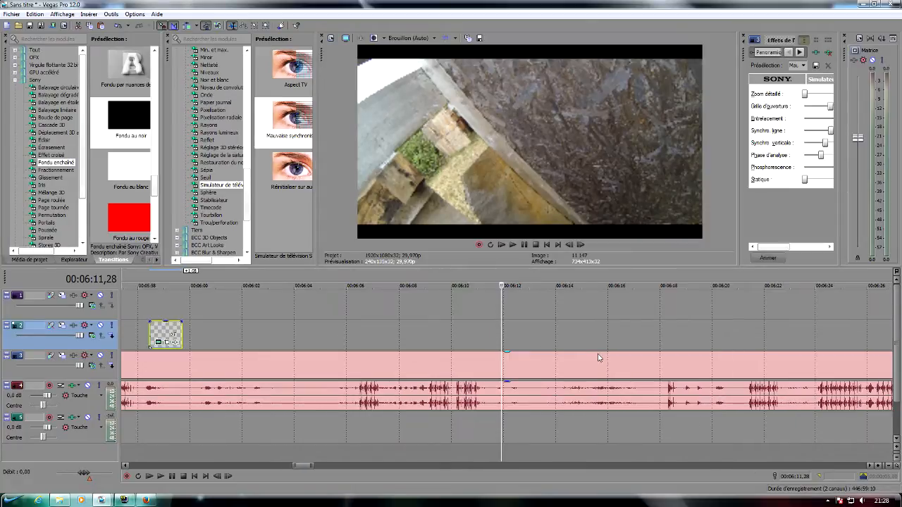
scroll(500, 358, "up", 4)
left_click(494, 345)
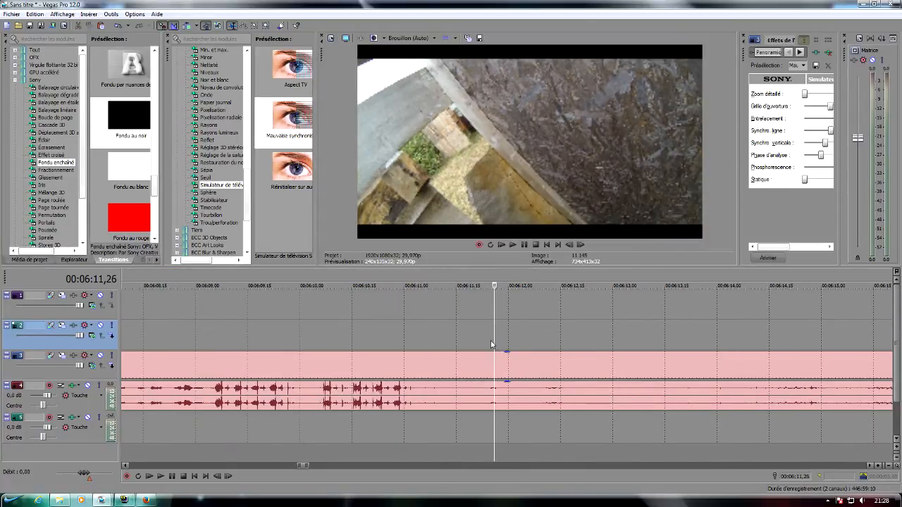
right_click(491, 345)
left_click(510, 189)
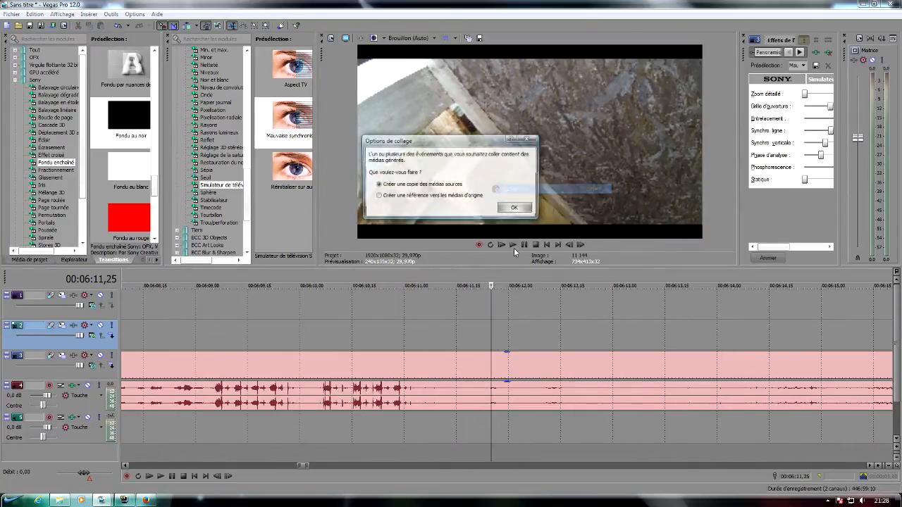
left_click(518, 207)
Set the video preview quality to Optimisée (Complet)
scroll(477, 299, "down", 4)
scroll(435, 331, "down", 4)
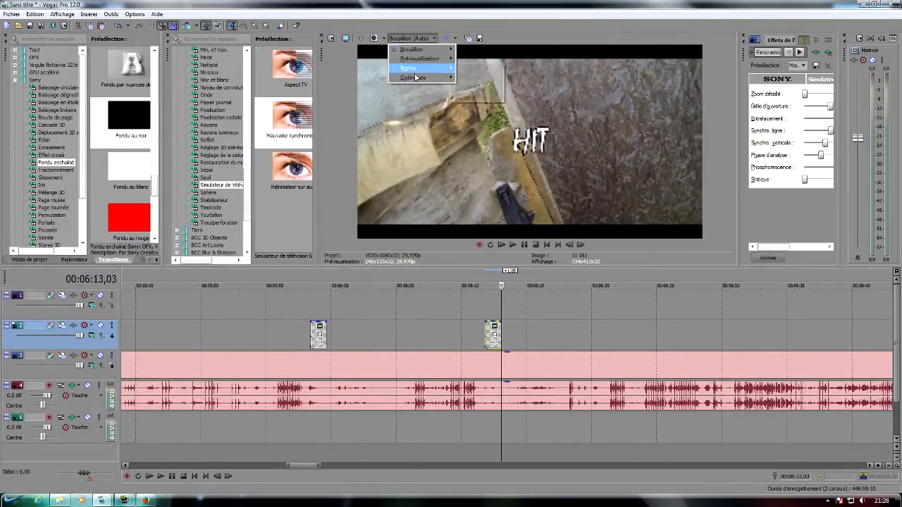
left_click(477, 87)
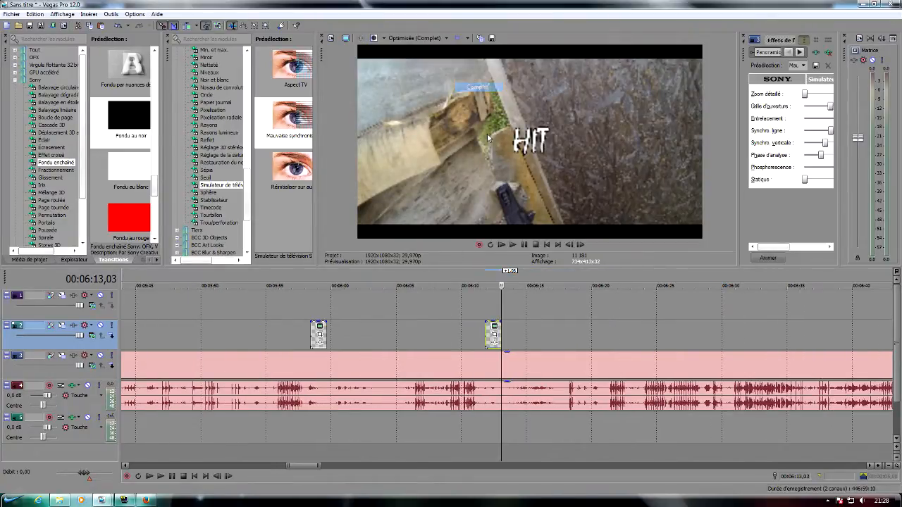
Examine the footage frame by frame from 00:06:06,13 to 00:06:07,13 and play that passage to locate the hit
left_click(414, 337)
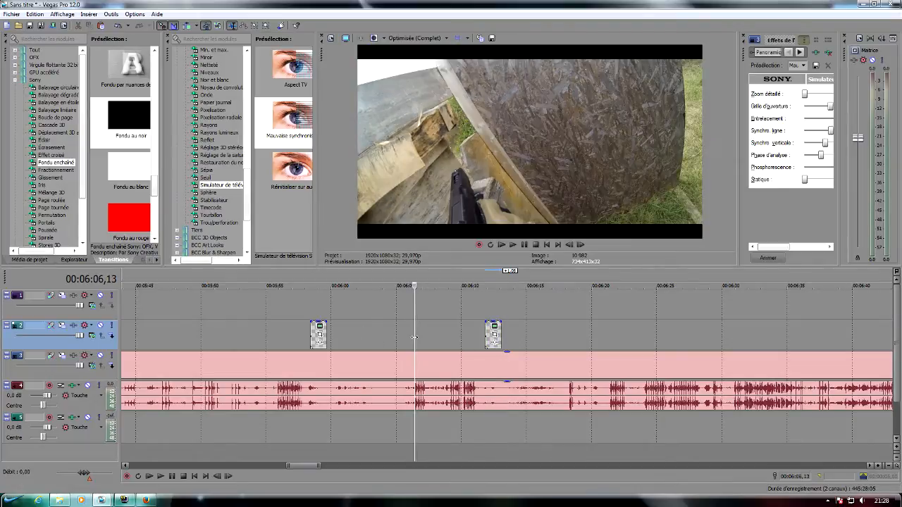
key("Right")
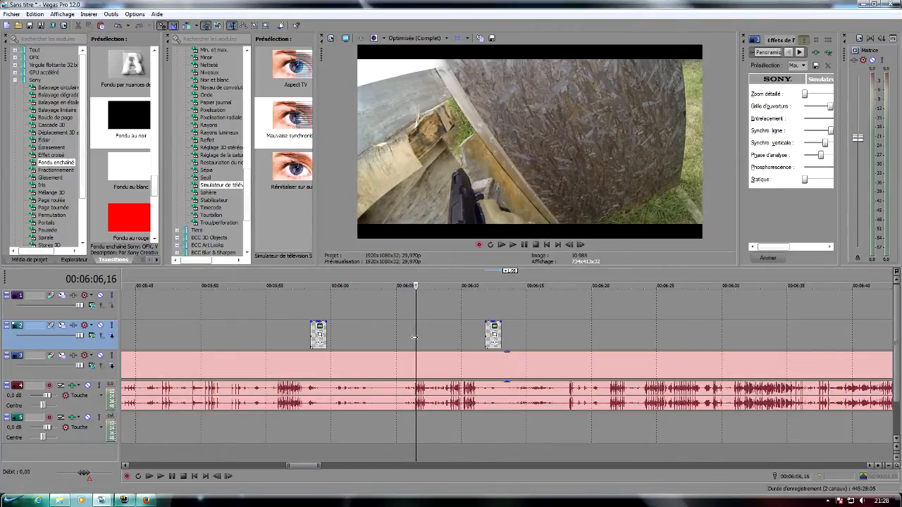
key("Right")
key("Right")
key("Right")
key("Right")
key("Right")
key("Right")
key("Right")
key("Right")
key("Right")
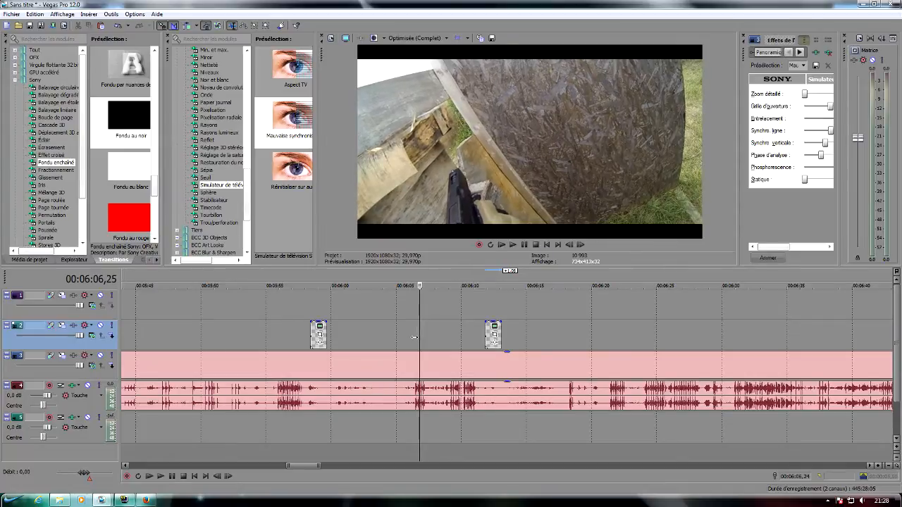
key("Right")
key("Right")
key("Right")
key("Right")
key("Right")
key("Right")
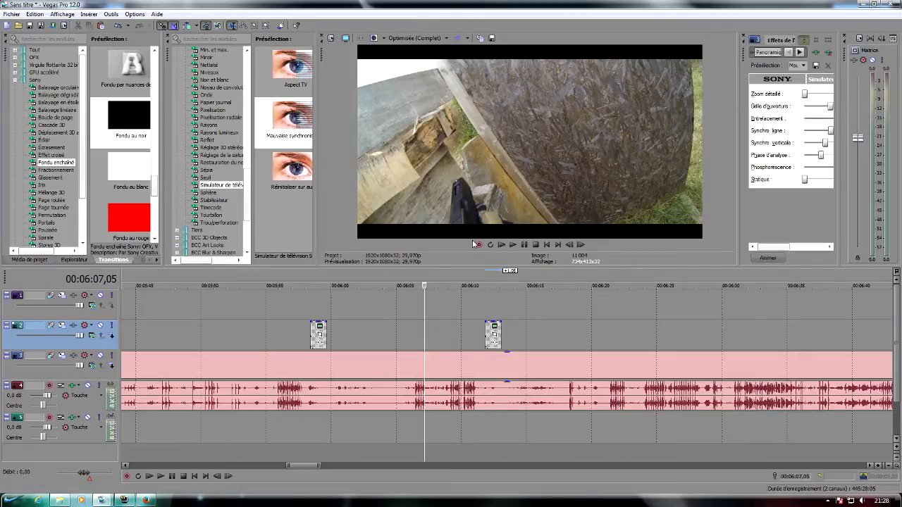
key("Right")
key("Right")
key("Right")
key("Right")
key("Right")
key("Right")
key("Right")
key("Right")
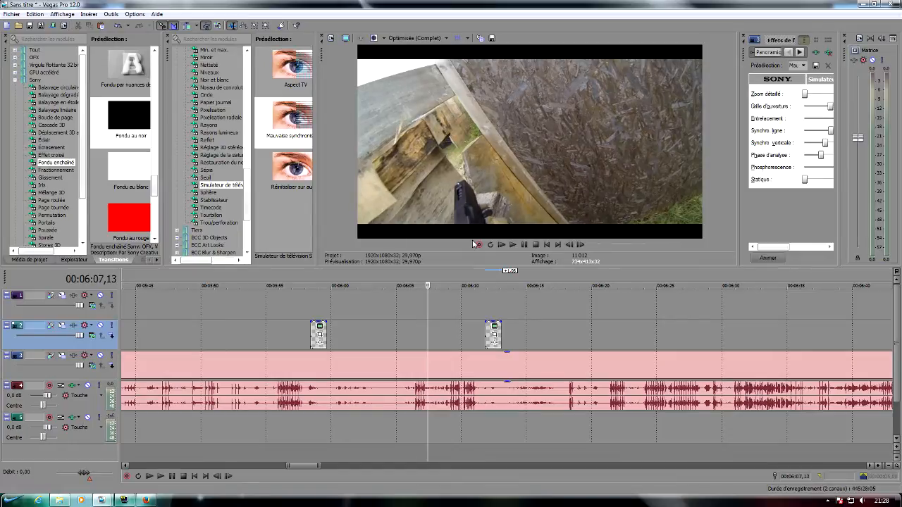
left_click(513, 246)
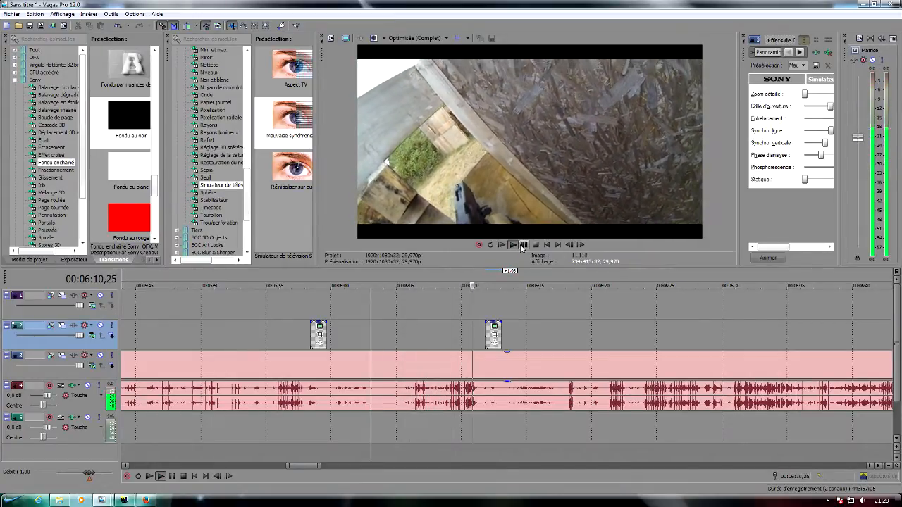
left_click(524, 244)
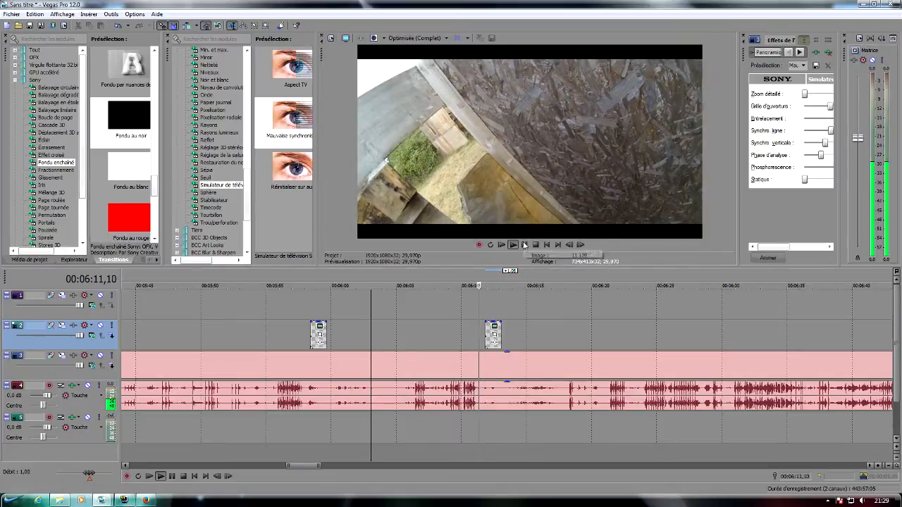
Copy the HIT title near 00:05:58 and paste it on track 2 at 00:06:07,07 as a copy of the source media
right_click(315, 339)
left_click(344, 150)
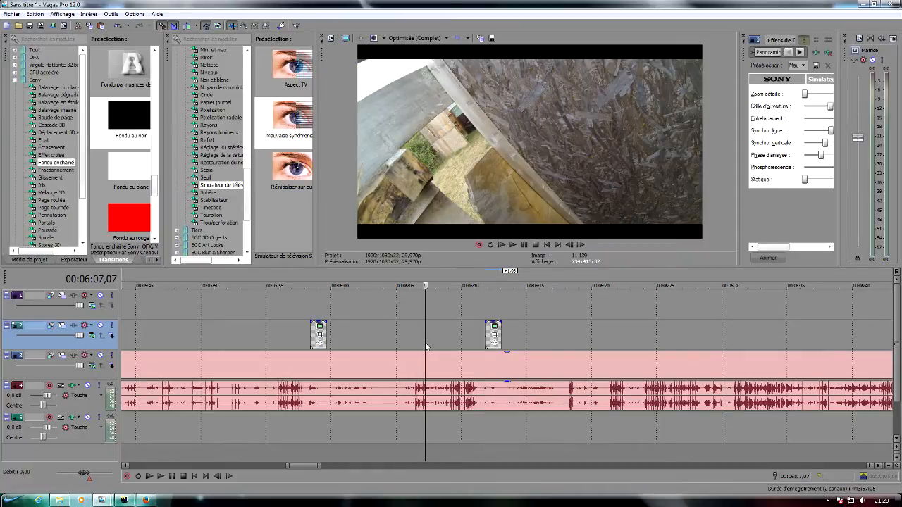
scroll(425, 343, "up", 3)
right_click(501, 332)
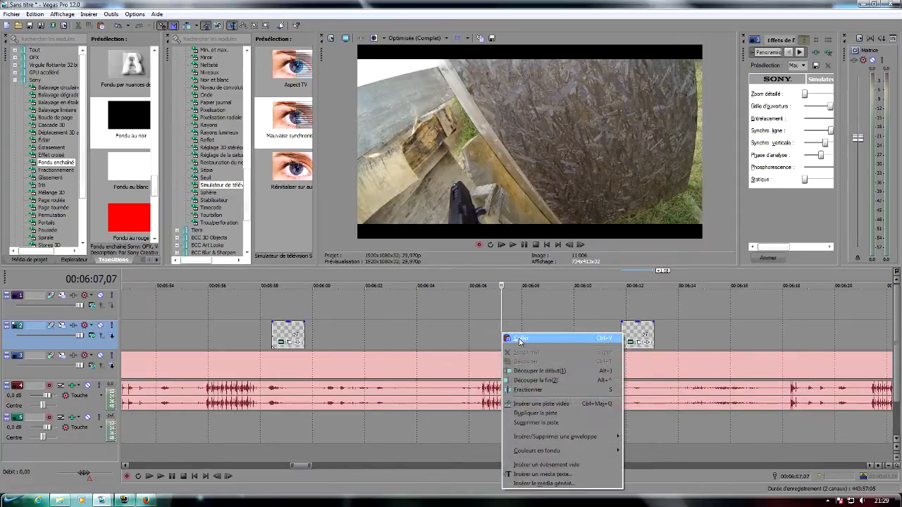
left_click(515, 341)
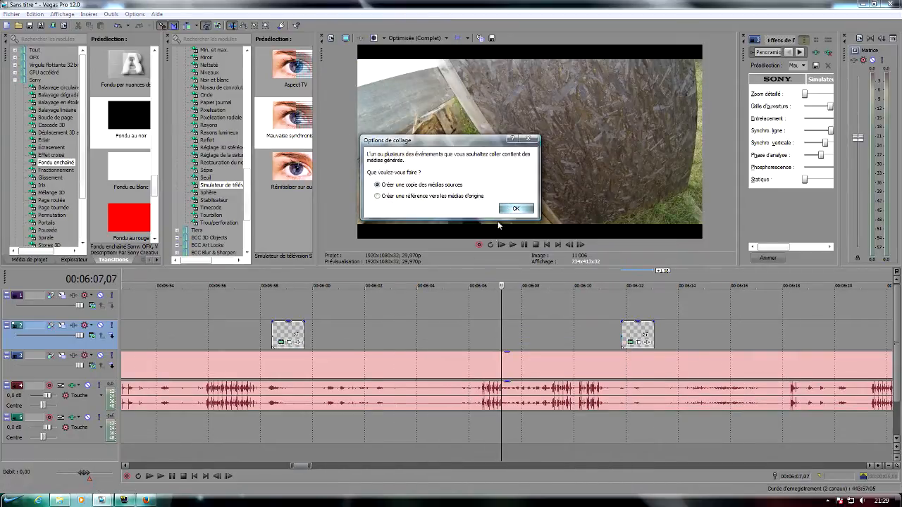
left_click(516, 209)
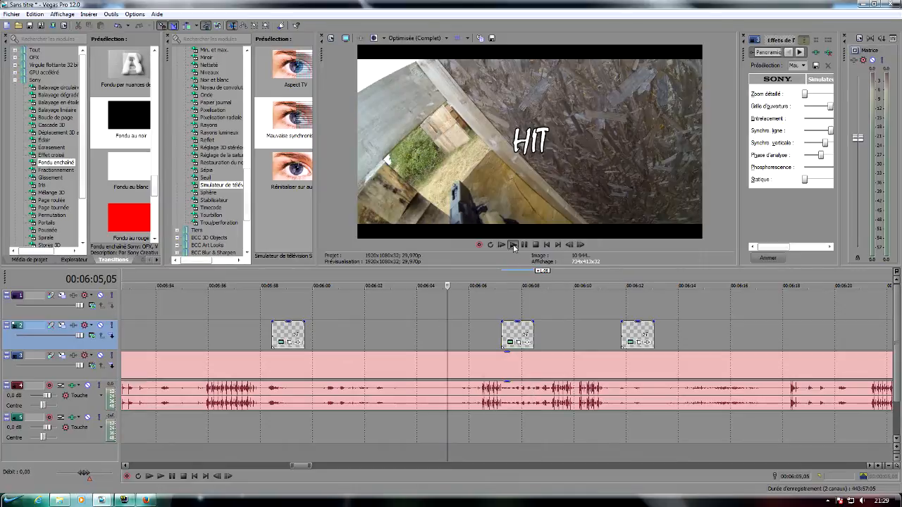
Play back the new HIT title from 00:06:05,05, and replay from 00:06:22,23 to 00:06:25,01 to locate the next hit
left_click(513, 245)
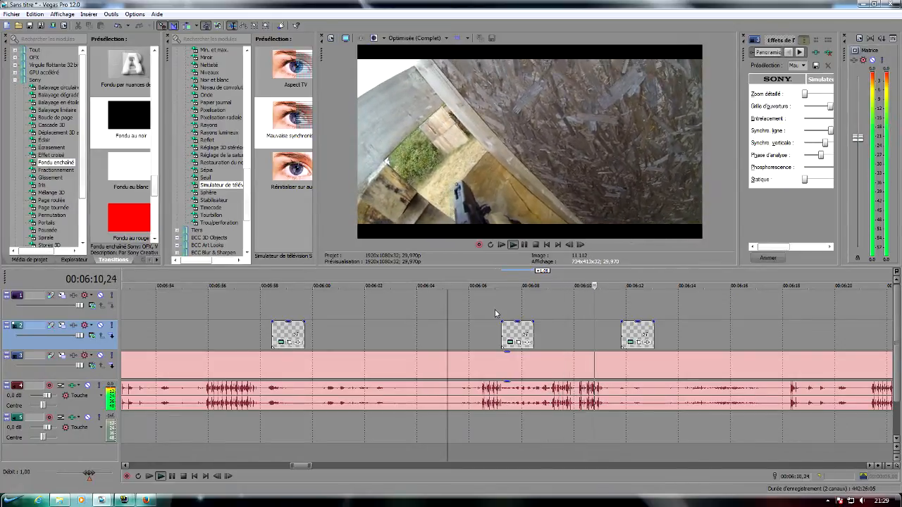
scroll(565, 328, "down", 3)
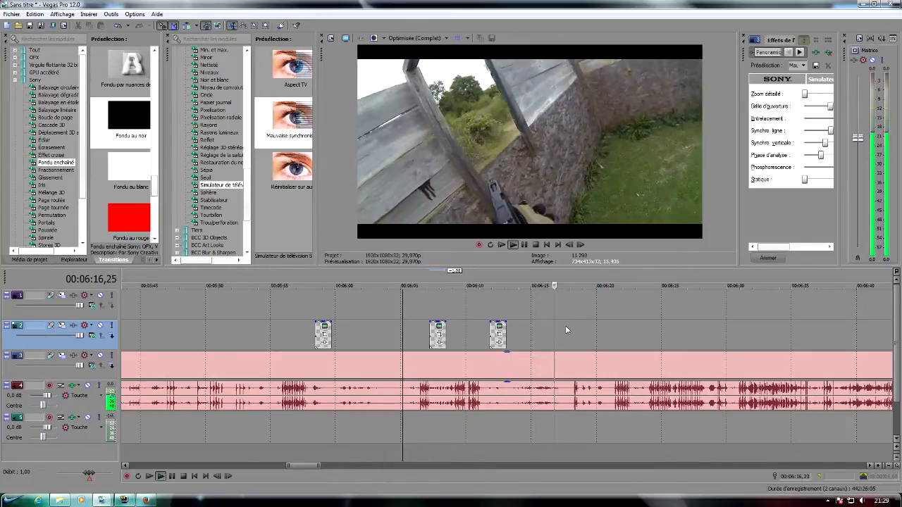
left_click(526, 245)
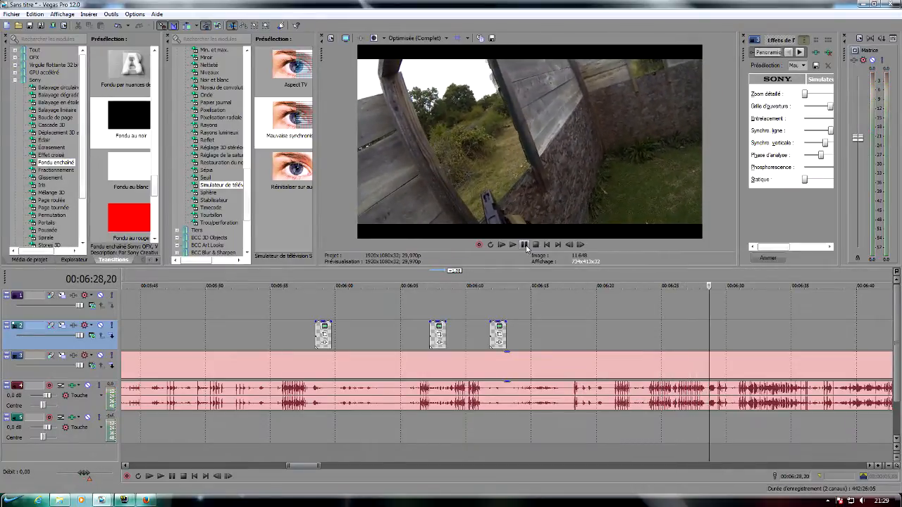
left_click(632, 340)
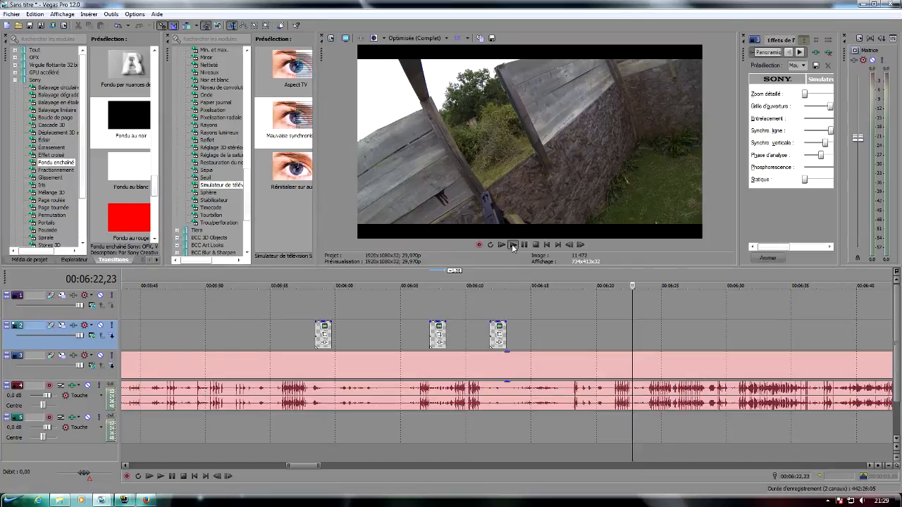
left_click(515, 245)
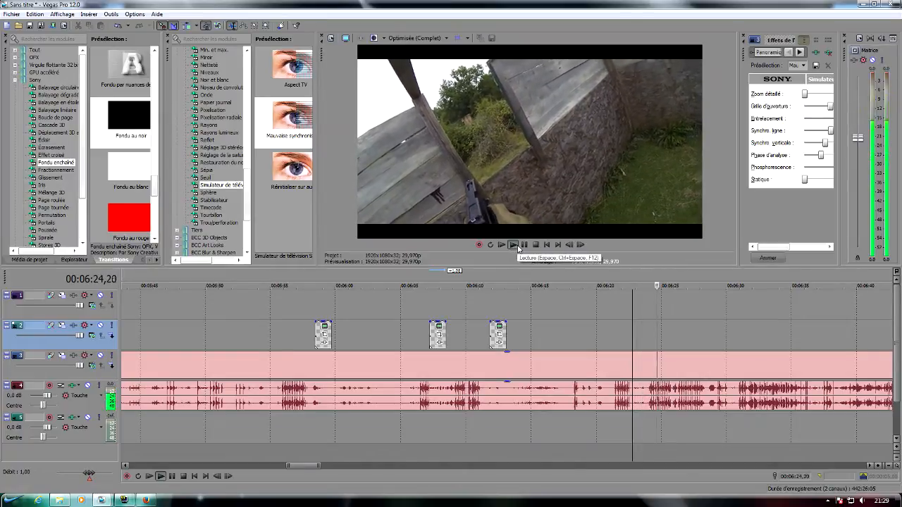
left_click(524, 245)
Enlarge the video preview area and minimize tracks 1 and 2 in the timeline
left_click_drag(525, 270, 514, 374)
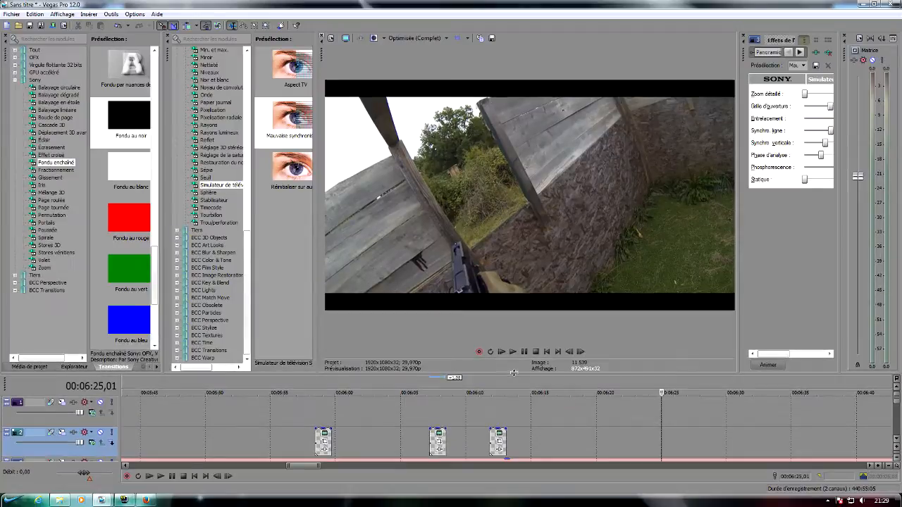
left_click(8, 403)
left_click(6, 413)
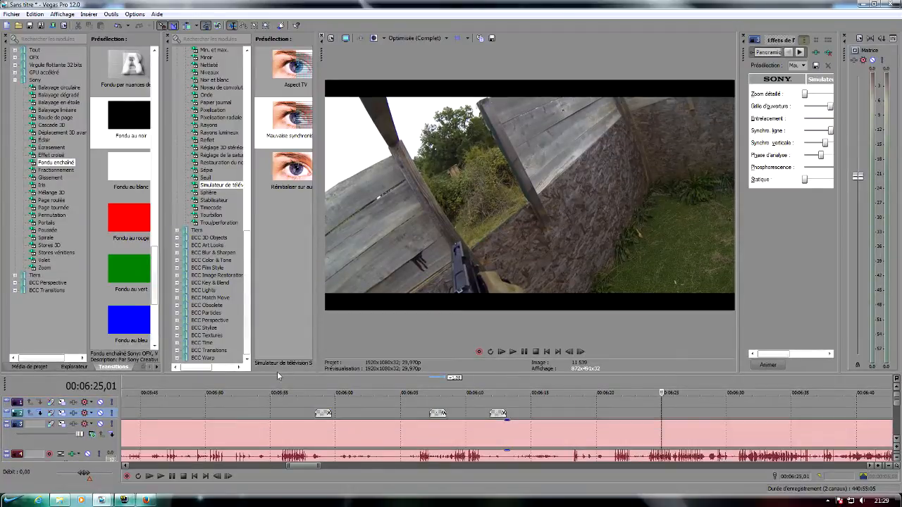
Copy the HIT title near 00:06:12, paste it on track 2 at 00:06:26,03 as a source media copy and shift it slightly earlier
left_click(515, 351)
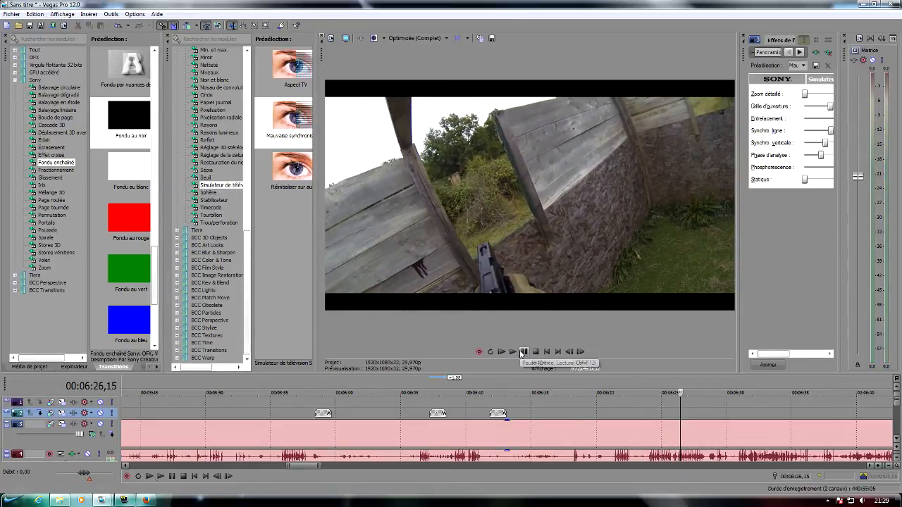
right_click(498, 414)
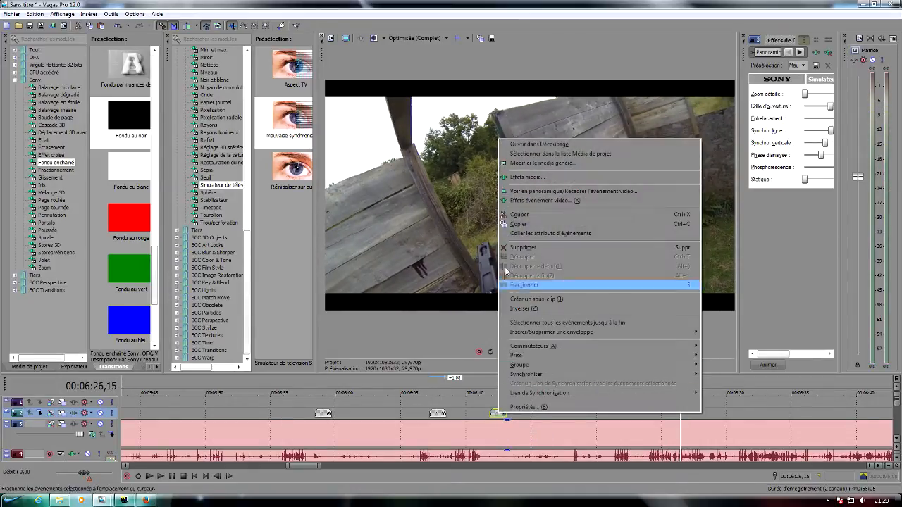
left_click(533, 224)
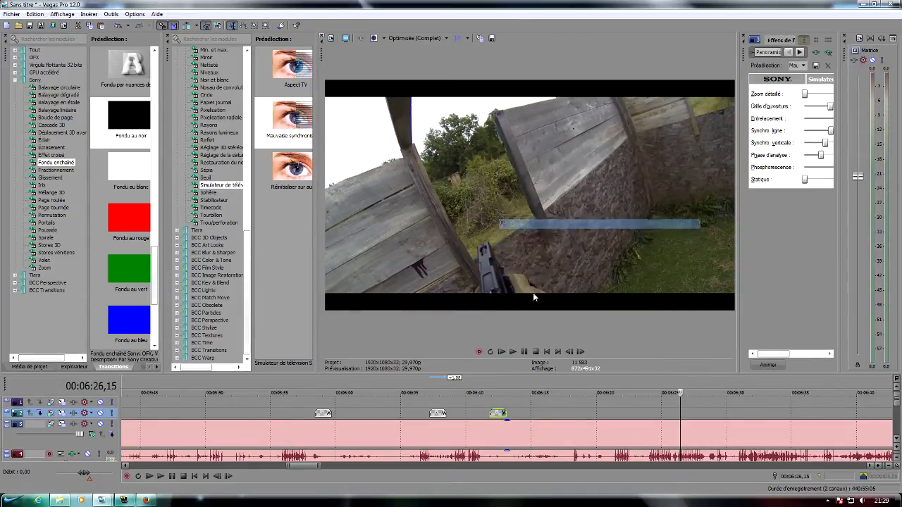
left_click(675, 416)
right_click(674, 417)
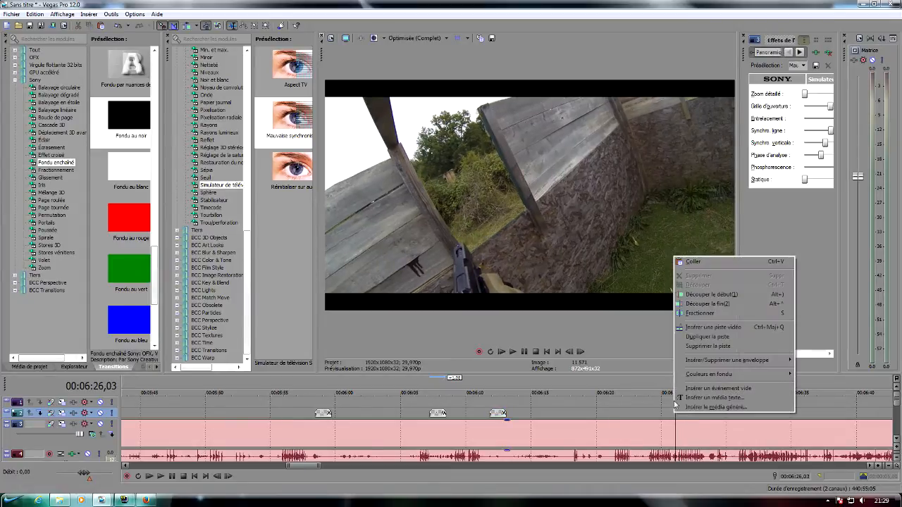
left_click(704, 272)
left_click(516, 209)
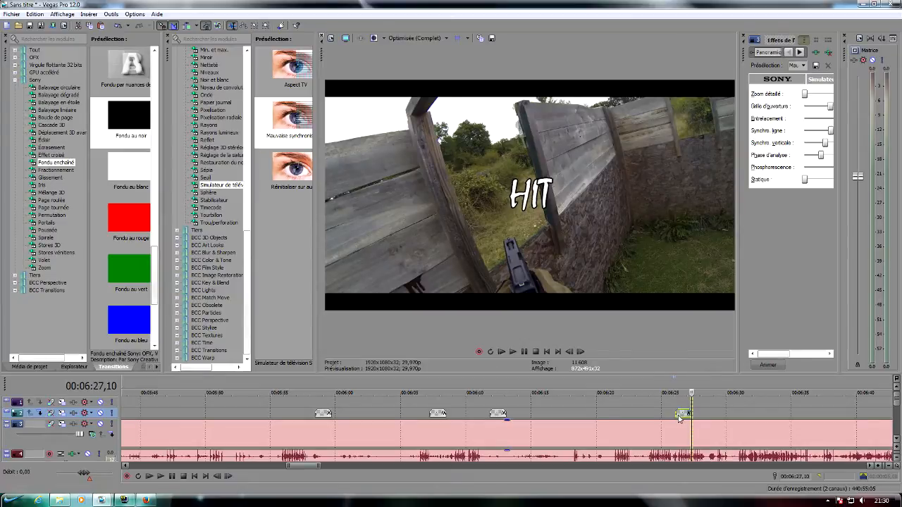
left_click_drag(680, 418, 677, 420)
Play from 00:06:23,11 to the next hit and paste another HIT title on track 2 at 00:06:27,29
left_click(640, 416)
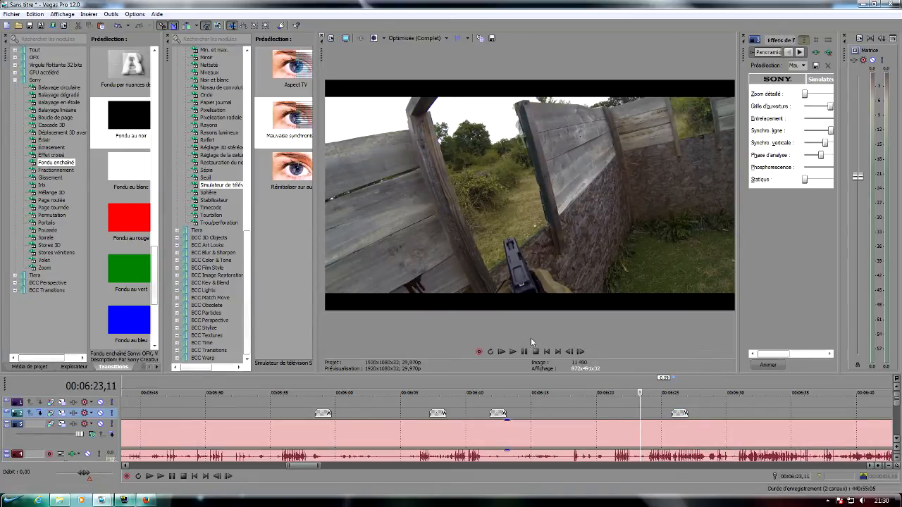
left_click(514, 352)
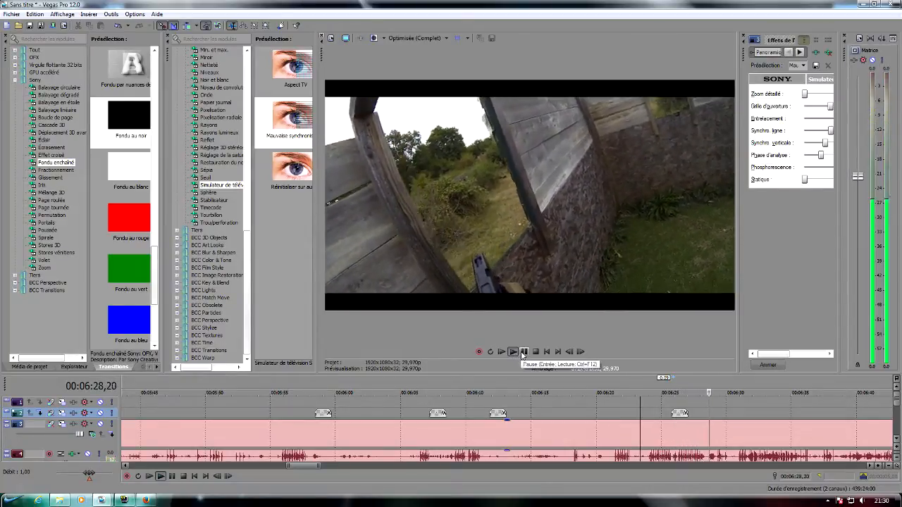
left_click(703, 420)
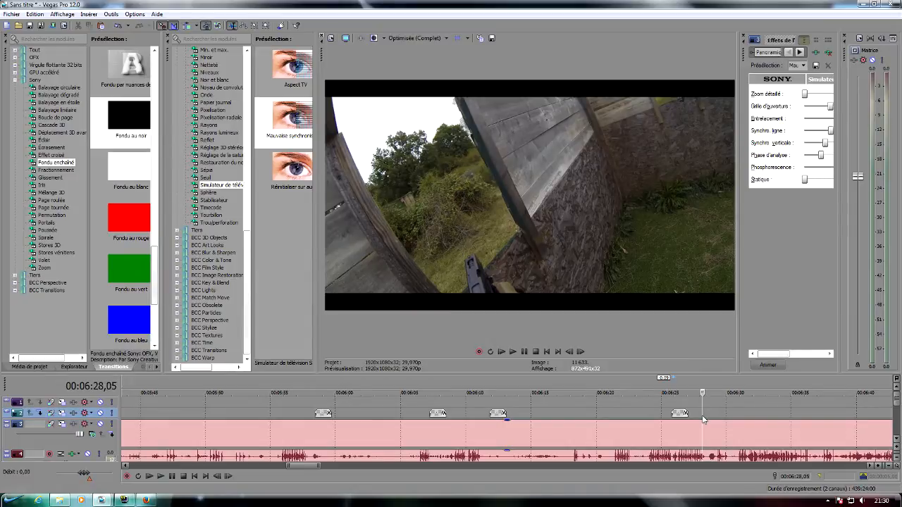
scroll(698, 420, "up", 3)
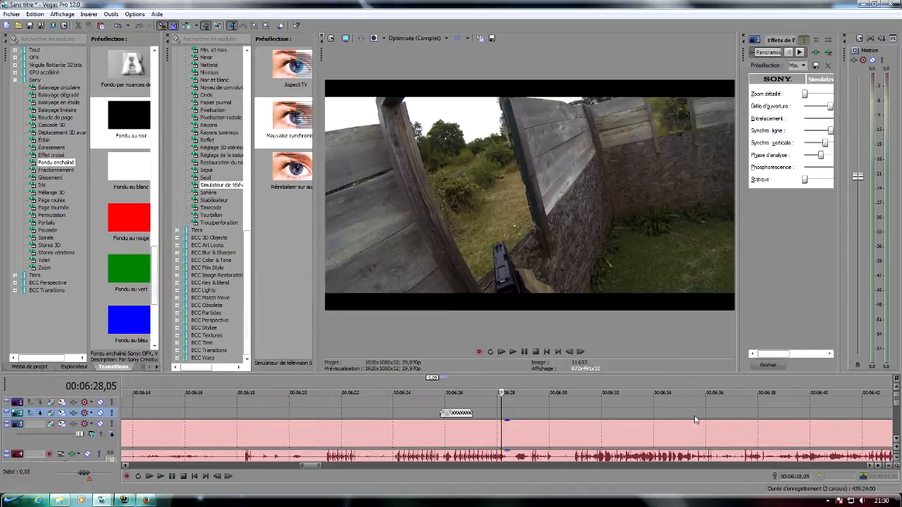
right_click(497, 416)
left_click(519, 258)
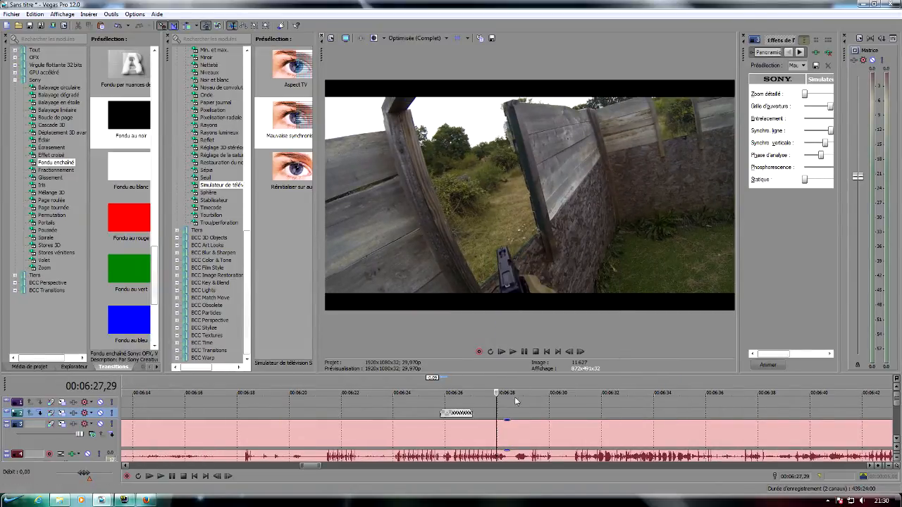
right_click(497, 416)
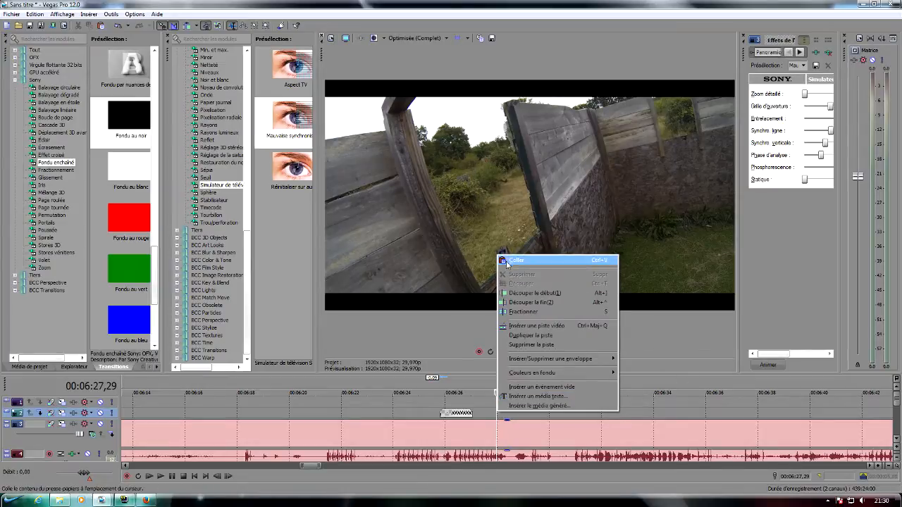
left_click(514, 259)
key("Return")
Play back the two latest HIT titles from 00:06:23,26 through to 00:06:57,27, reducing the preview area to show the audio tracks
left_click(391, 416)
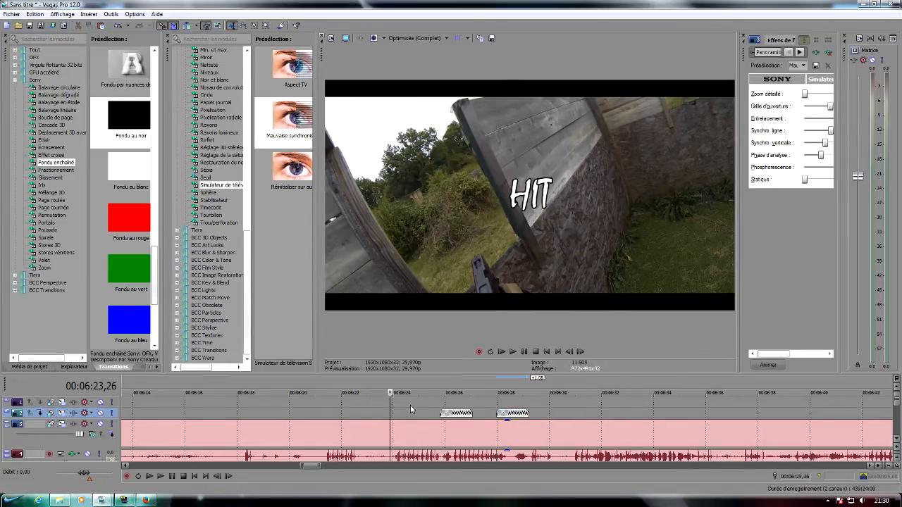
left_click(514, 352)
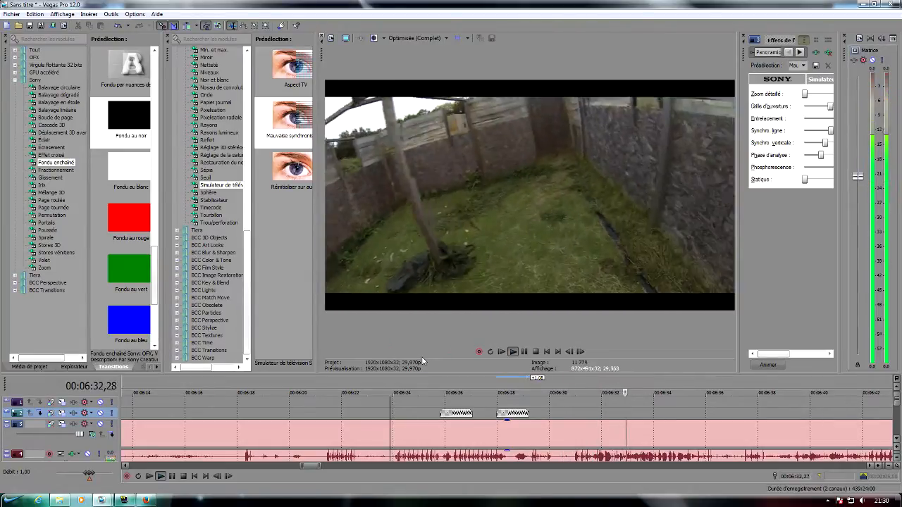
scroll(432, 384, "down", 1)
left_click_drag(471, 375, 469, 327)
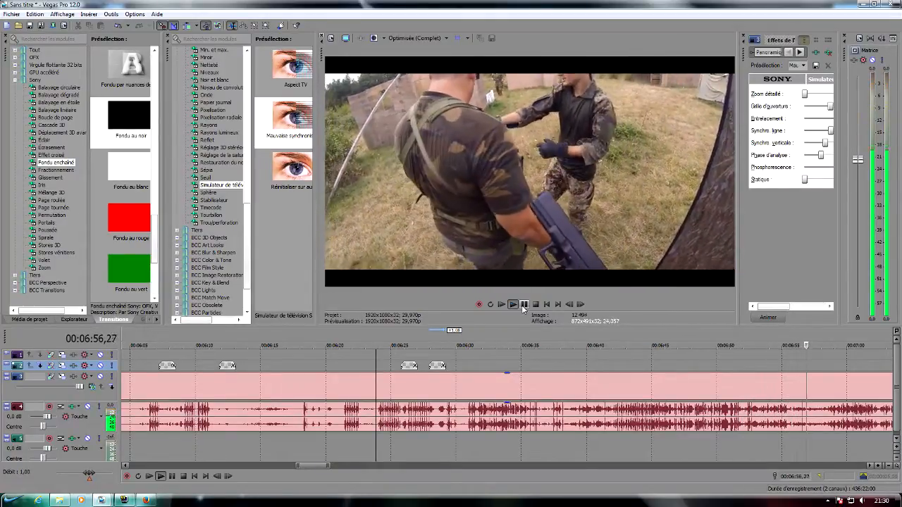
left_click(524, 305)
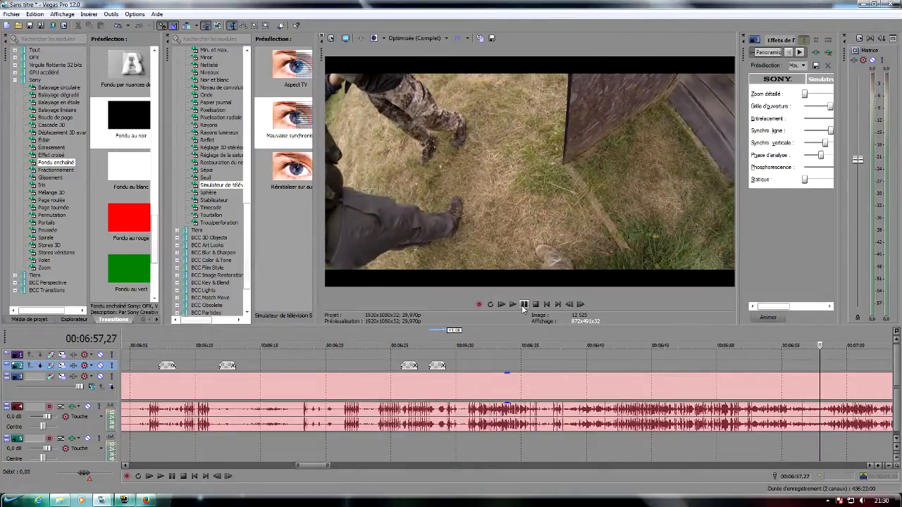
Split the gameplay clip at 00:06:57,27 and delete the remaining video and audio after the cut
key("s")
scroll(670, 367, "down", 1)
left_click(650, 384)
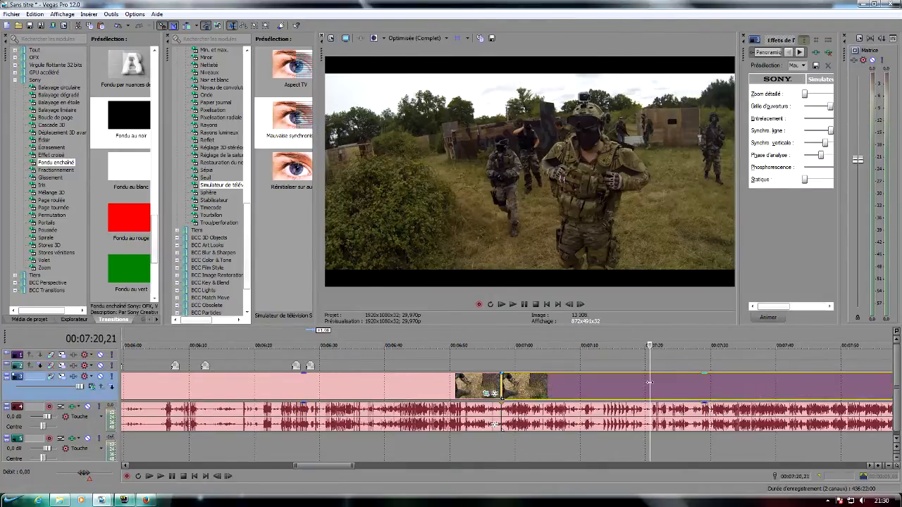
key("Delete")
left_click(614, 419)
key("Delete")
scroll(596, 421, "down", 1)
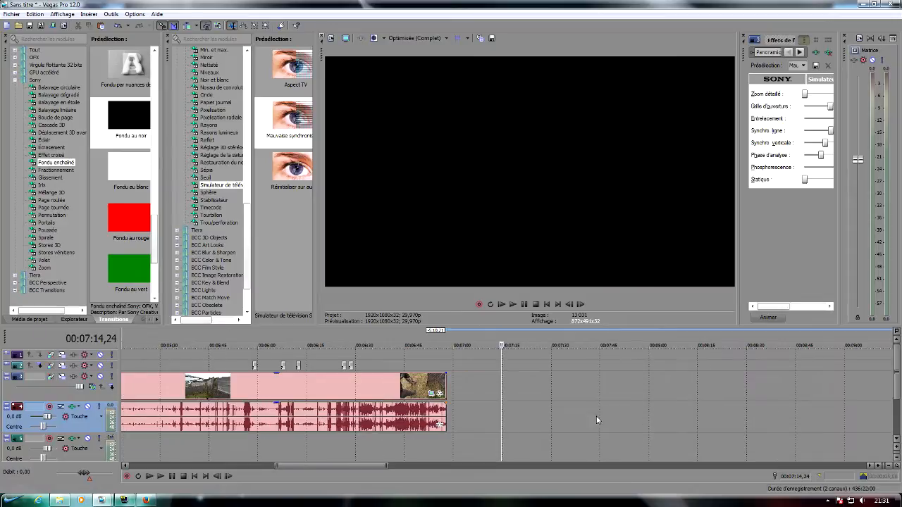
Insert Warmachine template.mp4 from the Airsoft folder's Nouveau dossier directly after the end of the gameplay clip
scroll(596, 420, "down", 3)
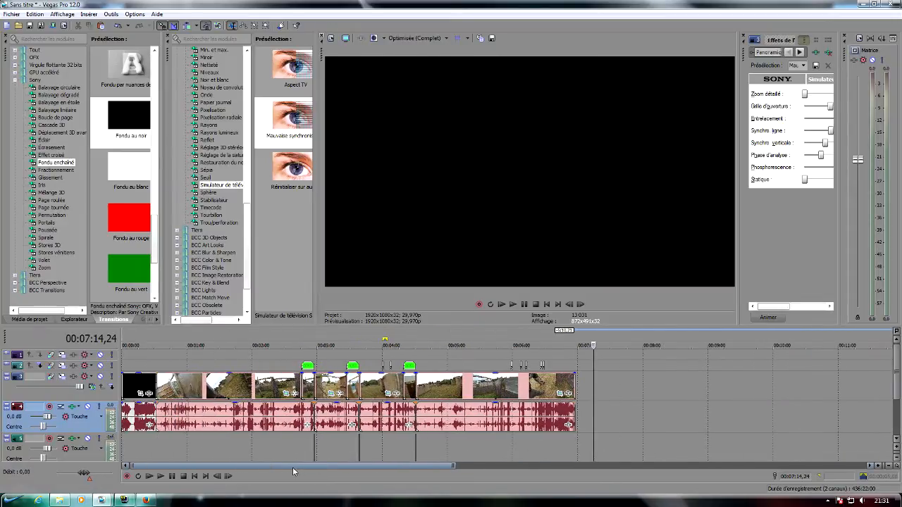
scroll(292, 430, "up", 3)
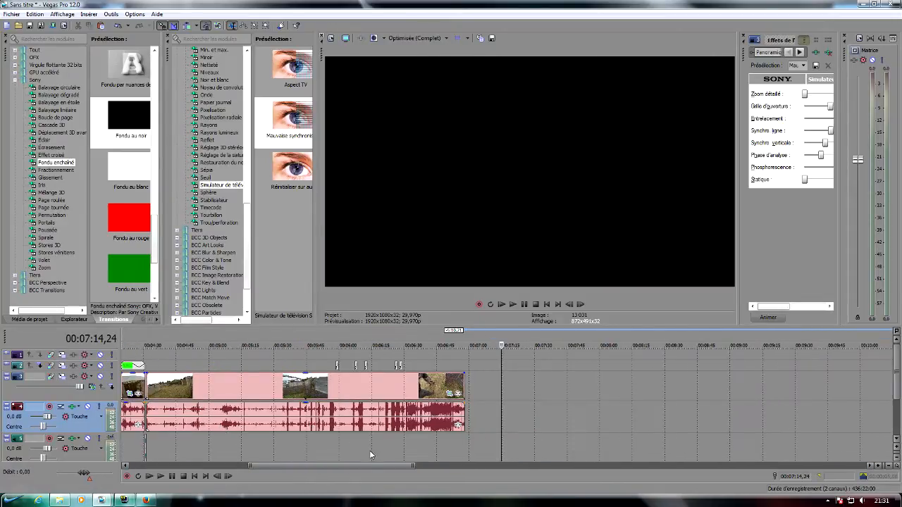
scroll(372, 451, "down", 3)
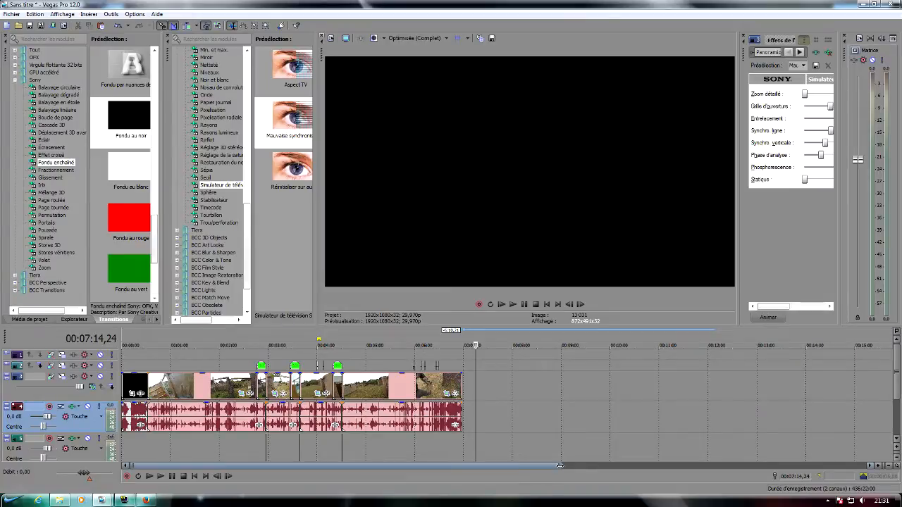
left_click_drag(560, 465, 332, 461)
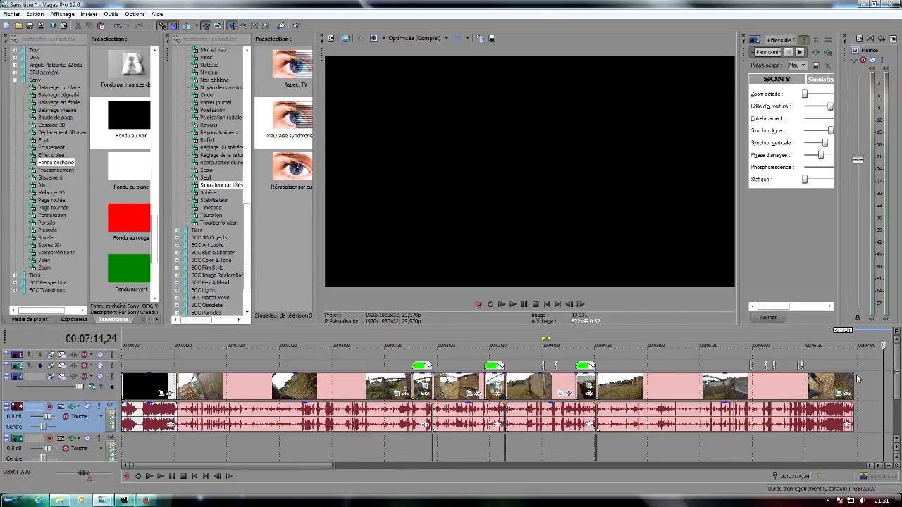
left_click(67, 500)
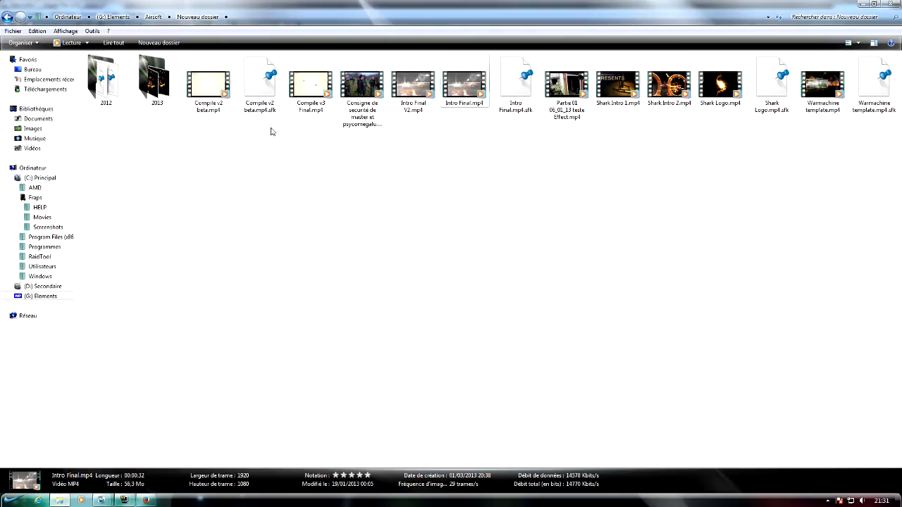
left_click_drag(803, 97, 158, 463)
left_click_drag(772, 427, 852, 410)
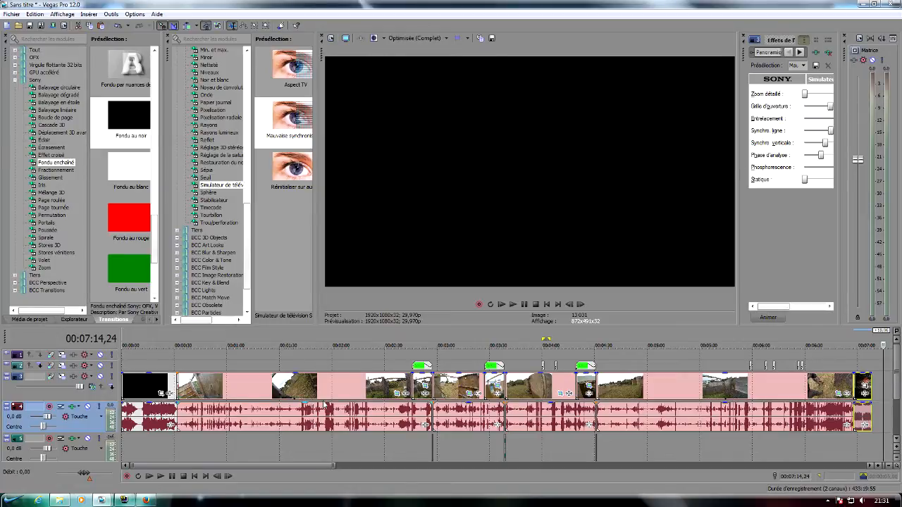
Switch to the file explorer, open the AAB folder on drive D: and view the image G18C 3.png
left_click(462, 359)
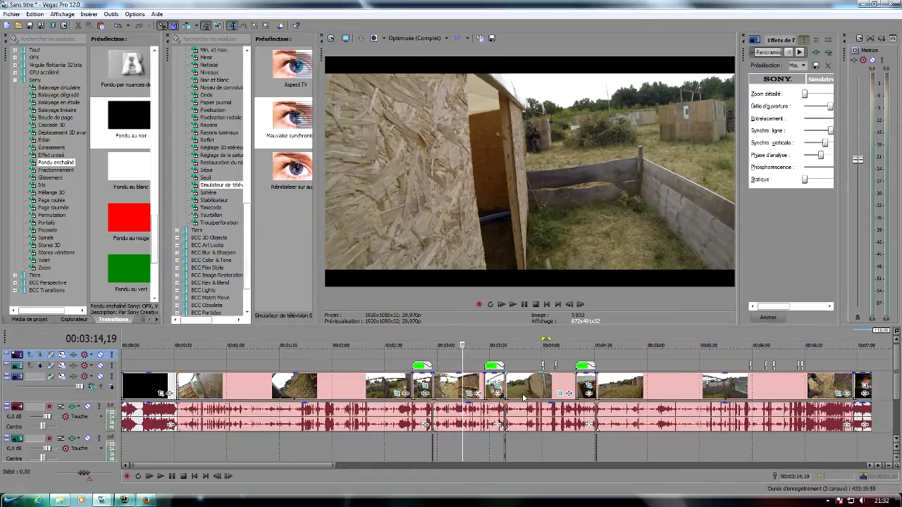
scroll(334, 400, "down", 3)
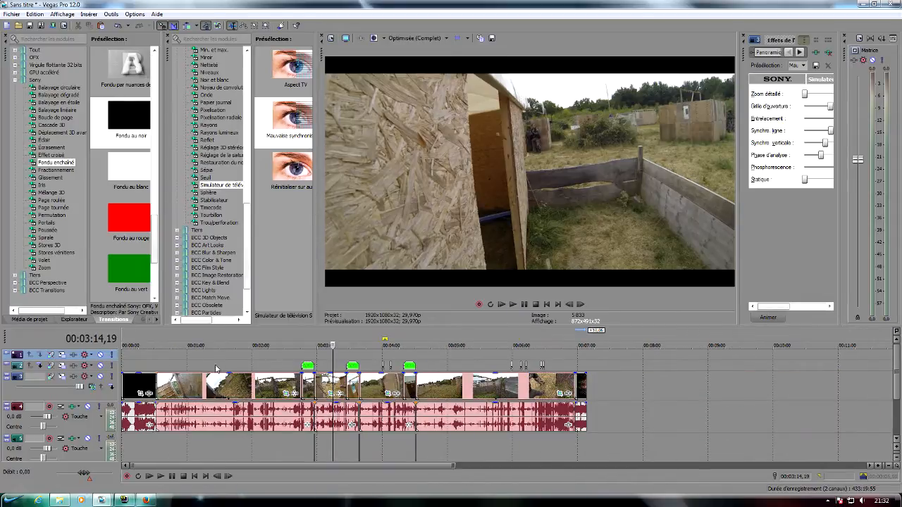
left_click(69, 501)
key("BackSpace")
key("BackSpace")
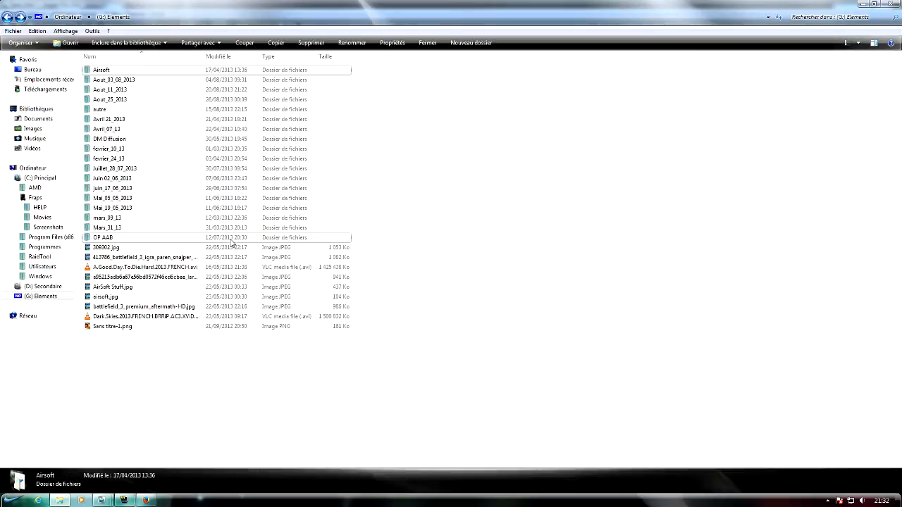
left_click(43, 286)
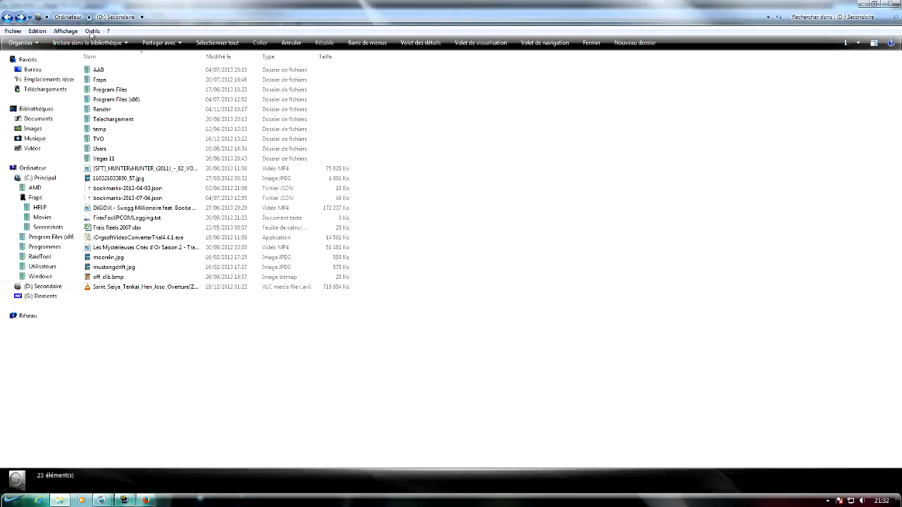
double_click(99, 69)
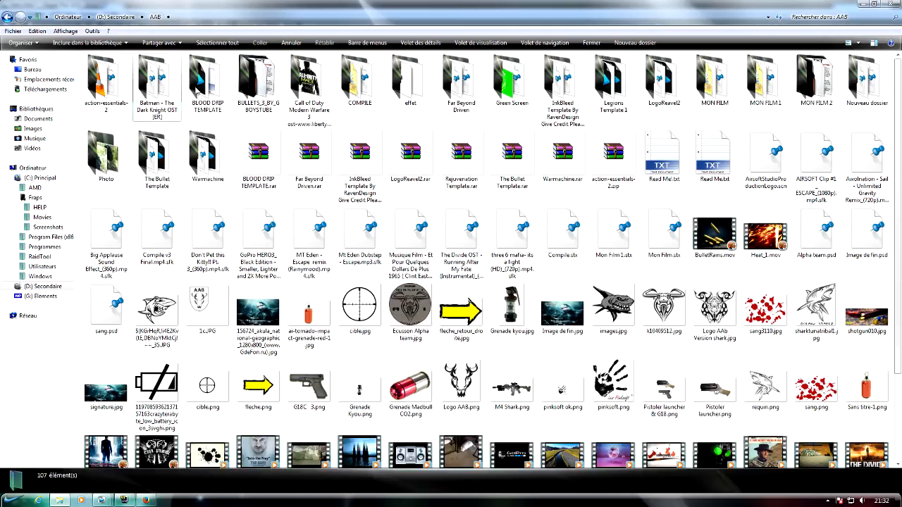
left_click(321, 394)
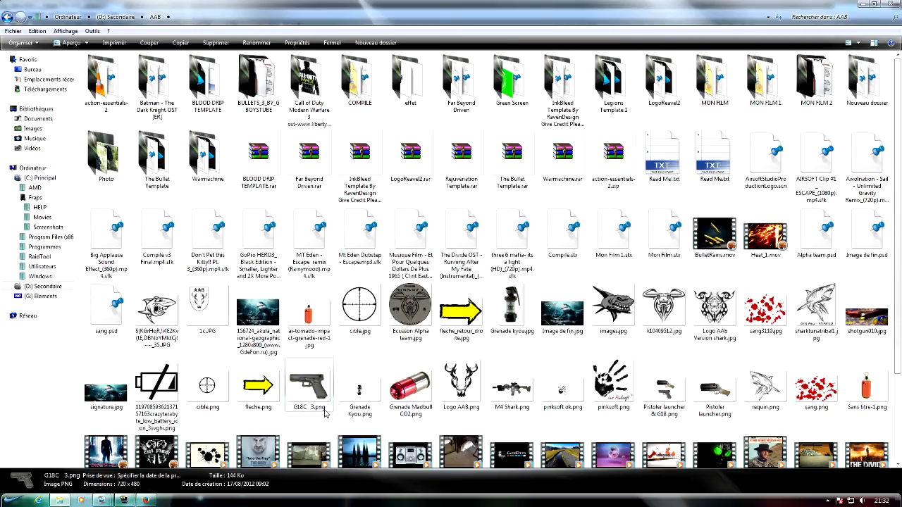
scroll(305, 389, "down", 1)
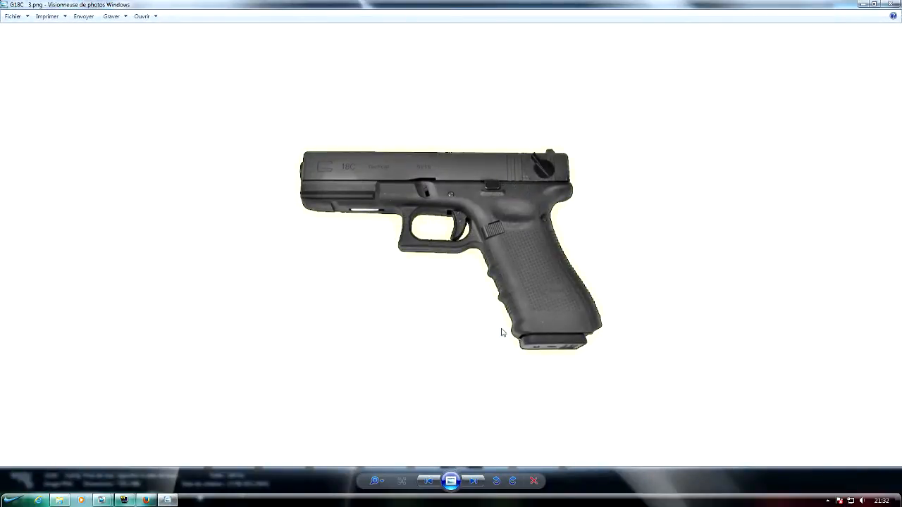
left_click(893, 3)
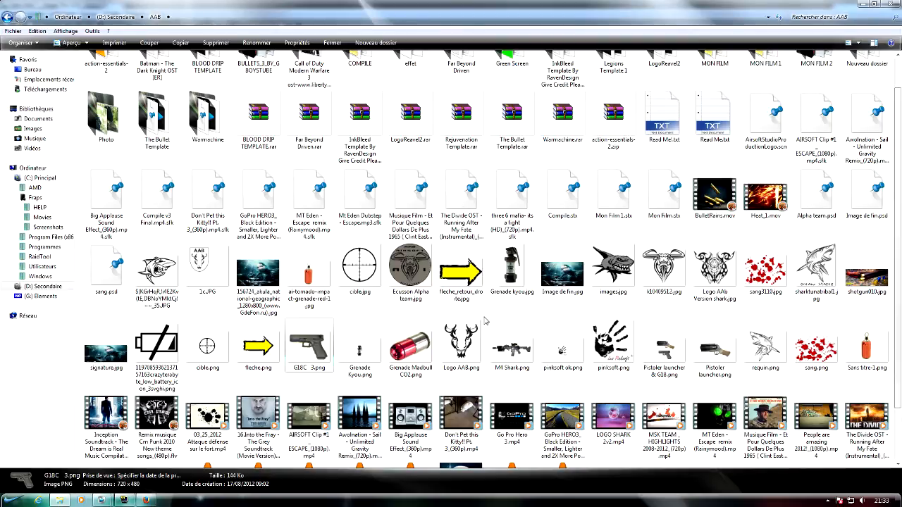
View the original rifle photo IMGP0804.JPG and its cut-out version M4 Katana.png in the autre folder on drive G:
scroll(428, 321, "down", 2)
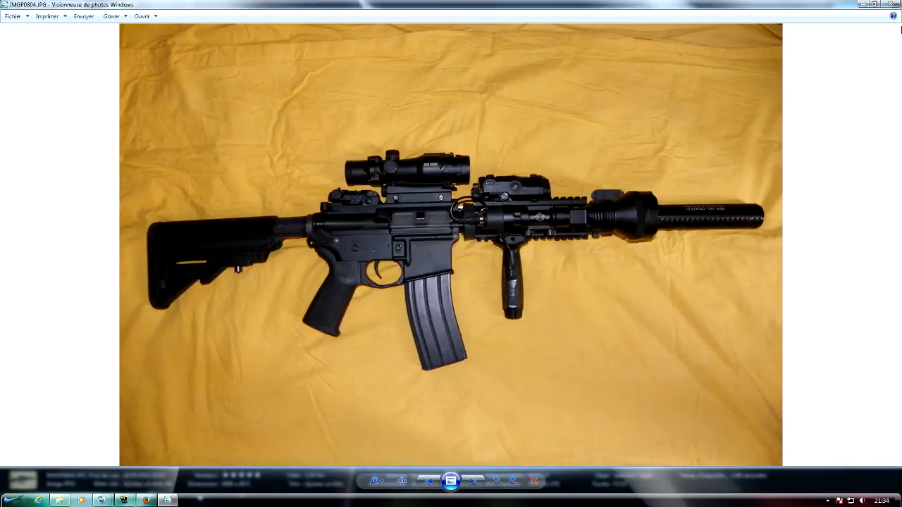
left_click(892, 5)
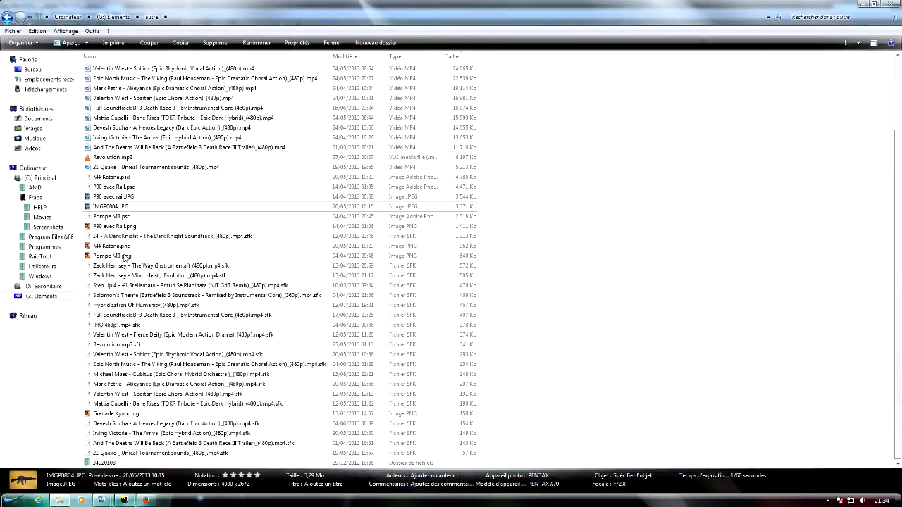
double_click(117, 246)
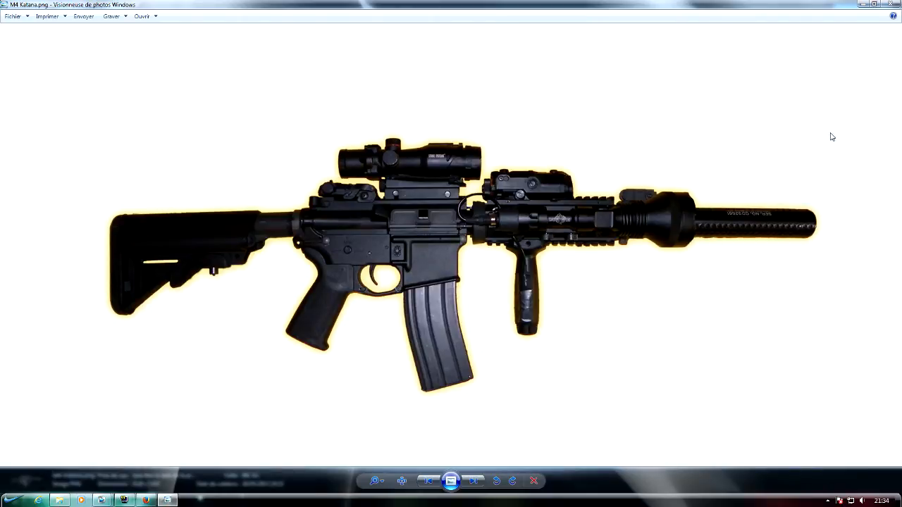
left_click(890, 5)
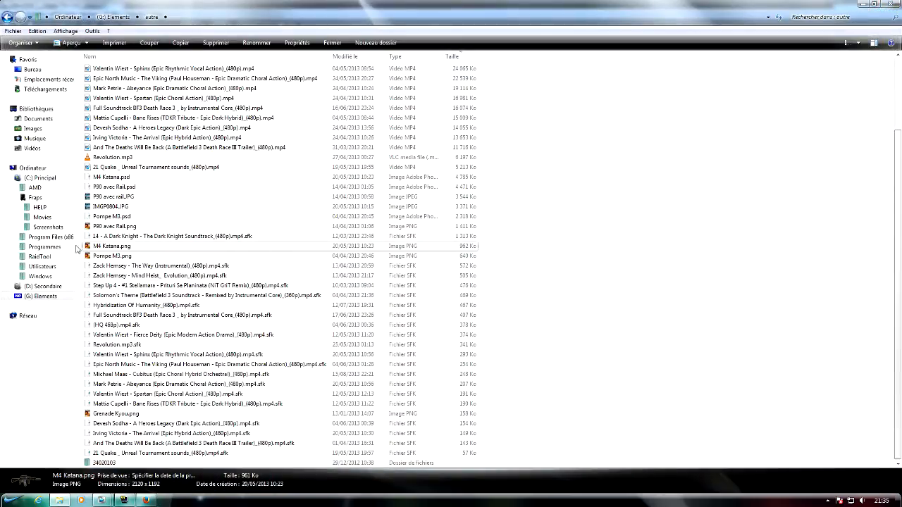
double_click(112, 248)
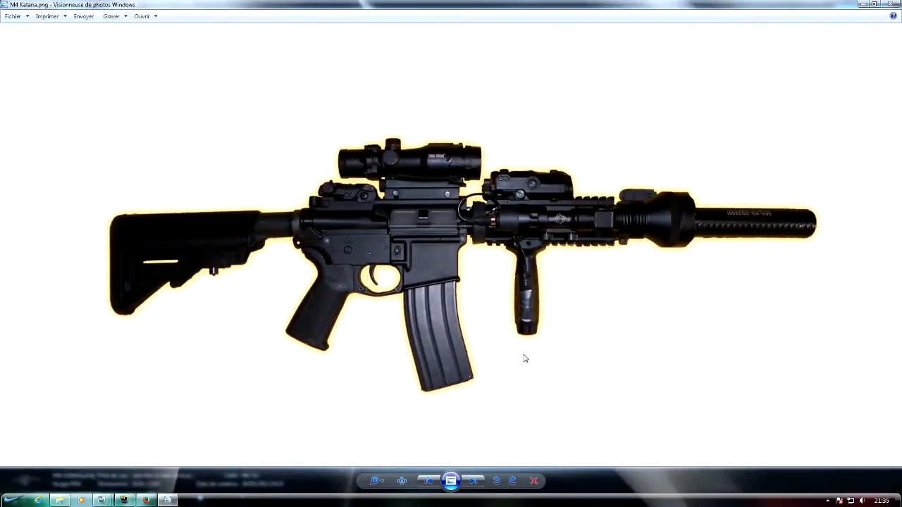
left_click(889, 4)
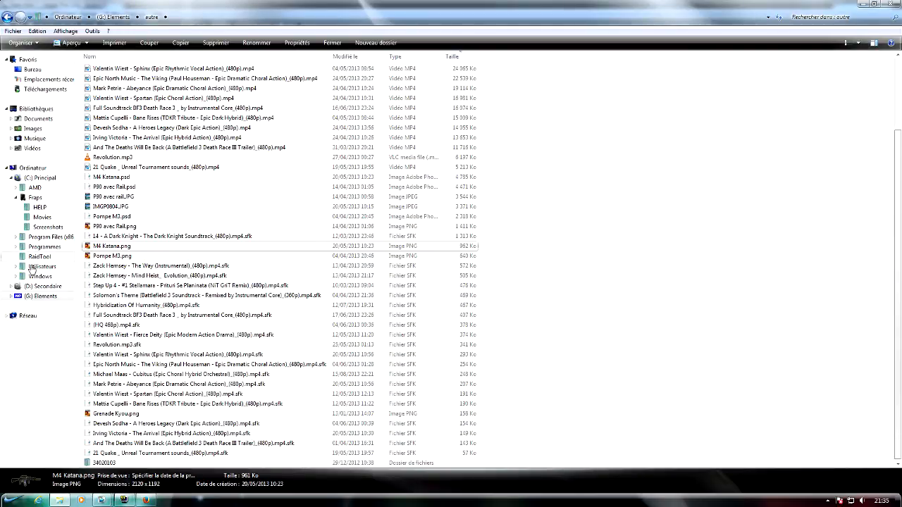
Return to the AAB folder on drive D: and open the G18C 3.png pistol image again
left_click(32, 288)
double_click(99, 70)
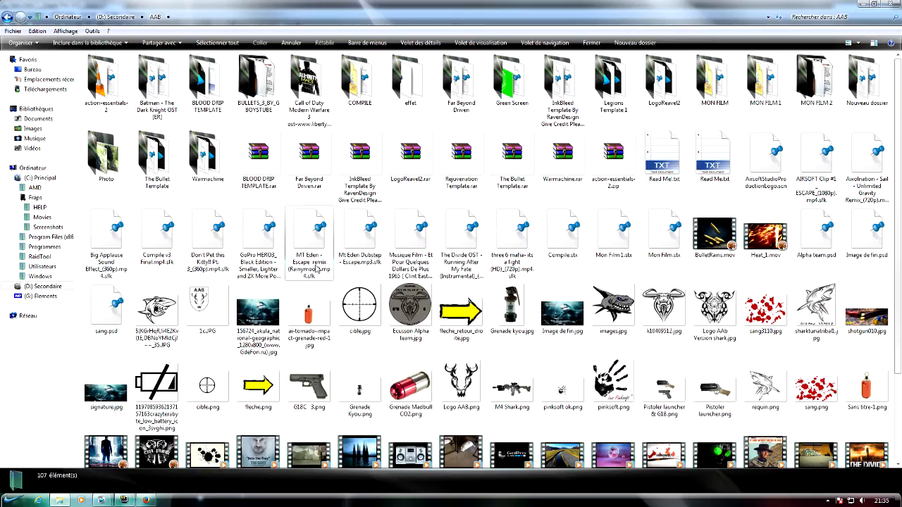
double_click(309, 387)
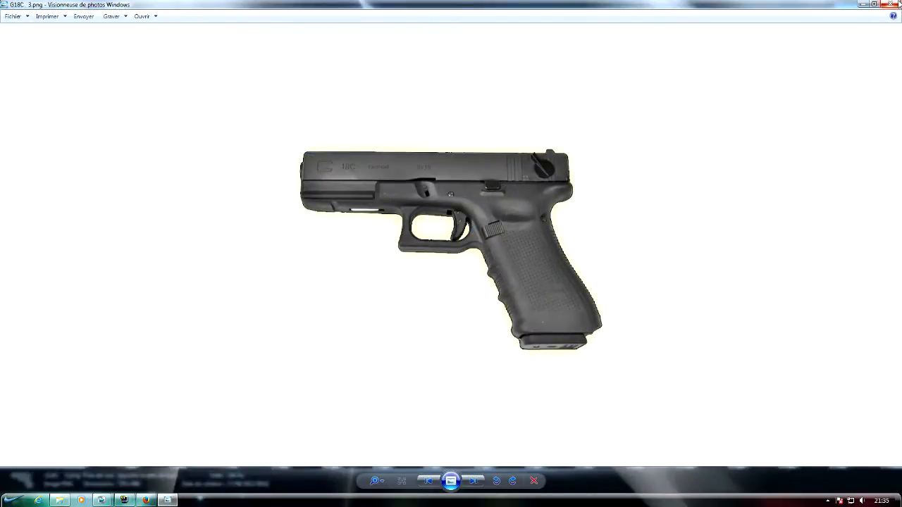
left_click(893, 4)
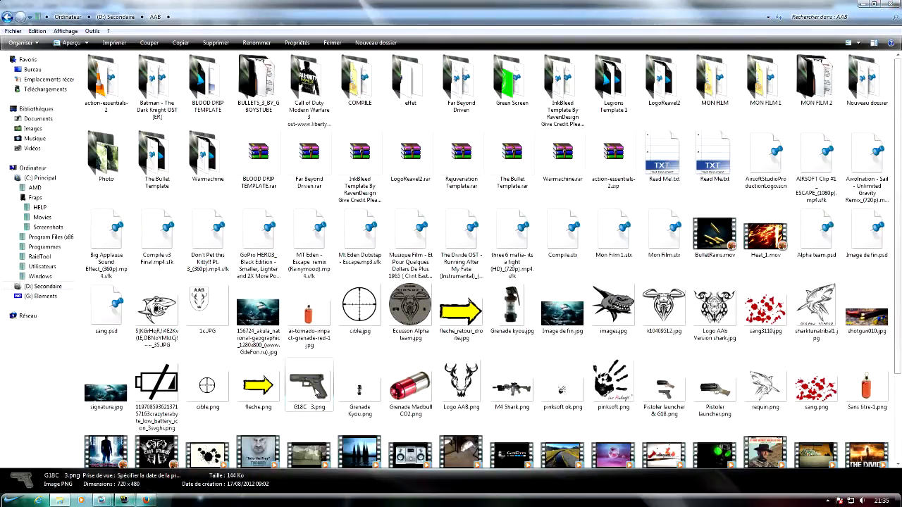
Bring G18C 3.png from the AAB folder into the Sans titre project in Vegas Pro, placing it on expanded track 1
scroll(183, 451, "down", 1)
mouse_move(123, 500)
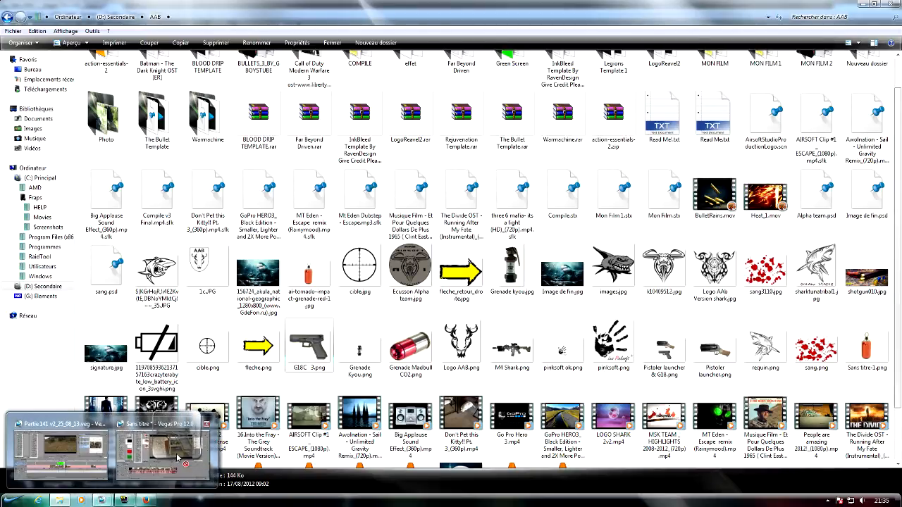
left_click(177, 458)
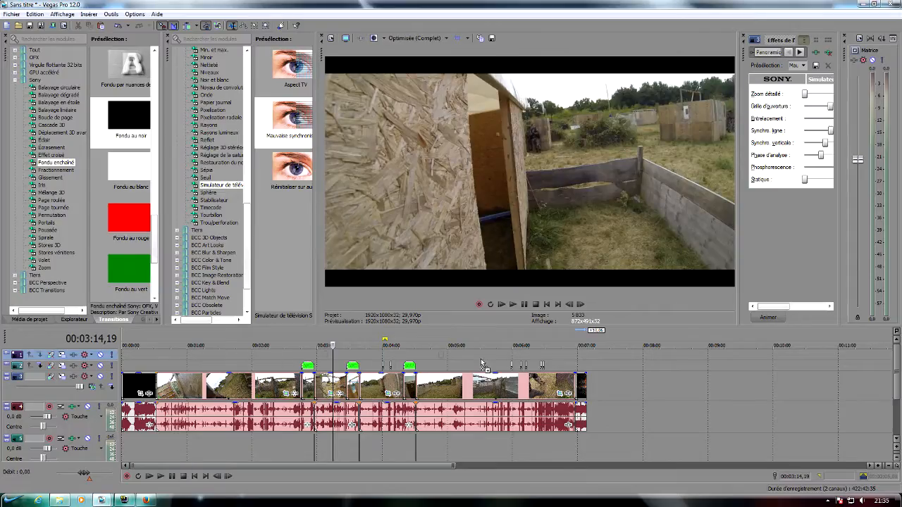
scroll(634, 349, "up", 6)
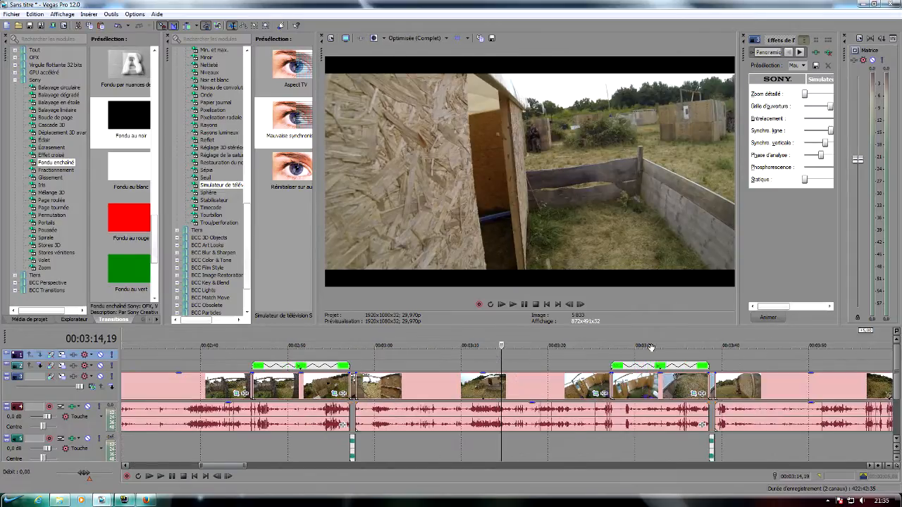
scroll(620, 364, "down", 2)
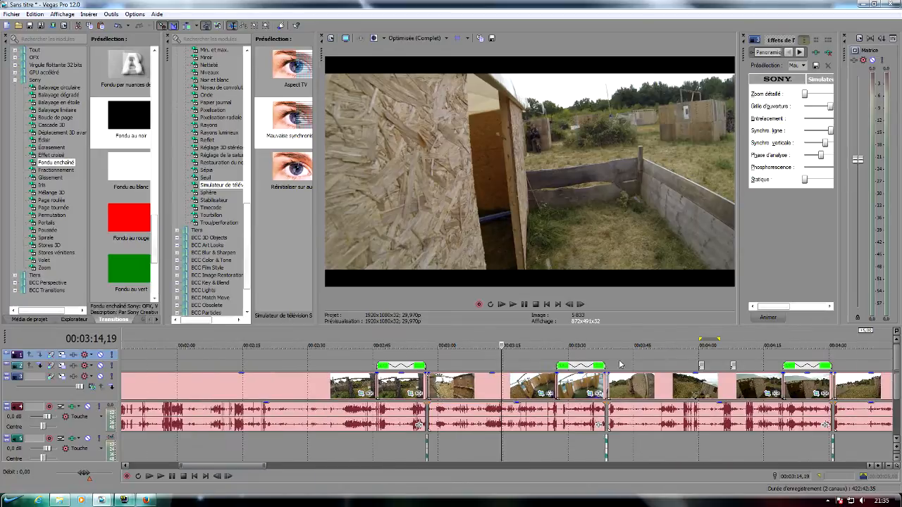
left_click(10, 354)
scroll(585, 373, "down", 3)
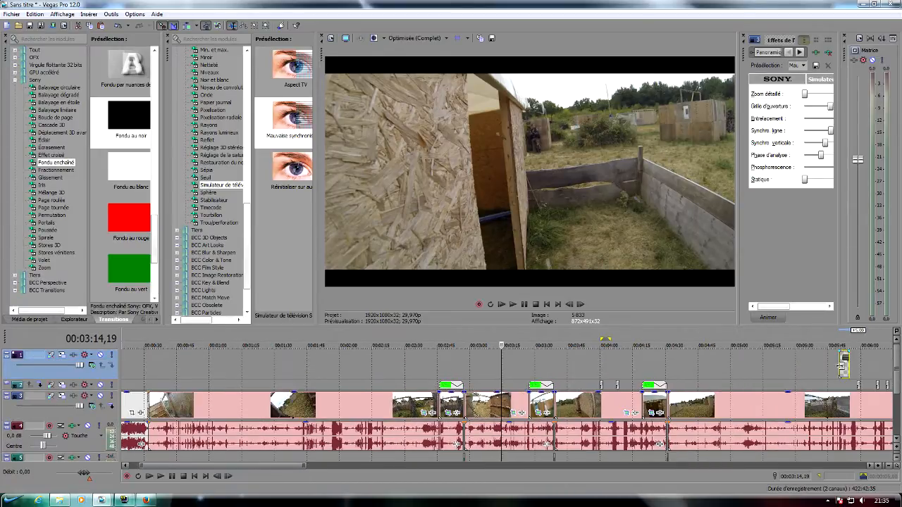
Extend the G18C image on track 1 so it spans from the start of the gameplay footage to its end
left_click_drag(840, 367, 146, 392)
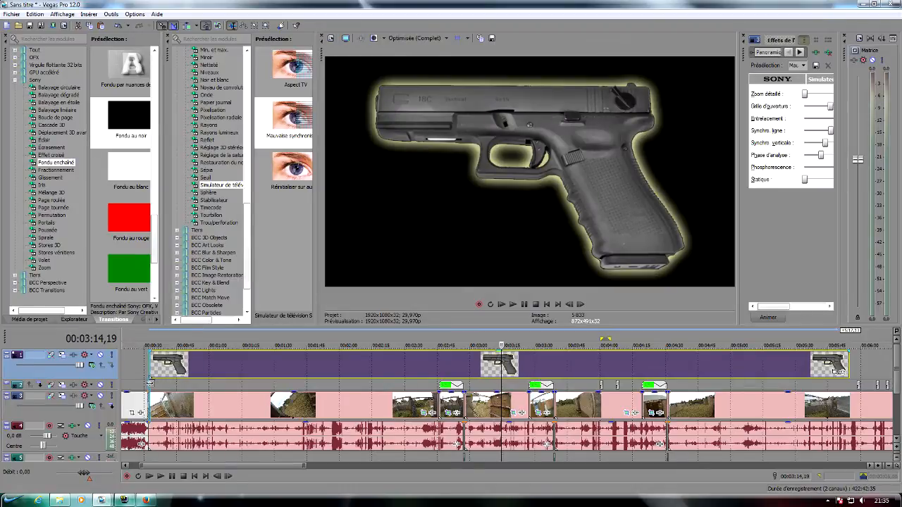
scroll(543, 378, "down", 1)
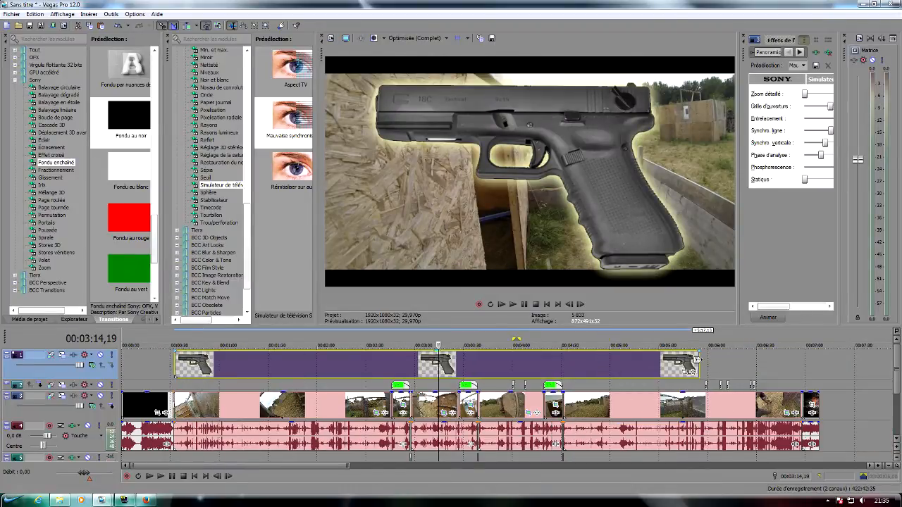
left_click_drag(698, 359, 801, 367)
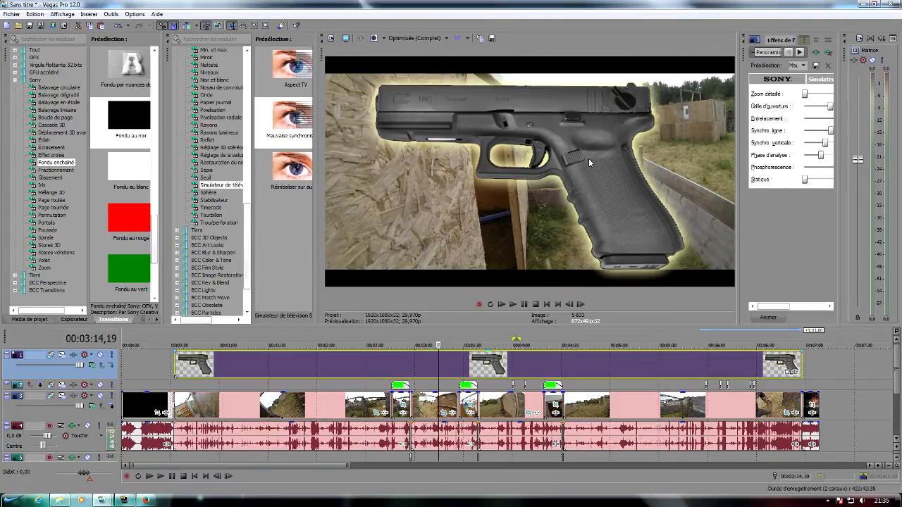
Open the G18C image's pan/crop settings, widen their window and apply the G18 preset
left_click(790, 373)
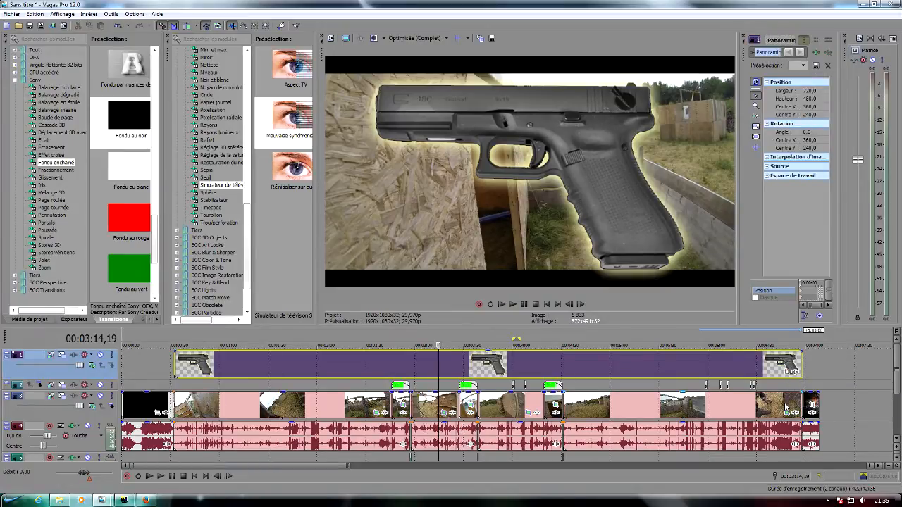
left_click_drag(738, 235, 592, 235)
left_click(806, 66)
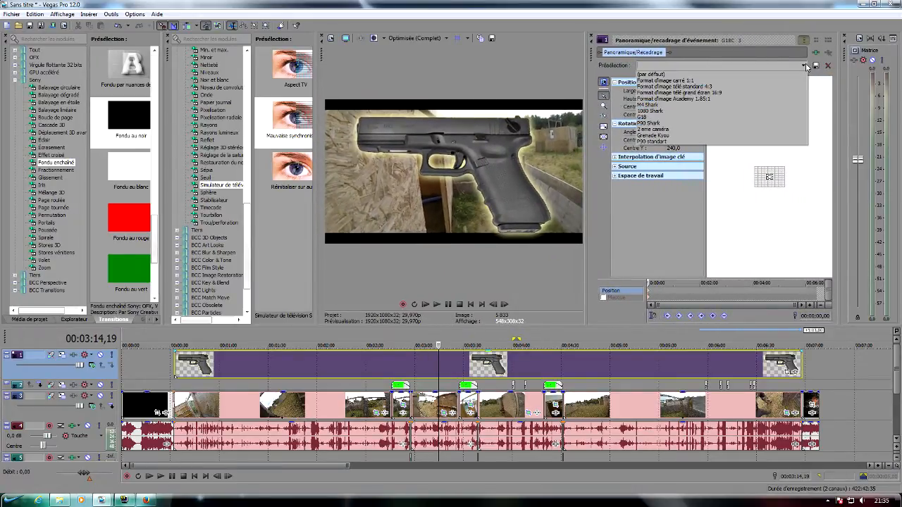
left_click(730, 117)
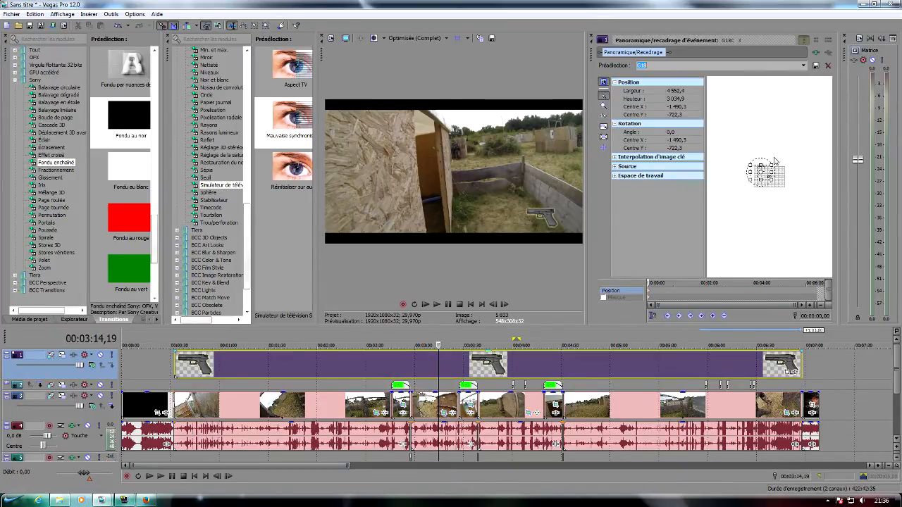
left_click(756, 172)
scroll(755, 174, "up", 5)
scroll(755, 176, "up", 2)
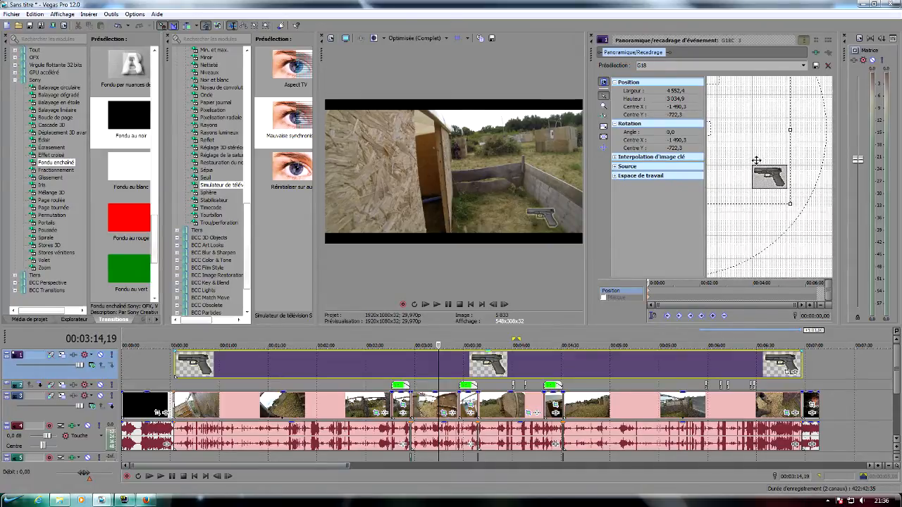
Try other sizes and positions for the G18C image in its crop frame, and reapply the G18 preset
scroll(754, 178, "up", 3)
scroll(754, 211, "up", 1)
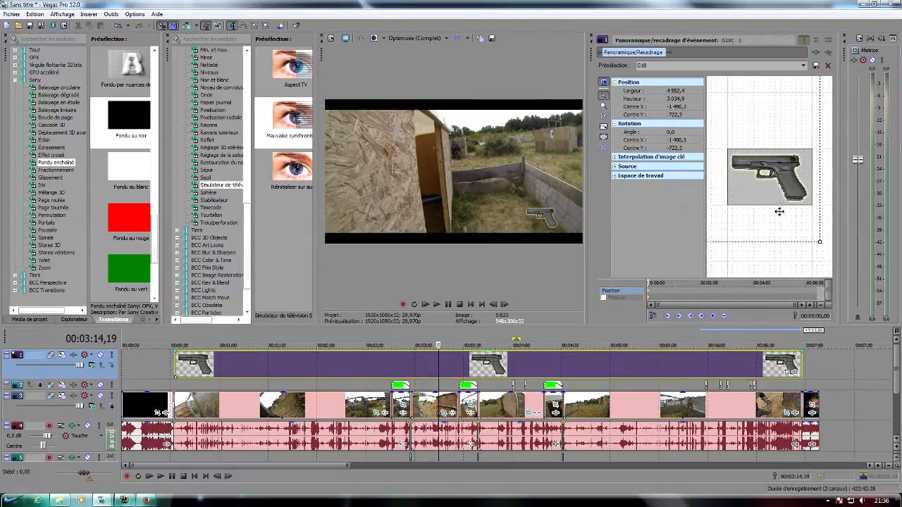
scroll(778, 212, "down", 2)
left_click_drag(808, 227, 795, 208)
scroll(799, 217, "down", 4)
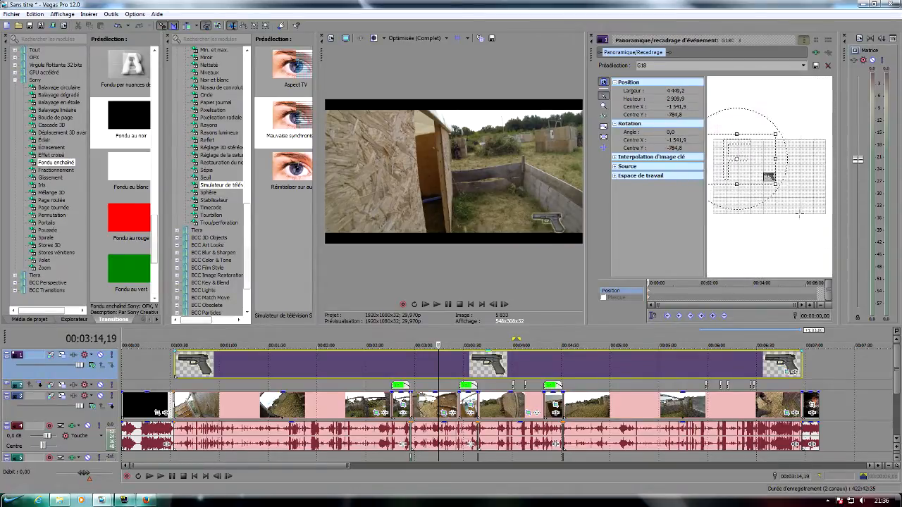
left_click_drag(710, 141, 757, 169)
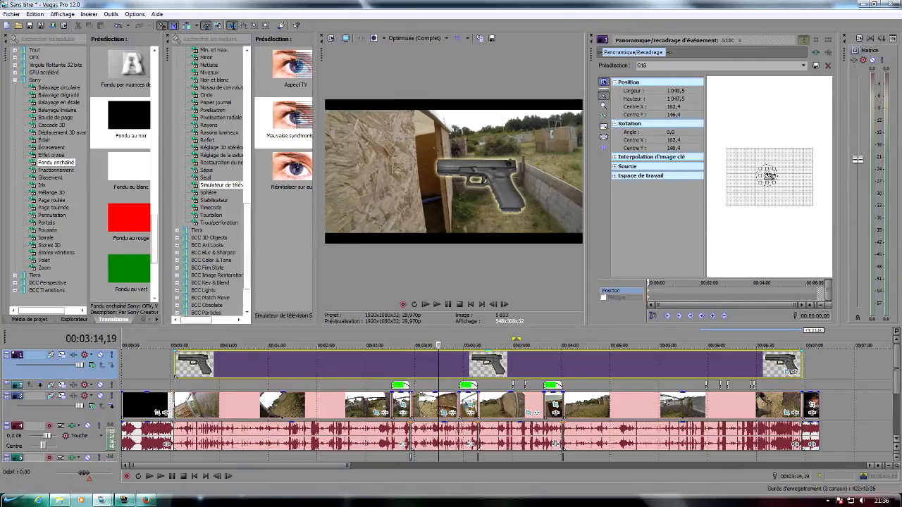
scroll(770, 173, "up", 4)
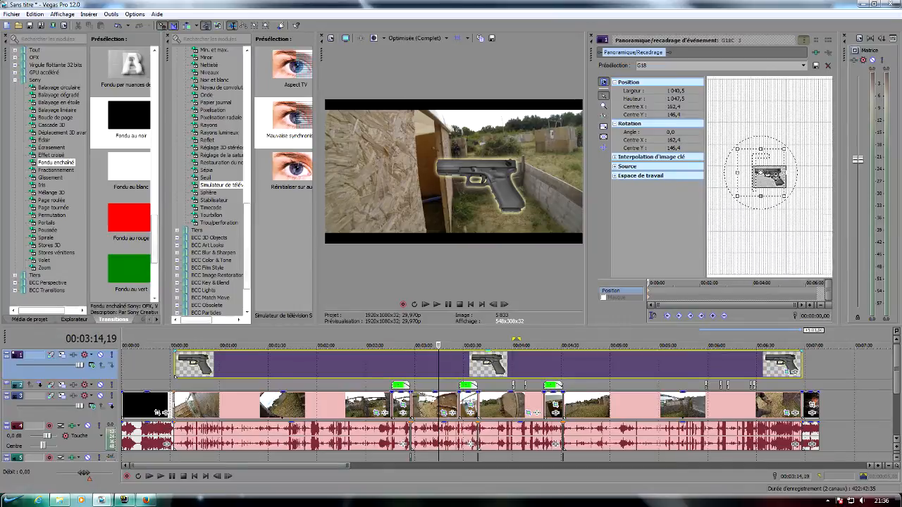
mouse_move(776, 177)
left_mouse_down()
mouse_move(752, 186)
mouse_move(799, 185)
mouse_move(781, 172)
left_mouse_up()
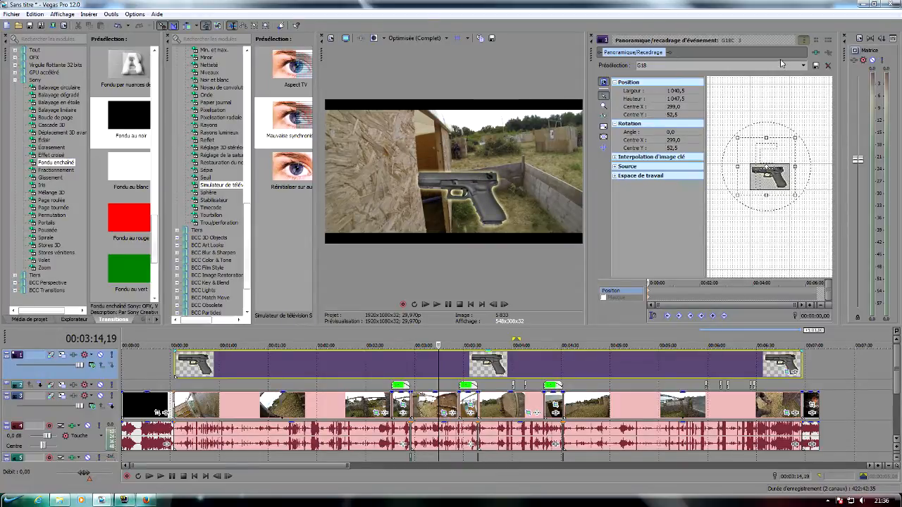
left_click(804, 65)
left_click(651, 117)
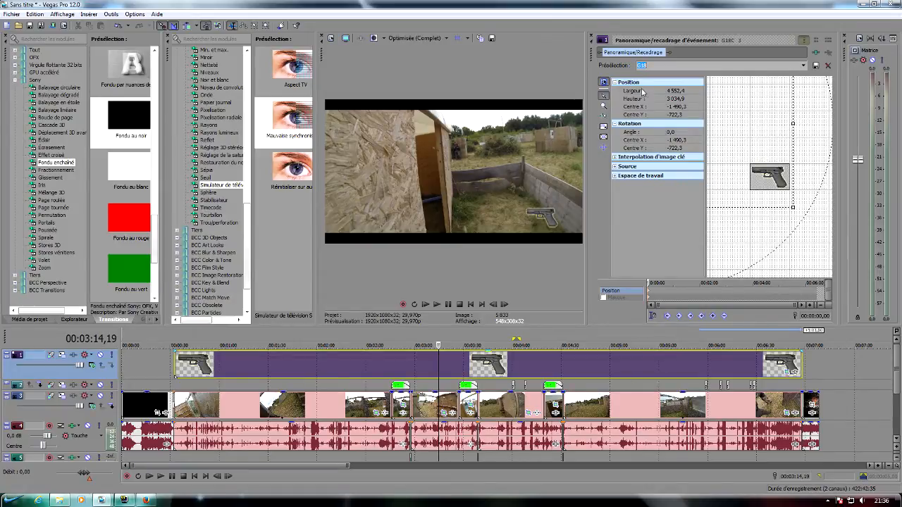
Narrow the pan/crop window to enlarge the video preview, and lower the opacity of the G18C image on track 1
left_click_drag(590, 82, 748, 82)
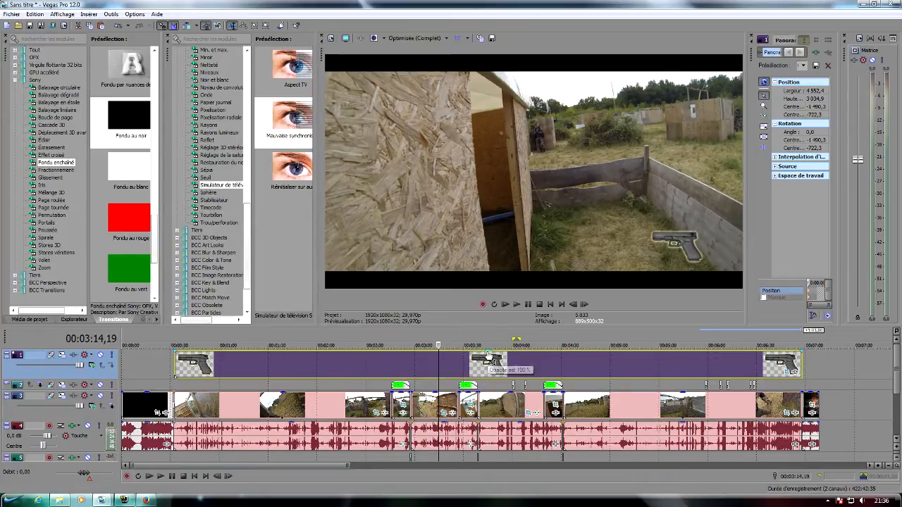
left_click_drag(488, 356, 488, 364)
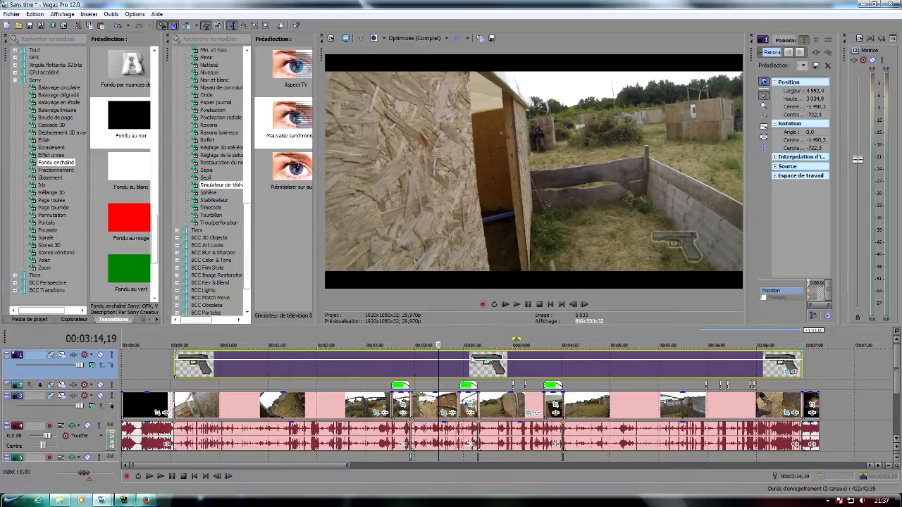
Split the G18C image at 00:02:57,05 and 00:02:57,24 and delete the piece over the first hit-effect clip
left_click(410, 381)
scroll(416, 388, "up", 4)
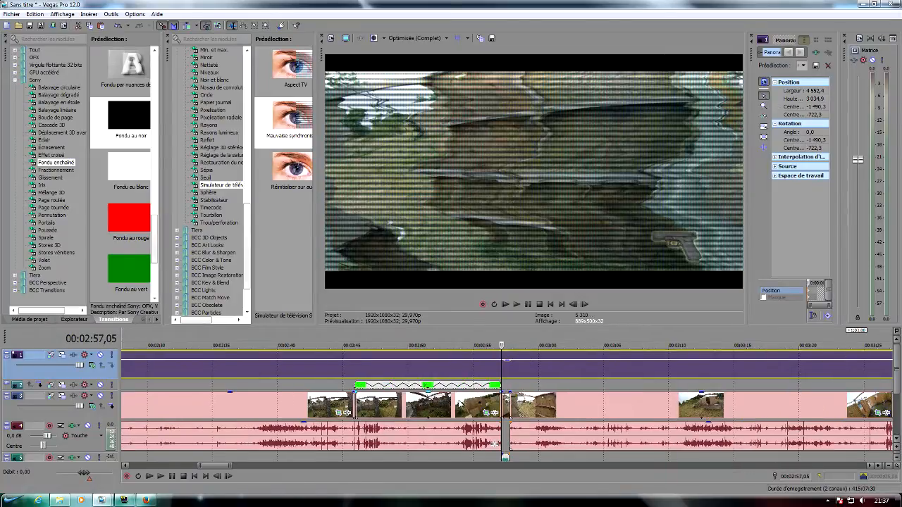
key("s")
left_click(510, 374)
key("s")
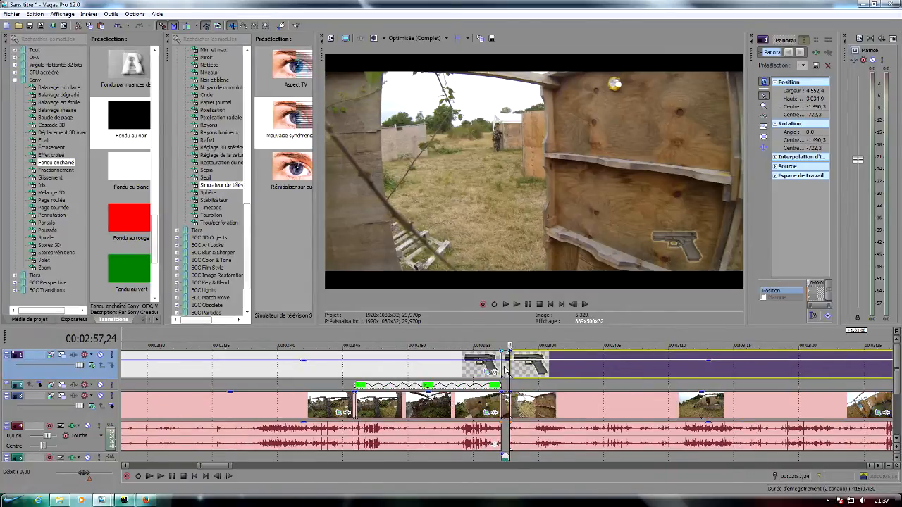
left_click(504, 365)
key("Delete")
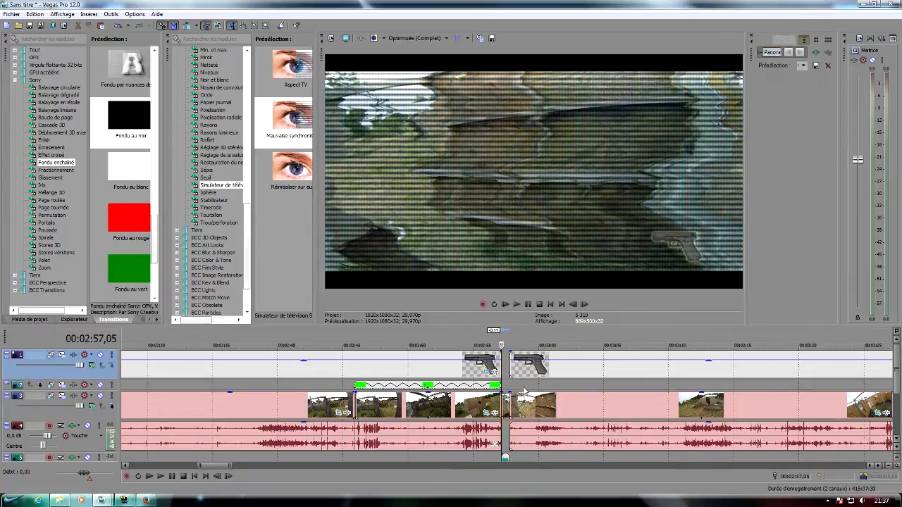
Split the G18C image at 00:03:38,17 and 00:03:39,06 and delete the piece over the second hit-effect clip
scroll(526, 384, "down", 3)
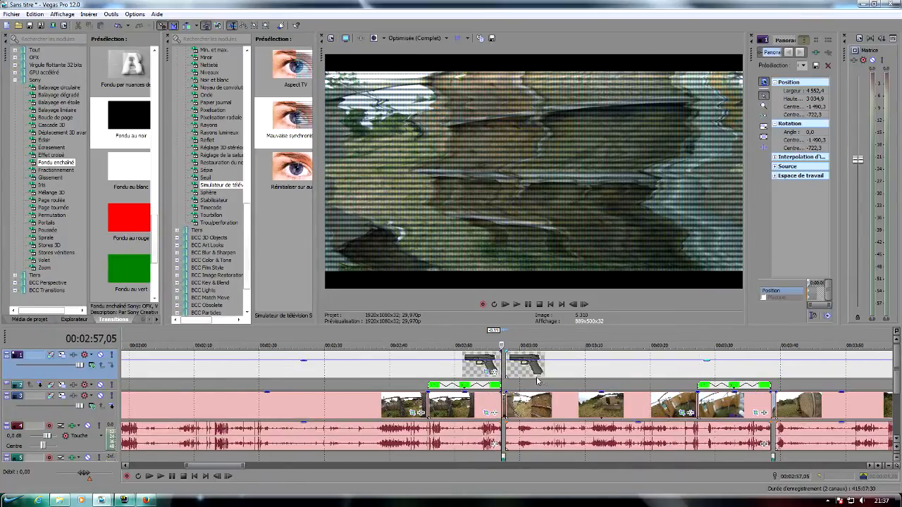
left_click(770, 372)
scroll(771, 394, "up", 3)
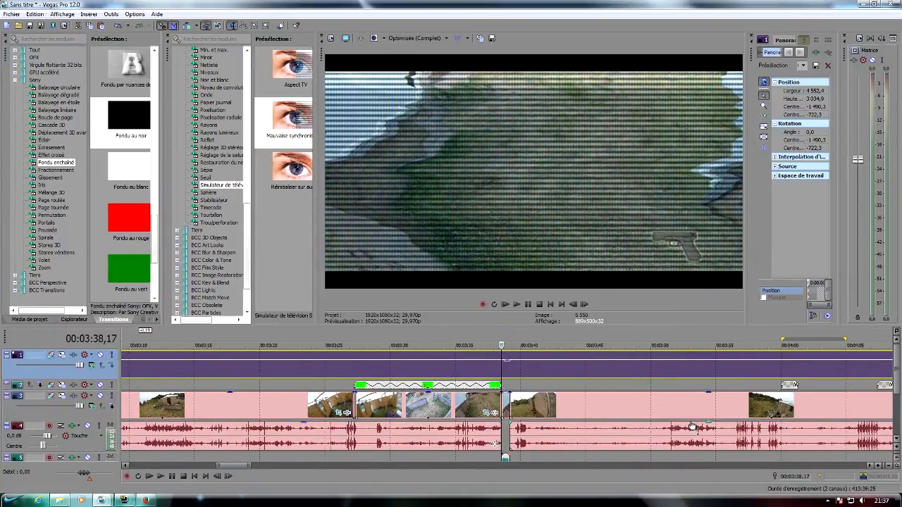
left_click(510, 367)
key("s")
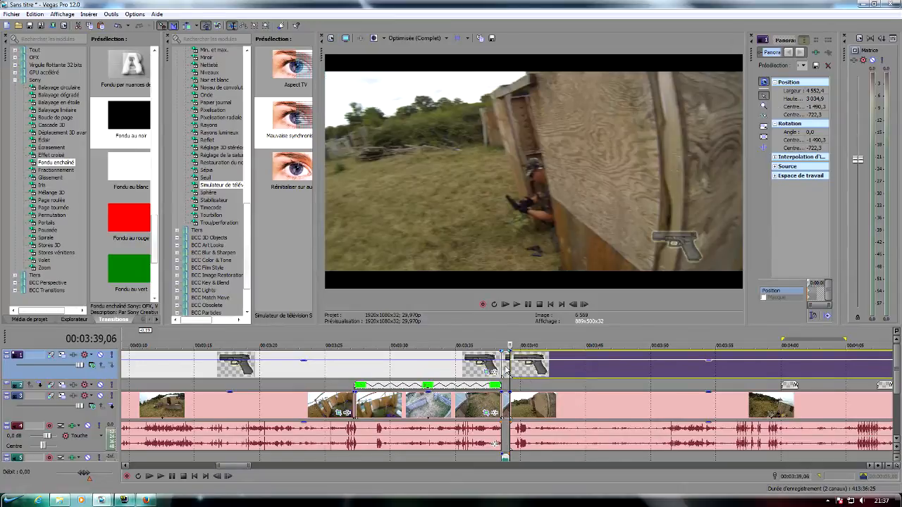
left_click(505, 367)
key("Delete")
Split the G18C image around the third hit-effect clip, from 00:04:30,20 to its end, and delete the piece over it
scroll(557, 386, "down", 3)
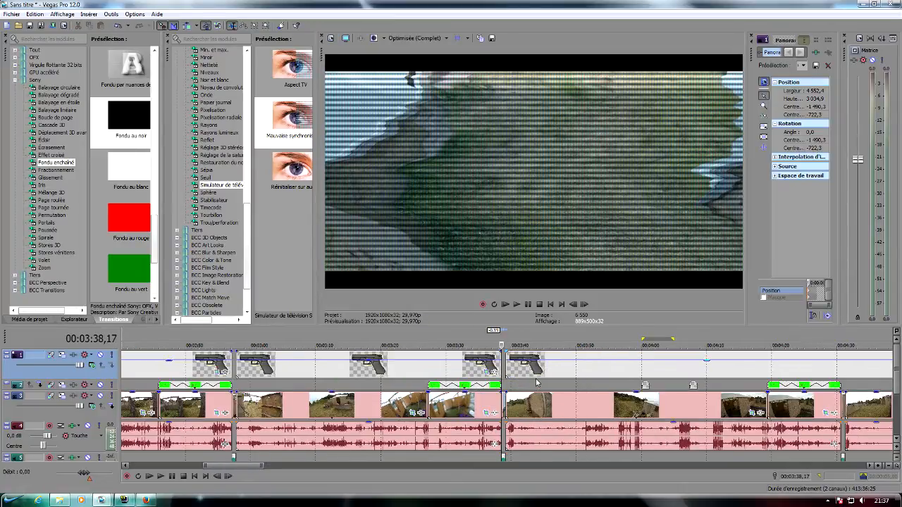
scroll(669, 378, "down", 2)
scroll(726, 369, "down", 2)
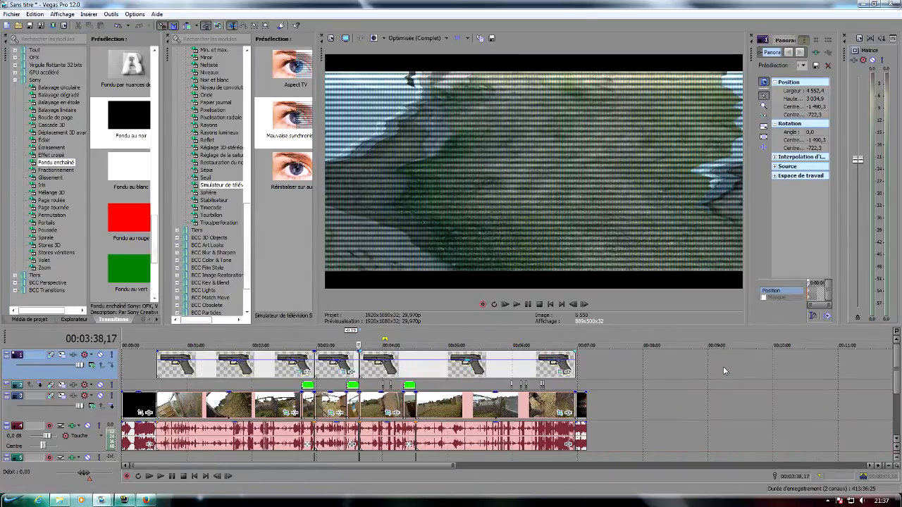
left_click(416, 367)
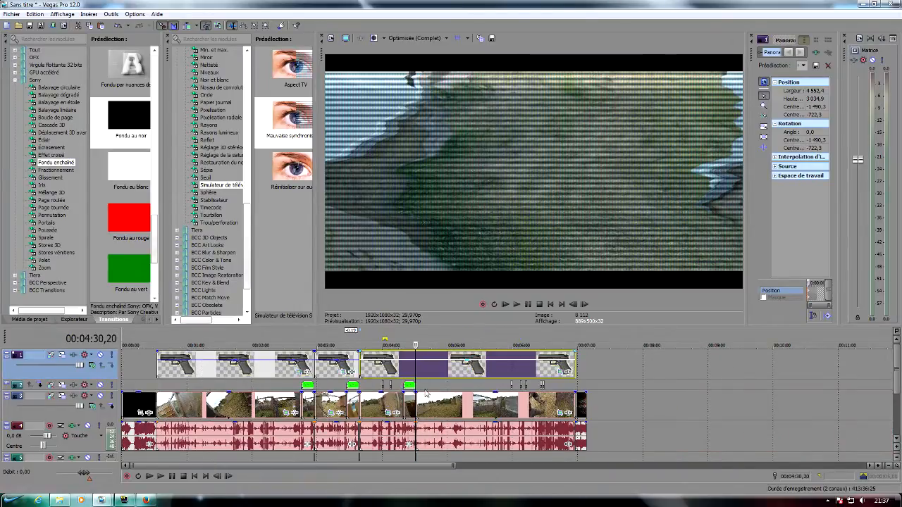
scroll(415, 367, "up", 5)
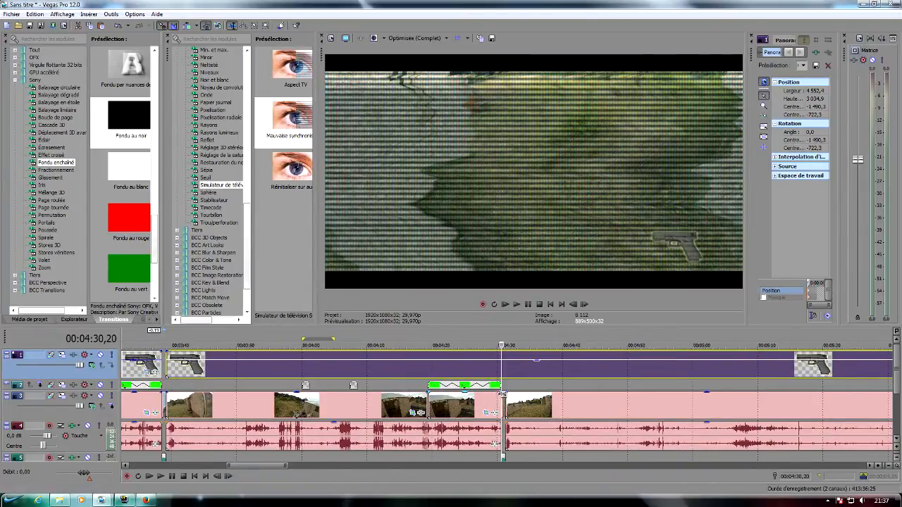
key("s")
left_click(506, 366)
key("s")
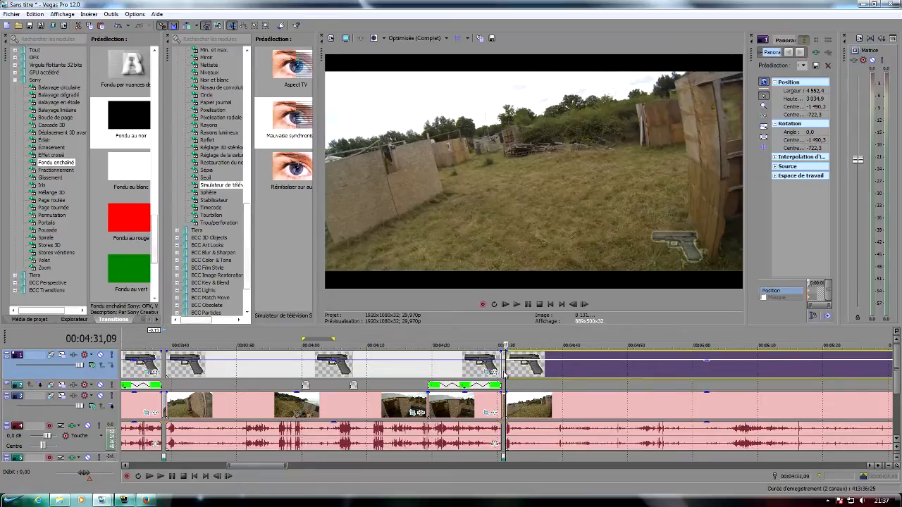
scroll(502, 381, "up", 5)
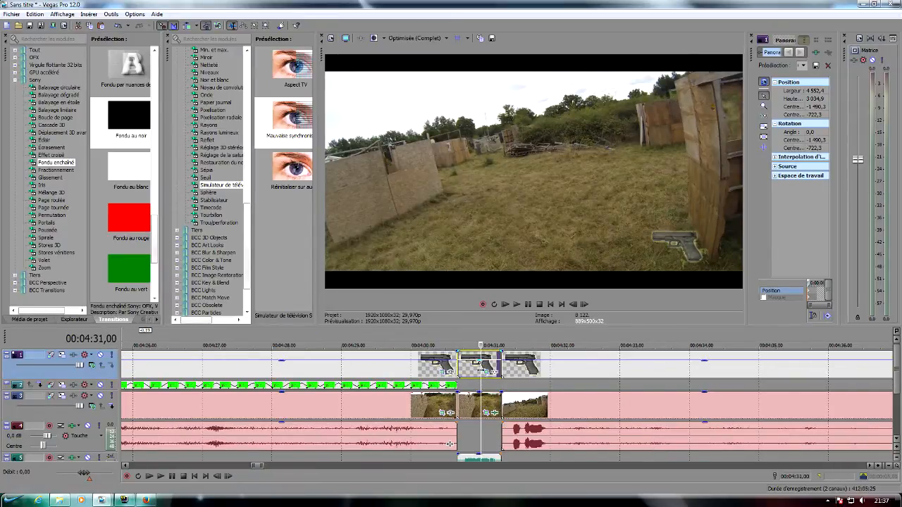
scroll(482, 387, "down", 6)
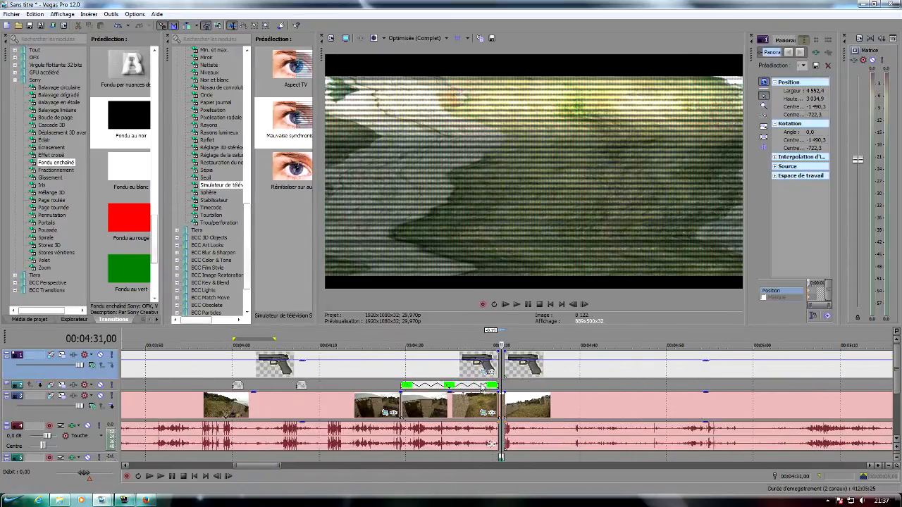
Play the gameplay from 00:06:33,10, split the G18C image at 00:06:43,08 and delete the piece after the cut
scroll(482, 386, "down", 3)
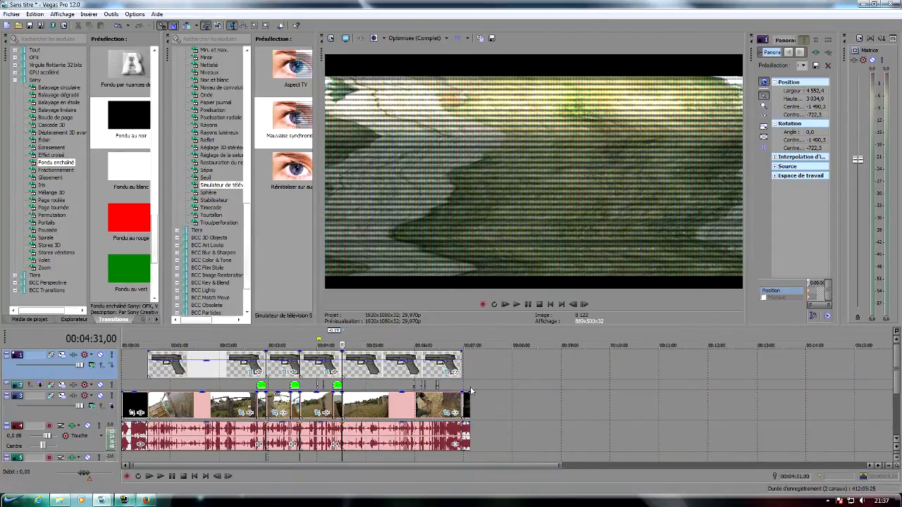
left_click(443, 386)
scroll(447, 409, "up", 4)
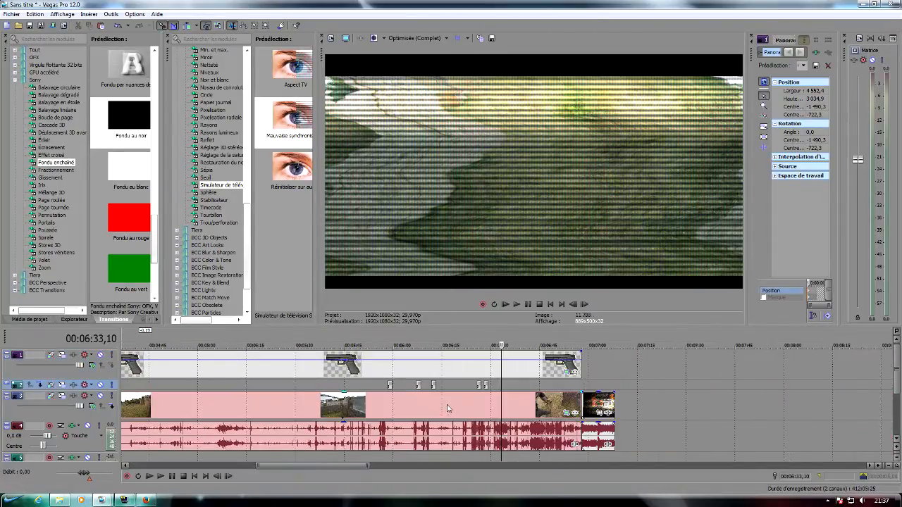
left_click(515, 305)
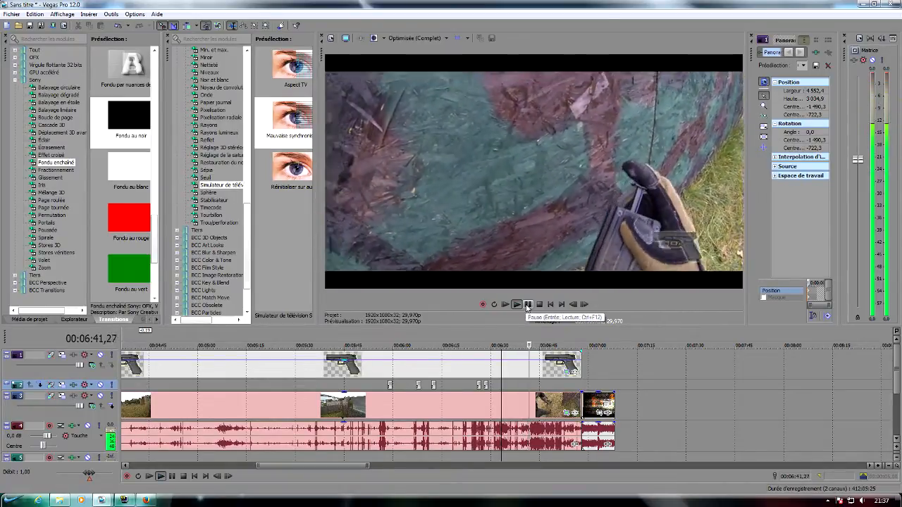
left_click(527, 305)
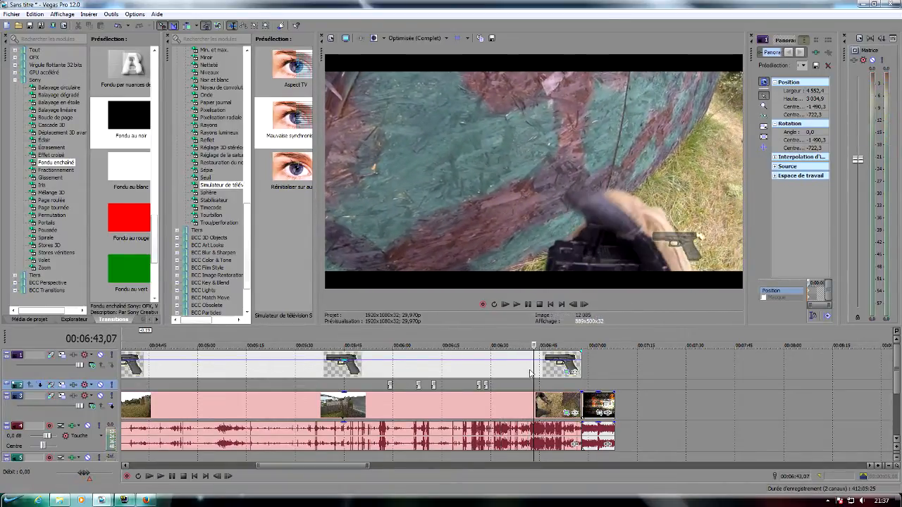
left_click(533, 367)
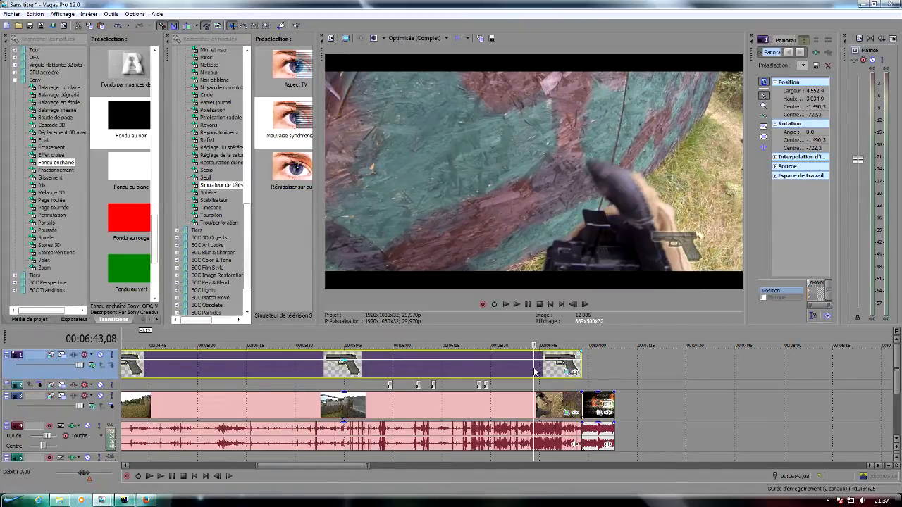
key("s")
left_click(544, 373)
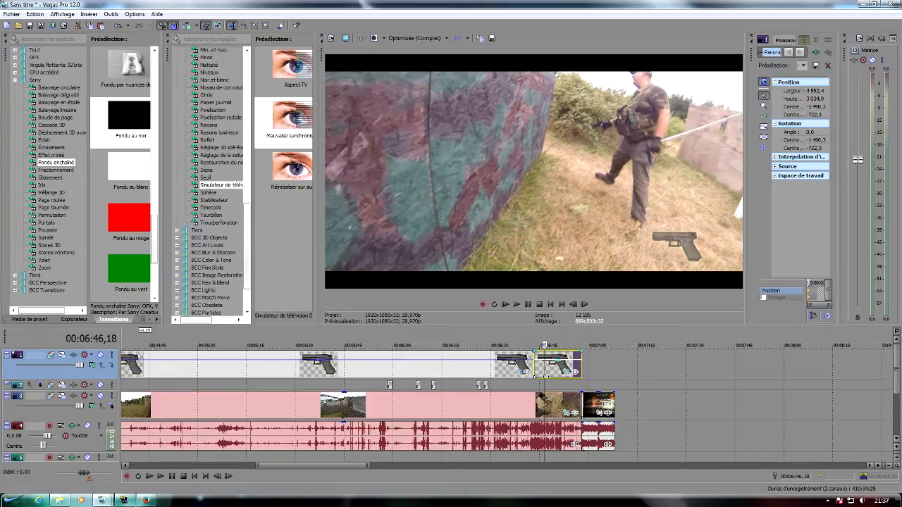
key("Delete")
Extend the end of the last G18C image piece to about 00:06:45 and preview the footage under it
scroll(533, 370, "up", 5)
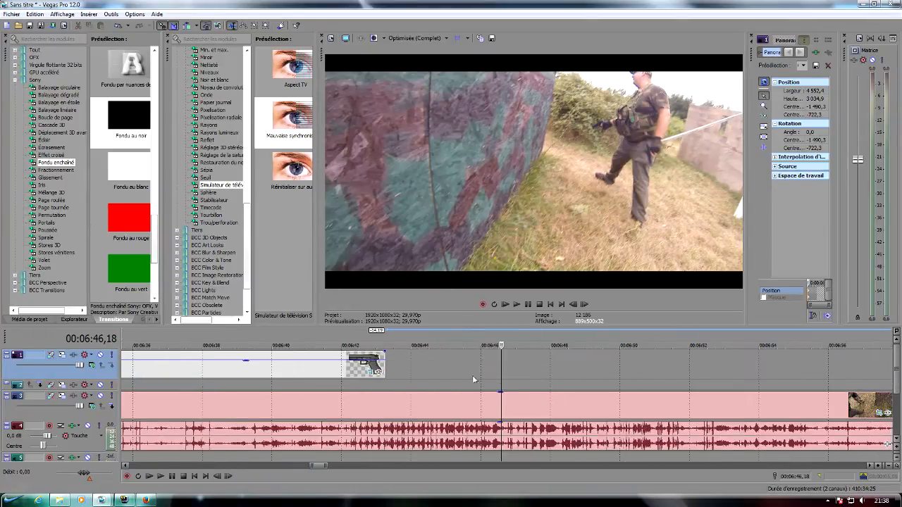
left_click_drag(384, 368, 465, 369)
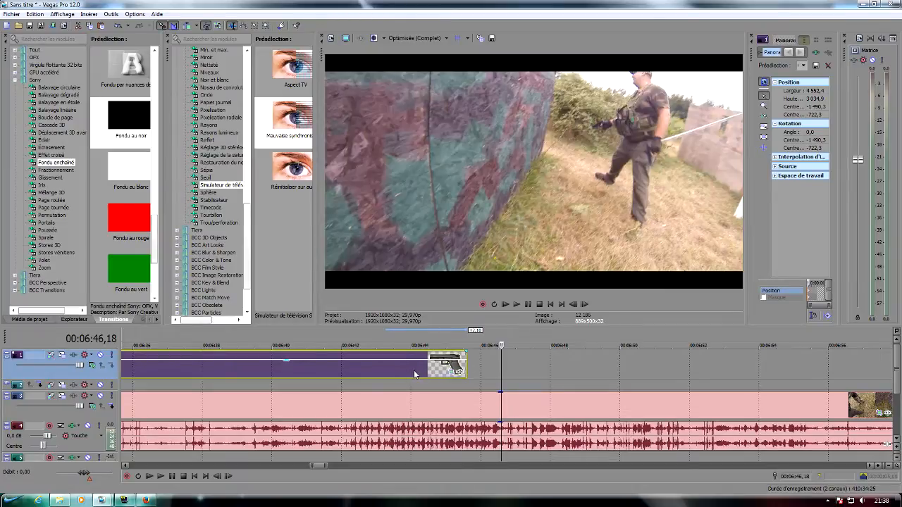
left_click(374, 372)
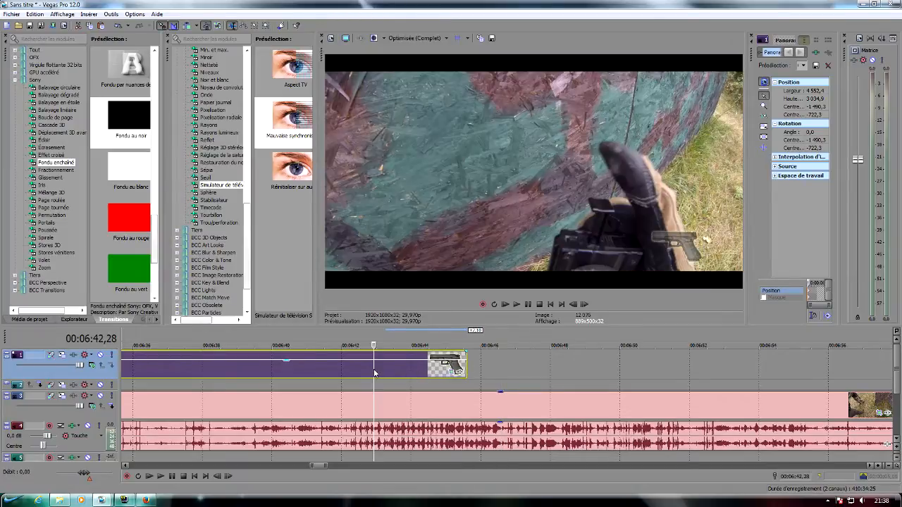
left_click(506, 306)
left_click(527, 309)
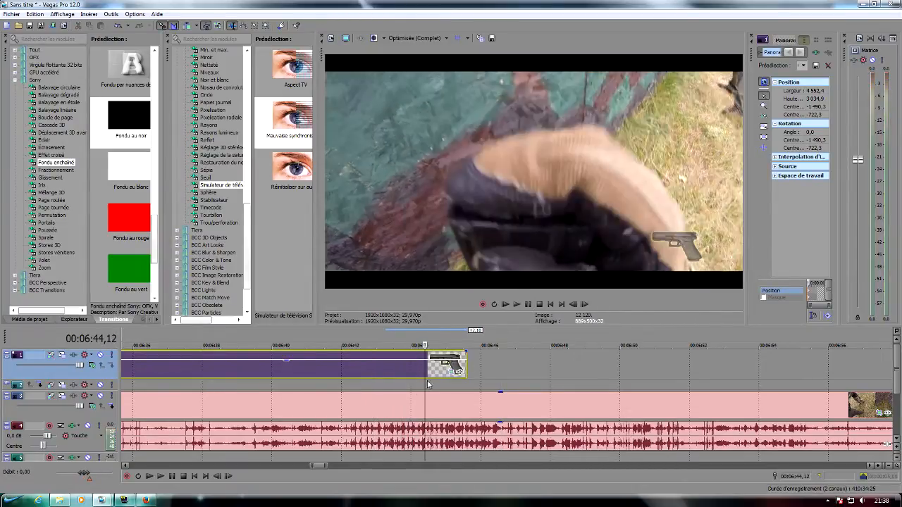
Play the gameplay near the end of the G18C image and split the image at 00:06:42,23
left_click(304, 371)
left_click(518, 305)
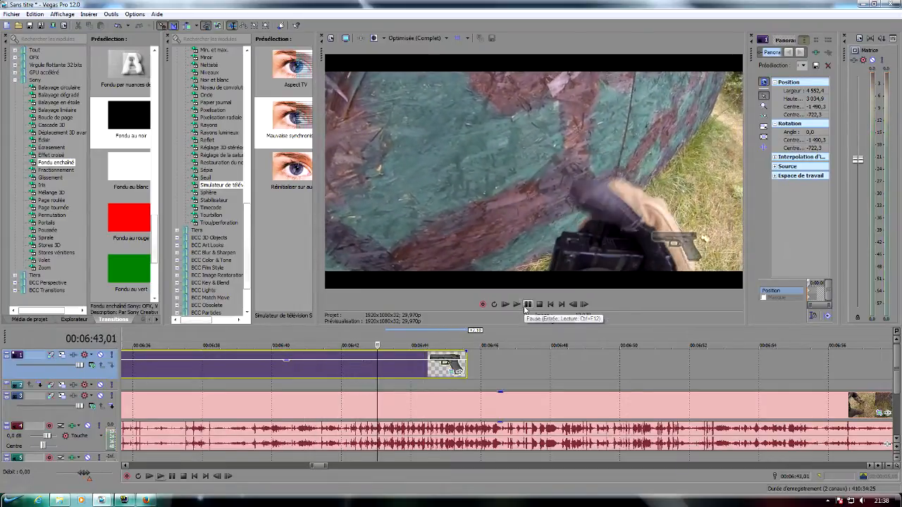
left_click(528, 307)
left_click(368, 370)
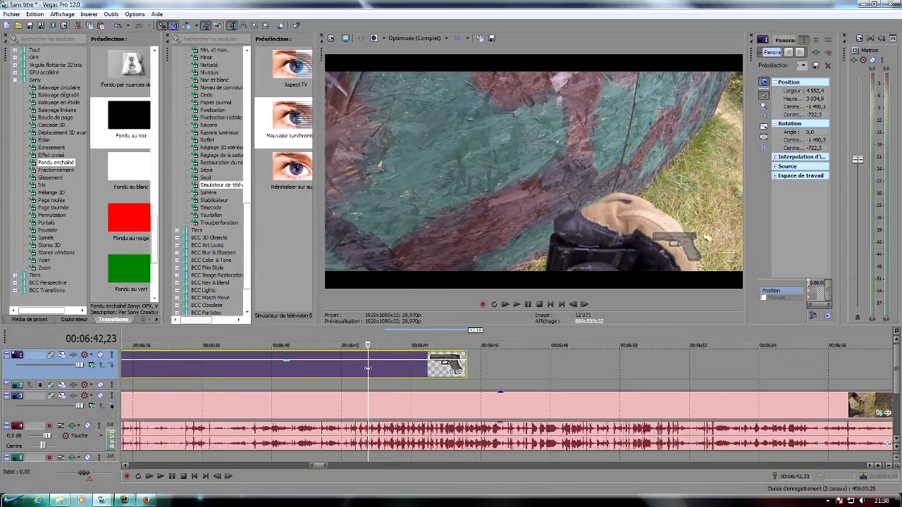
key("s")
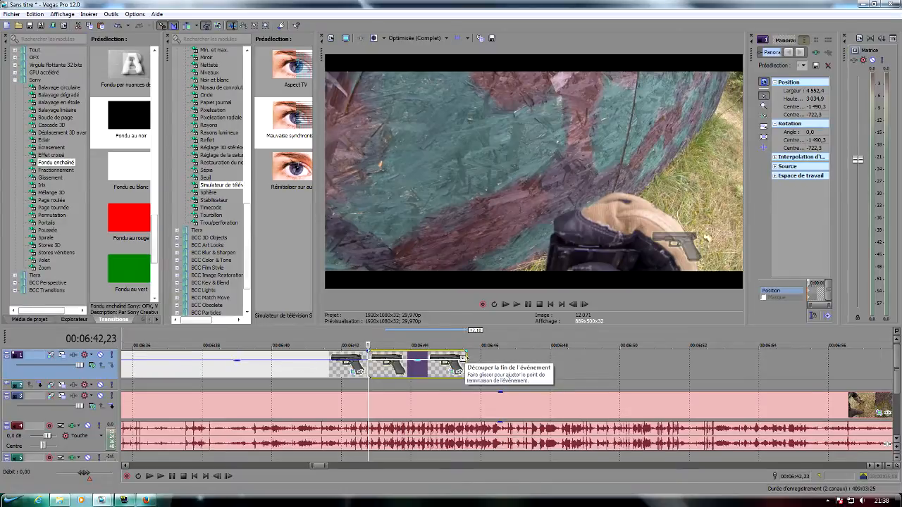
Add a fade-out across the full length of the last G18C image piece
left_click_drag(469, 351, 368, 346)
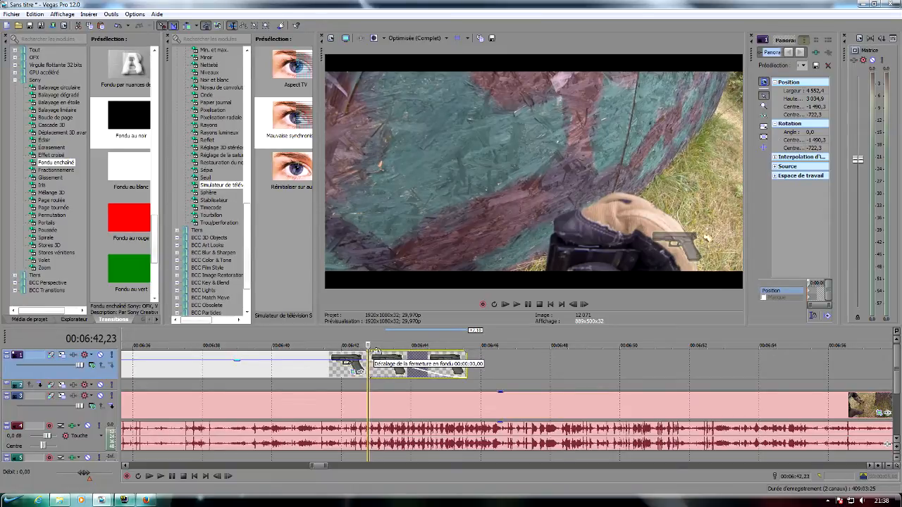
mouse_move(368, 350)
left_mouse_down()
mouse_move(457, 350)
mouse_move(379, 351)
left_mouse_up()
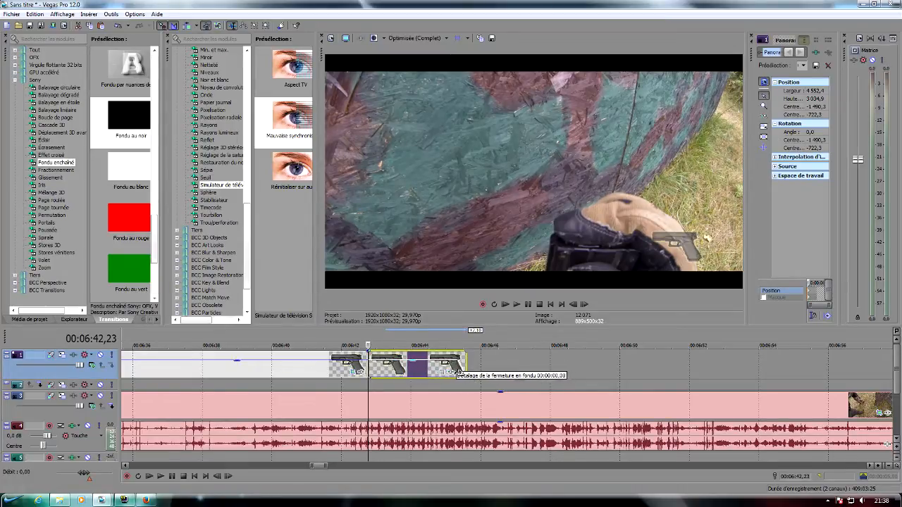
left_click_drag(459, 372, 412, 361)
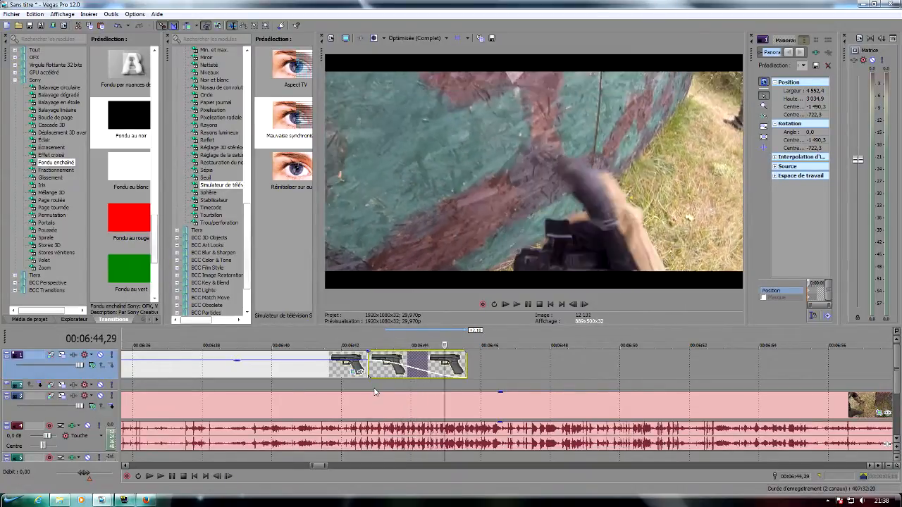
Add a fade-in of about 1.5 seconds to the start of the first G18C image piece at 00:00:32,15
scroll(380, 387, "down", 10)
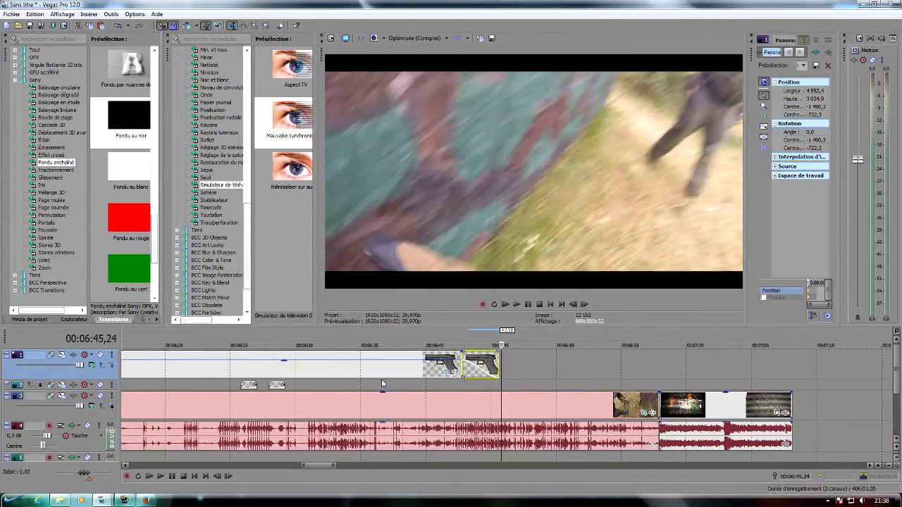
scroll(412, 385, "down", 3)
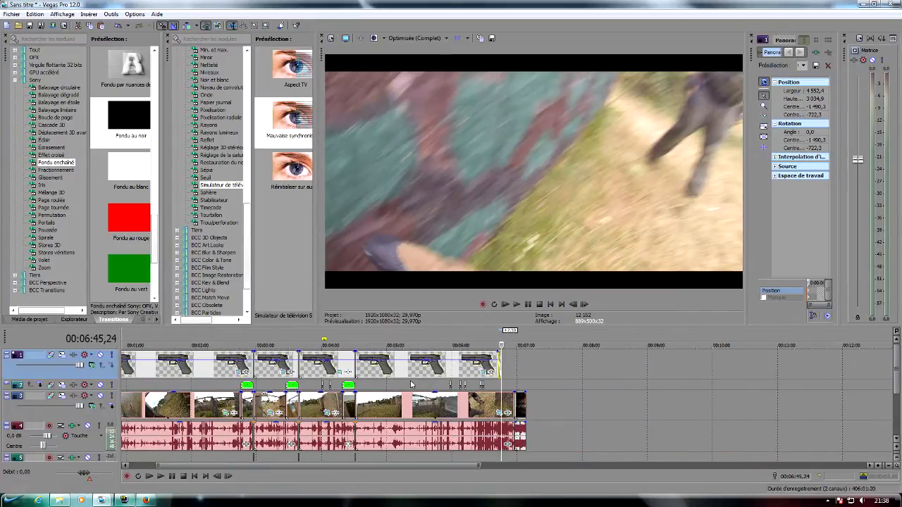
scroll(412, 385, "down", 3)
left_click(139, 386)
scroll(139, 386, "up", 10)
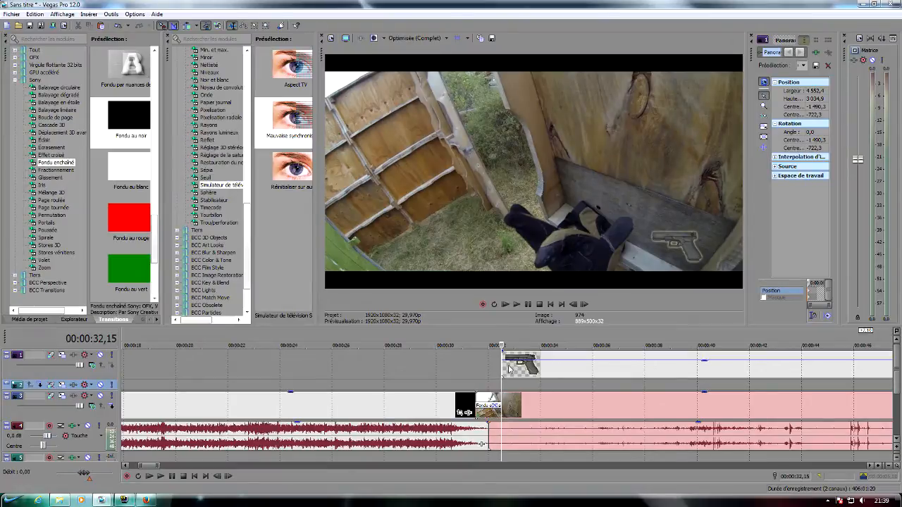
left_click_drag(501, 350, 539, 351)
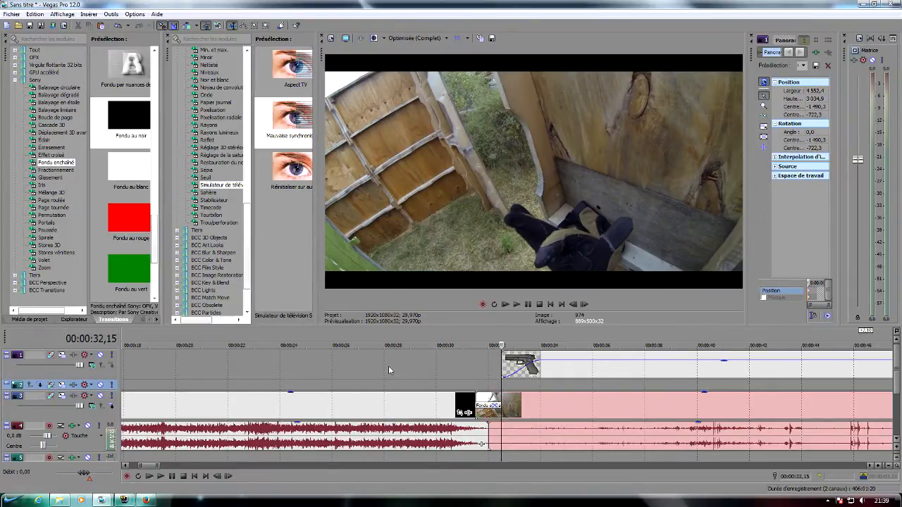
Play the video from before the first G18C image piece to check its fade-in, stopping at 00:00:45,15
left_click(389, 371)
left_click(516, 305)
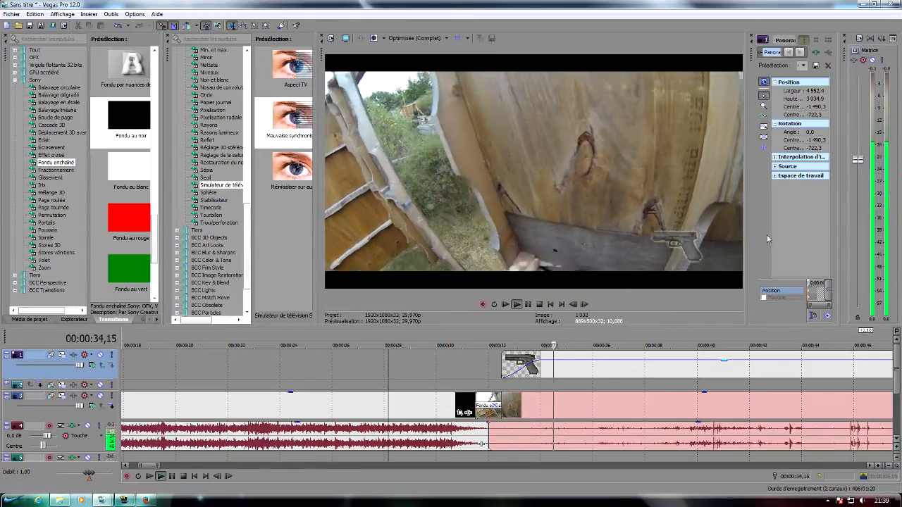
scroll(515, 363, "down", 6)
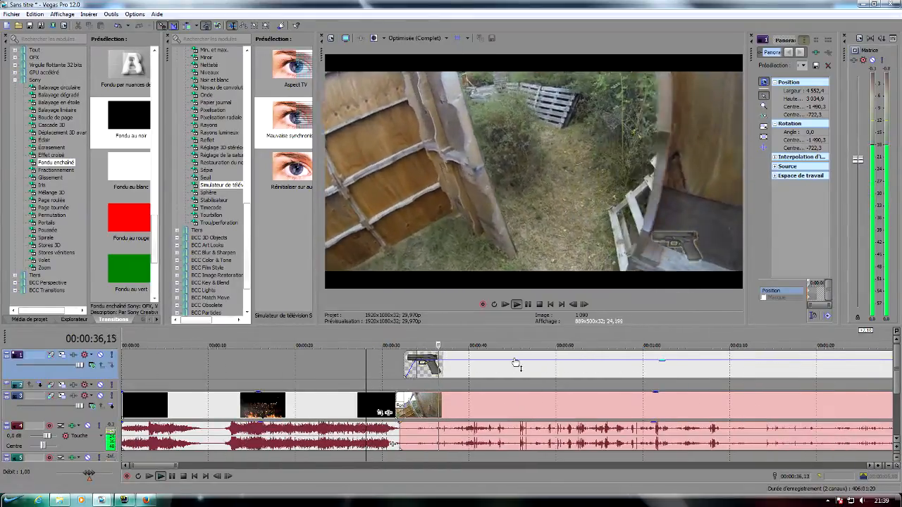
scroll(515, 363, "down", 5)
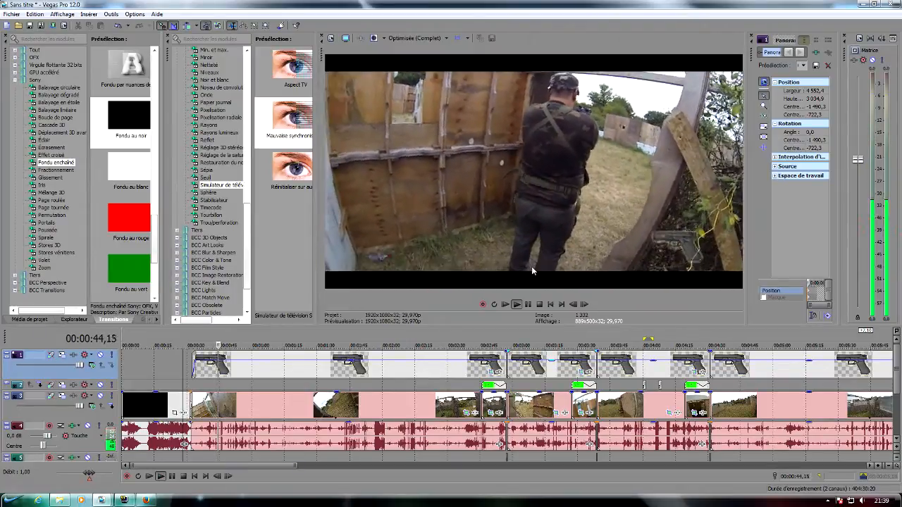
left_click(528, 304)
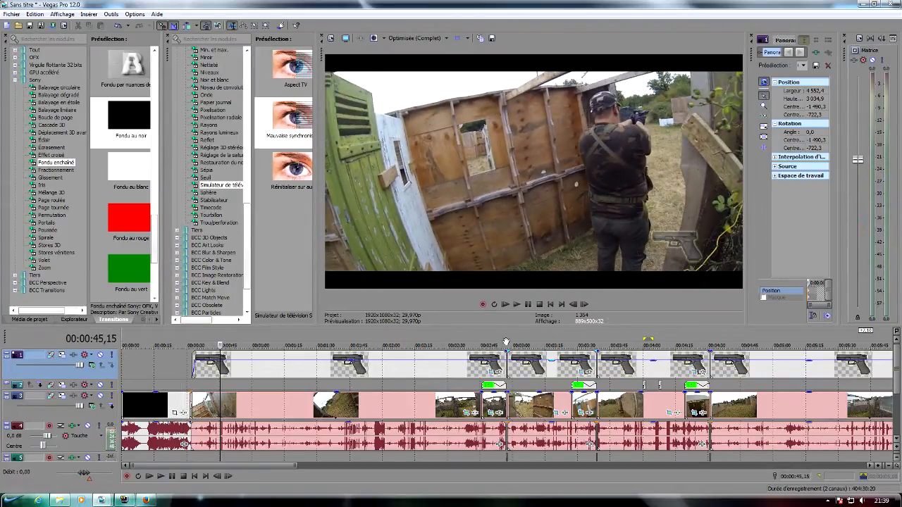
Enlarge the timeline area, insert an empty audio track and move it below the sound effects track
left_click_drag(504, 326, 499, 236)
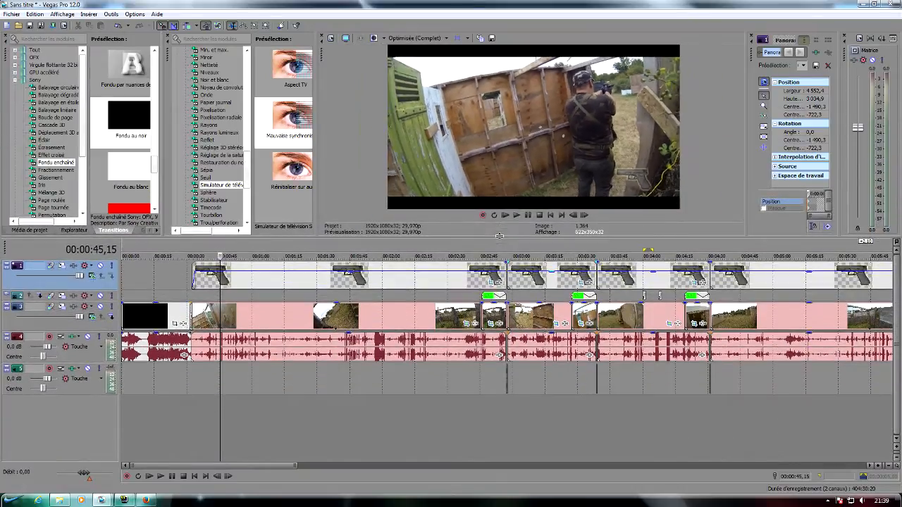
right_click(440, 387)
left_click(494, 298)
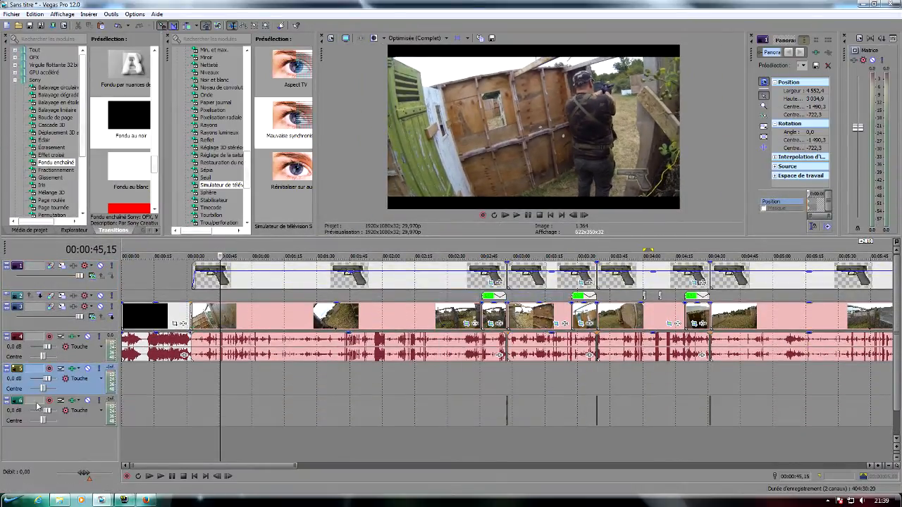
left_click(147, 425)
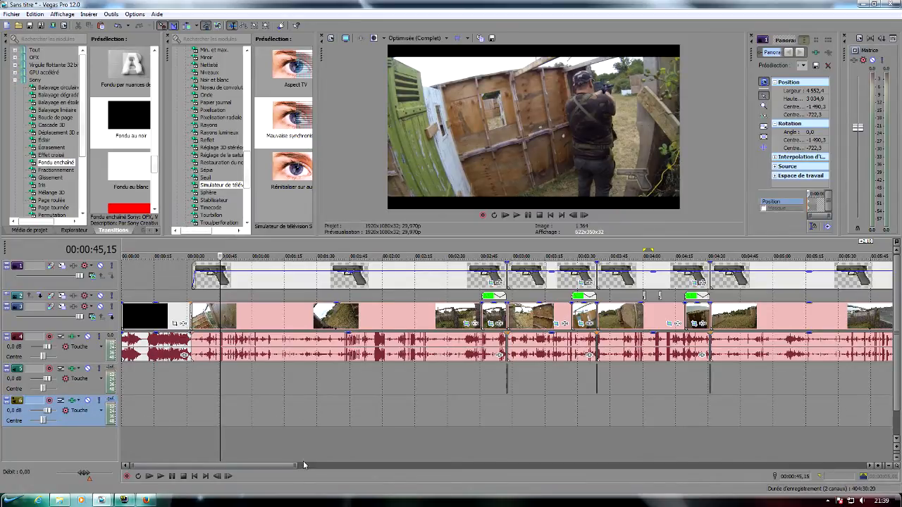
mouse_move(289, 466)
left_mouse_down()
mouse_move(335, 468)
mouse_move(297, 470)
left_mouse_up()
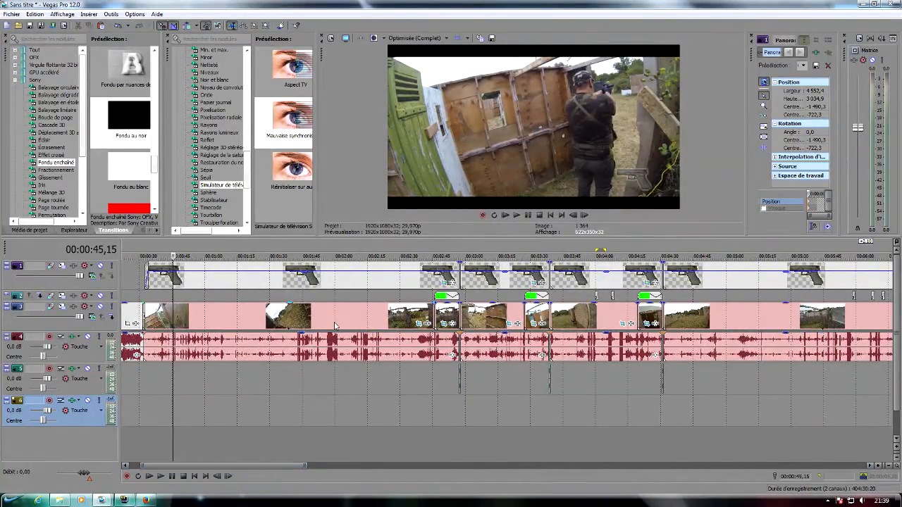
left_click_drag(300, 466, 346, 470)
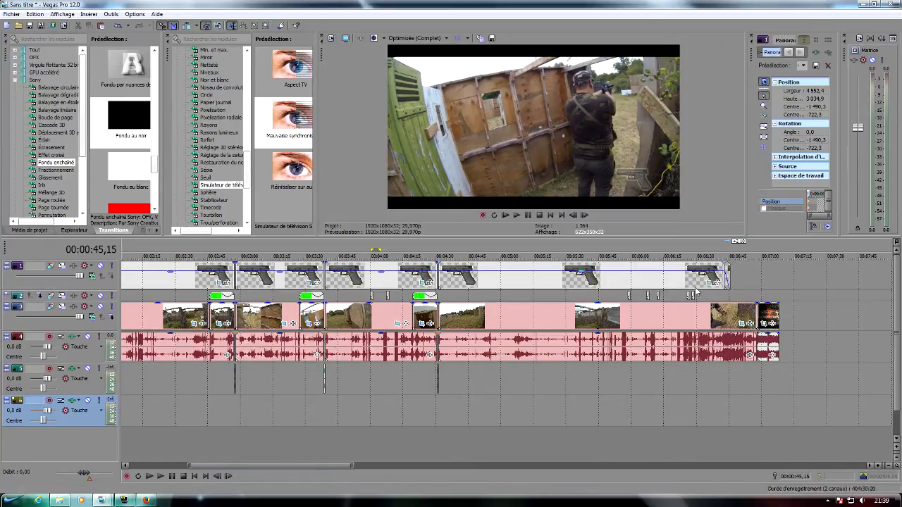
mouse_move(593, 305)
left_click_drag(229, 467, 203, 473)
left_click(248, 386)
scroll(249, 386, "down", 2)
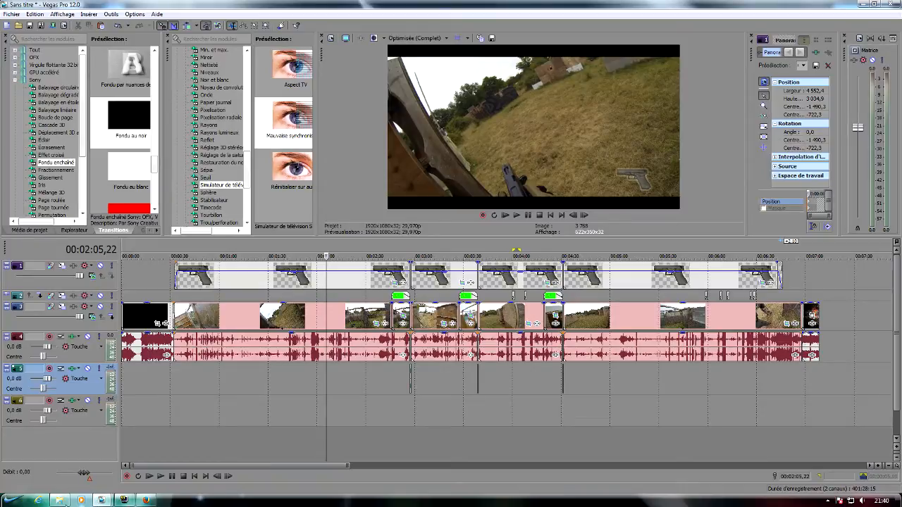
Switch to Windows Explorer and open the "autre" folder on the Elements (G:) drive
left_click(62, 501)
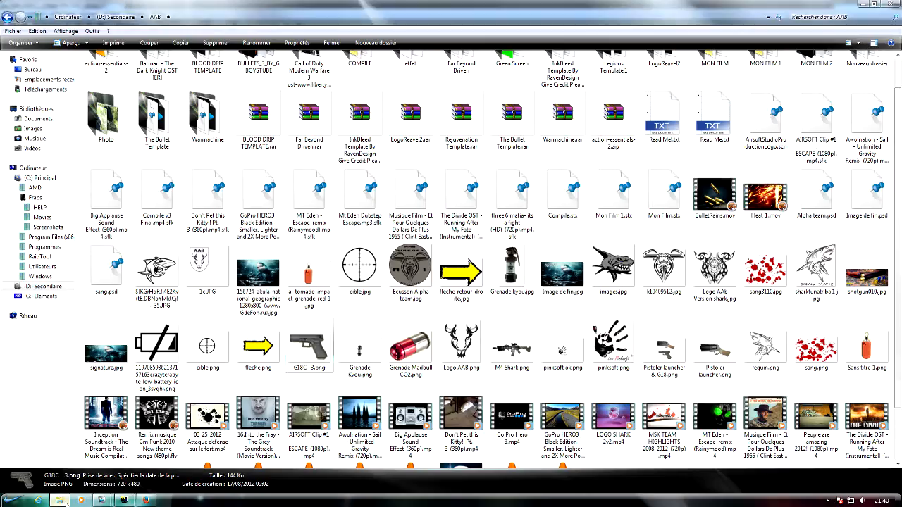
left_click(70, 17)
double_click(361, 79)
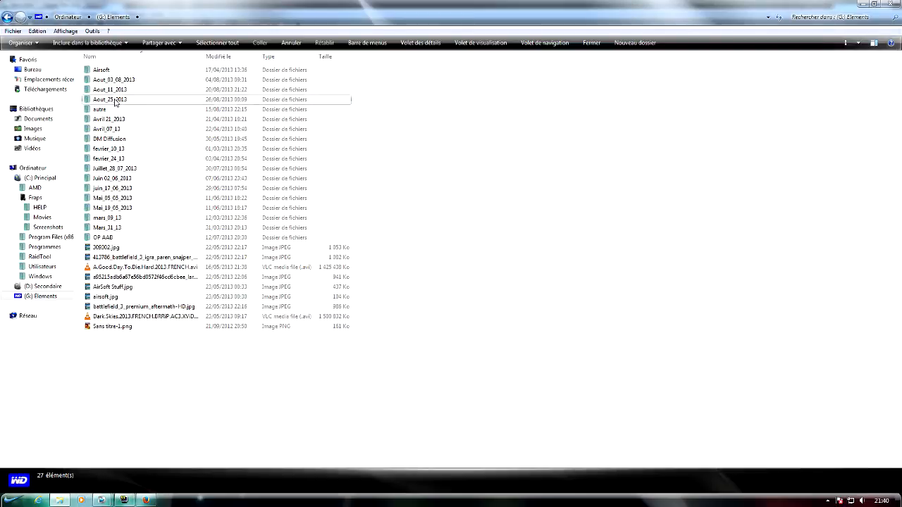
double_click(115, 103)
key("BackSpace")
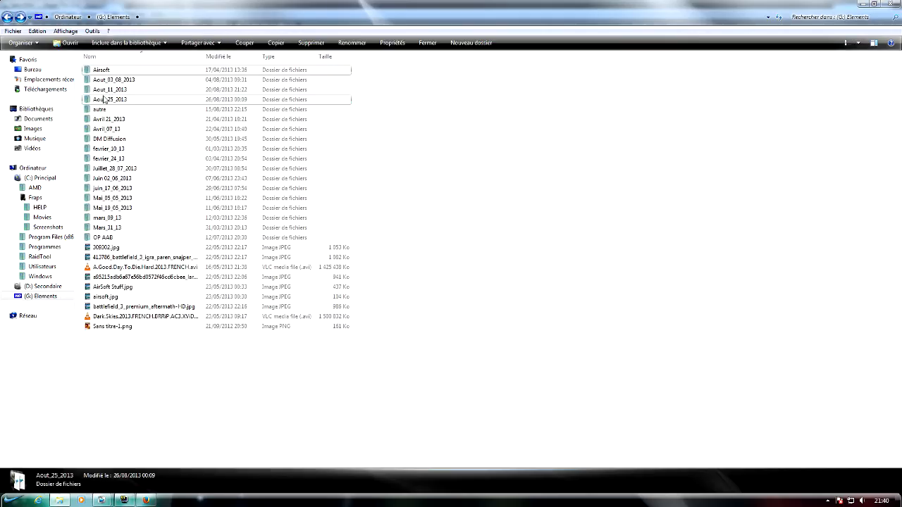
double_click(106, 112)
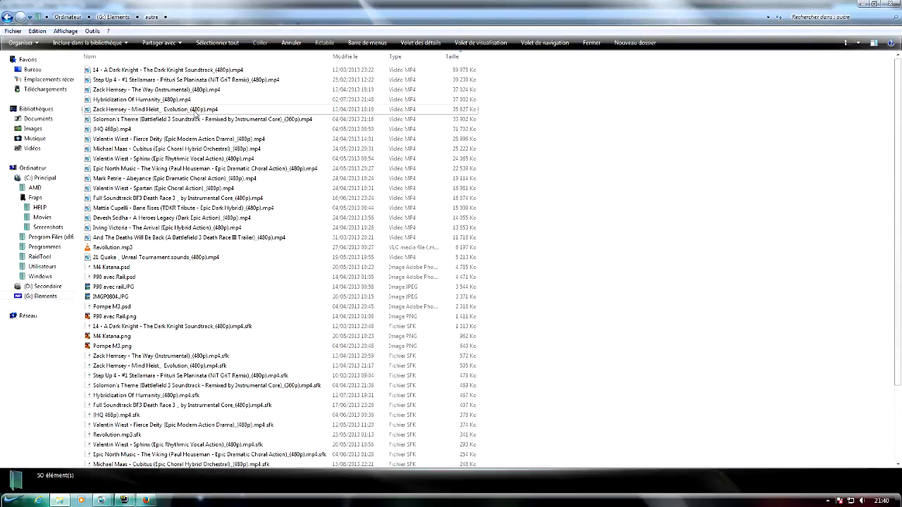
Preview the Step Up 4 - #1 Stellamara - Prituri Se Planinata (NiT GriT Remix) file, jumping to about 05:30, and close the player
left_click(156, 101)
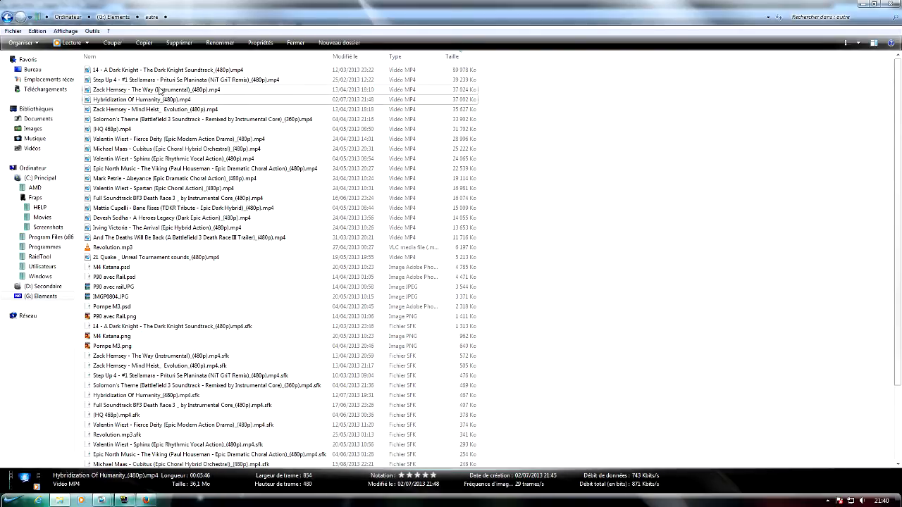
left_click(160, 82)
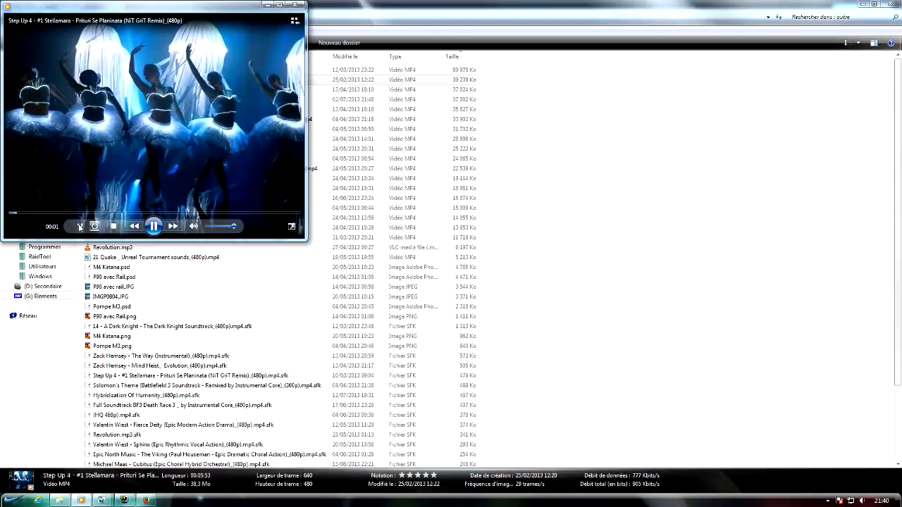
left_click(278, 214)
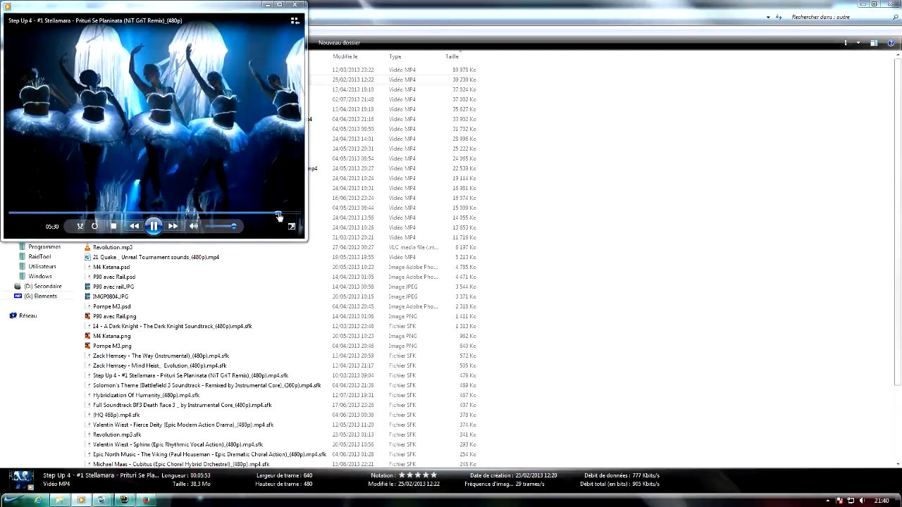
left_click(150, 228)
left_click(296, 6)
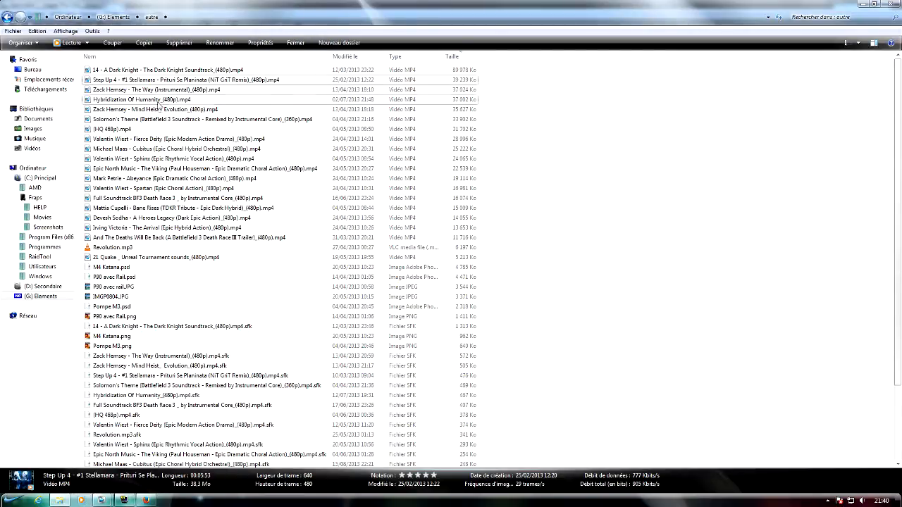
Place the Step Up 4 Stellamara file in the untitled Vegas Pro project's empty audio track, starting at about 00:00:50
scroll(133, 451, "down", 1)
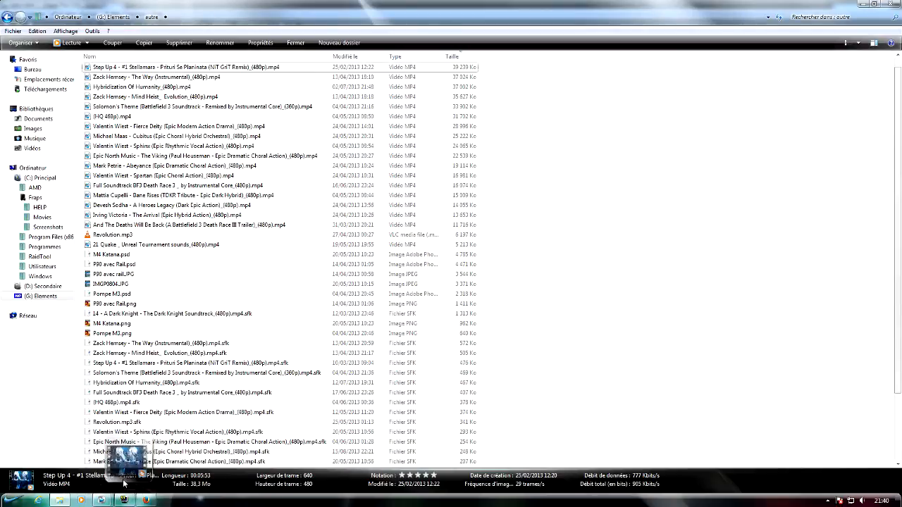
mouse_move(98, 502)
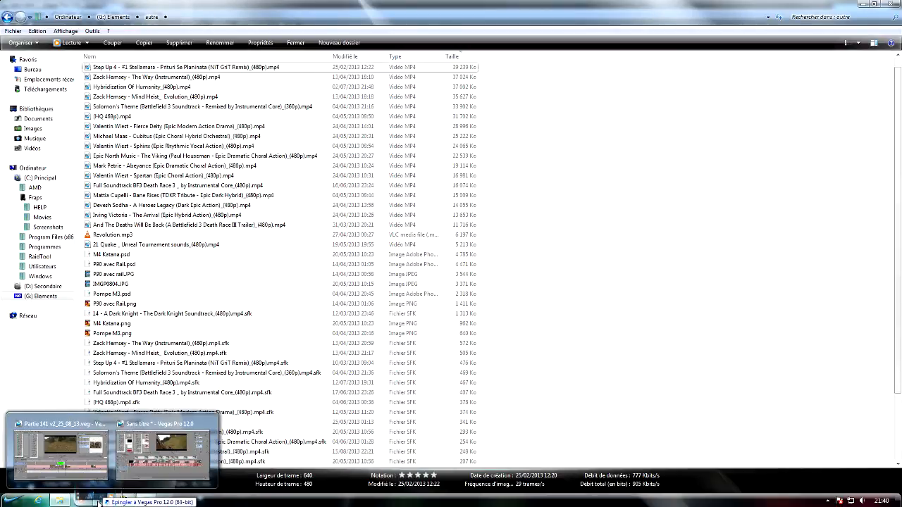
left_click(169, 451)
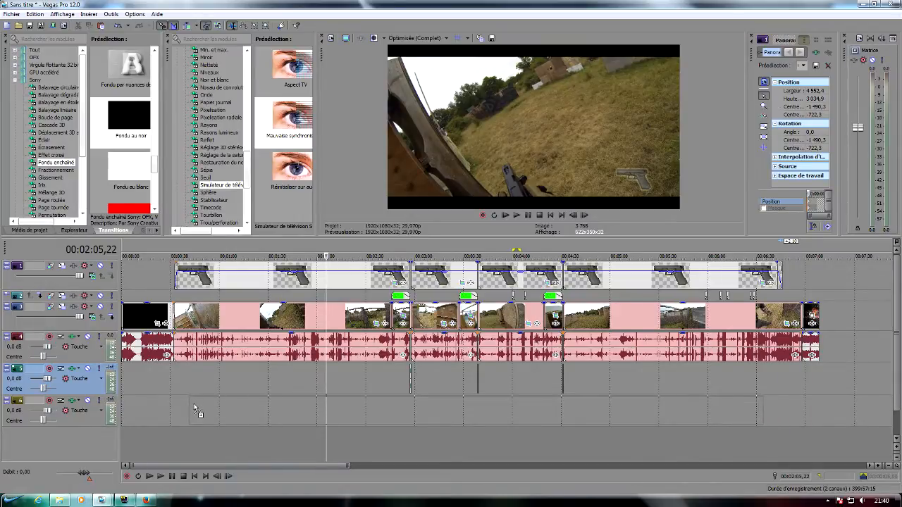
left_click_drag(176, 431, 187, 416)
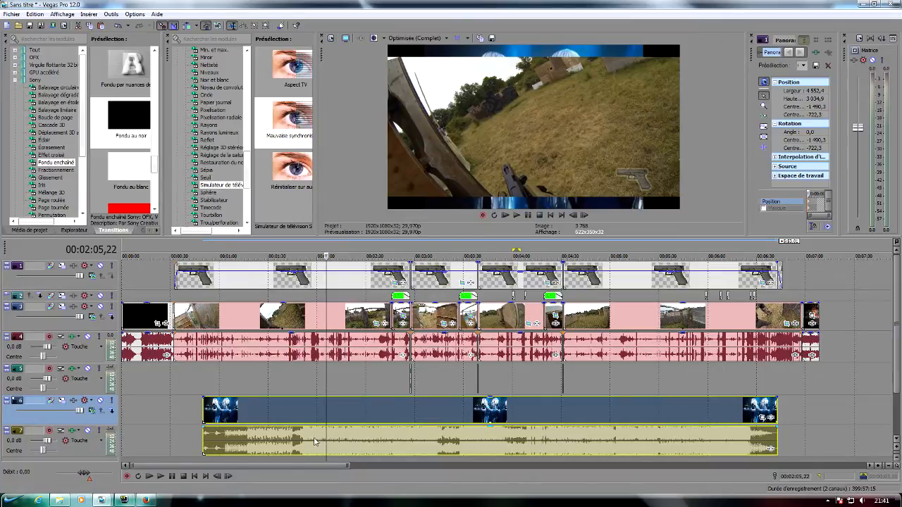
Ungroup the Stellamara clip, delete its video event and remove the emptied video track, keeping only the music
left_click(493, 409)
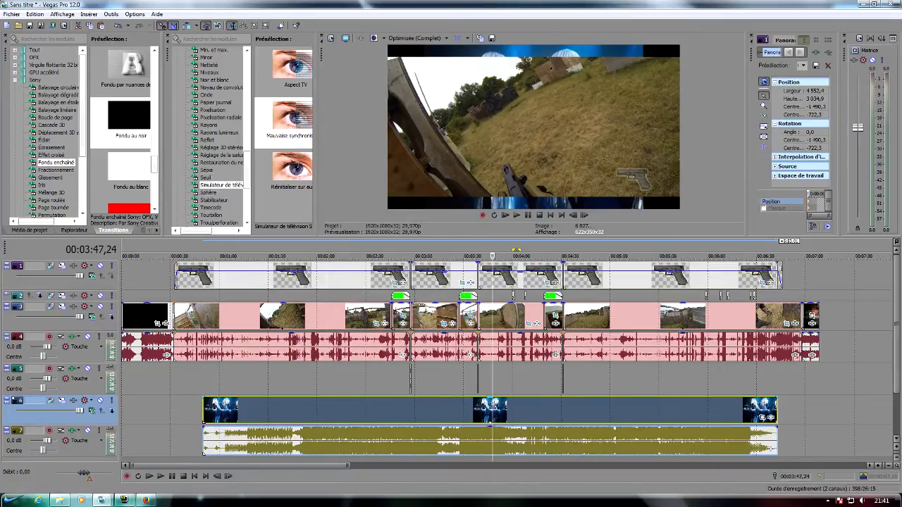
key("u")
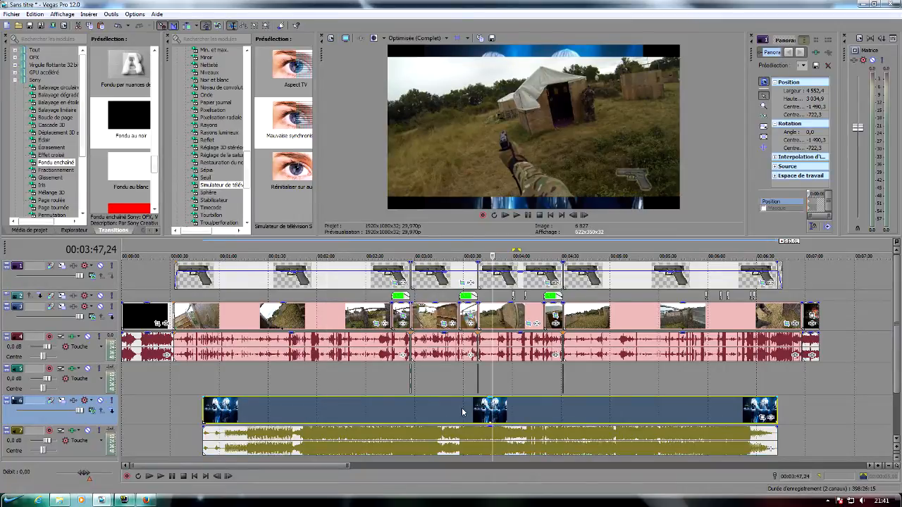
left_click(463, 413)
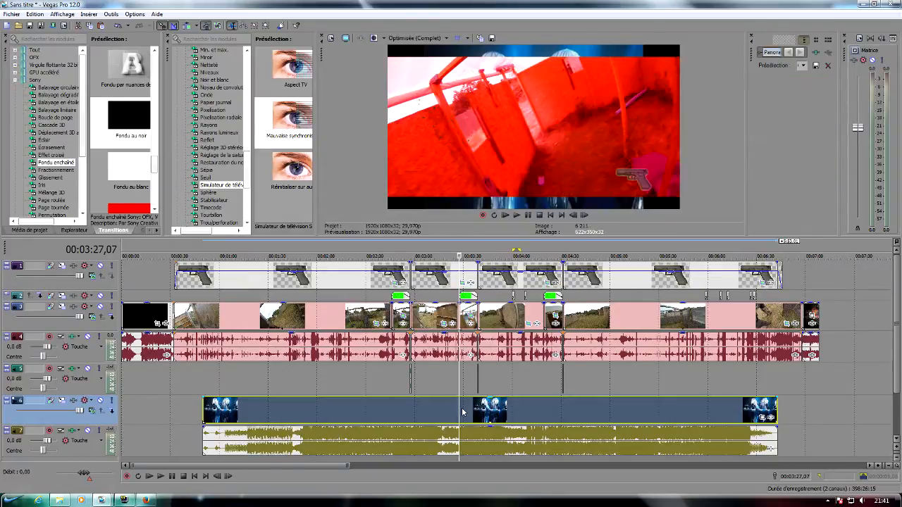
key("Delete")
right_click(190, 409)
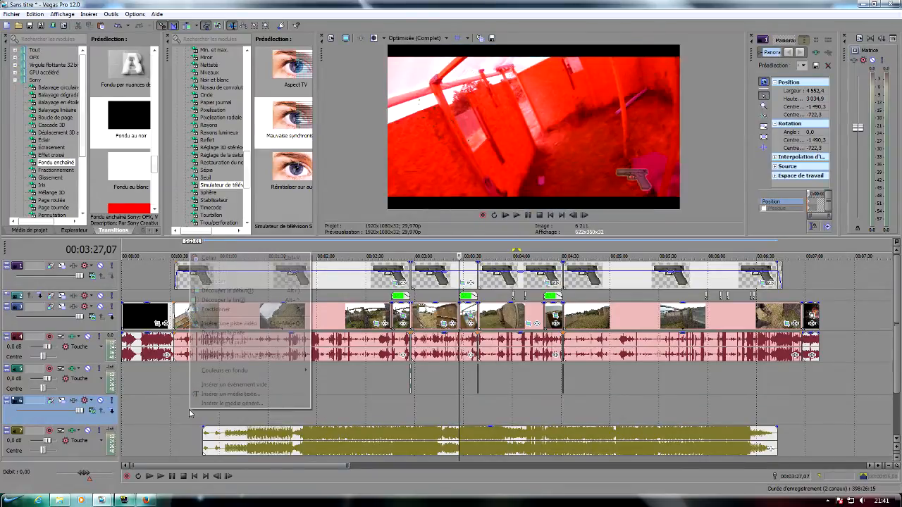
left_click(224, 342)
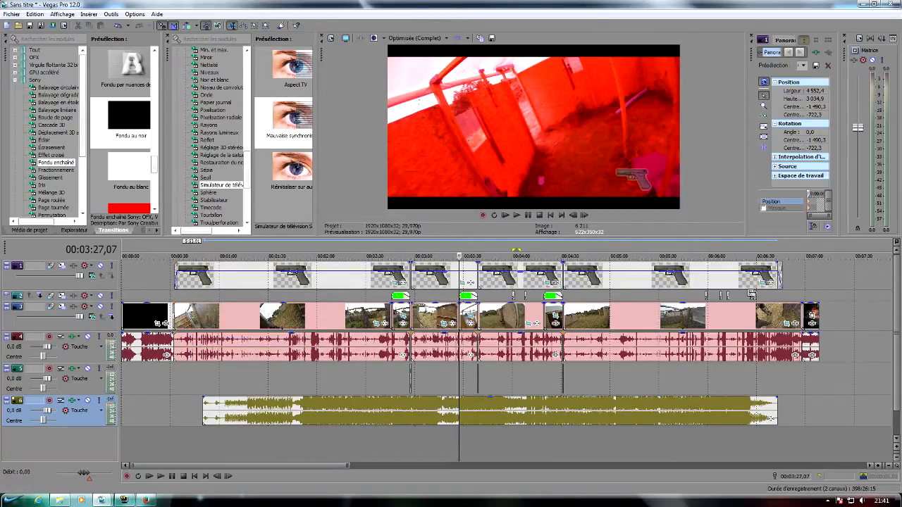
Shift the music event later on its track so that it ends just after the G18C overlay
left_click_drag(724, 407, 730, 407)
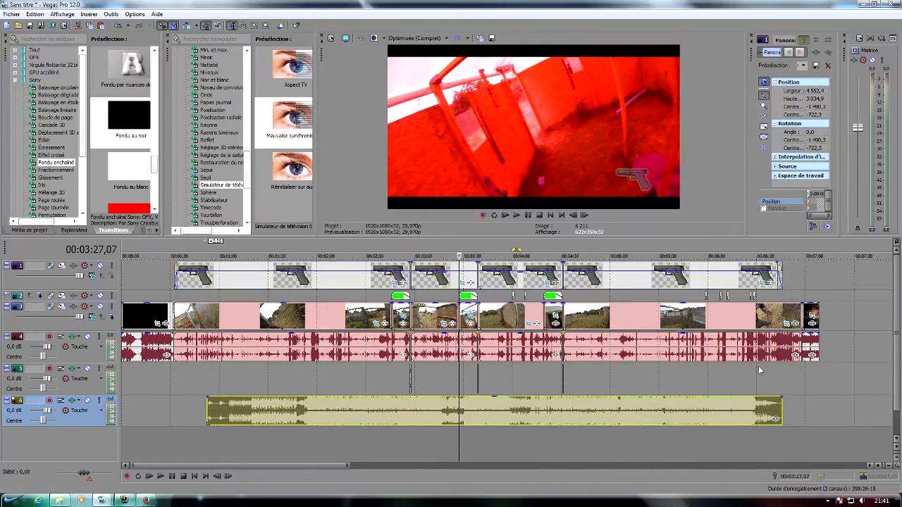
left_click(760, 370)
scroll(761, 384, "up", 4)
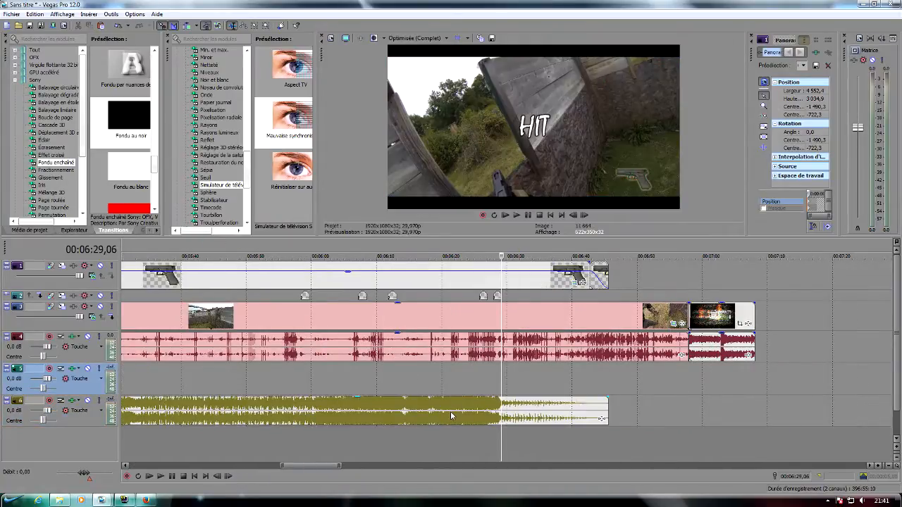
left_click_drag(451, 416, 460, 416)
left_click(450, 370)
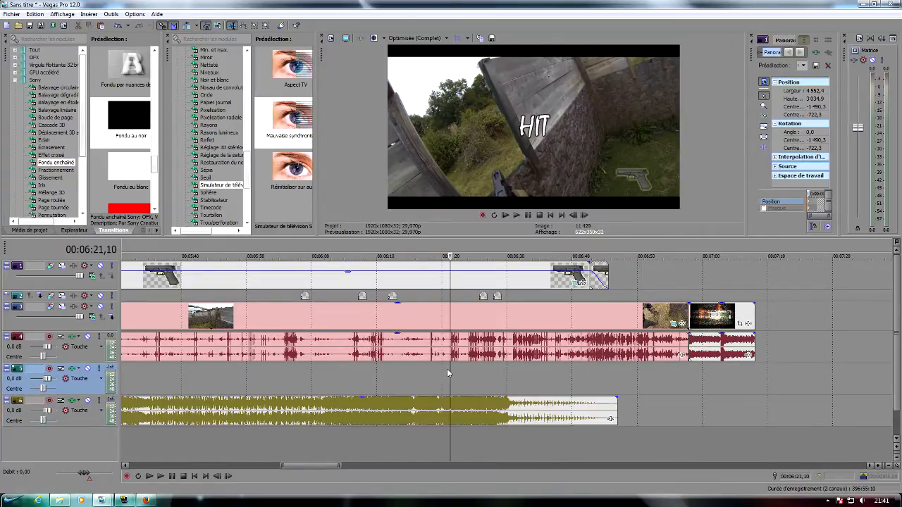
Play the project from about 00:02:11 to compare the music level with the gameplay sound
scroll(451, 372, "down", 4)
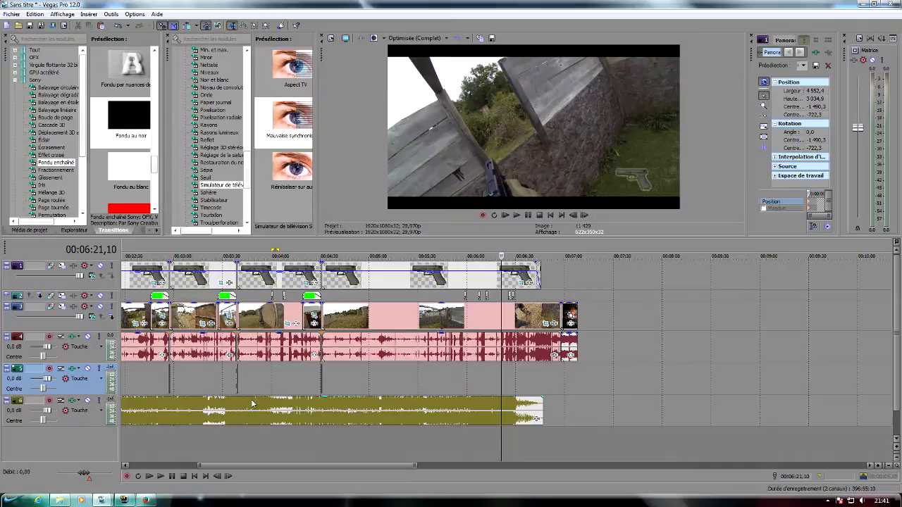
scroll(187, 374, "down", 3)
left_click(201, 375)
scroll(204, 375, "up", 5)
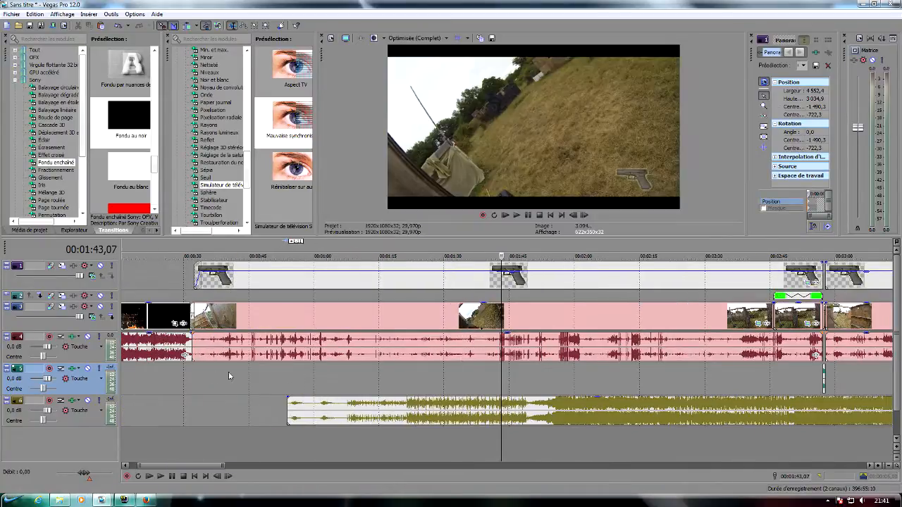
scroll(565, 380, "down", 1)
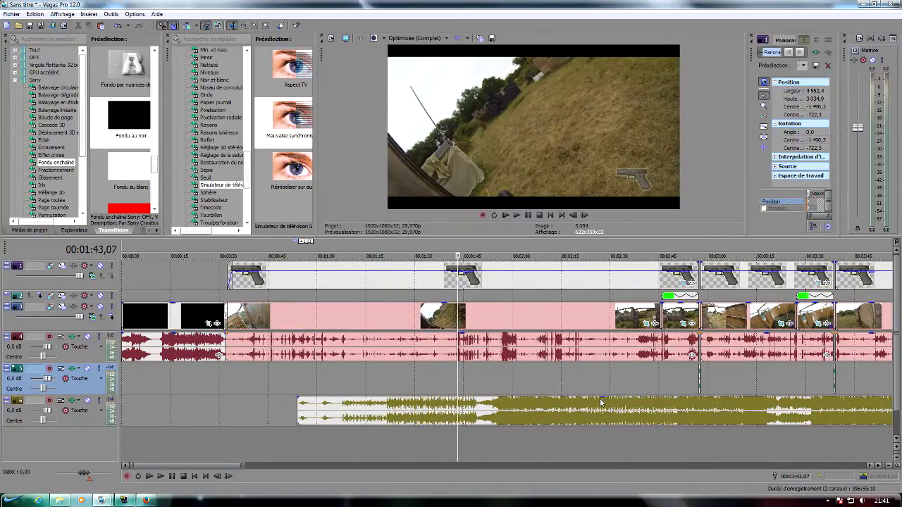
left_click(593, 381)
scroll(537, 381, "up", 3)
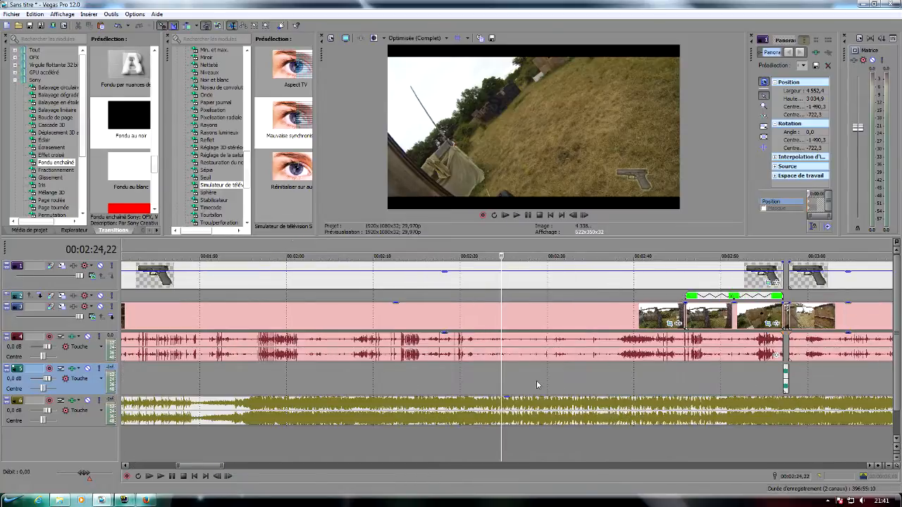
left_click(386, 380)
left_click(515, 215)
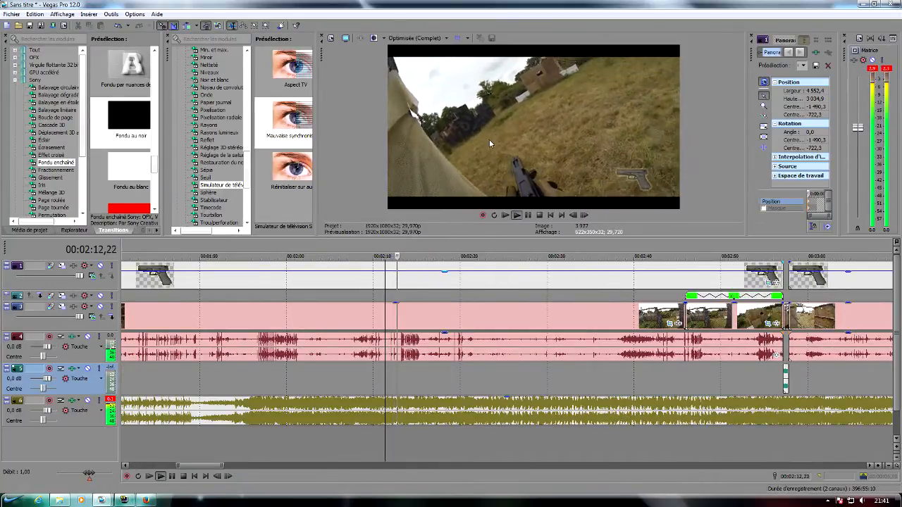
left_click(528, 214)
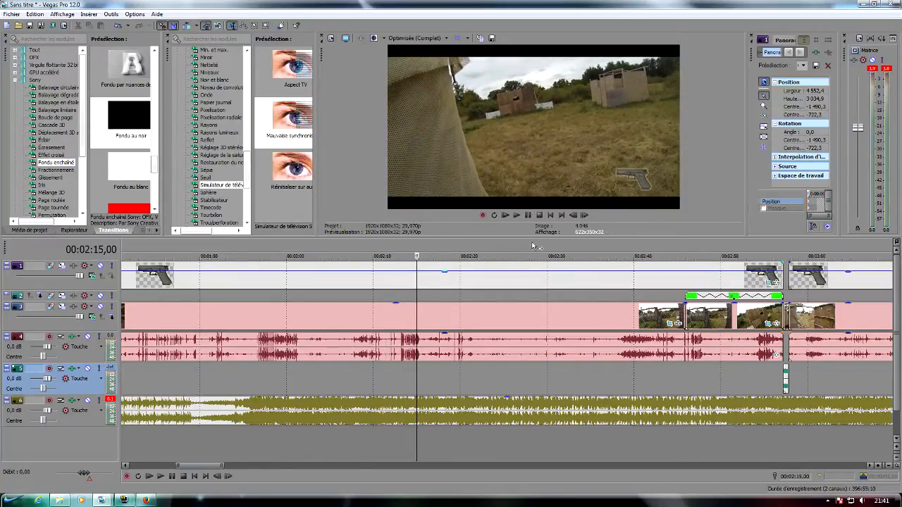
Lower the music event's gain to about -18.8 dB, and raise it slightly while listening from 00:02:15
left_click_drag(506, 397, 502, 428)
left_click(516, 216)
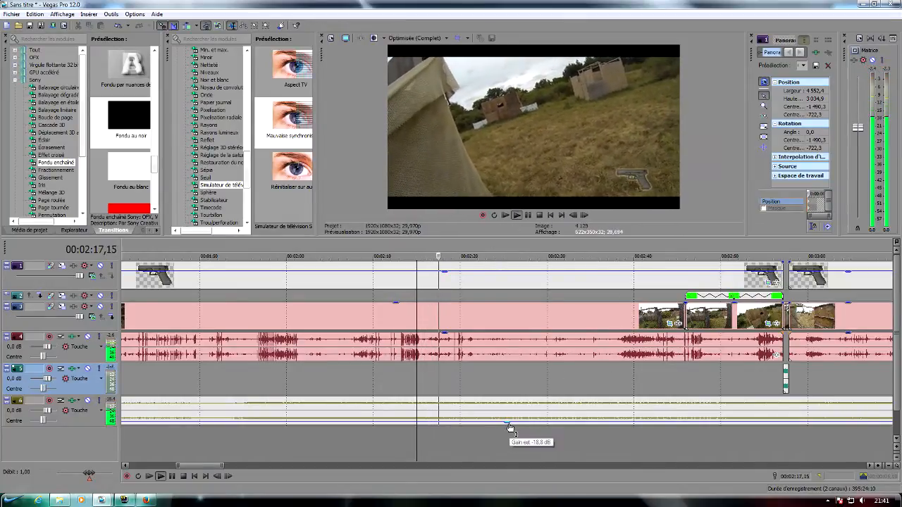
left_click_drag(509, 426, 508, 424)
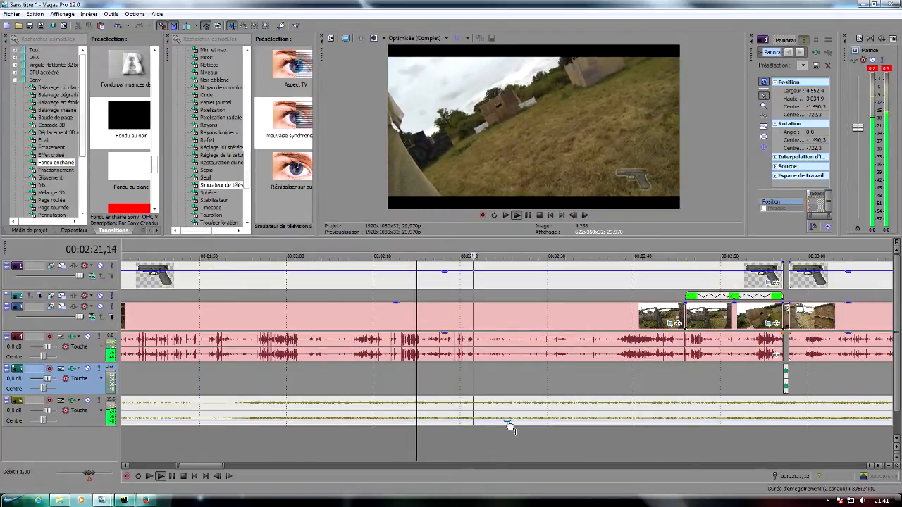
left_click(528, 215)
Play the project from about 00:05:24 to 00:06:31 to check the mix with the lowered music
scroll(514, 302, "down", 4)
scroll(513, 301, "down", 4)
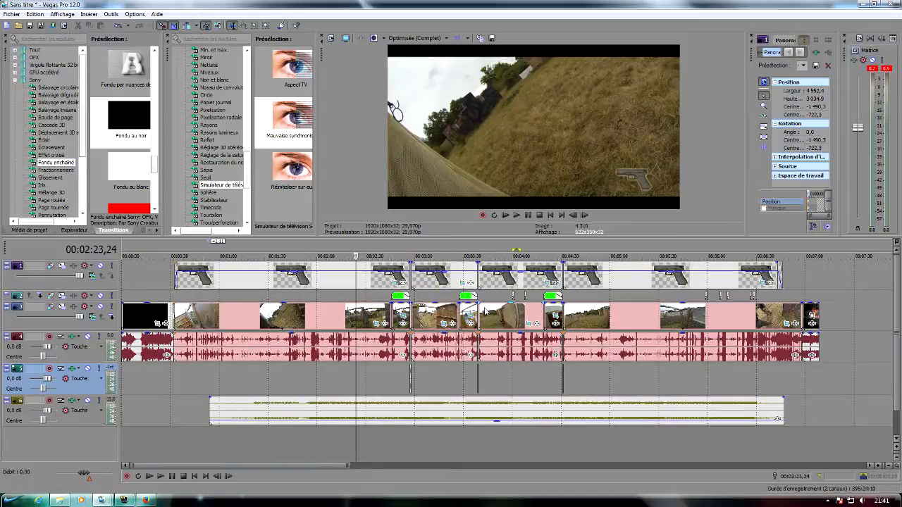
left_click(714, 381)
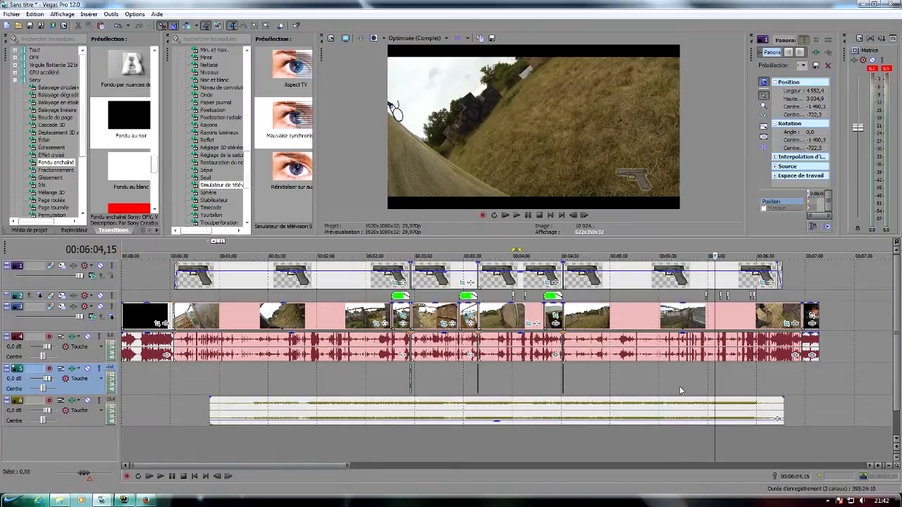
left_click(649, 388)
left_click(520, 215)
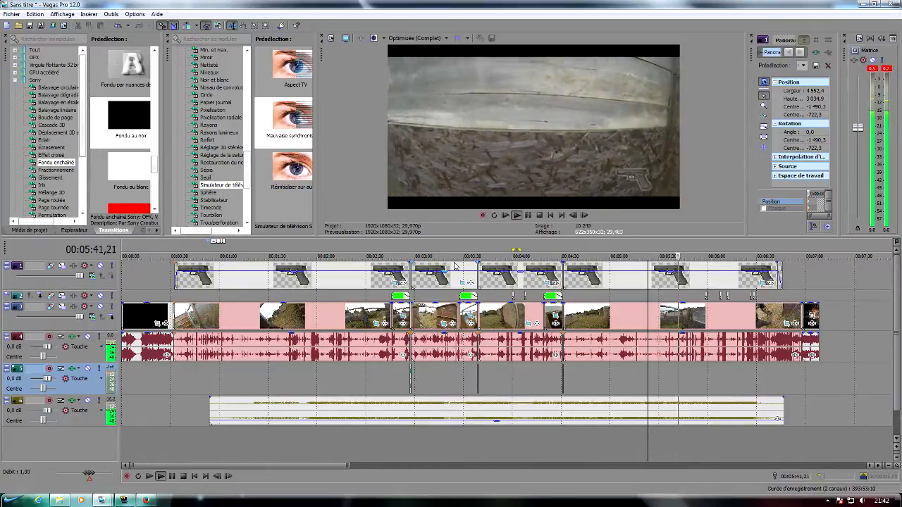
key("Return")
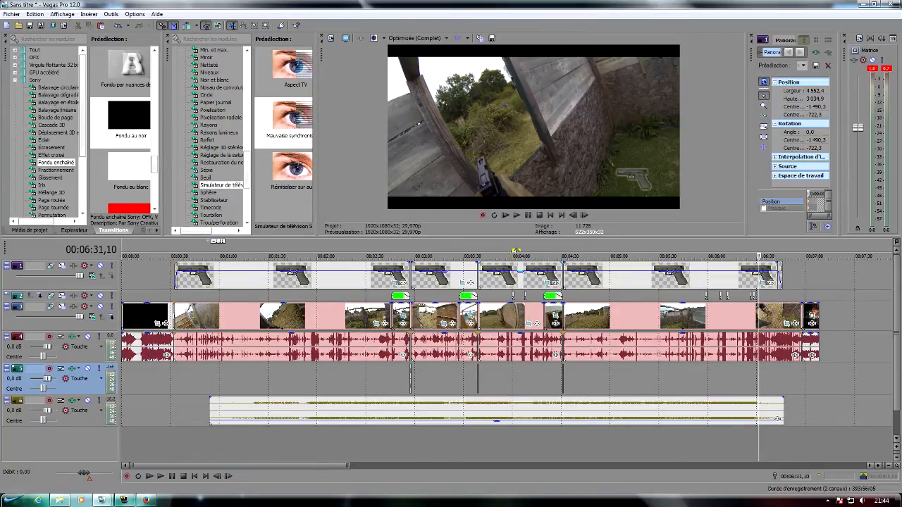
Set the loop region over the whole project, from 00:00:00,00 to 00:07:08,04
double_click(831, 279)
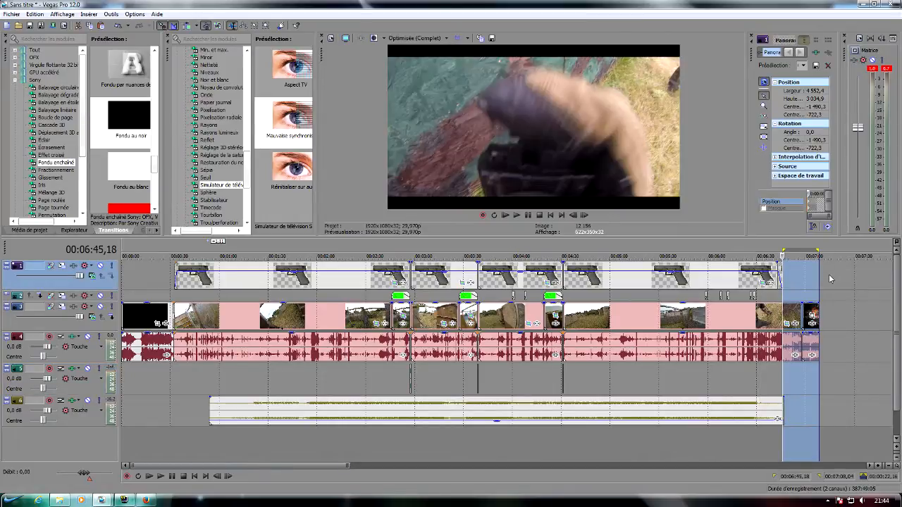
key("ctrl+a")
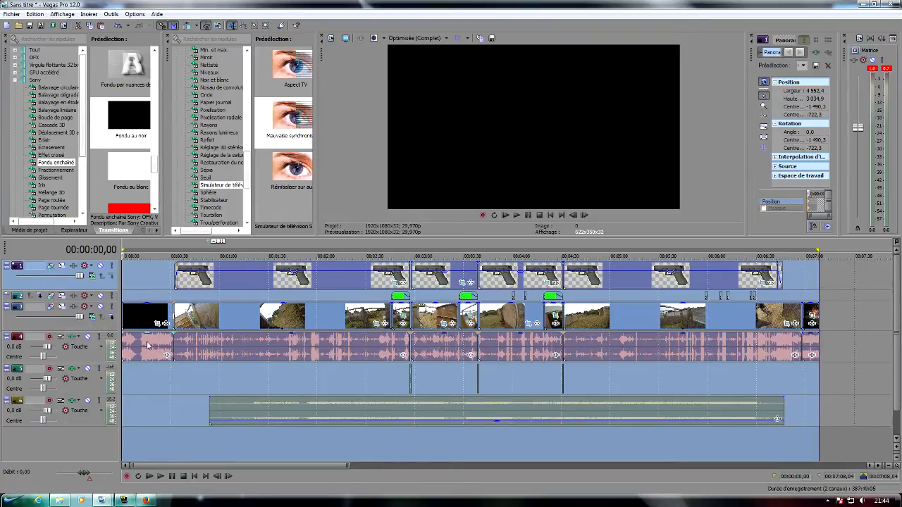
left_click(832, 393)
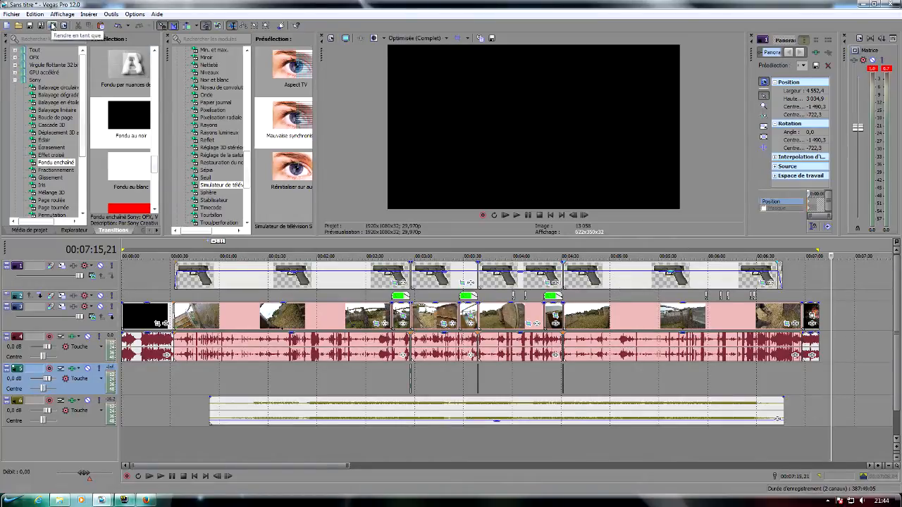
Start rendering to a file and choose the MainConcept AVC/AAC template Sony Tablet 1080p Shark
left_click(12, 14)
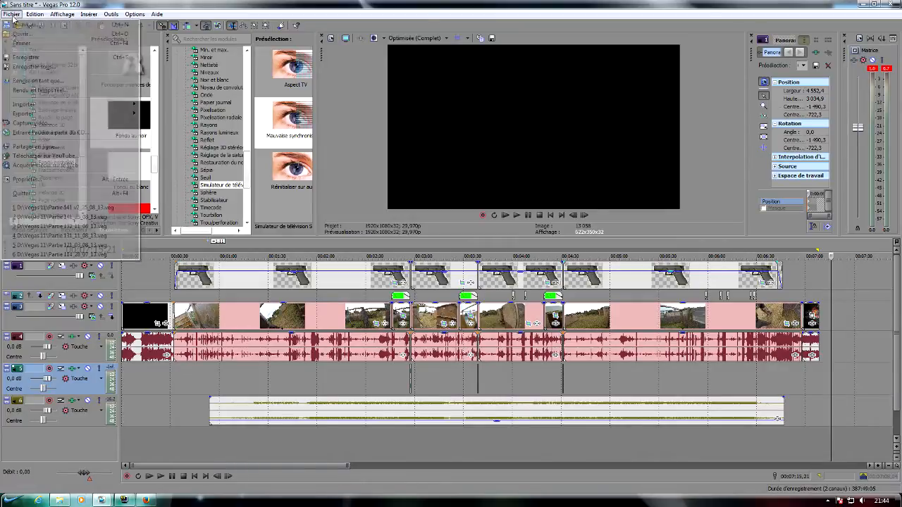
left_click(53, 82)
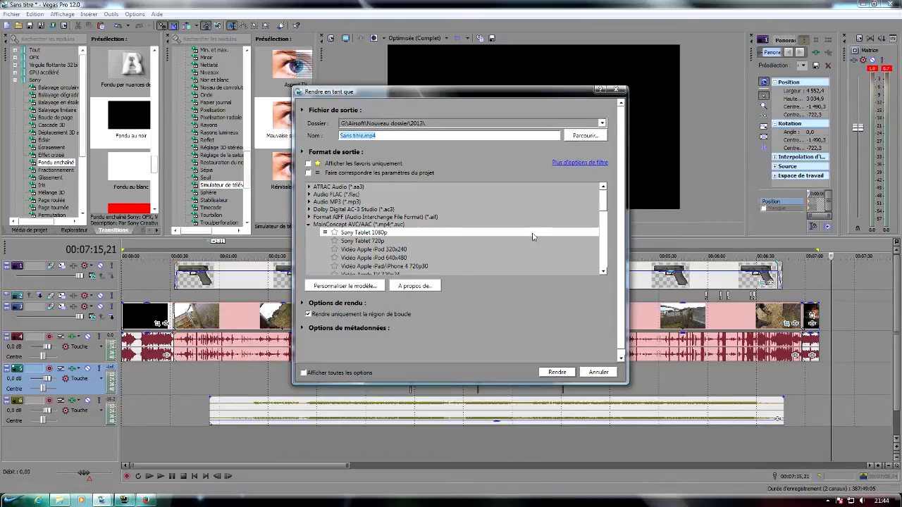
left_click_drag(604, 211, 612, 241)
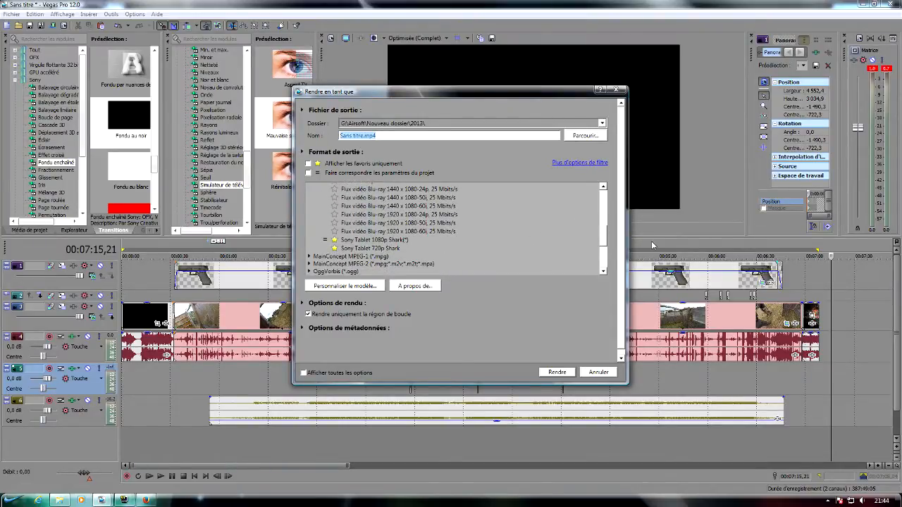
left_click(374, 239)
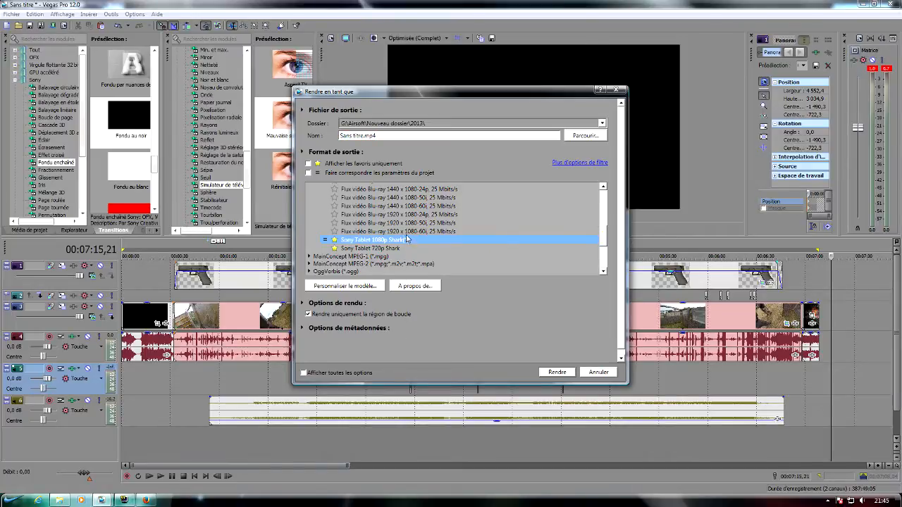
Review the Sony Tablet 1080p Shark template's video, audio, system and project settings
left_click(358, 288)
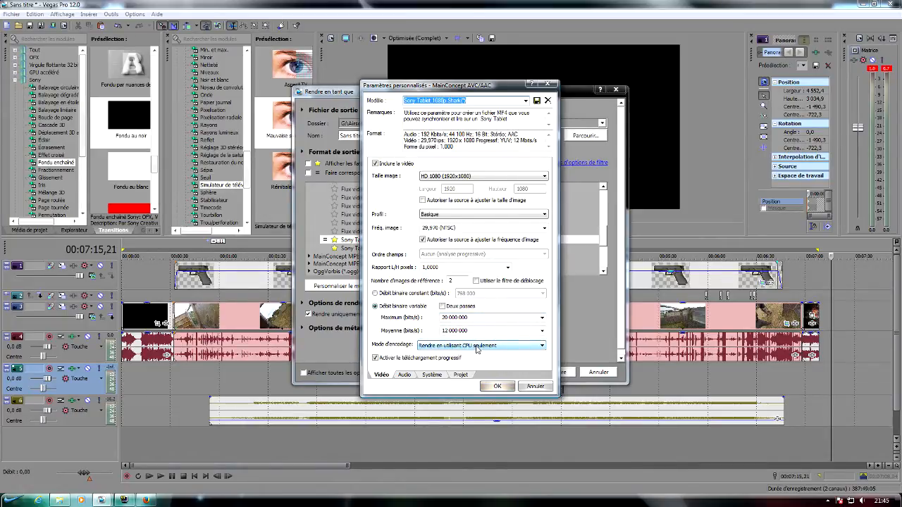
left_click(407, 376)
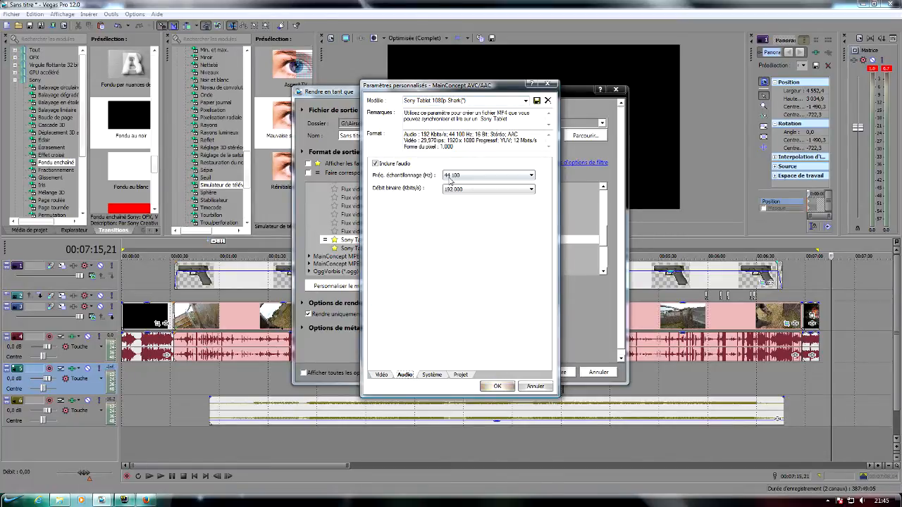
left_click(431, 375)
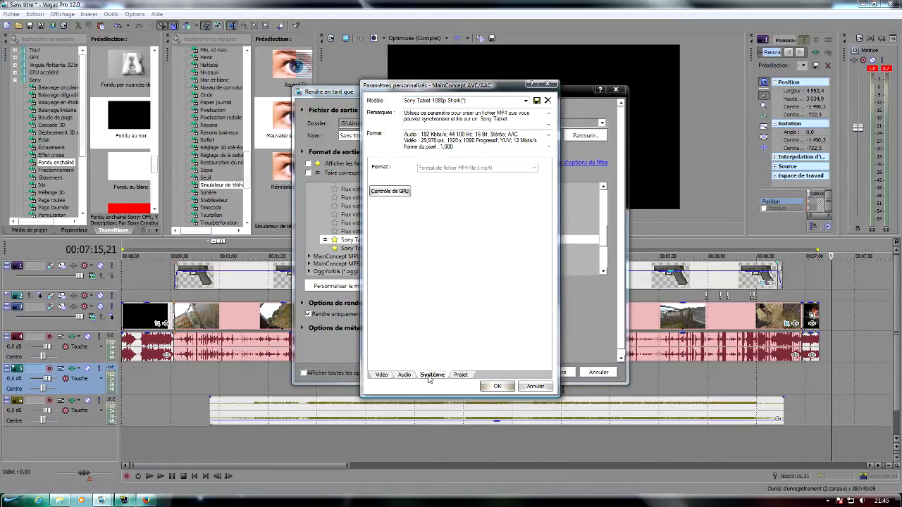
left_click(459, 376)
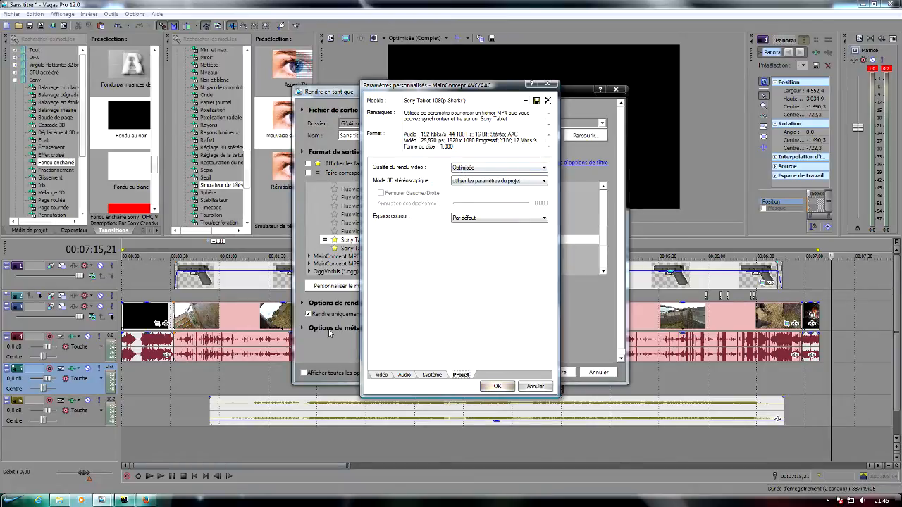
left_click(497, 387)
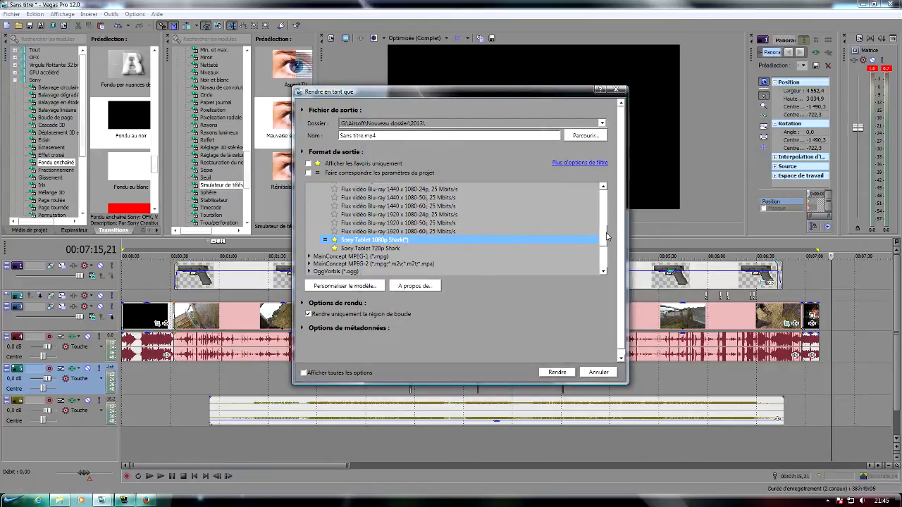
Restrict the output format list to favourite templates only
scroll(606, 229, "up", 5)
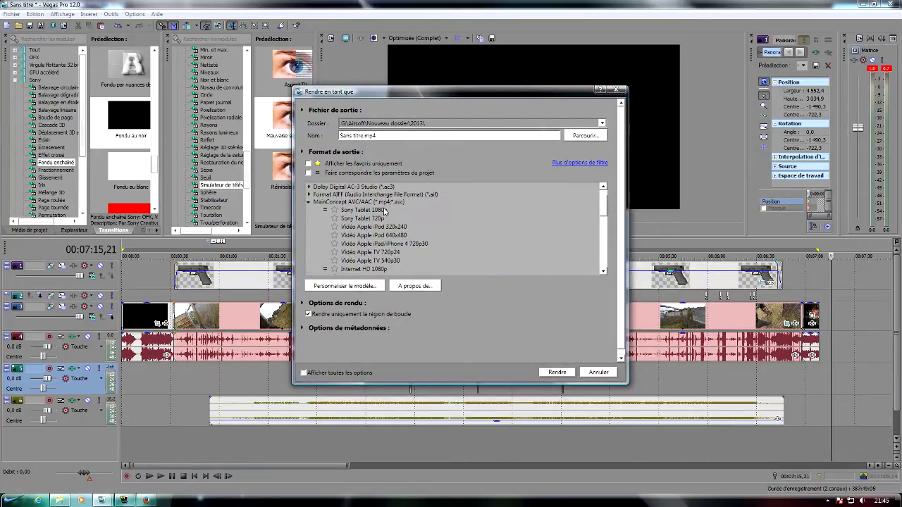
scroll(597, 210, "down", 5)
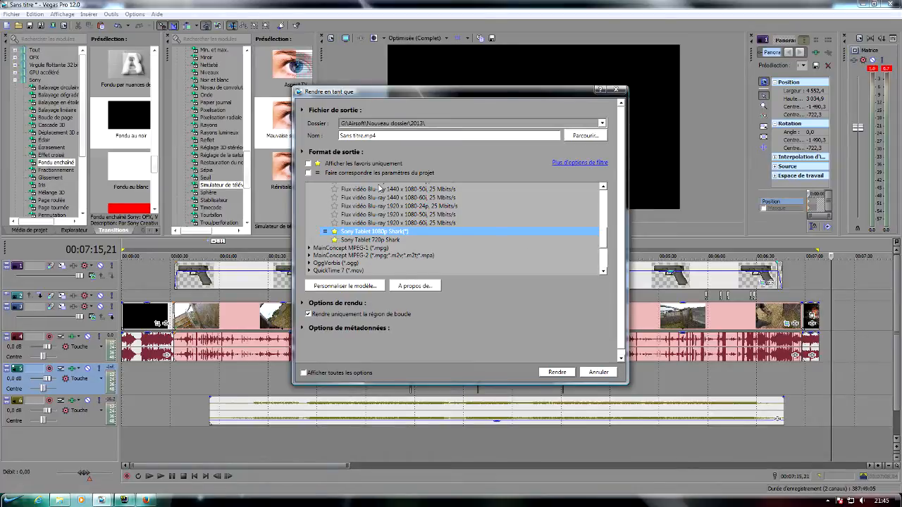
left_click(346, 164)
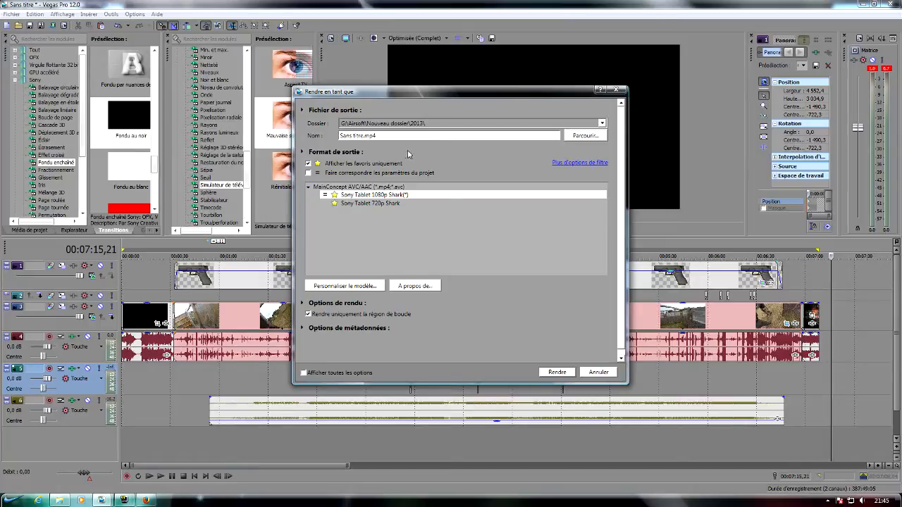
Name the output "25_08_13 - Partie PA dans le village - Partie 2 (1080p).mp4" in the 2013 folder and start the render
left_click(585, 135)
left_click(367, 117)
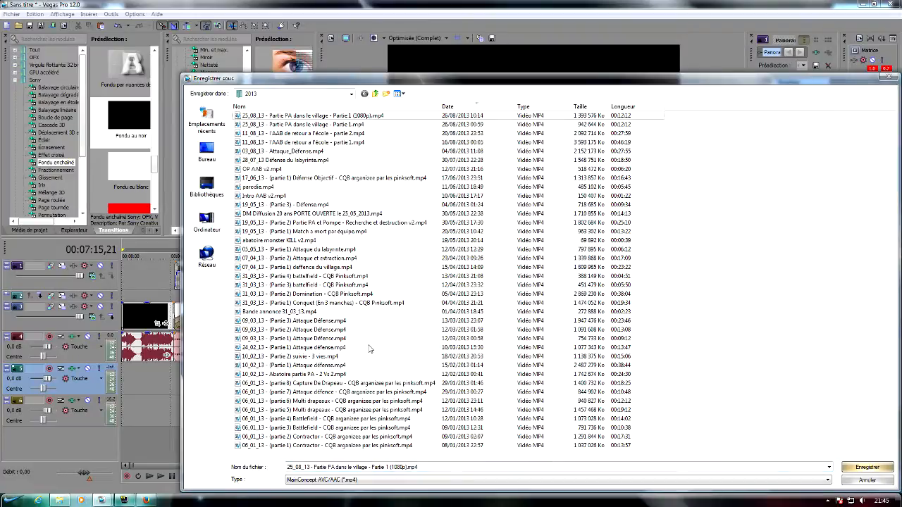
left_click(386, 467)
left_click(386, 467)
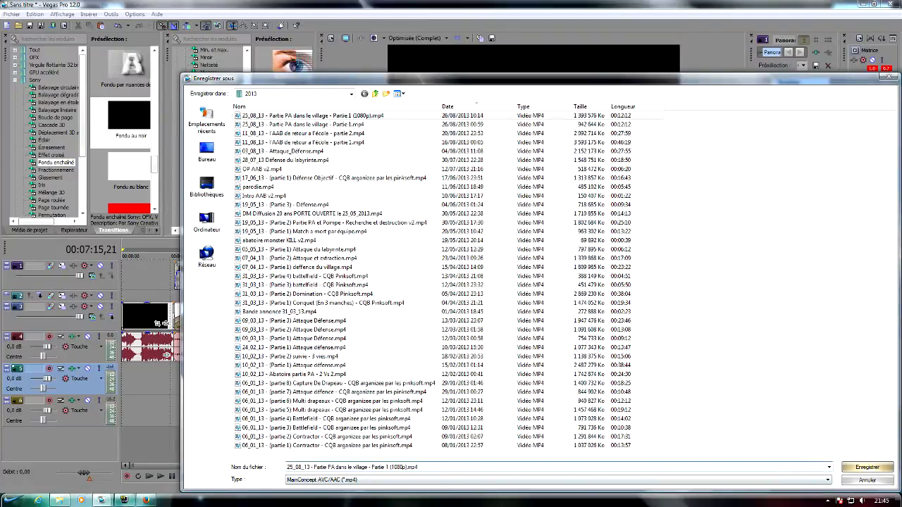
key("BackSpace")
type("2")
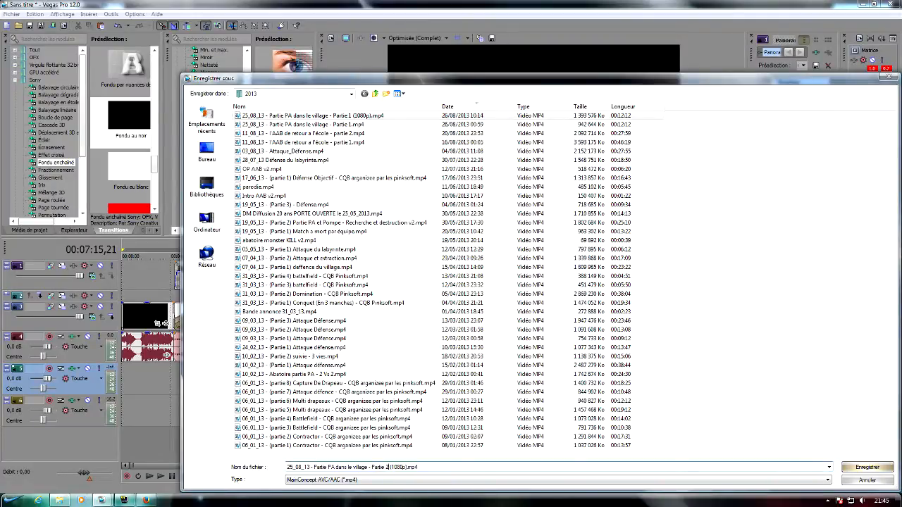
left_click(865, 468)
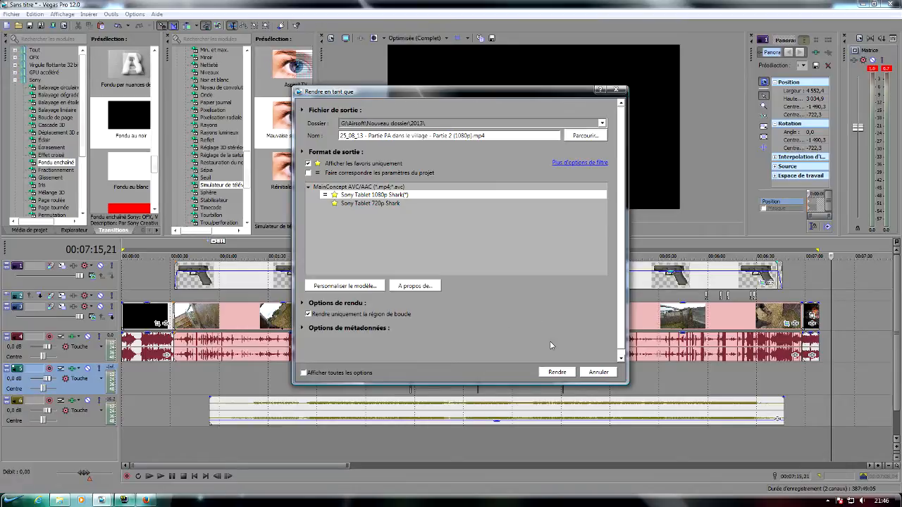
left_click(556, 372)
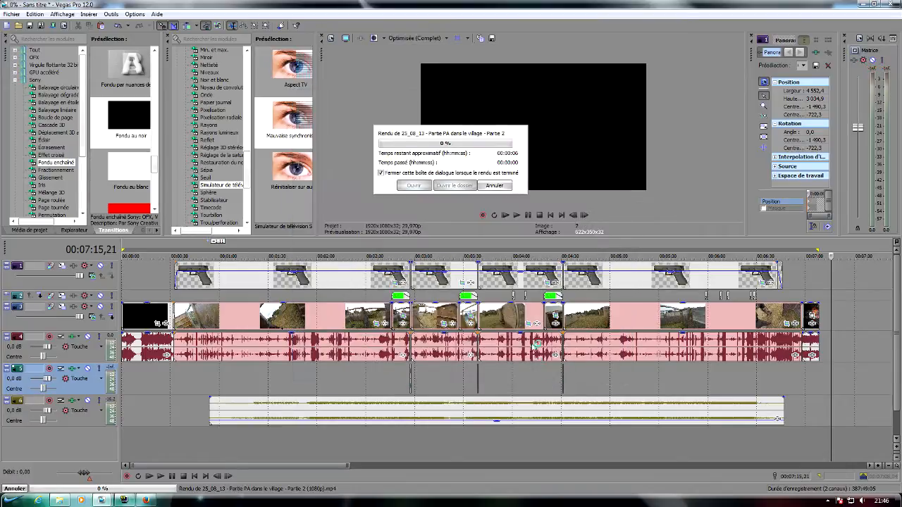